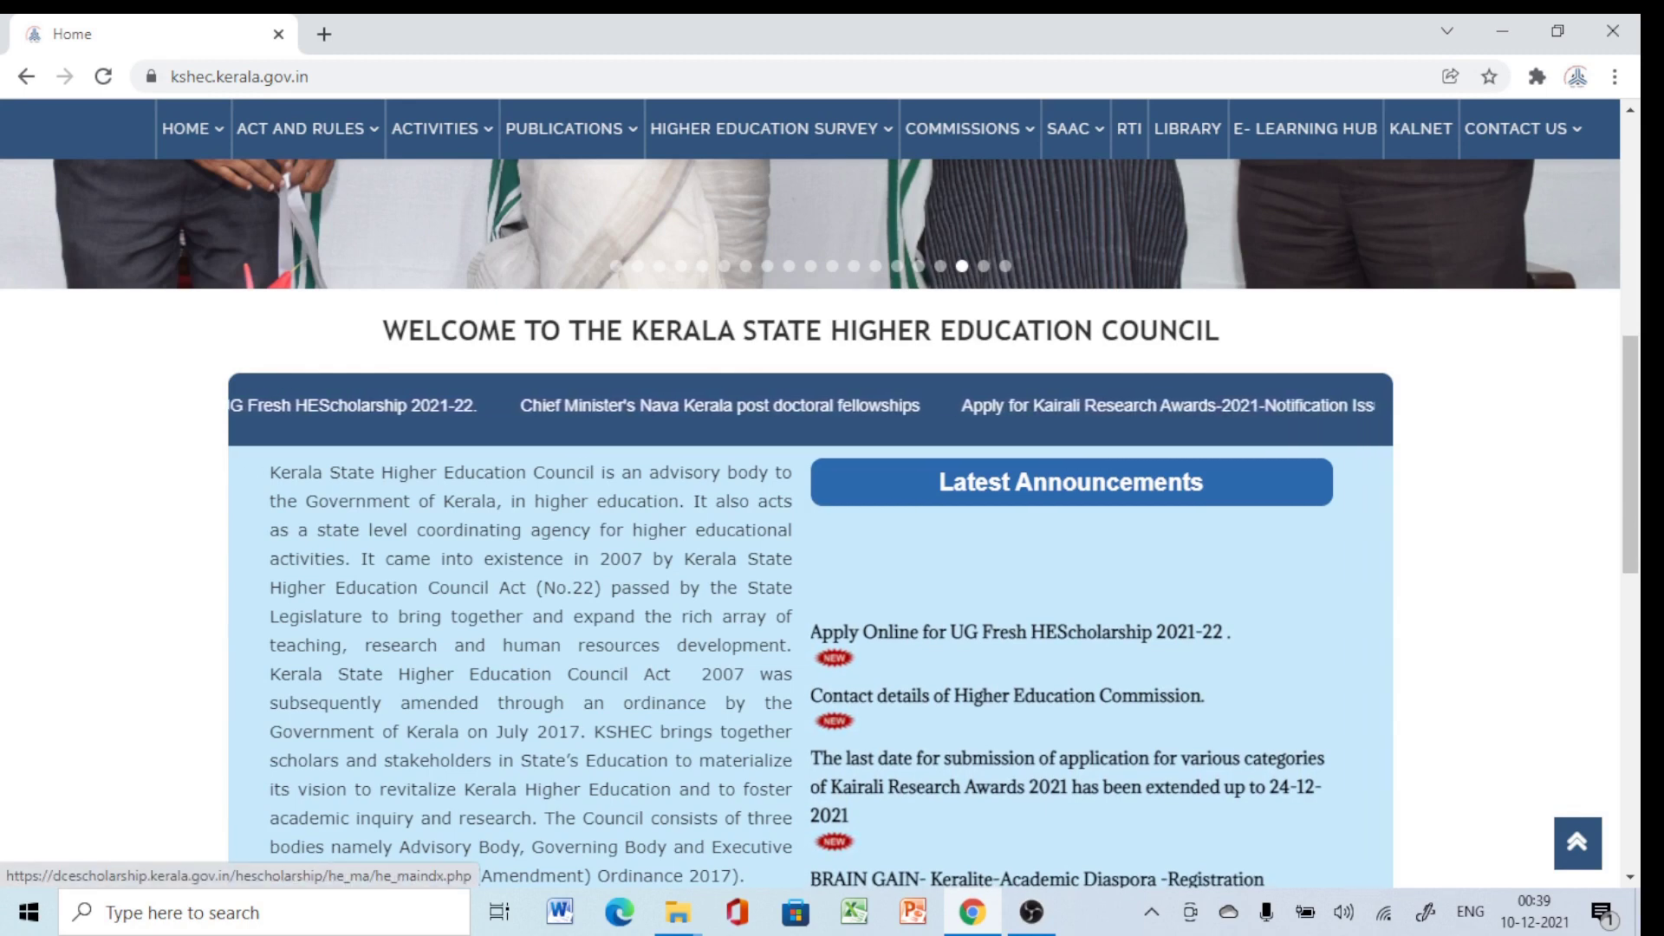
Open the HEC Scholarship portal from the 'Apply Online for UG Fresh HEScholarship 2021-22' announcement.
left_click(1020, 631)
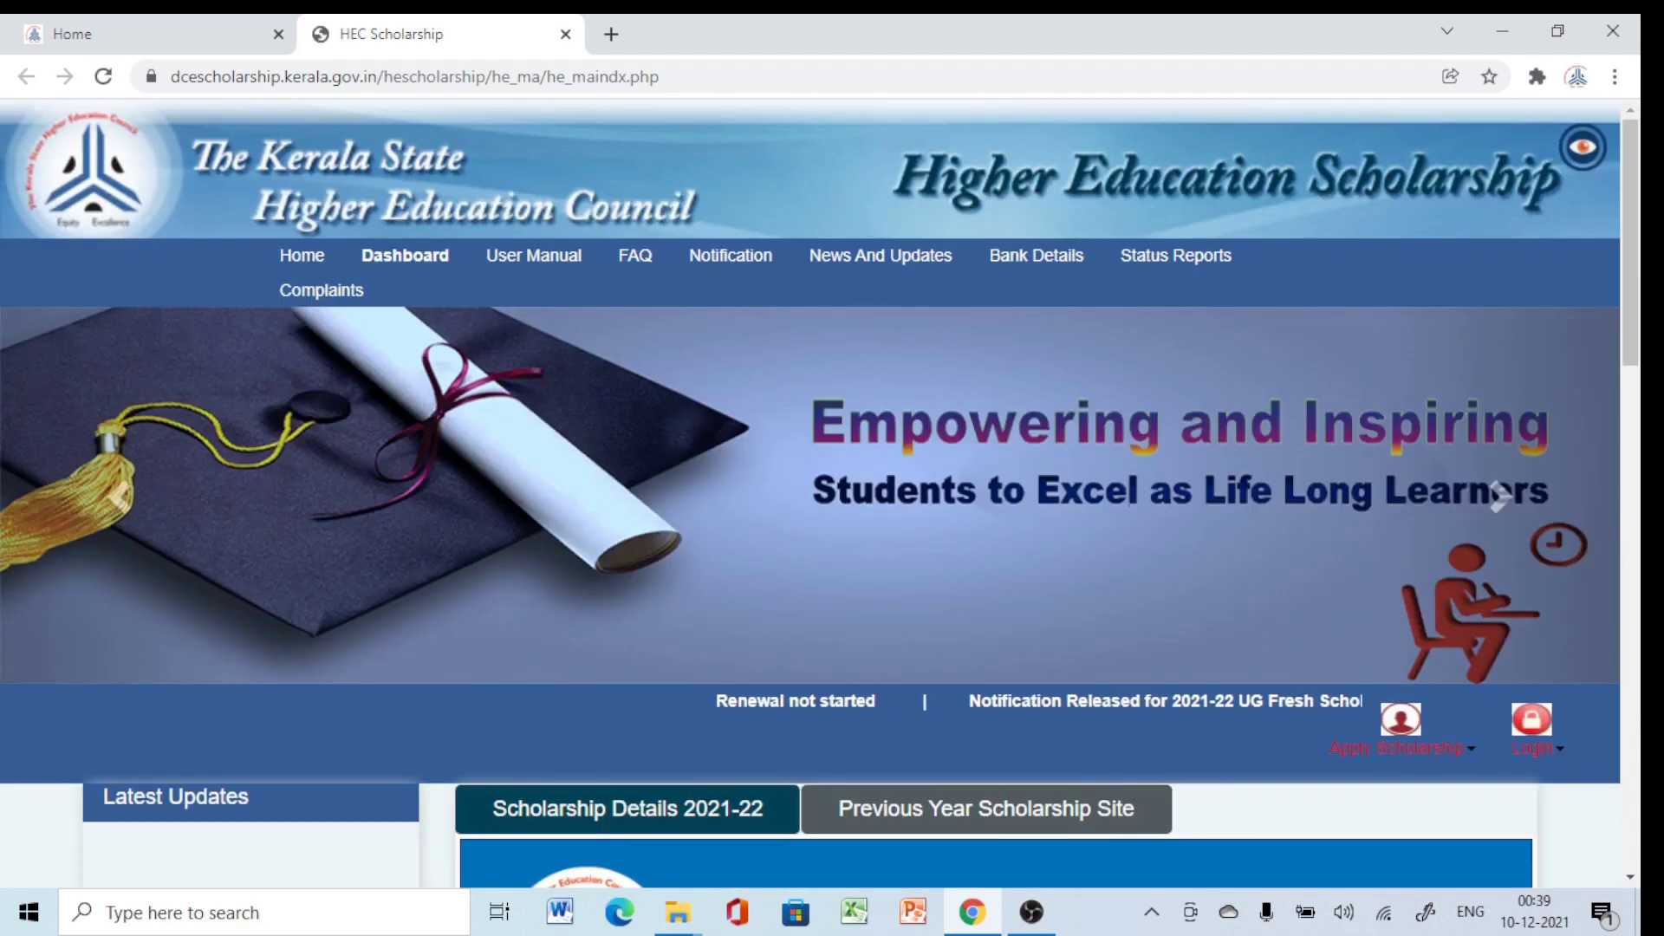
Start a New Registration under Apply Scholarship and scroll down to the apply conditions.
scroll(811, 494, "down", 1)
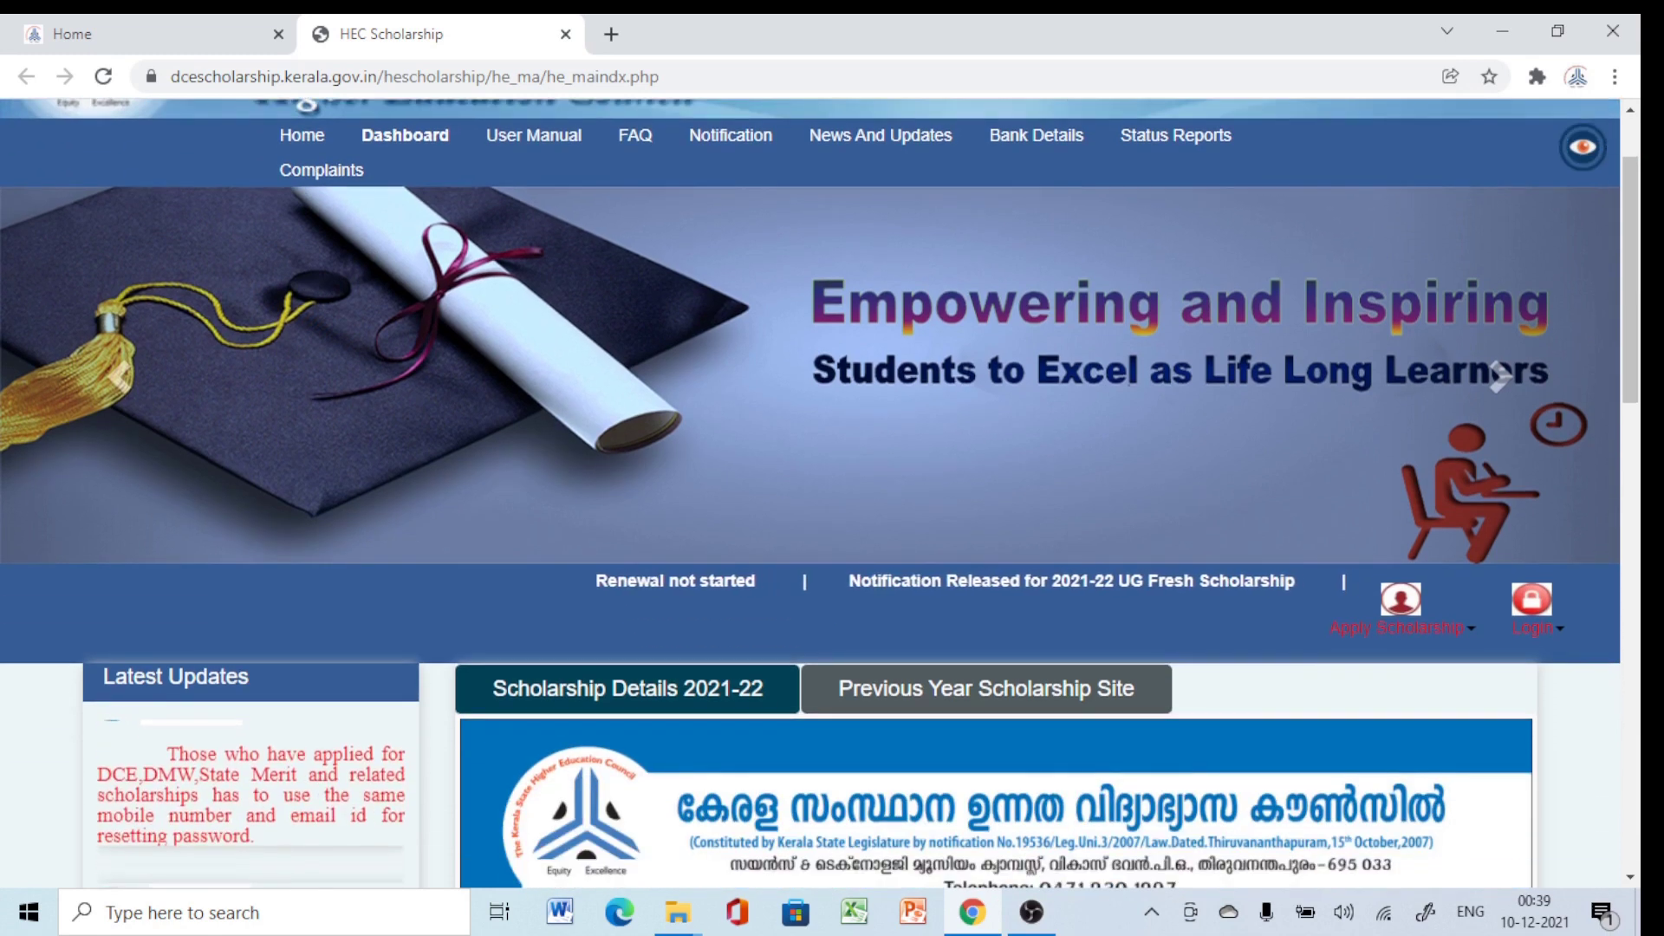
left_click(1399, 615)
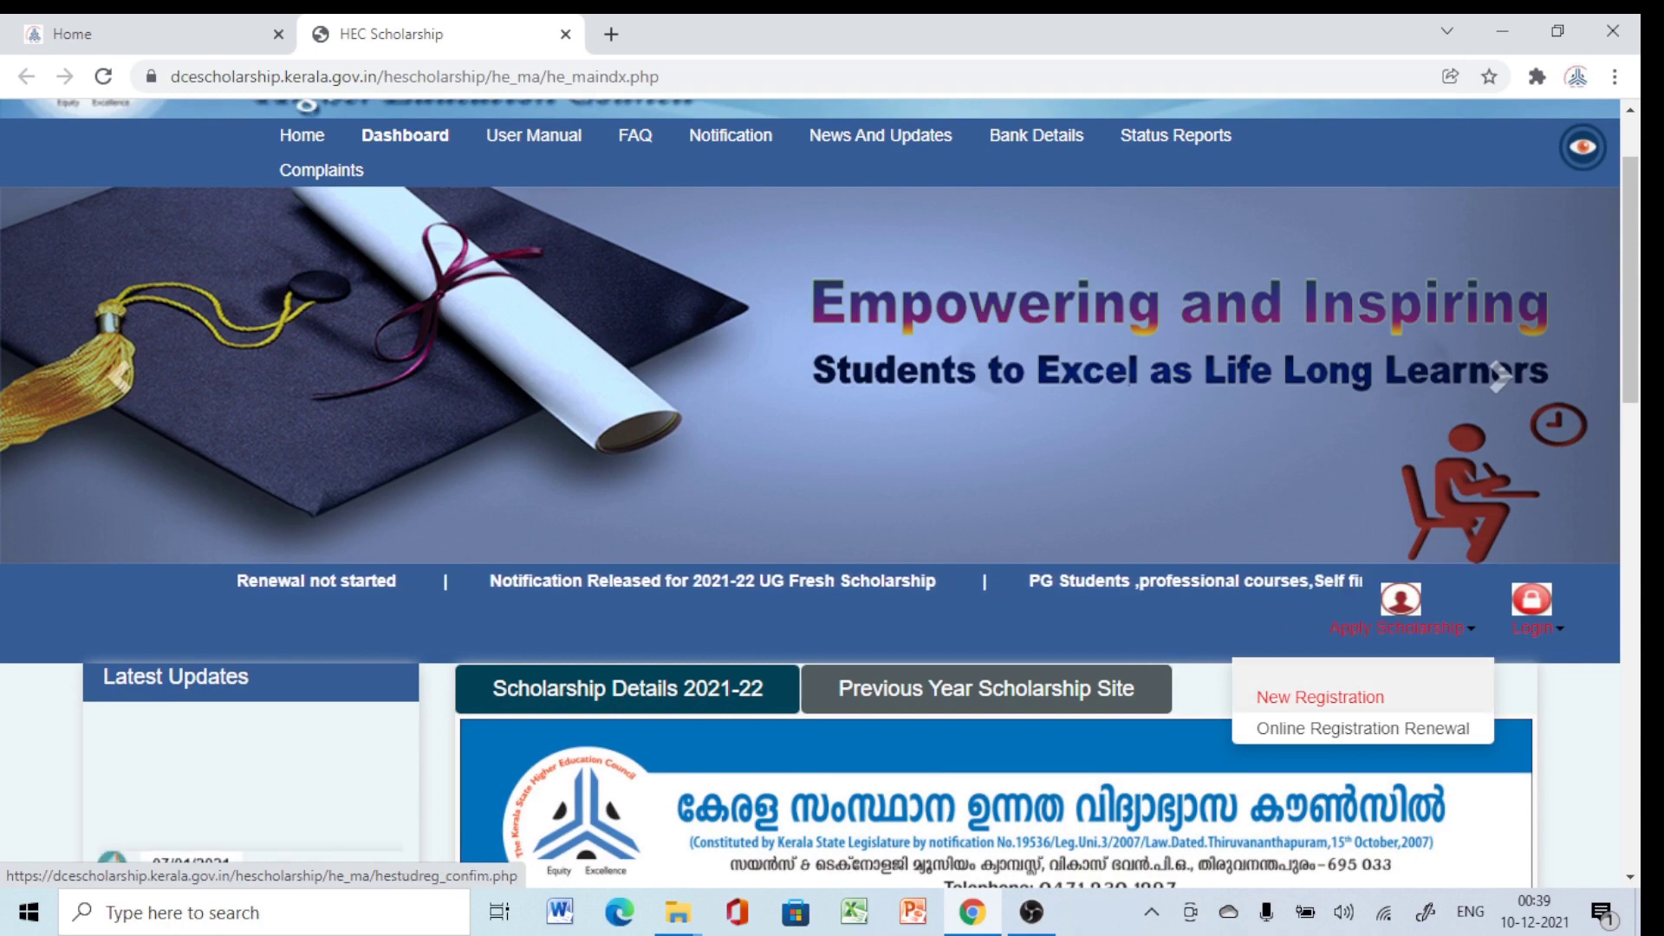
left_click(1320, 697)
scroll(819, 494, "down", 7)
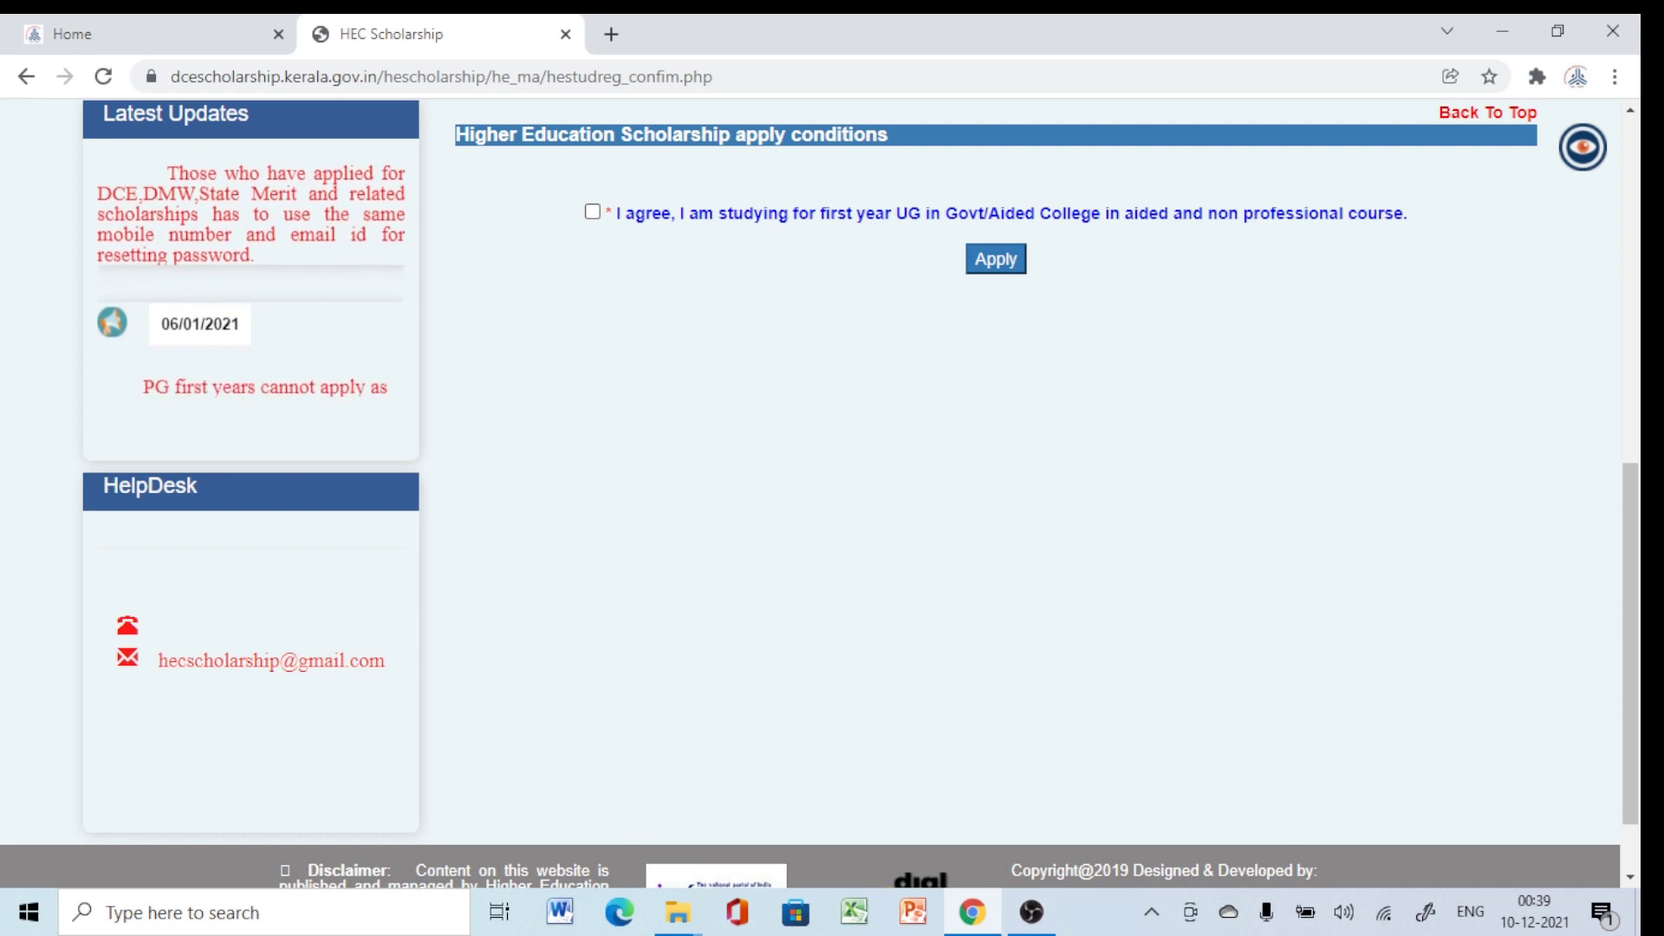
Agree to the first-year UG condition, apply, and confirm continuing with registration.
left_click(592, 212)
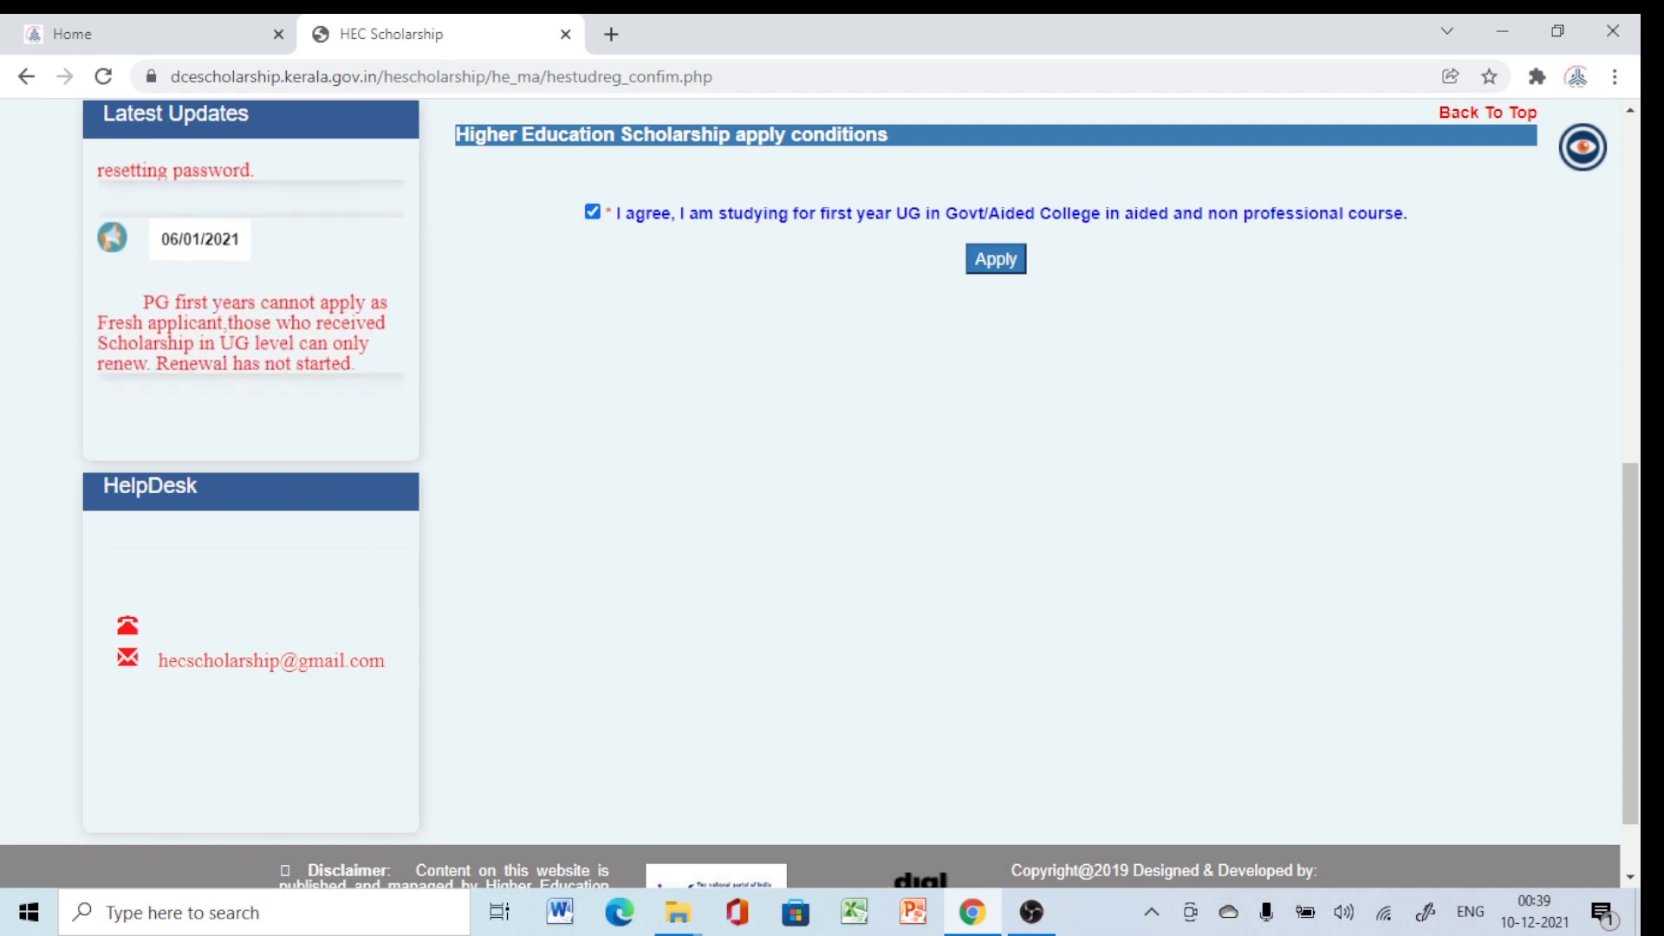
left_click(996, 259)
key("Return")
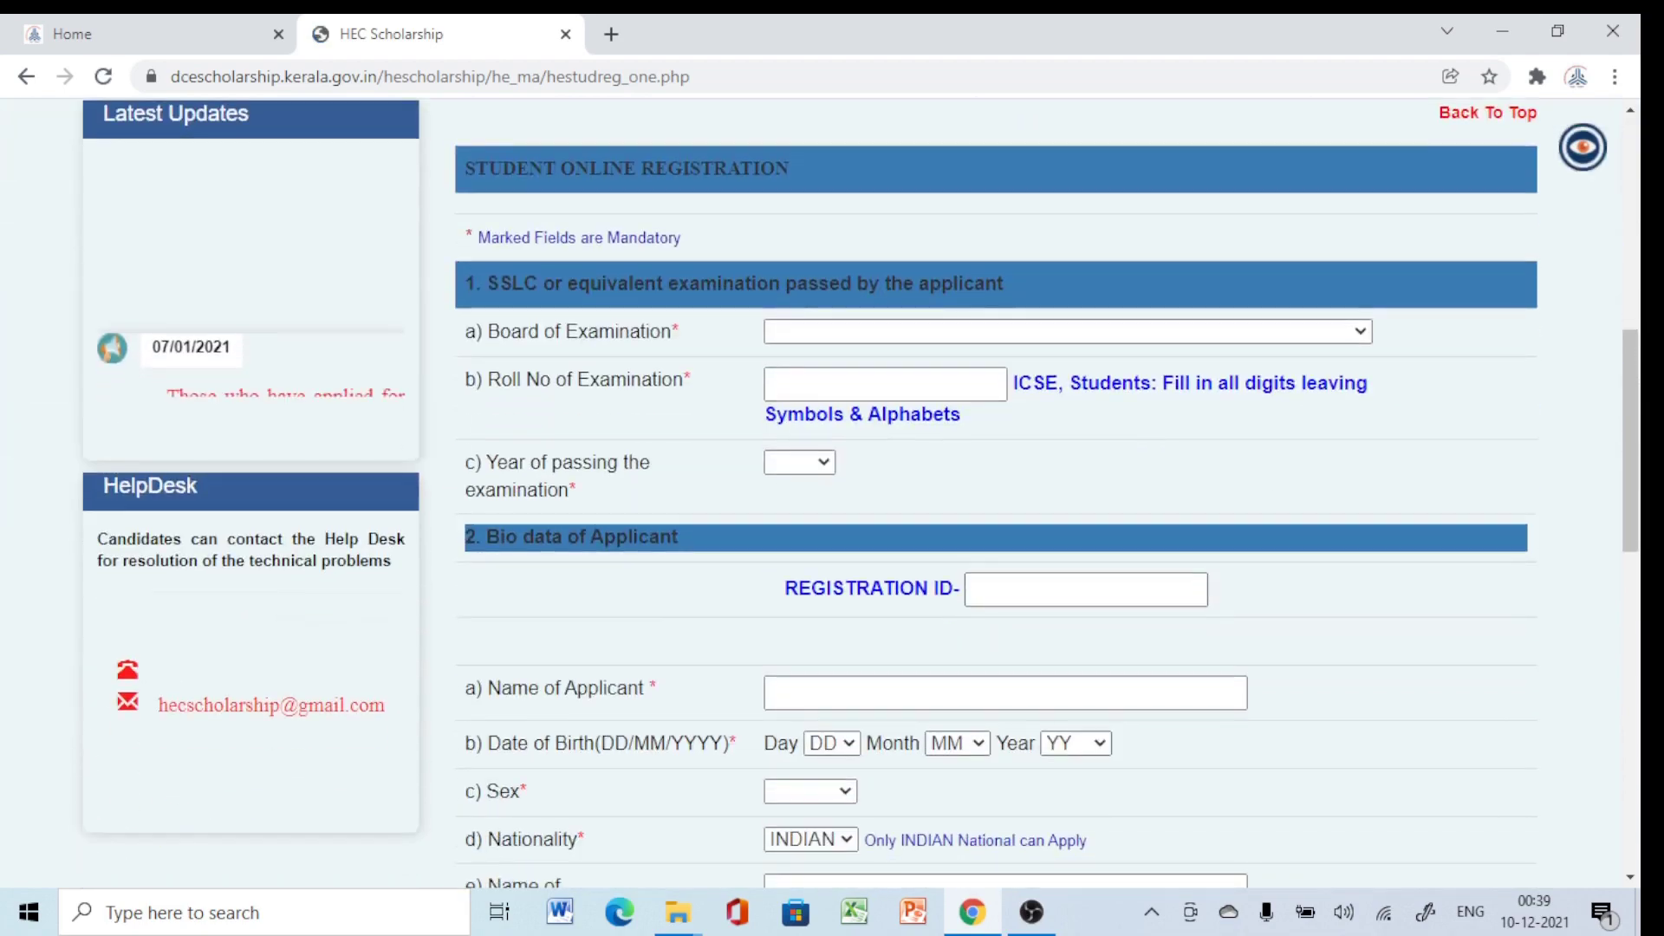
scroll(997, 494, "up", 3)
scroll(997, 494, "down", 1)
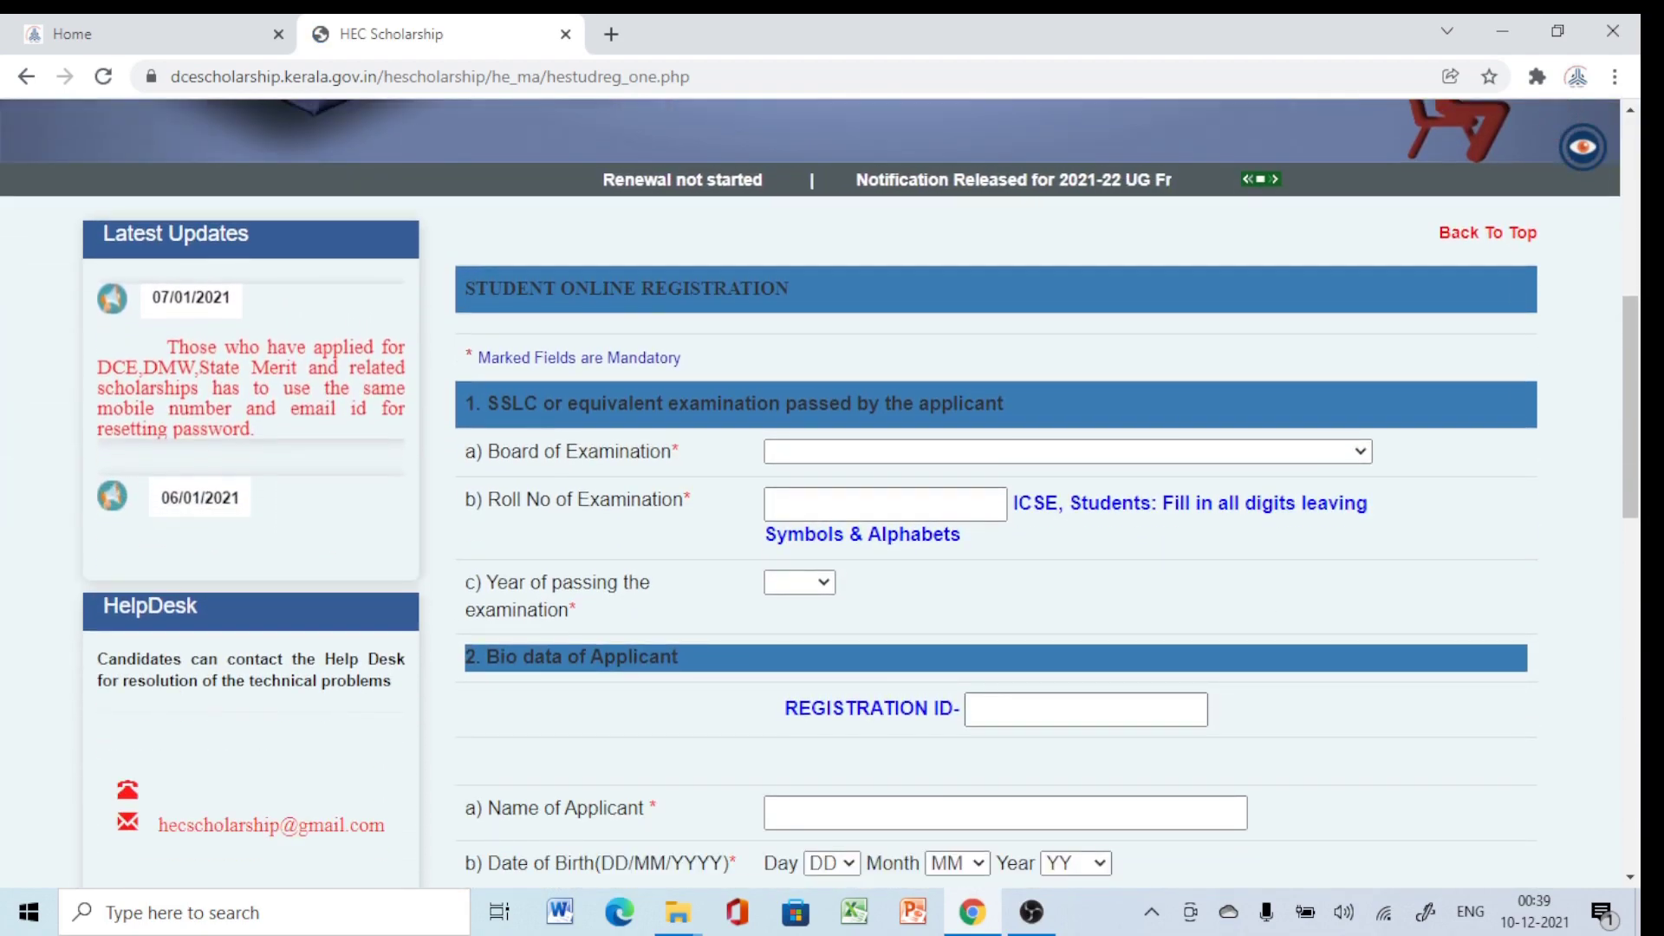
scroll(819, 494, "down", 1)
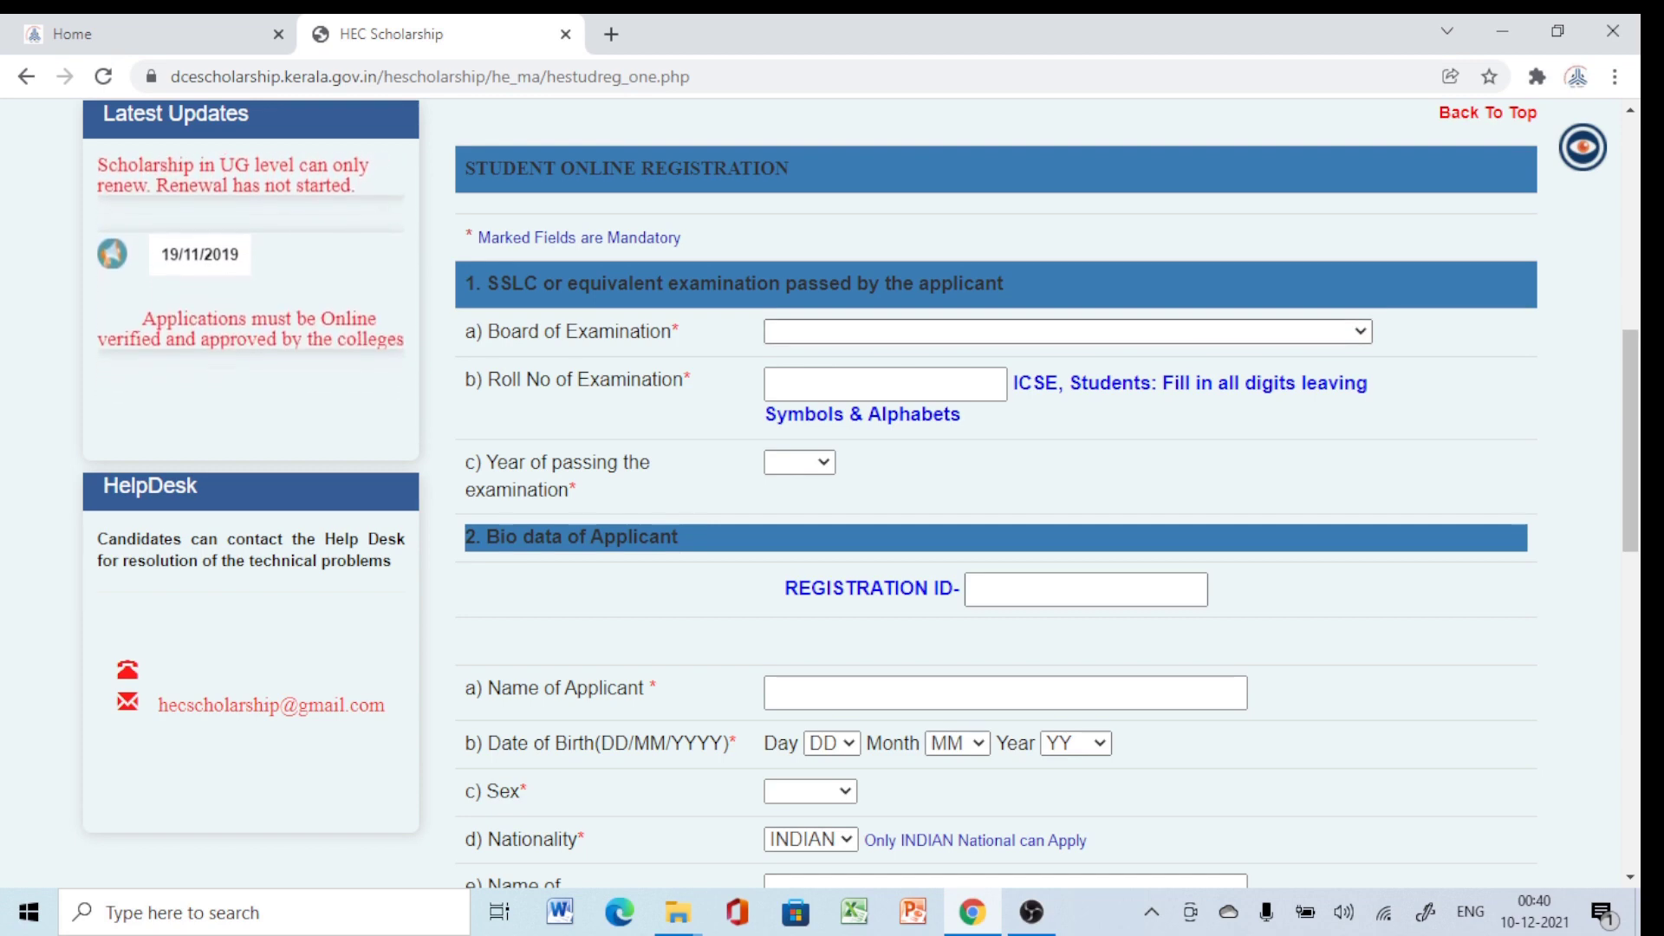
Set the SSLC board to Central Board of Secondary Education, enter the roll number, and choose passing year 2018.
left_click(1066, 331)
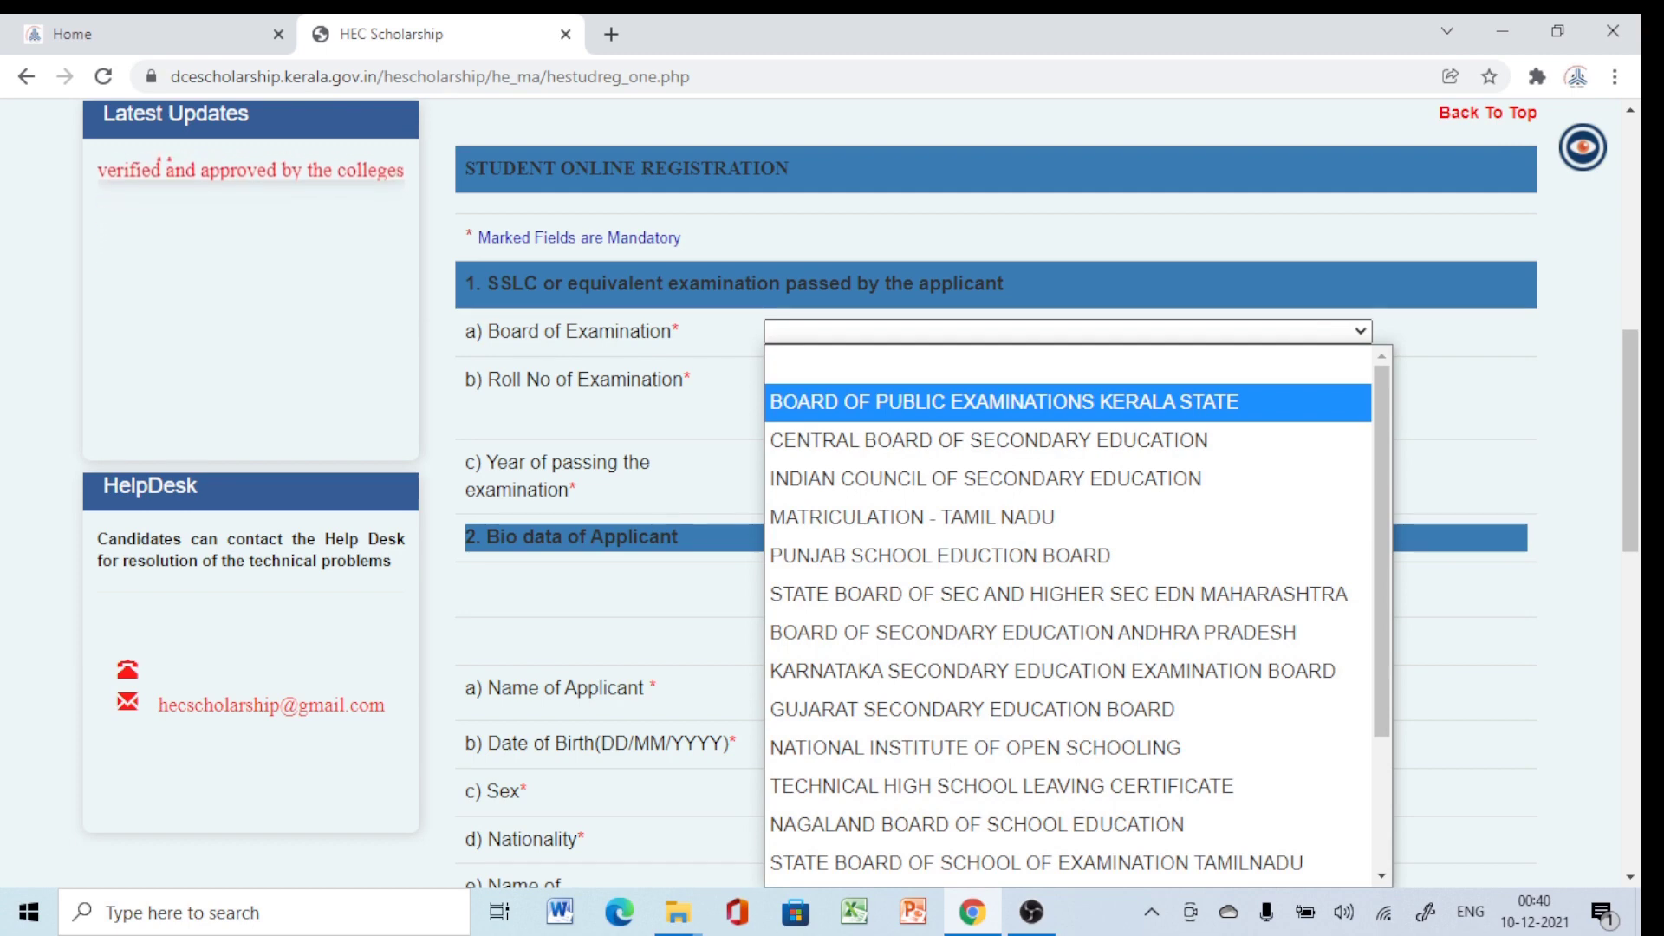
key("Down")
key("Return")
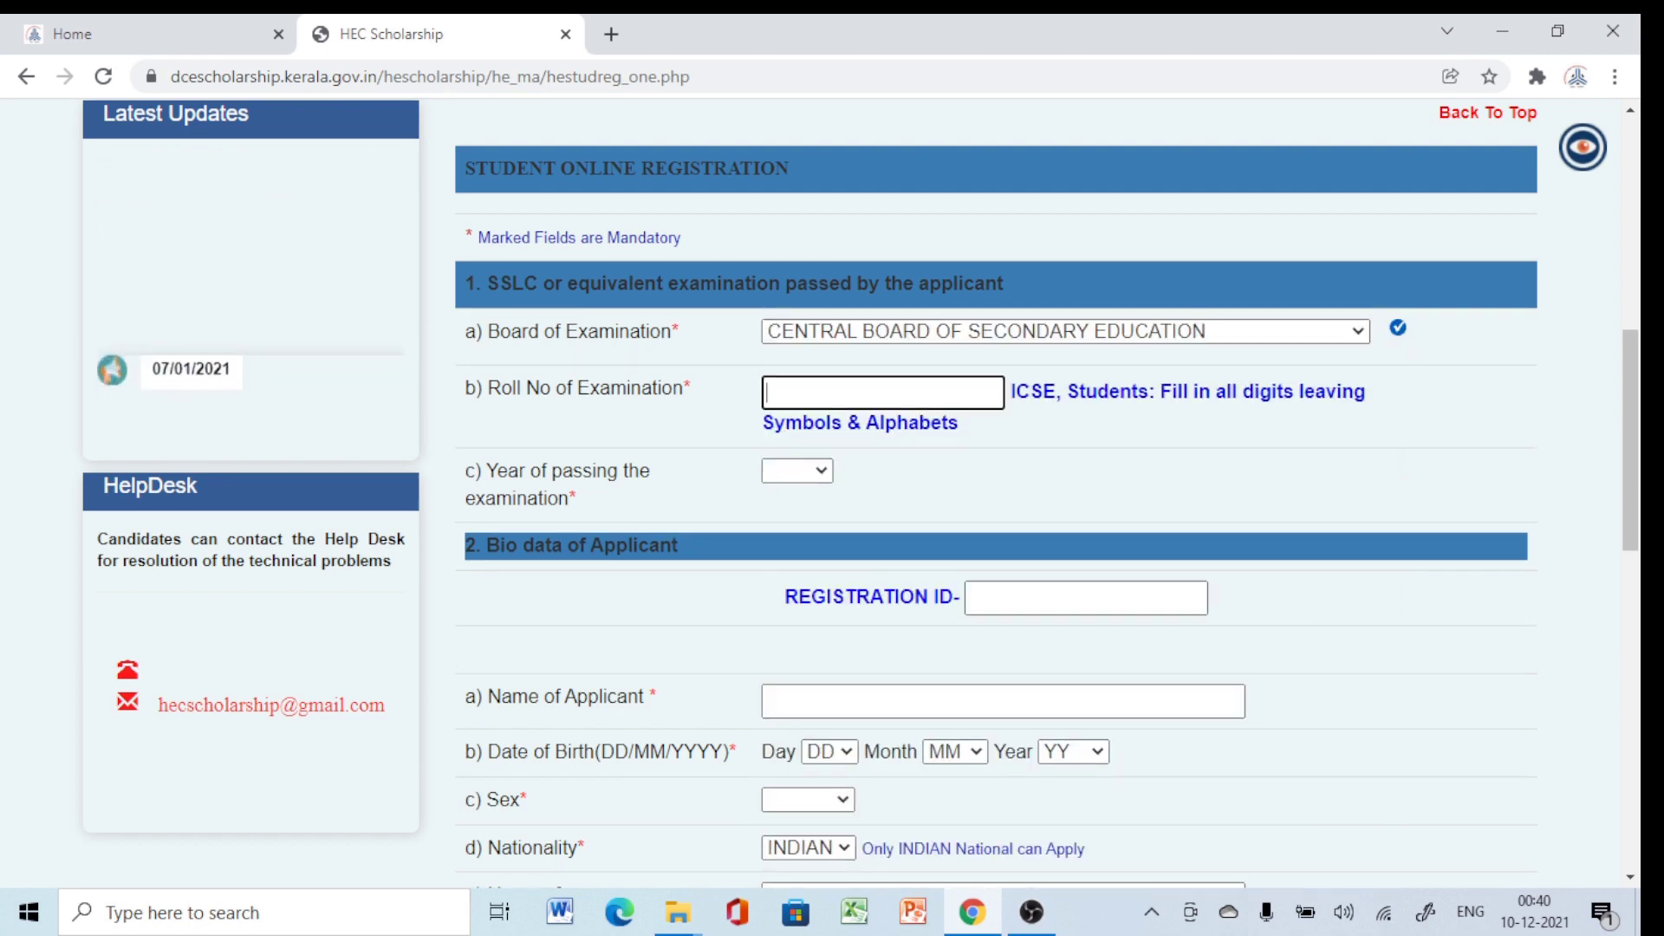
type("123456")
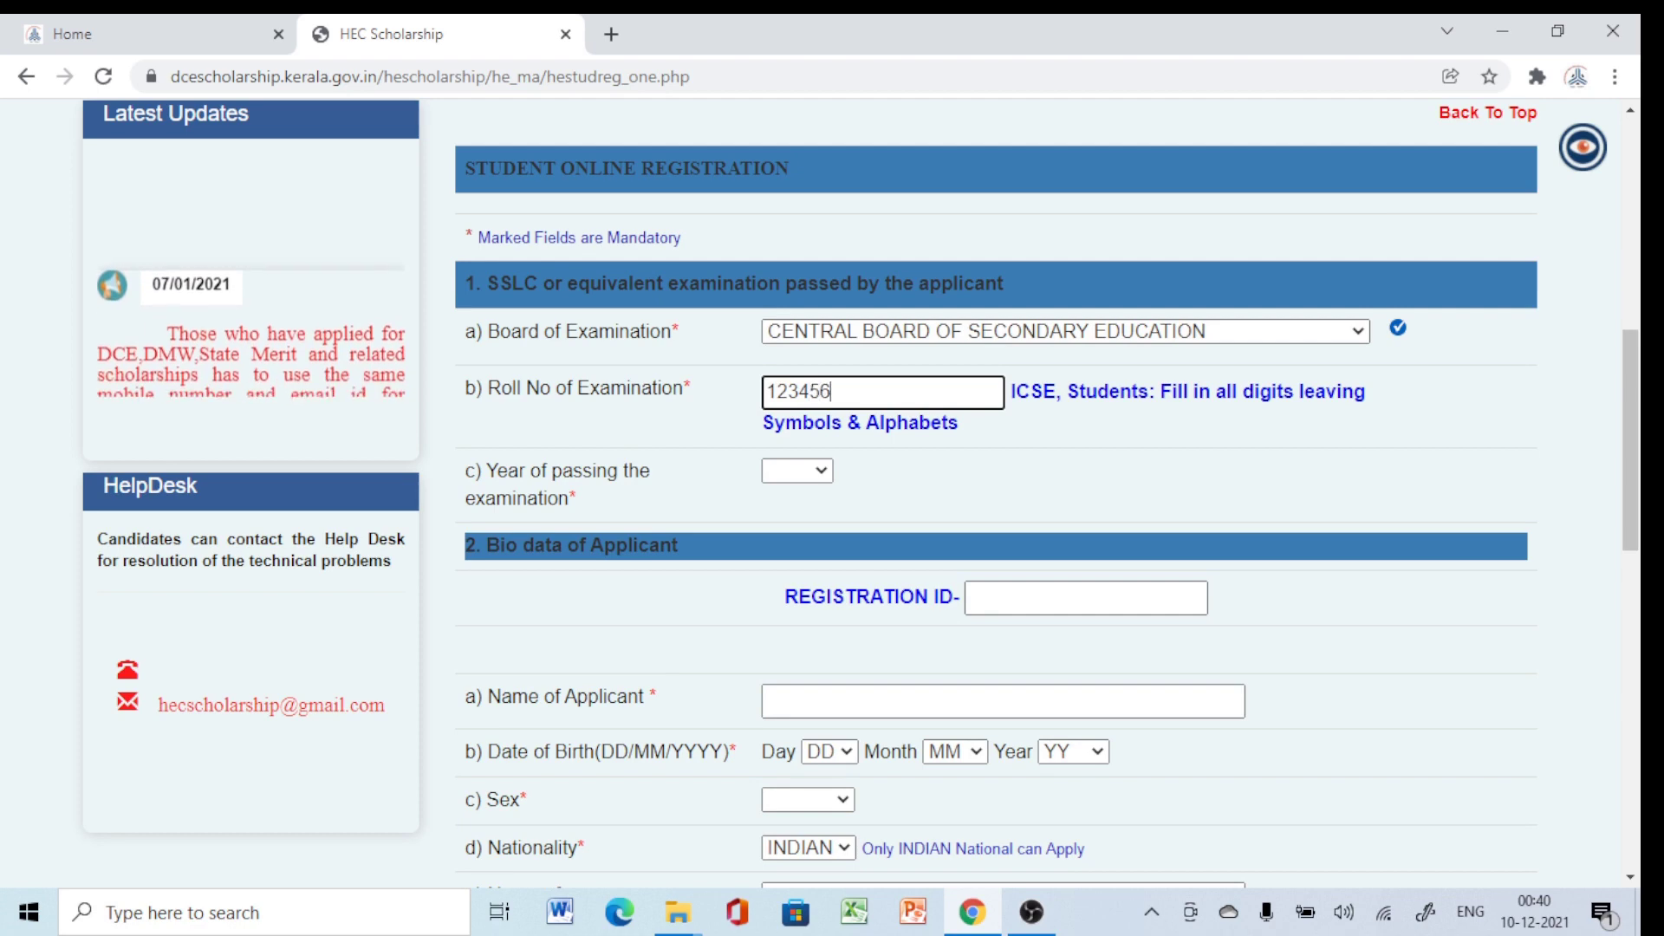
key("Tab")
key("alt+Down")
key("End")
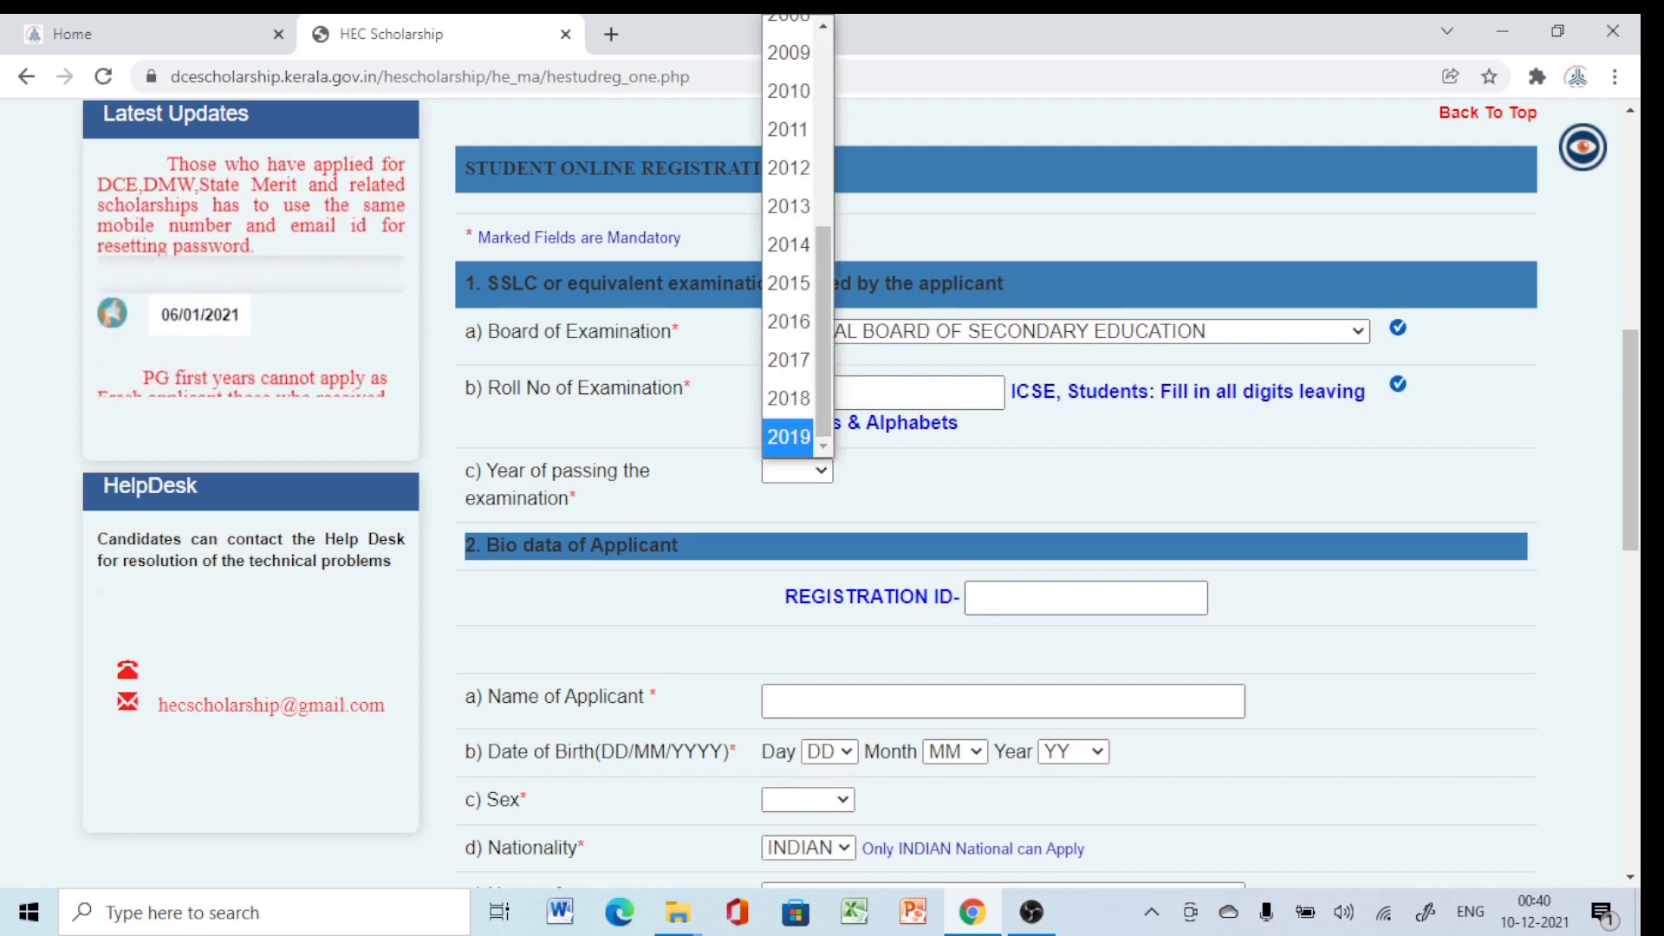
key("Up")
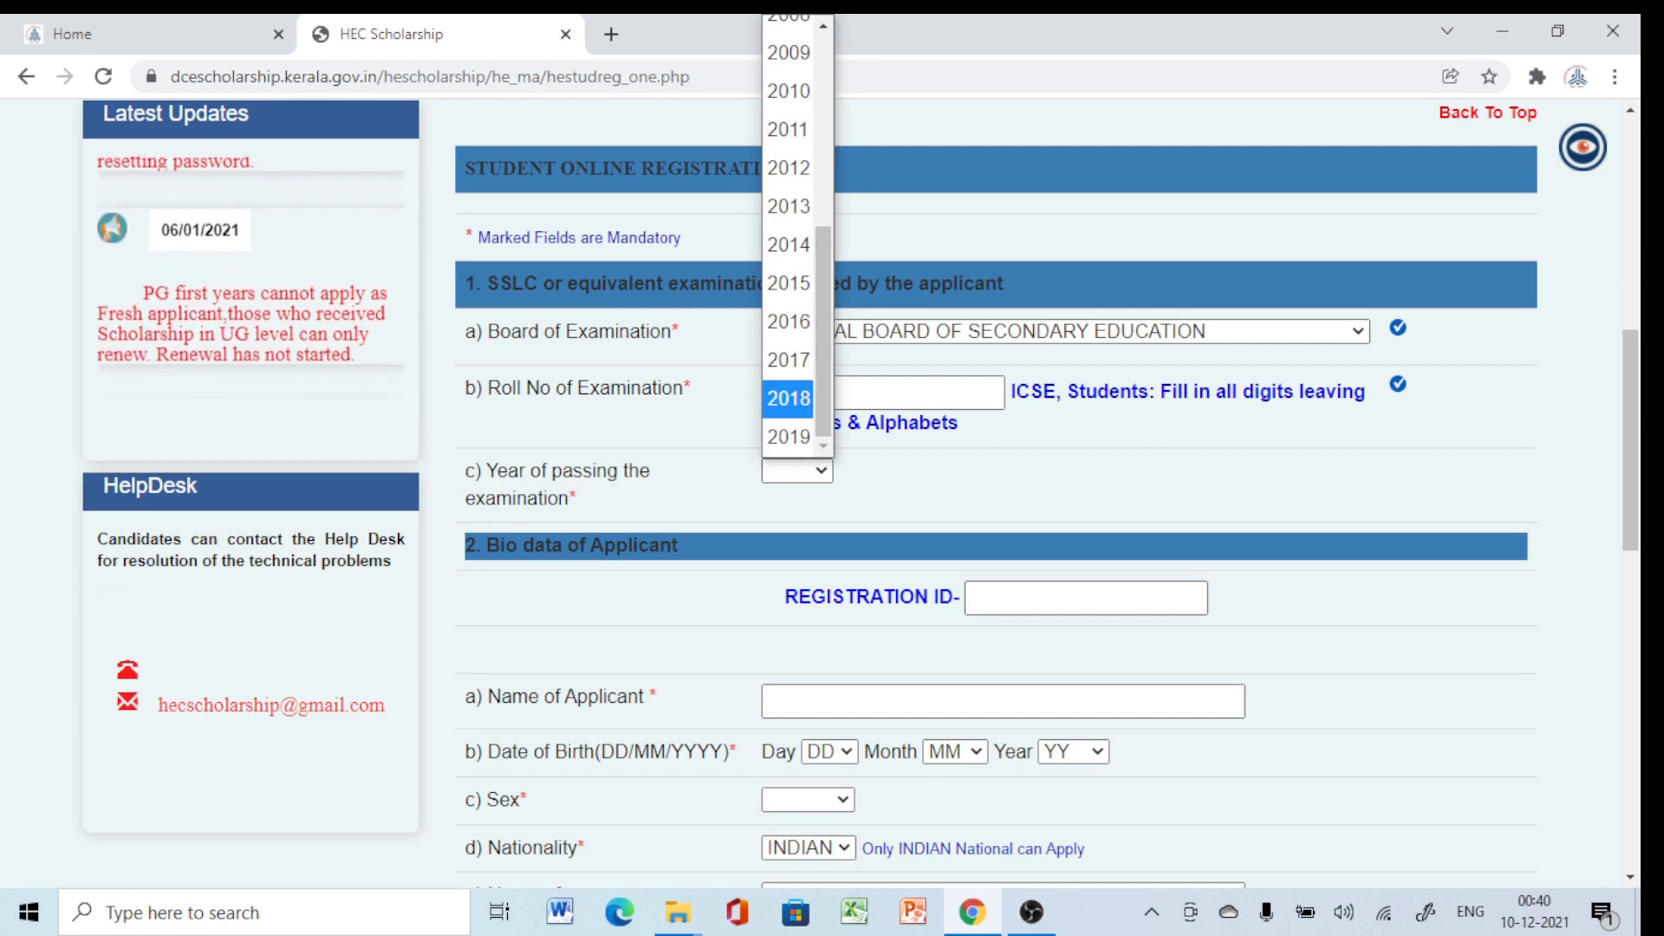
key("Return")
key("Return")
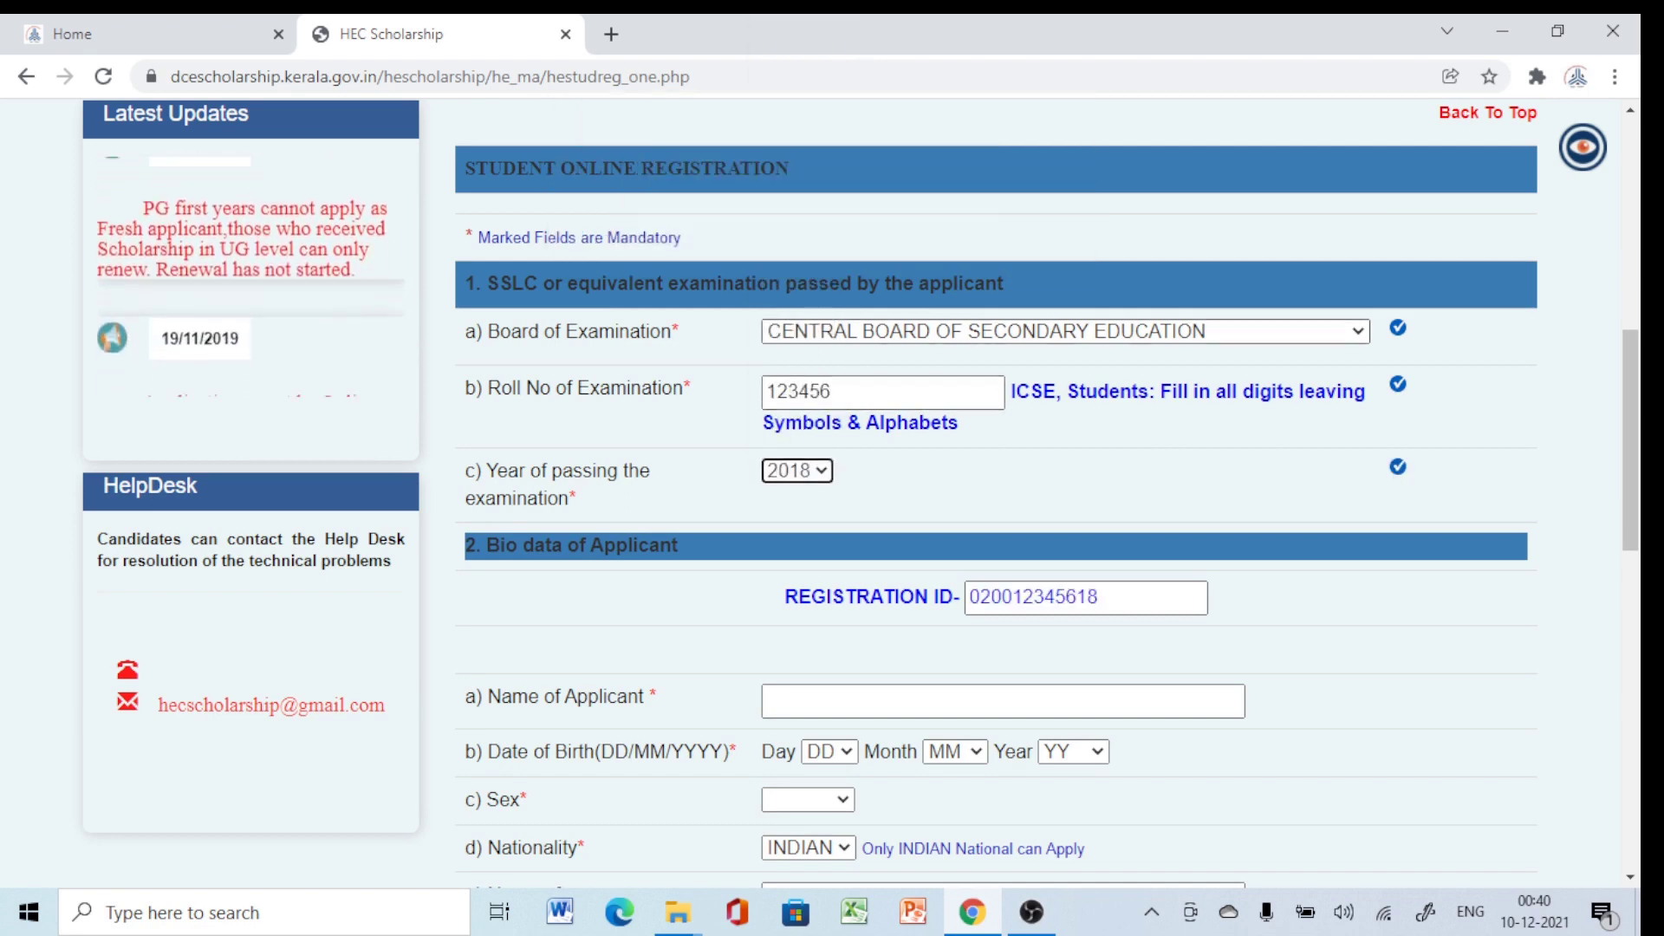
scroll(997, 494, "down", 1)
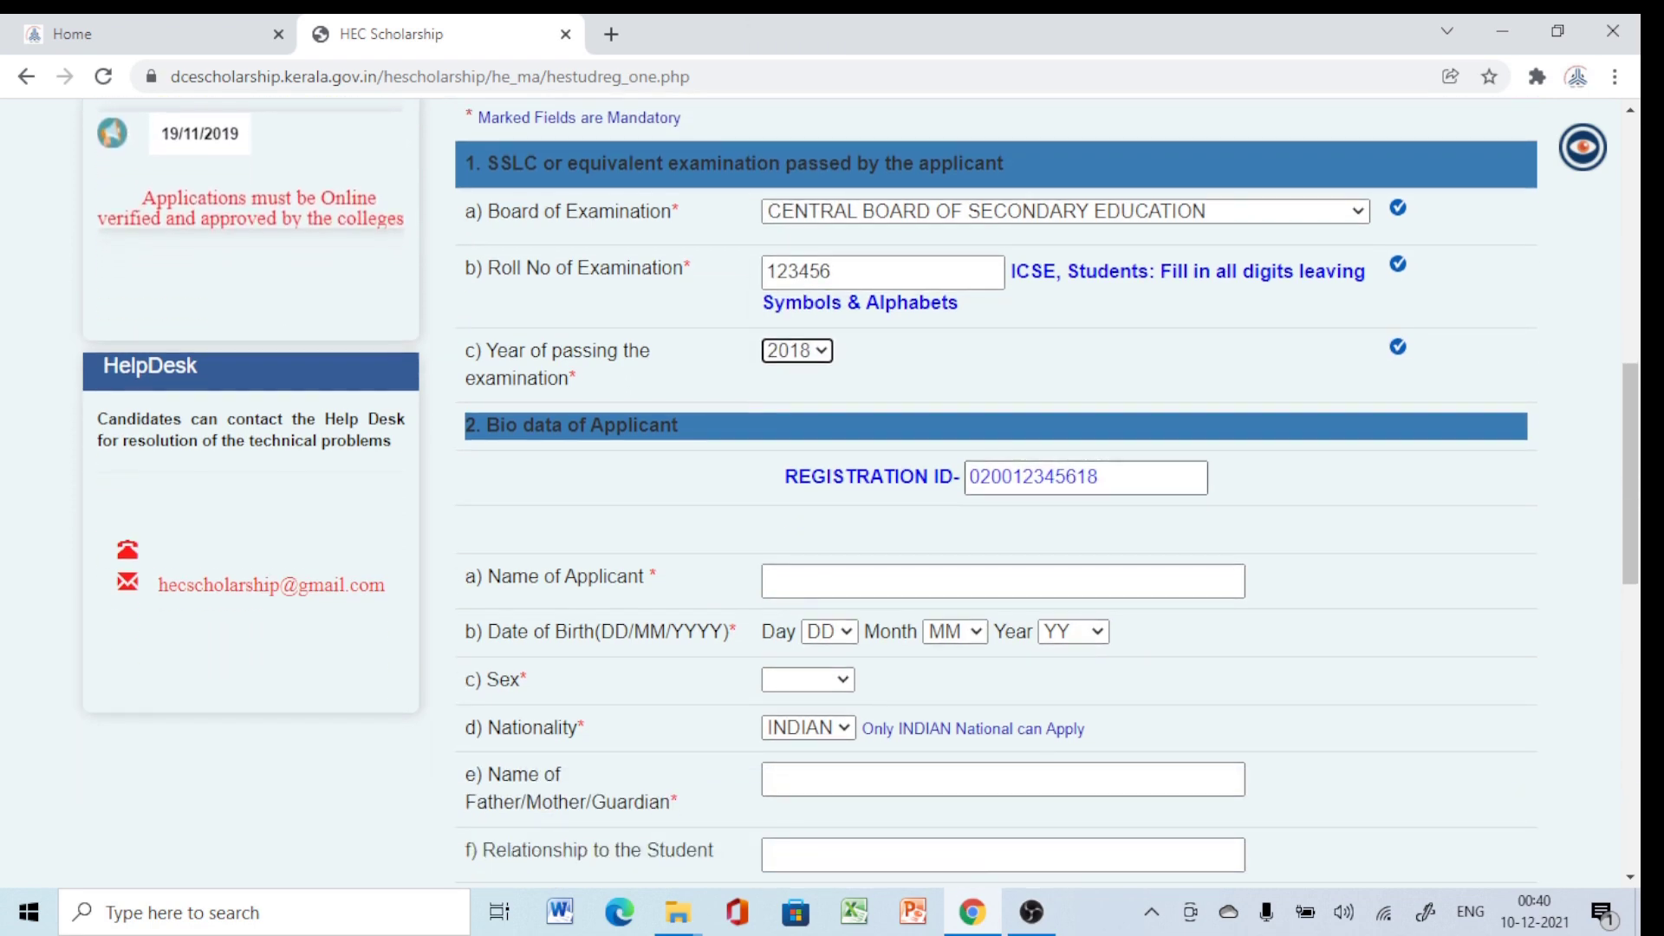
Enter the applicant's name and set the birth date to 18 May 2000.
left_click(1002, 580)
type("S")
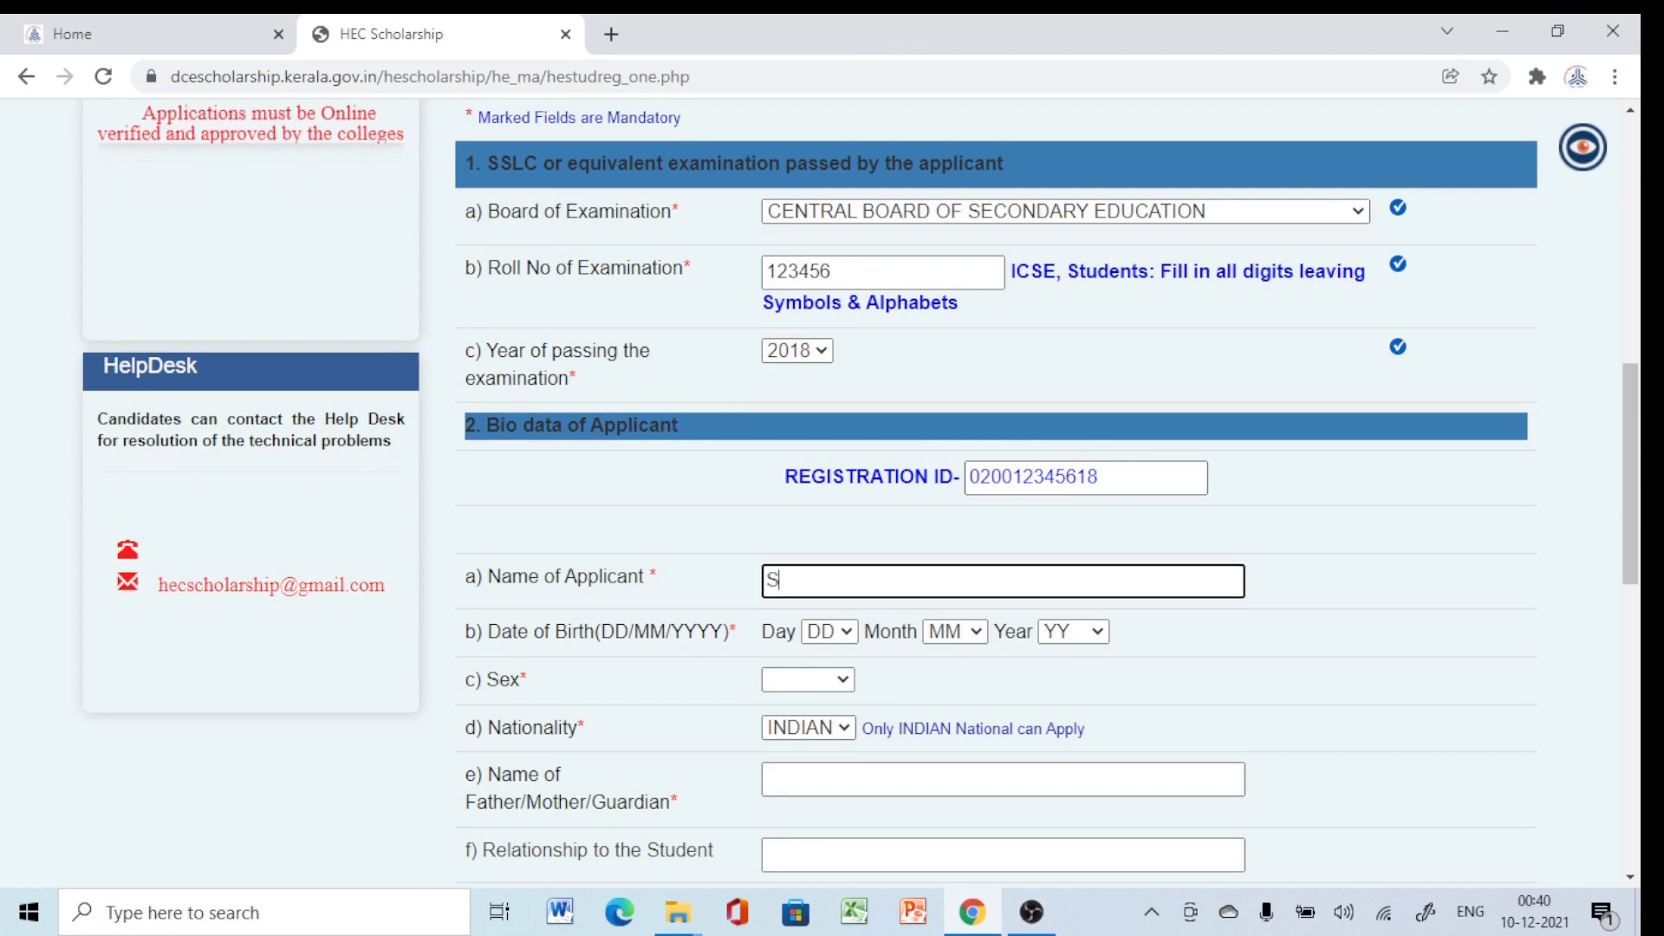
type("REEJITH")
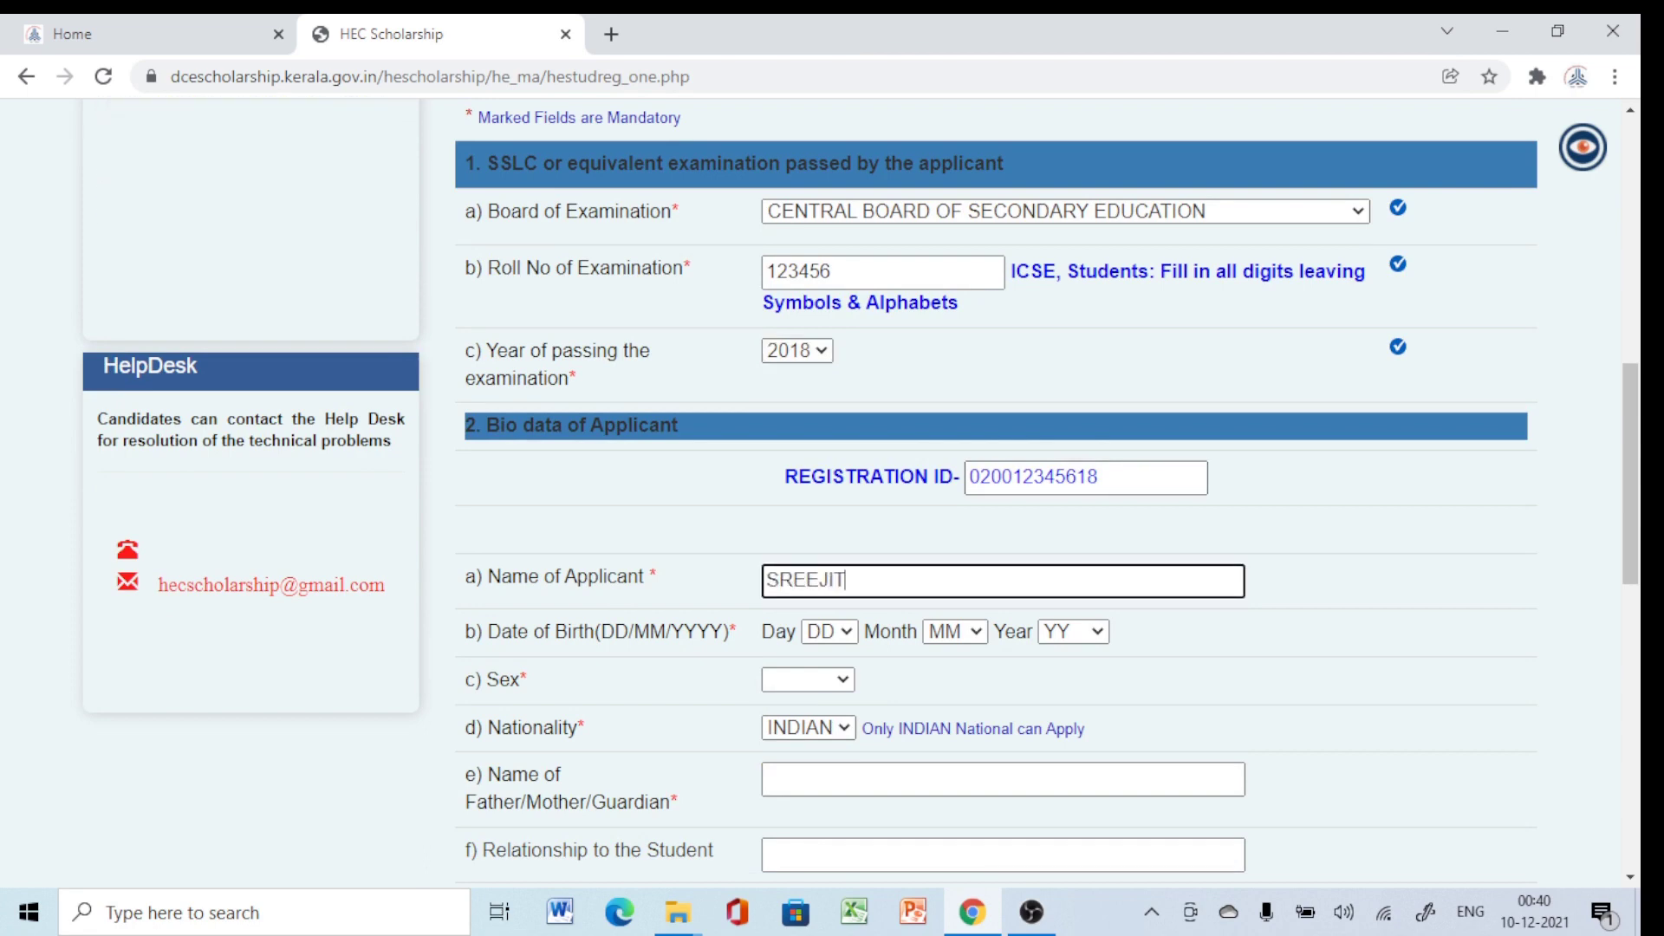
left_click(829, 632)
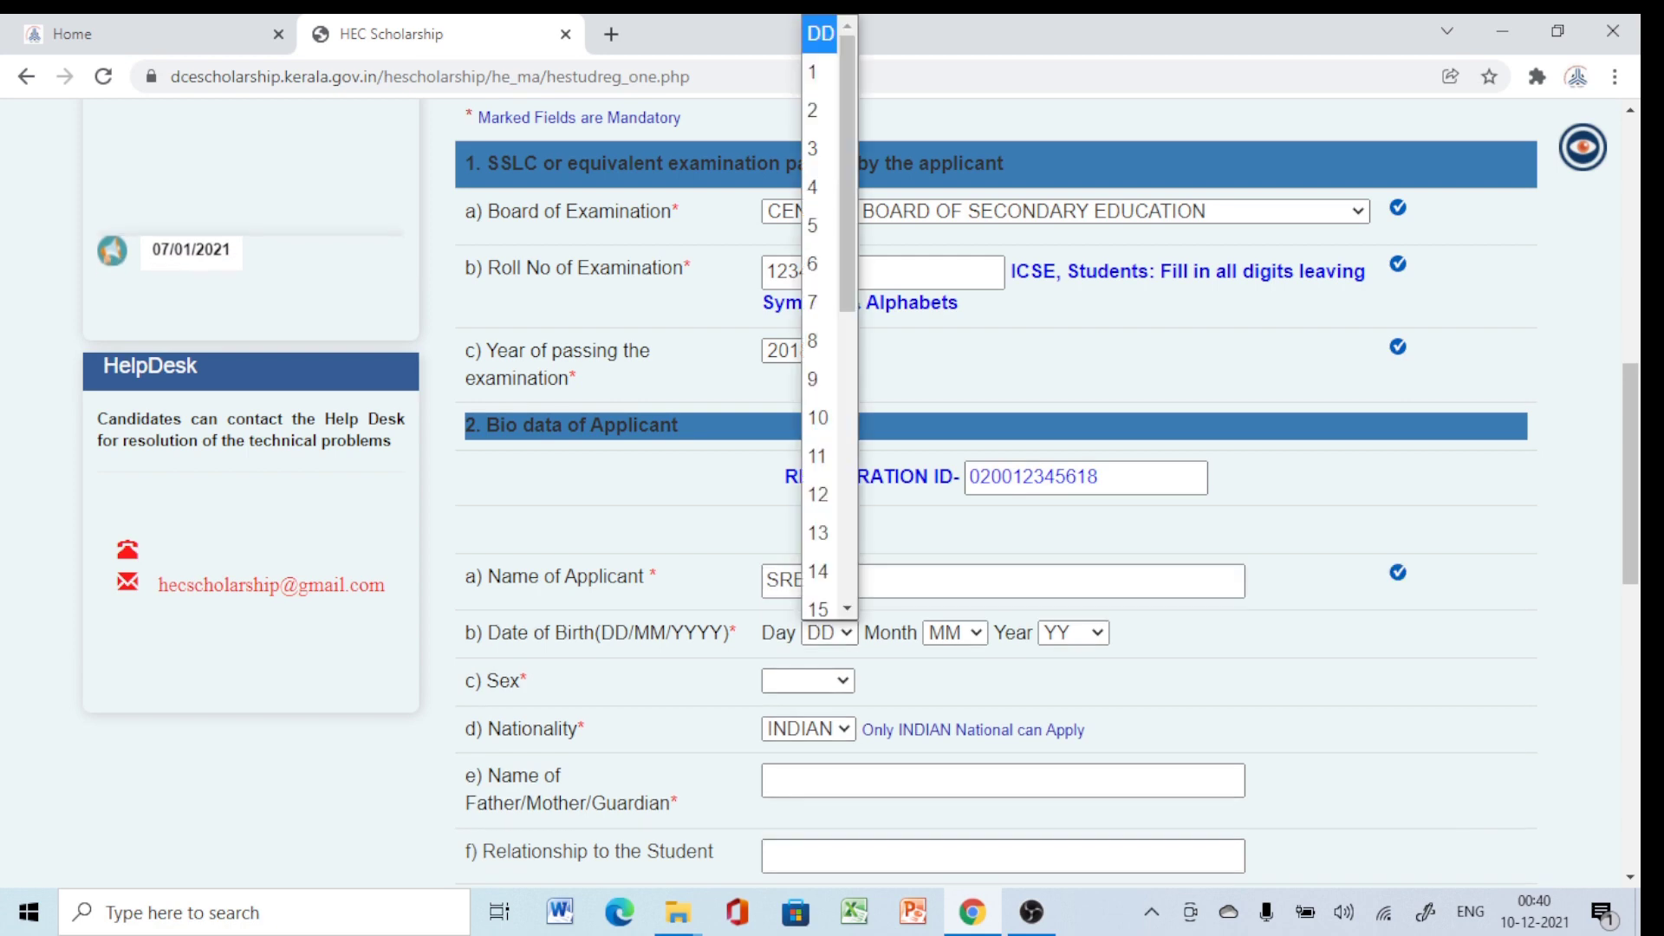
scroll(829, 347, "down", 3)
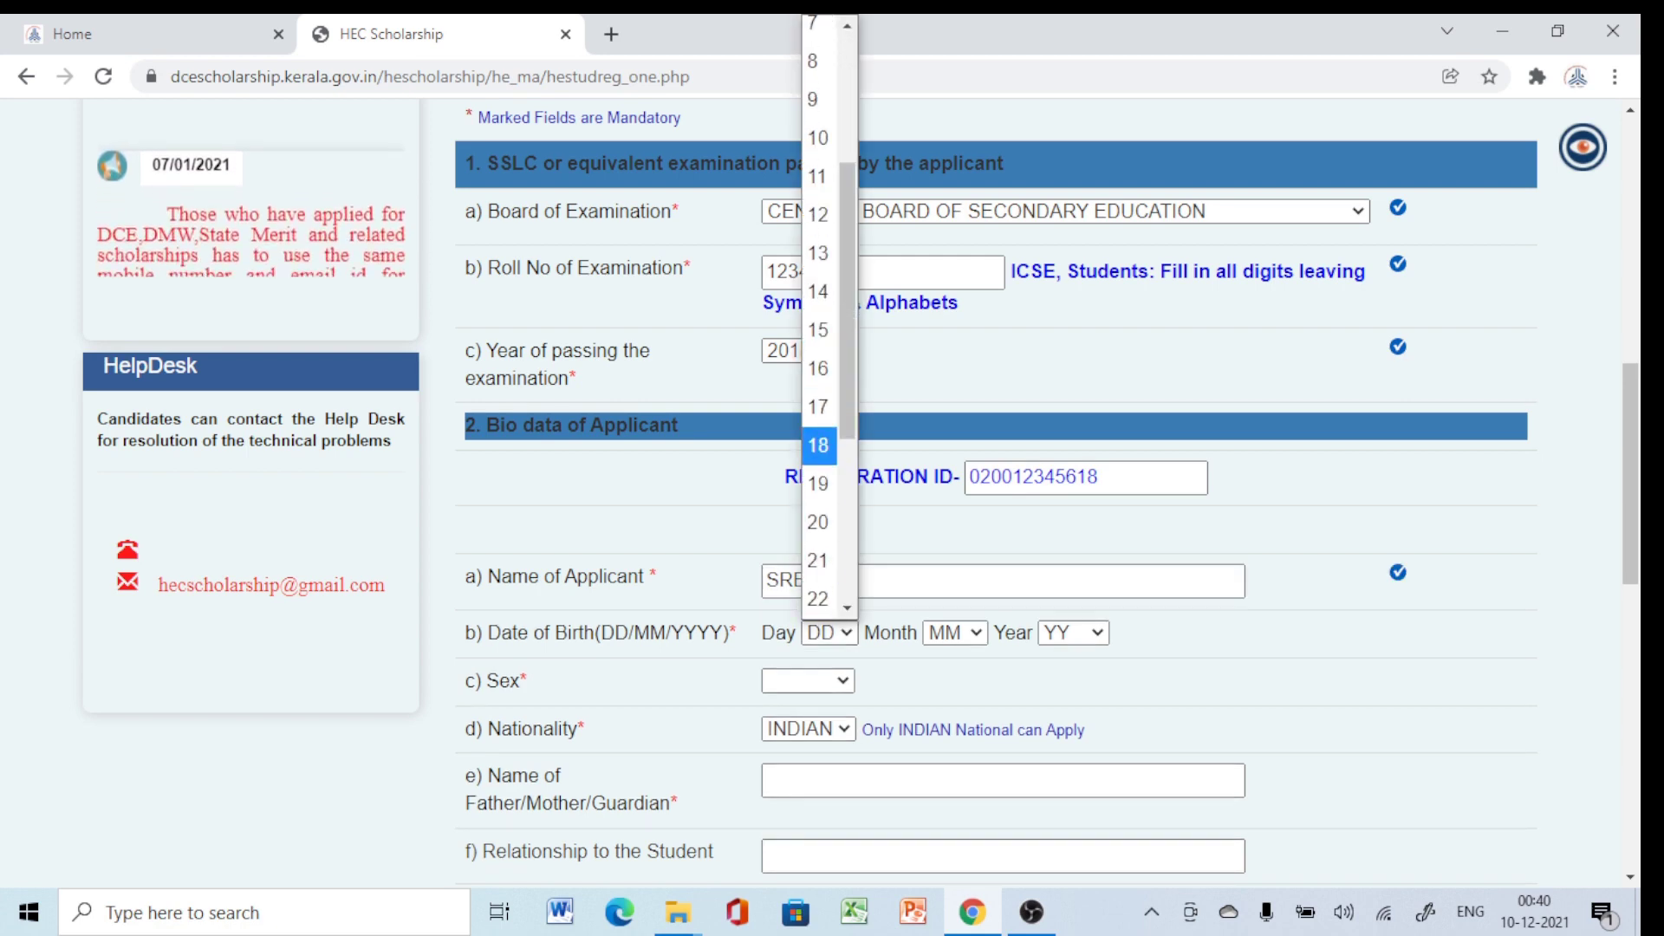
left_click(818, 445)
left_click(954, 631)
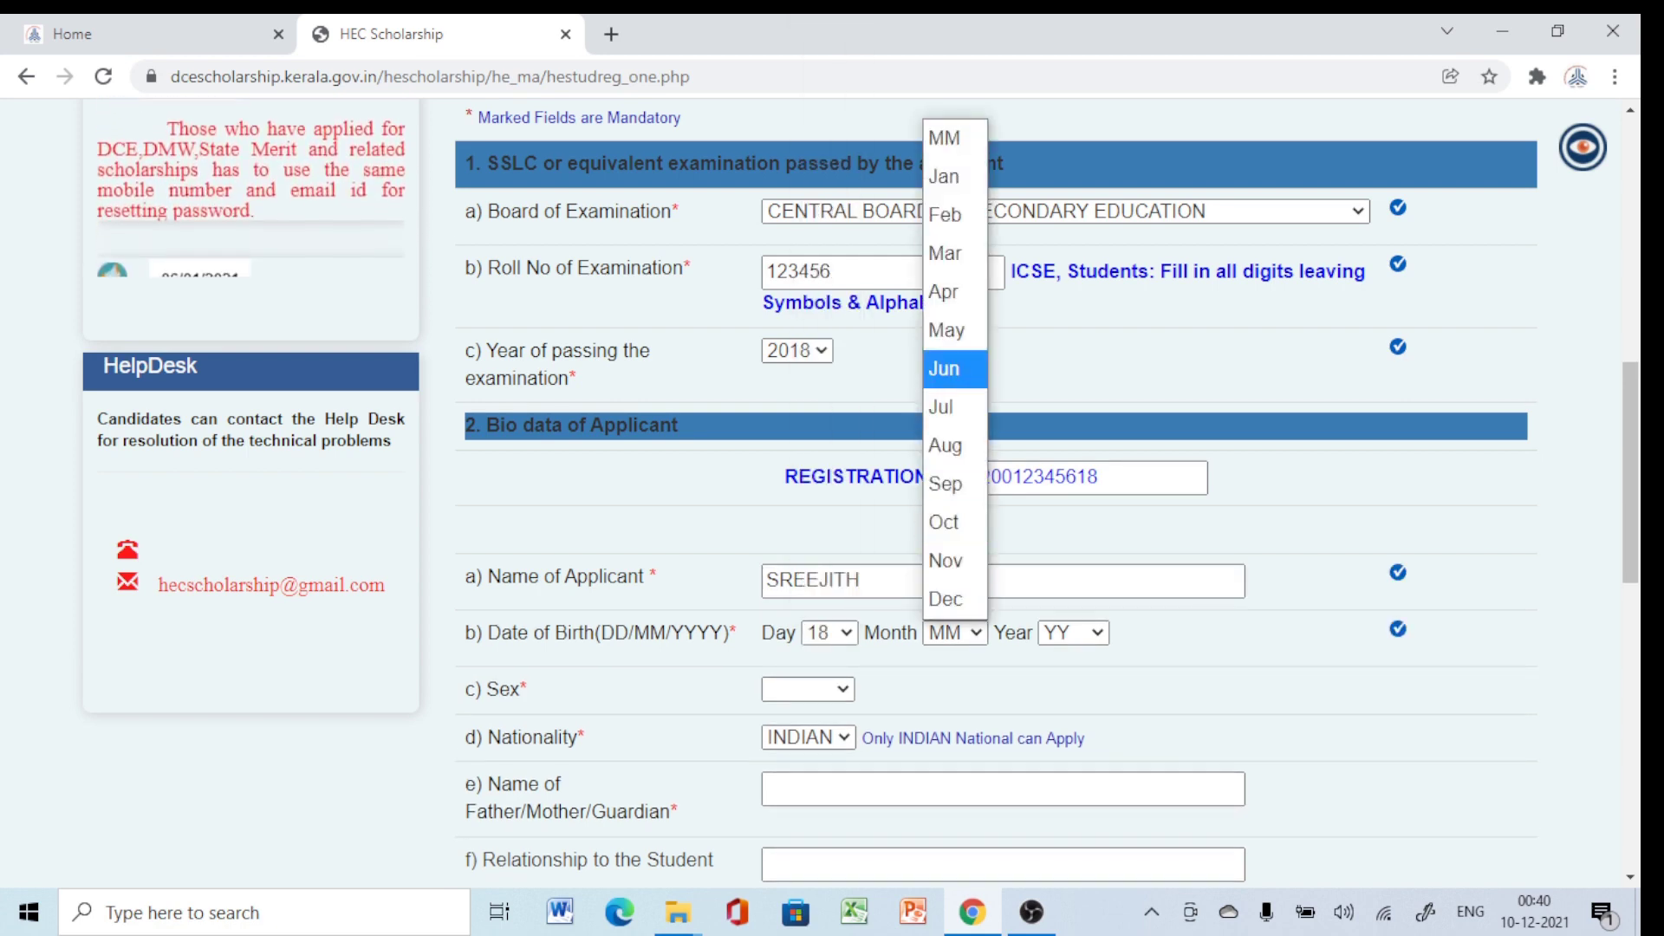
left_click(946, 329)
left_click(1073, 632)
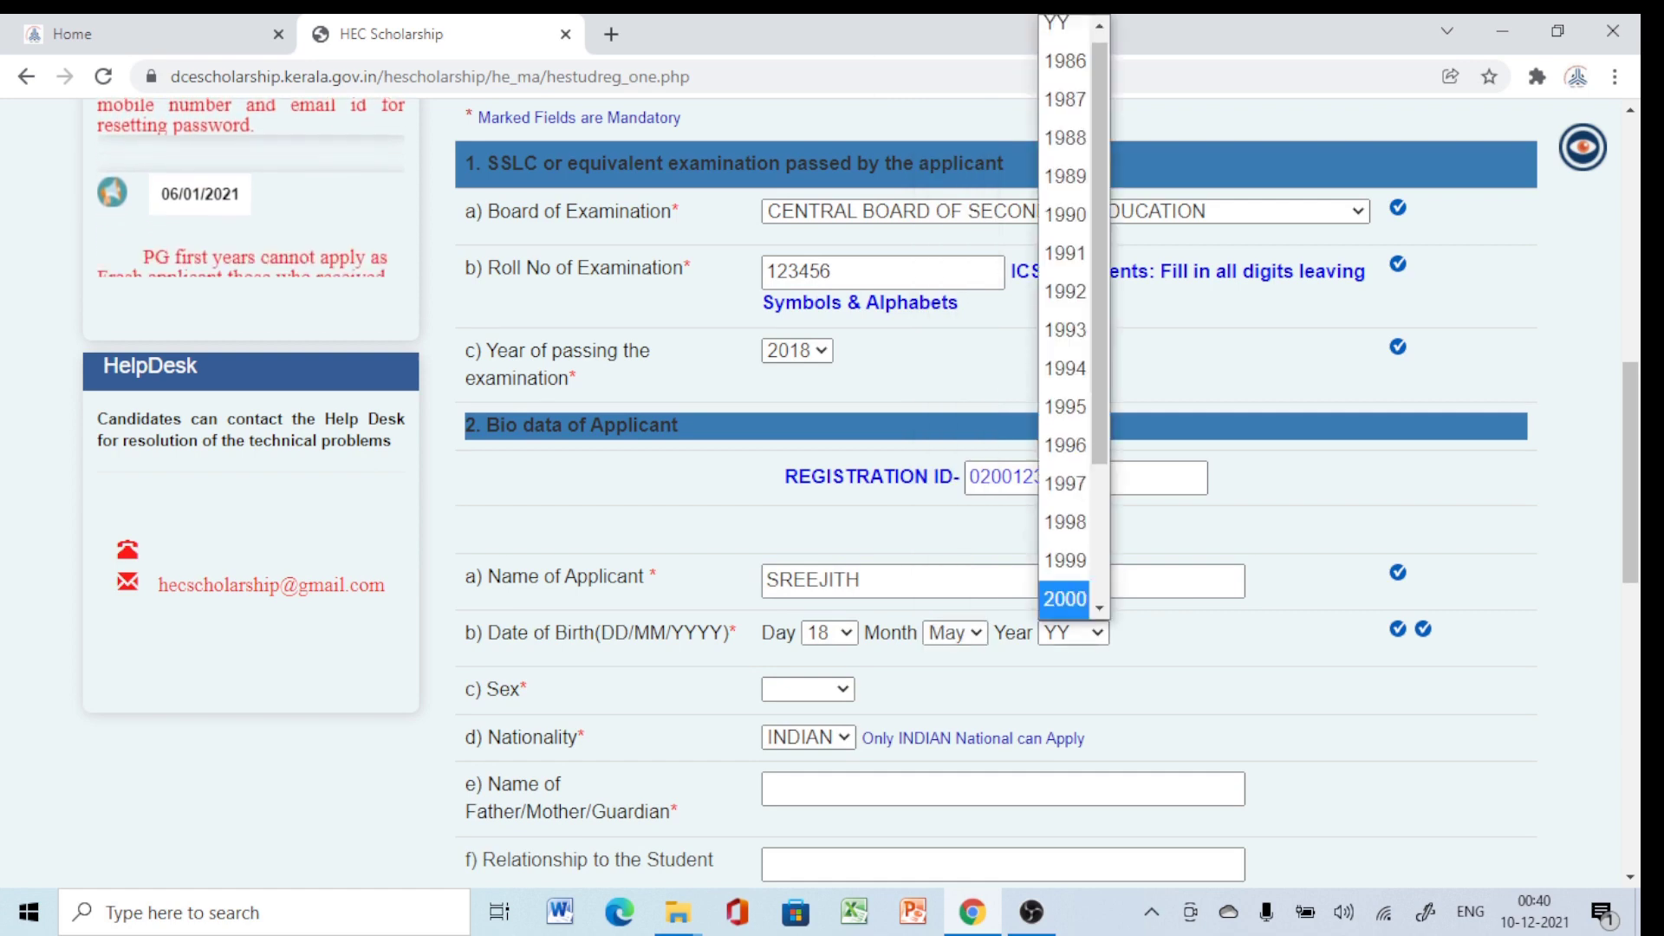
scroll(1064, 347, "down", 5)
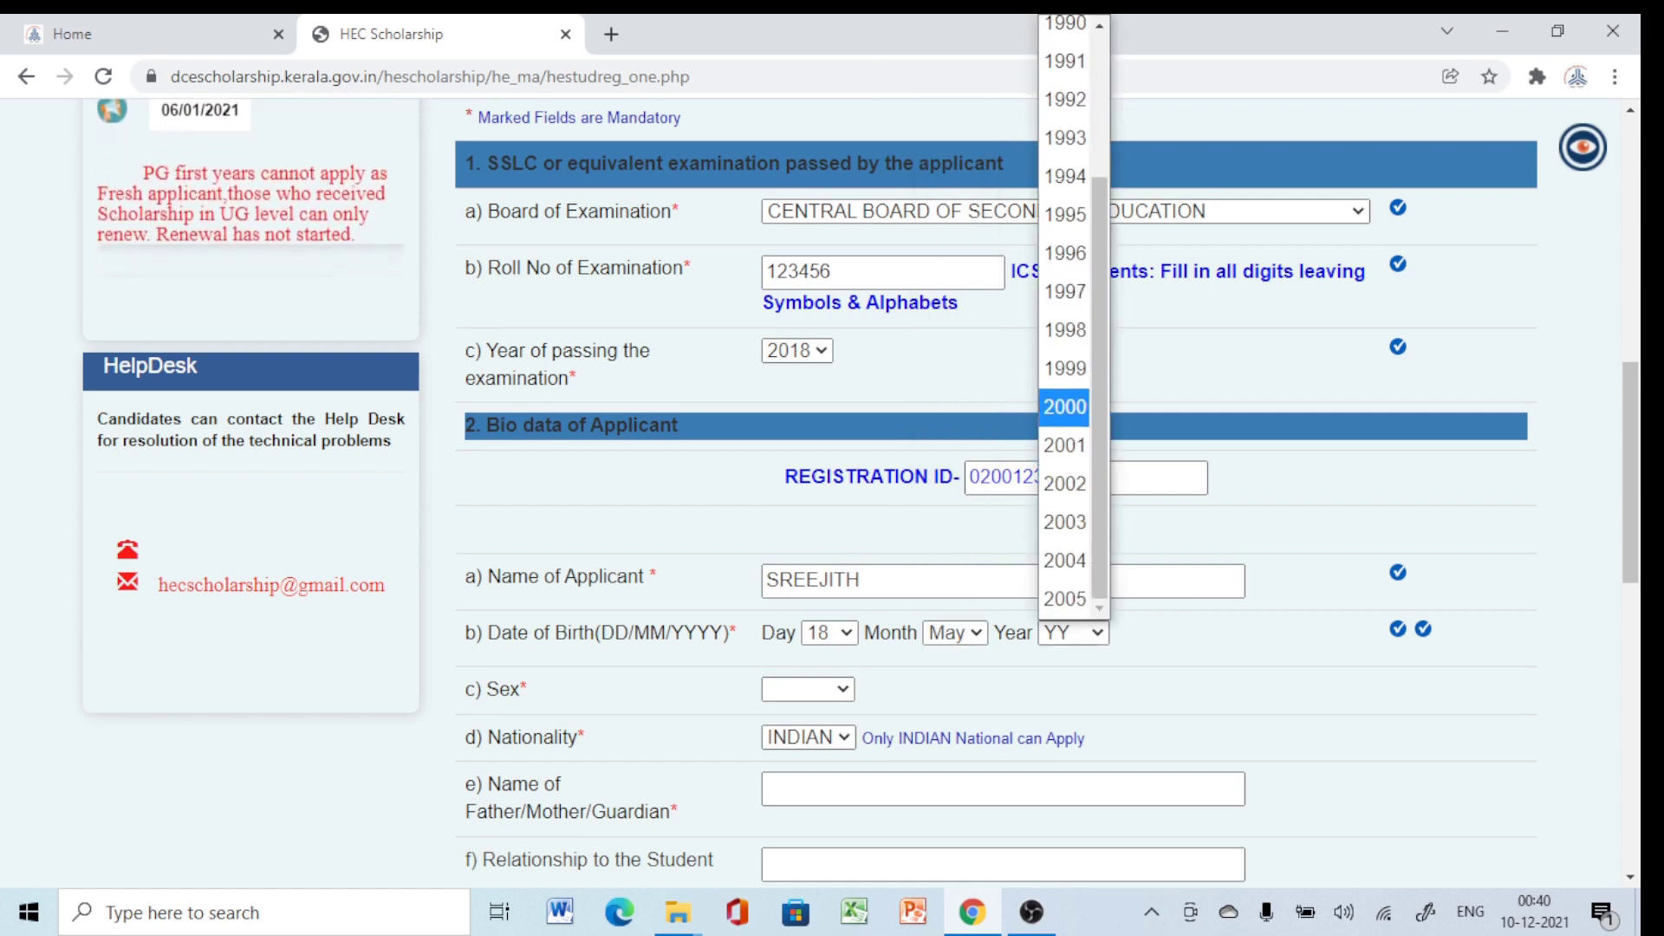
left_click(1064, 407)
Set sex to Male and enter the guardian's name, relationship FATHER and occupation PENSIONER.
scroll(1064, 406, "down", 1)
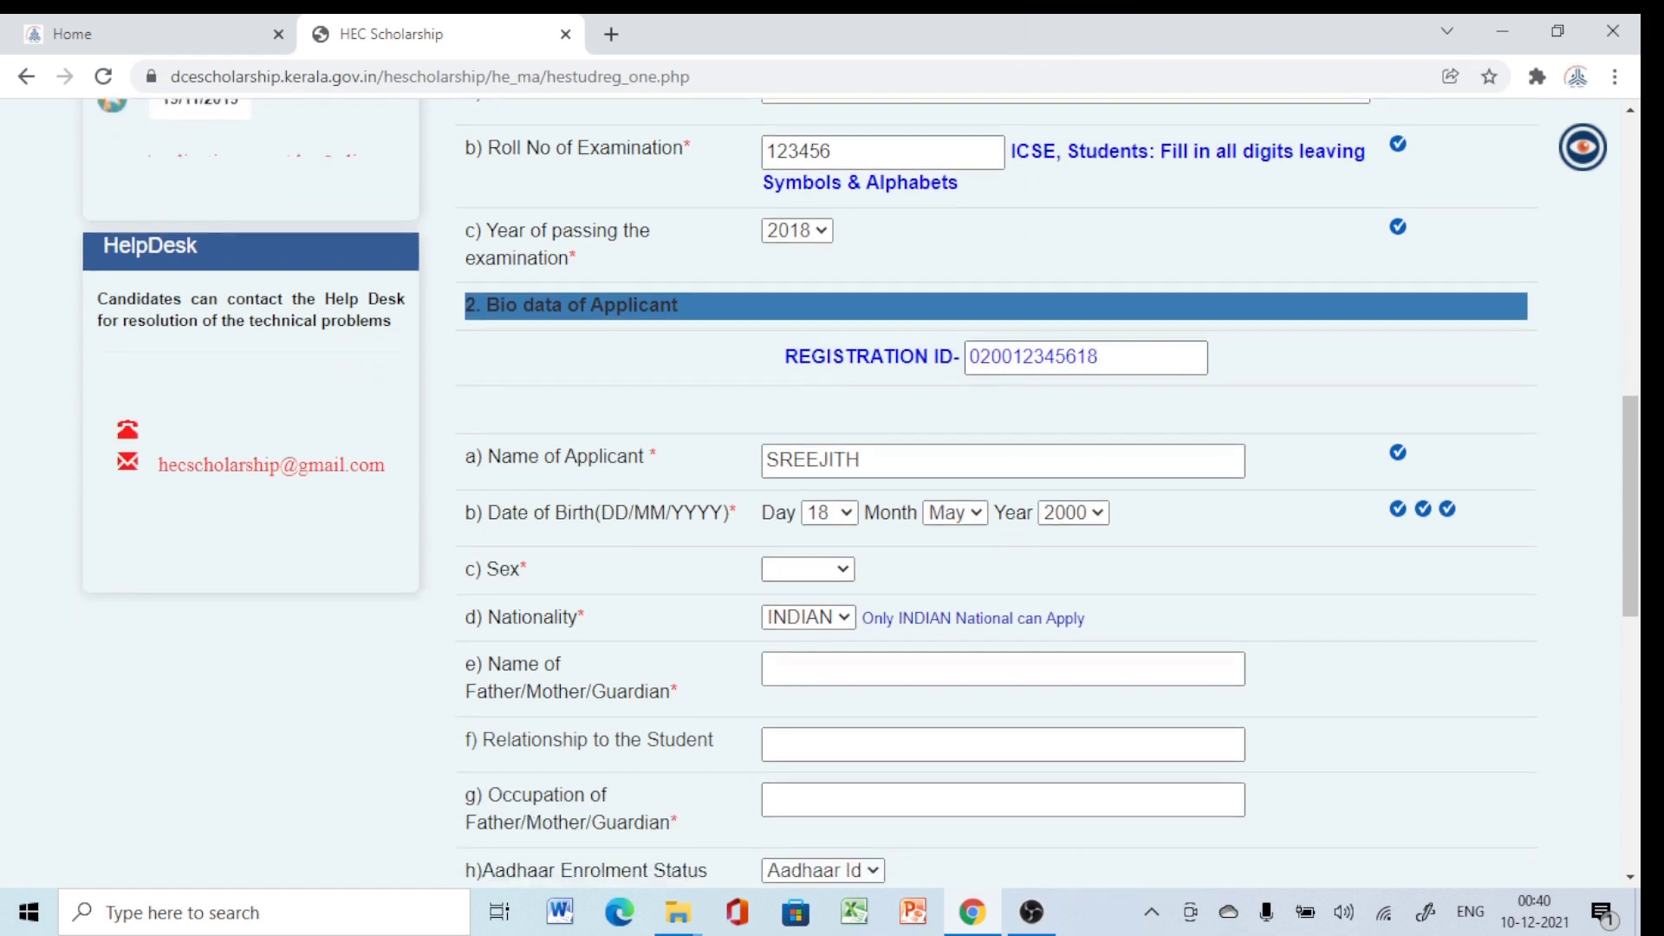
left_click(807, 569)
left_click(789, 639)
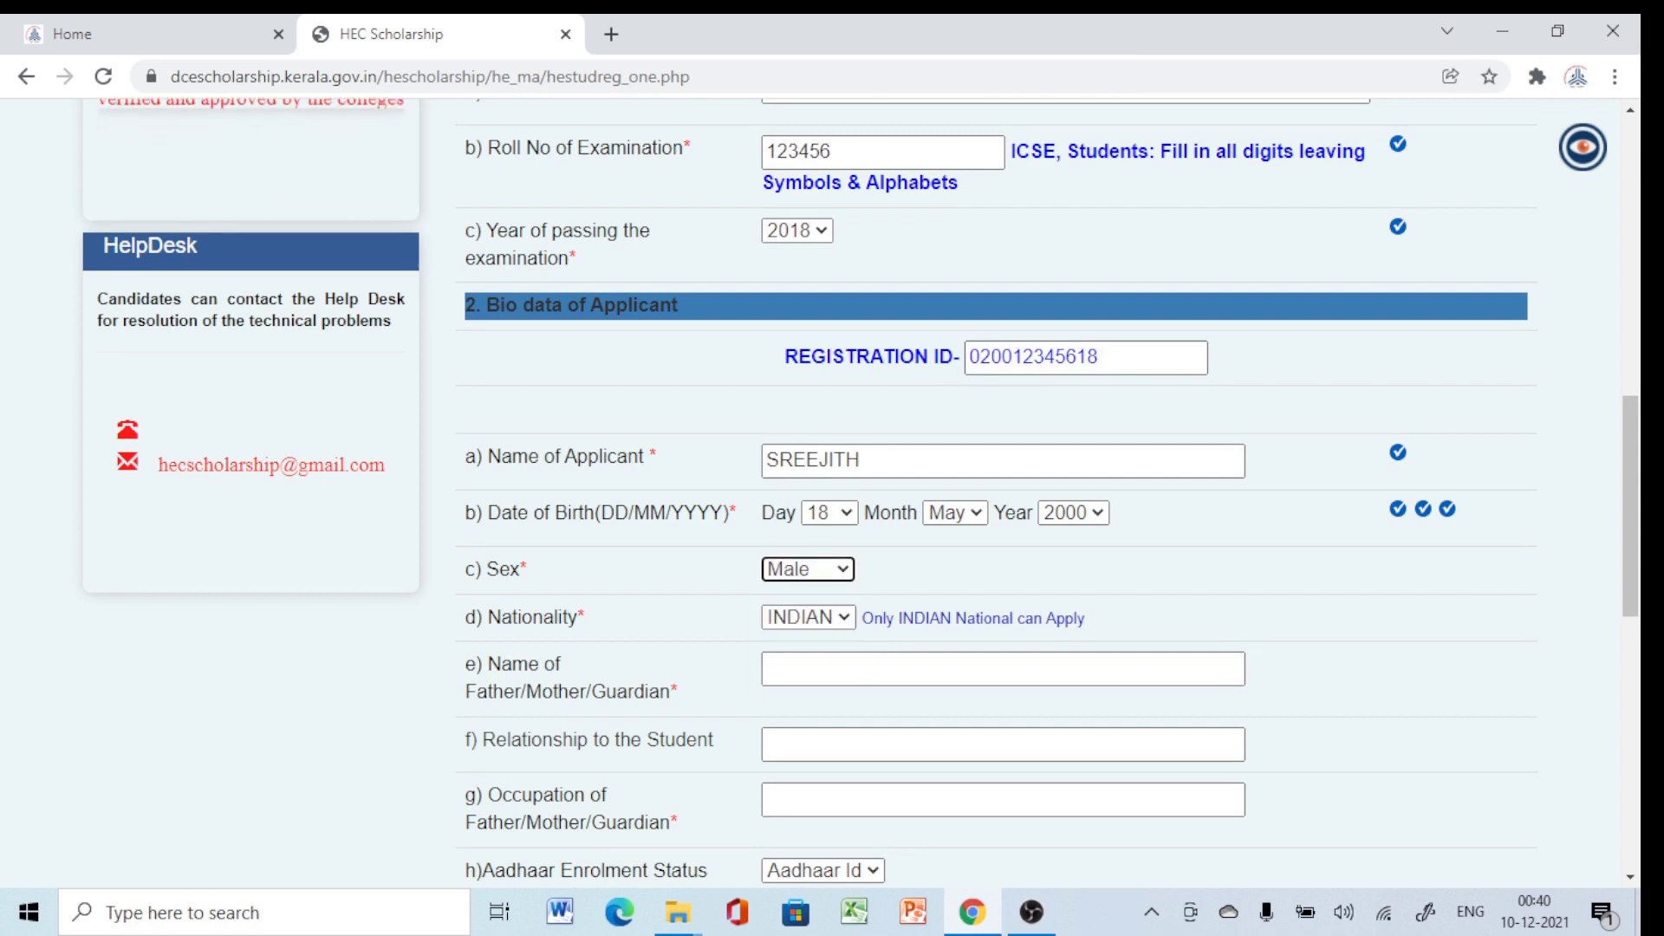
left_click(1002, 669)
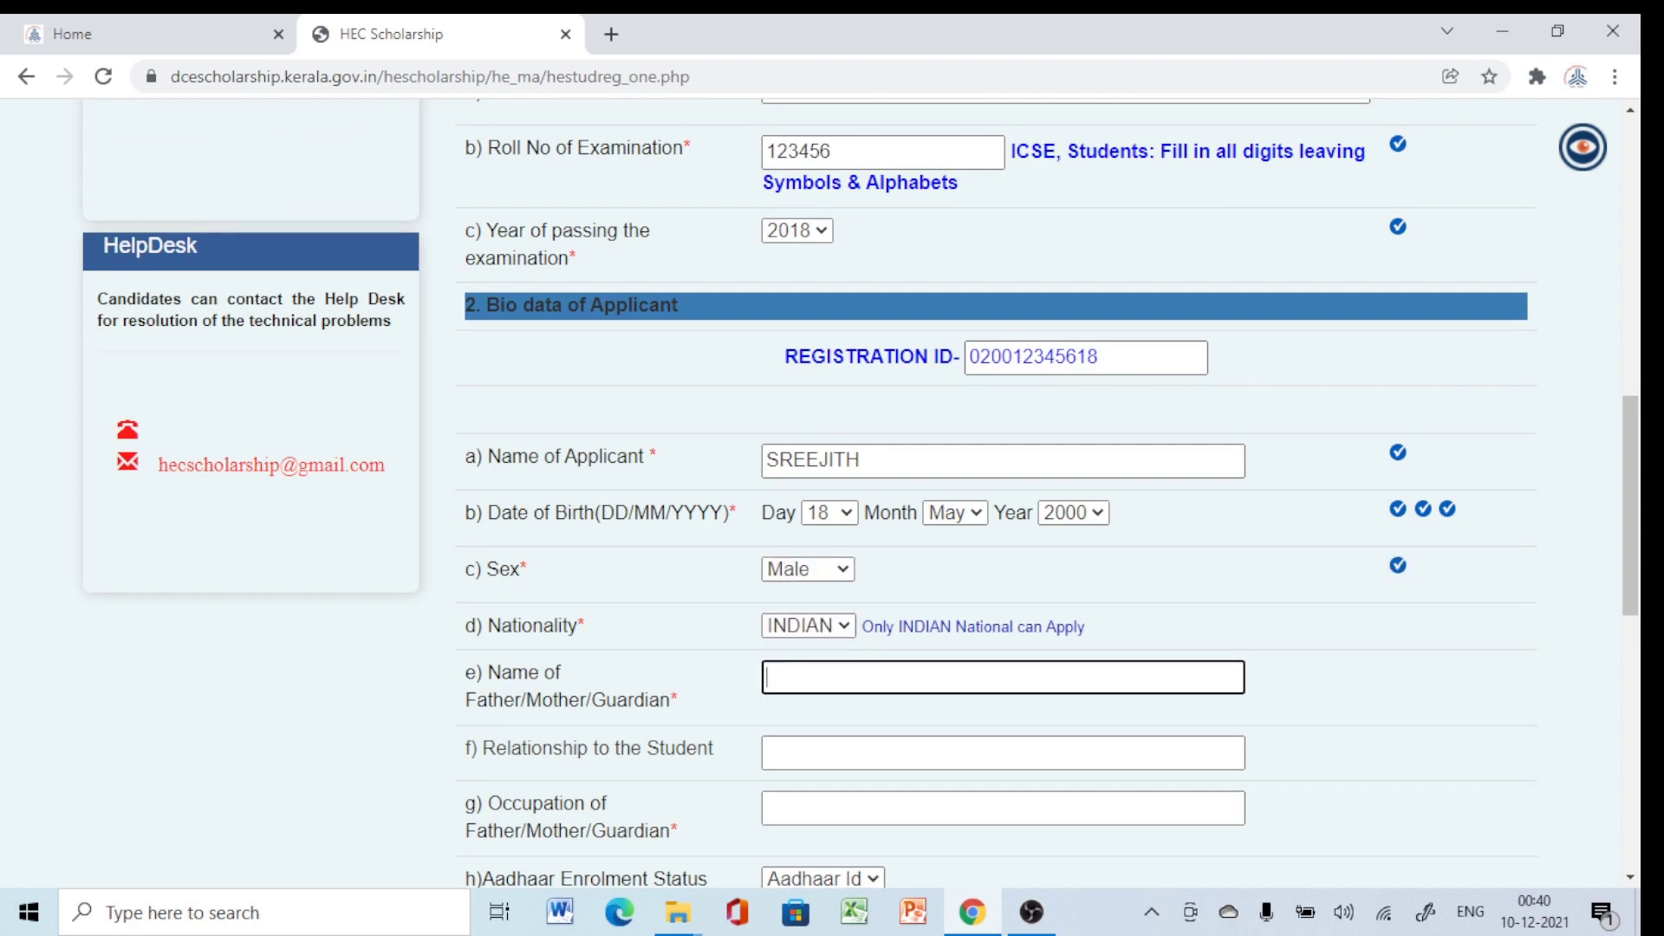
type("KUMAR")
scroll(996, 494, "down", 1)
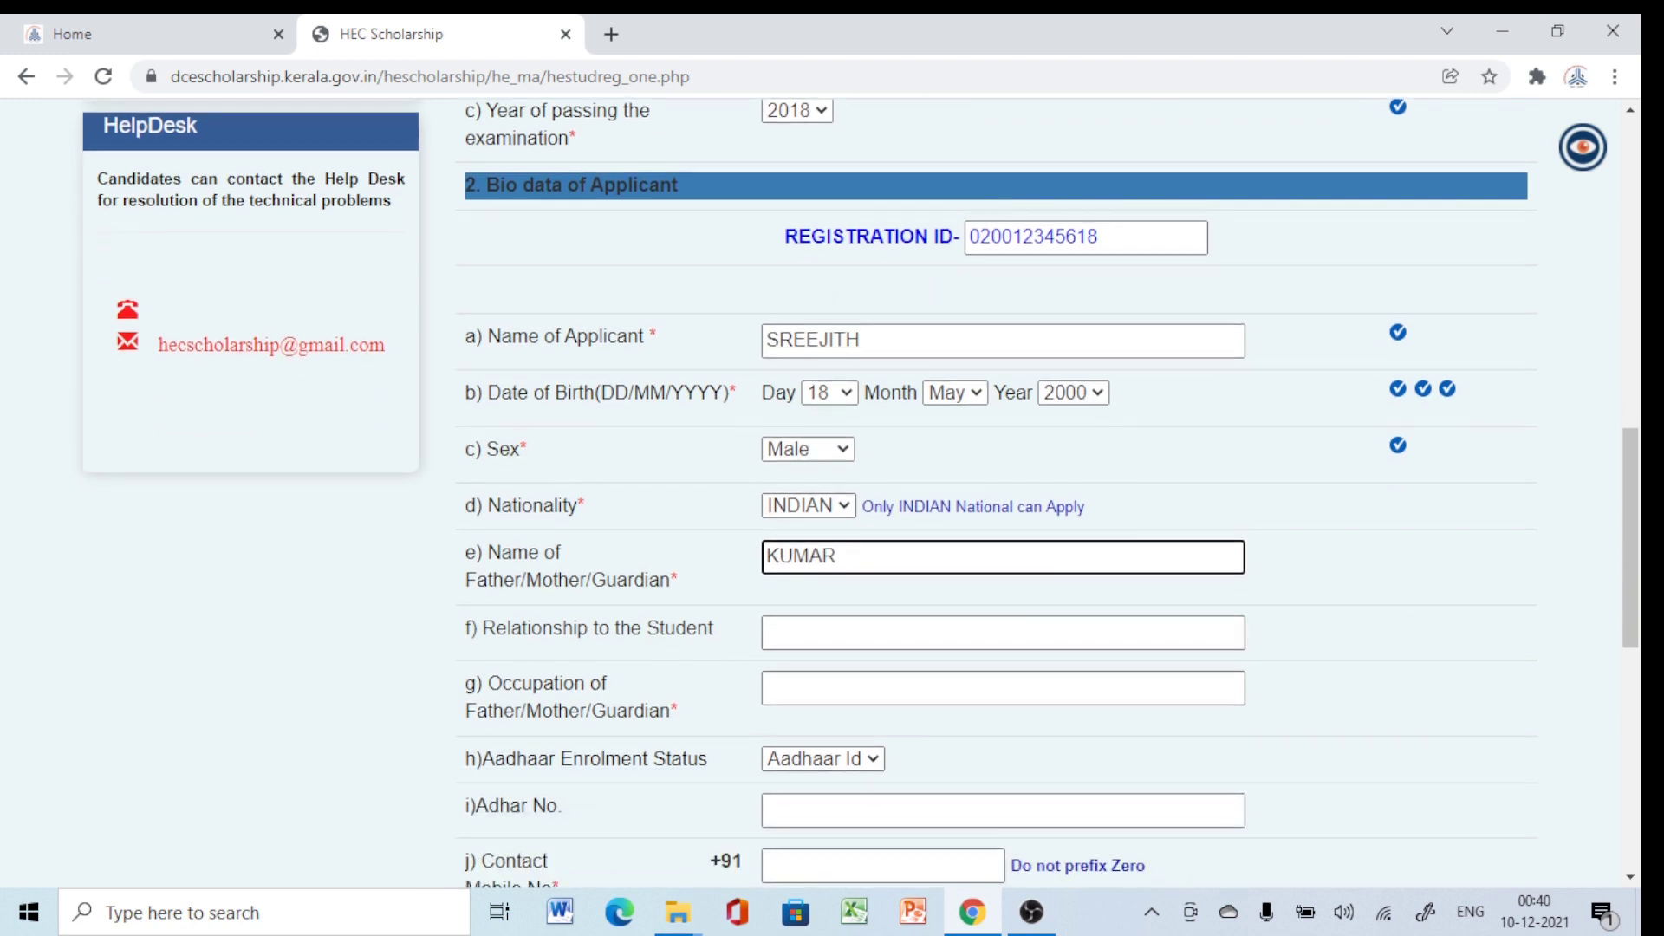
left_click(1002, 632)
type("FATHER")
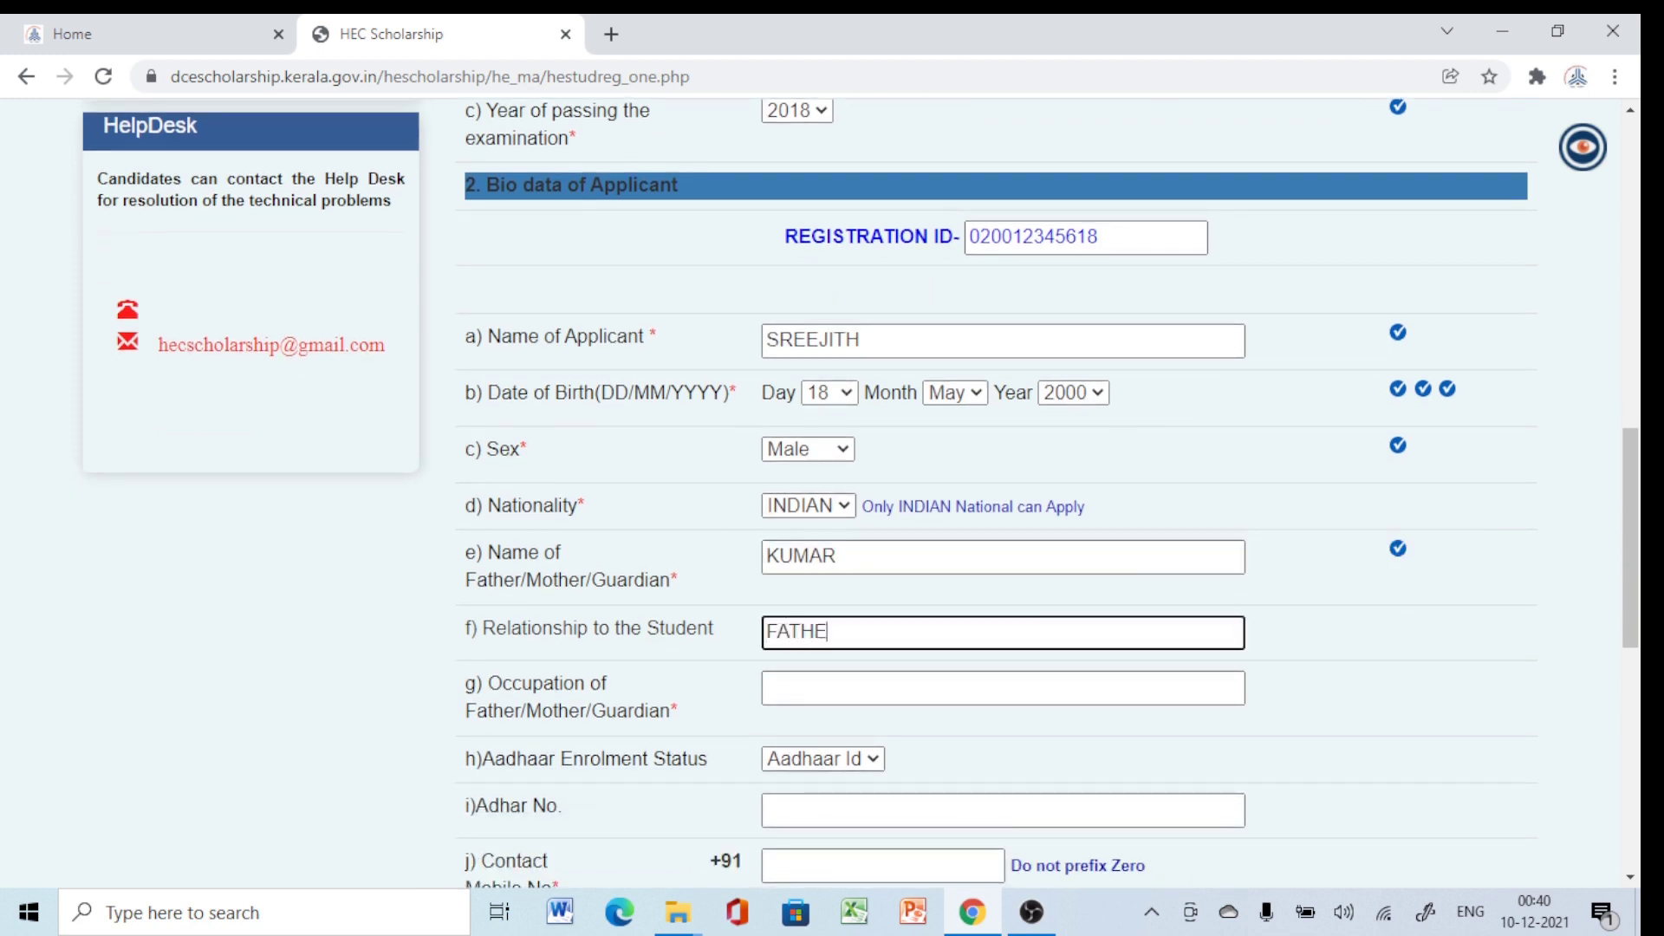
left_click(1002, 689)
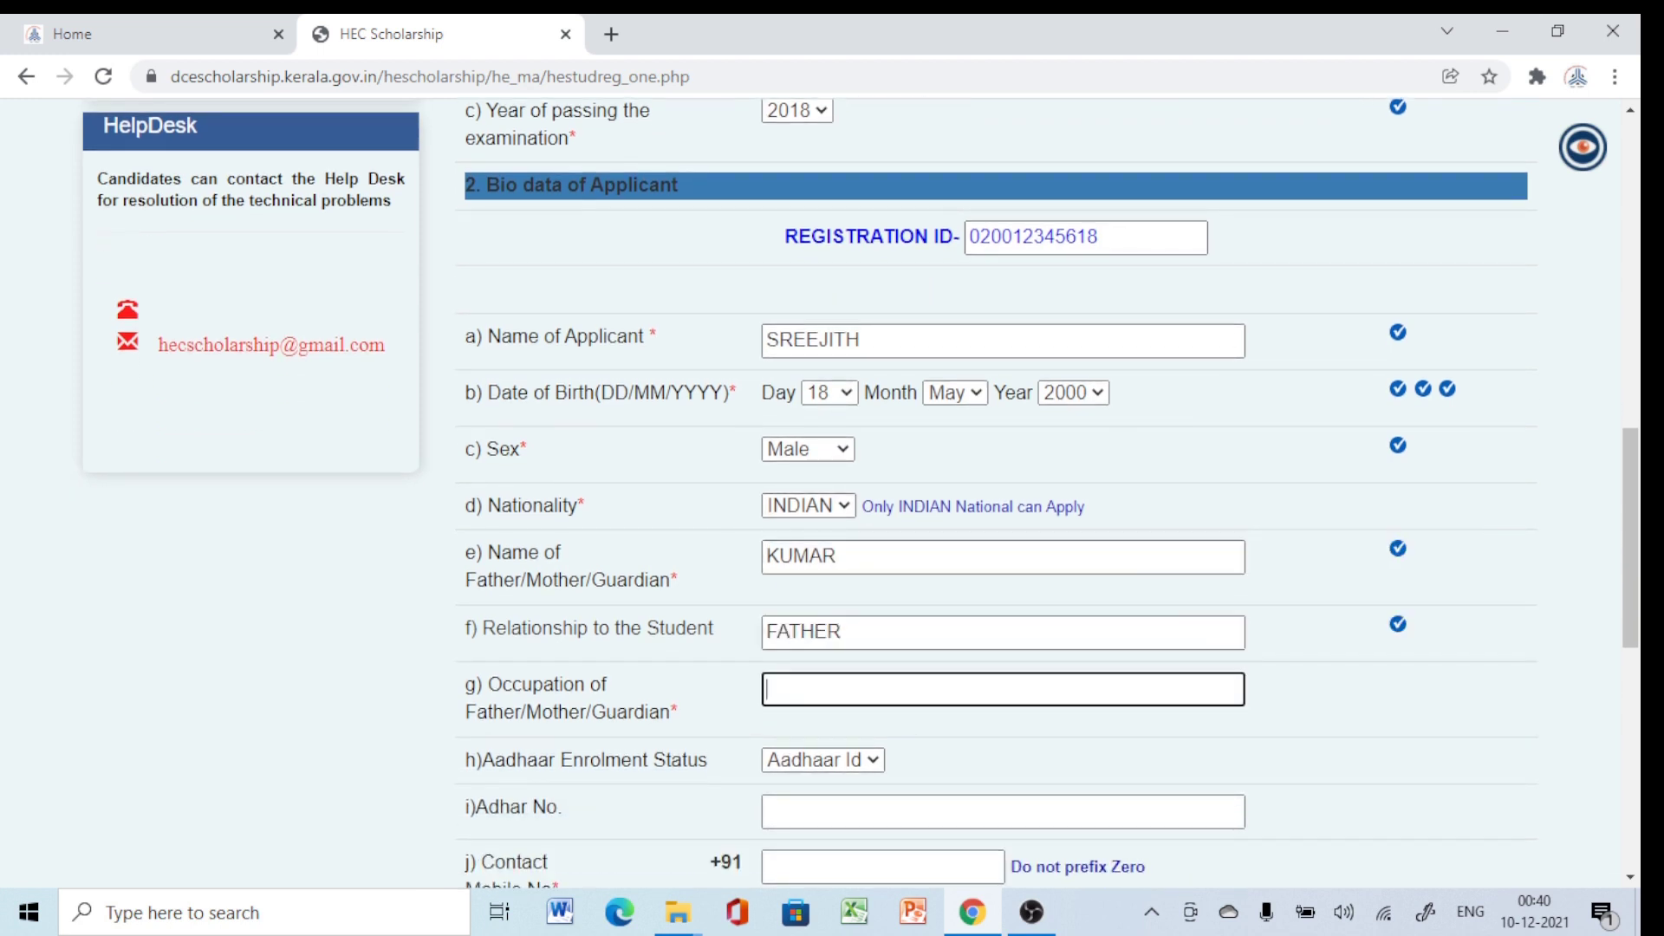
type("PENSIONER")
scroll(832, 494, "down", 3)
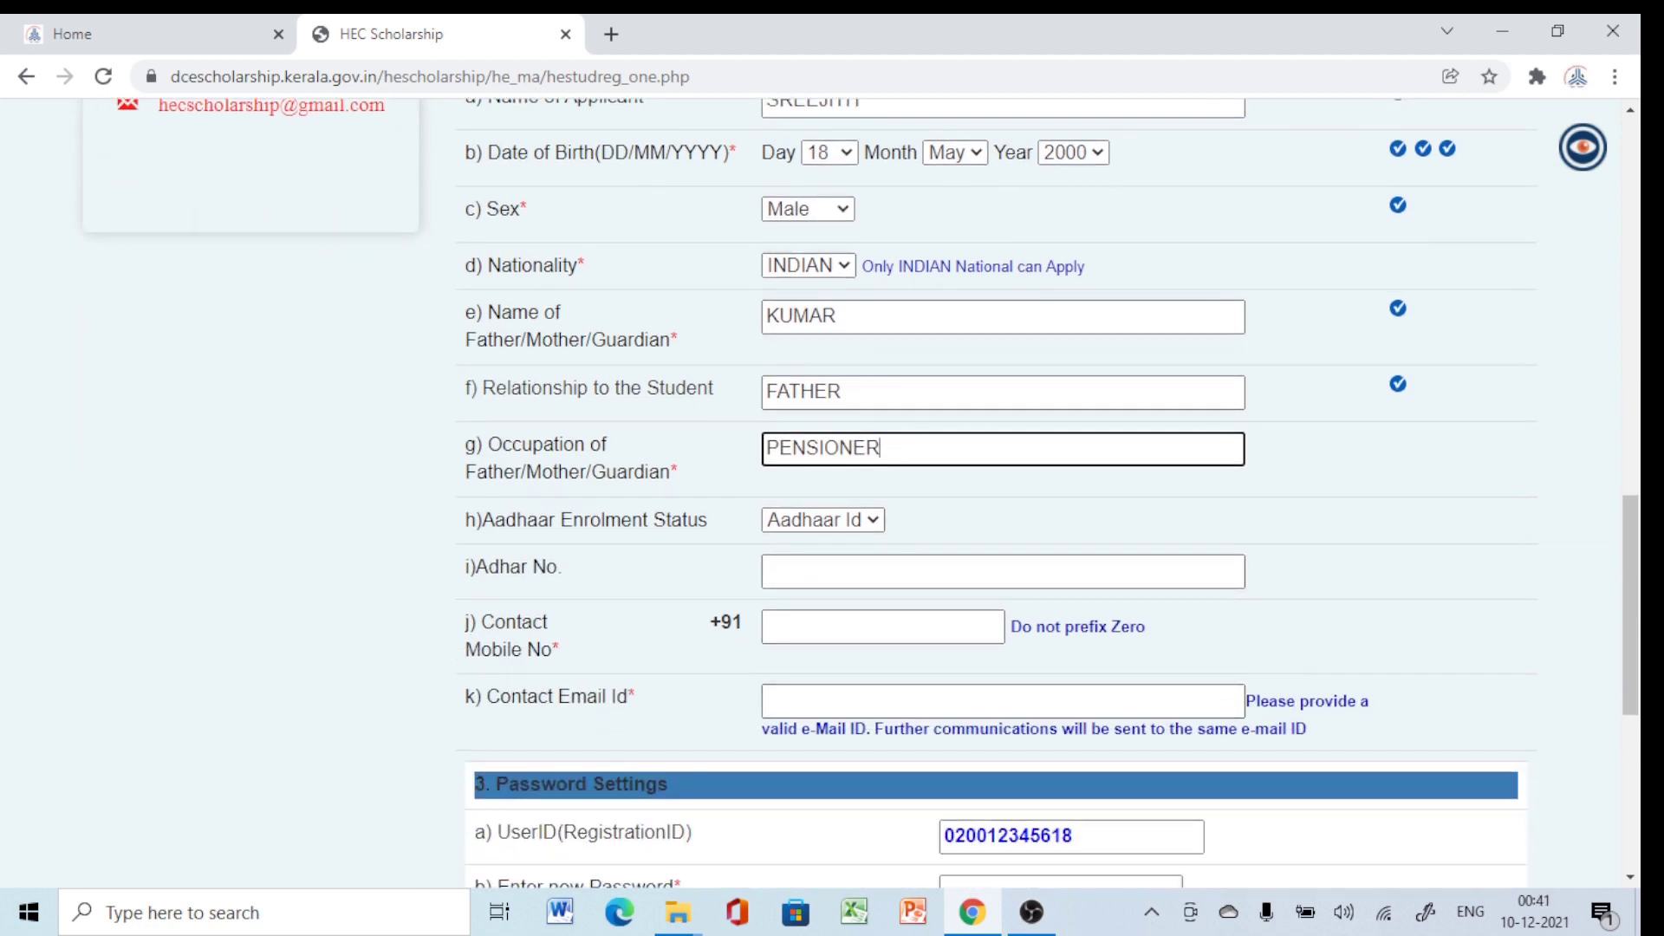
Enter the Aadhaar number, contact mobile number and contact e-mail address.
key("Tab")
type("1234")
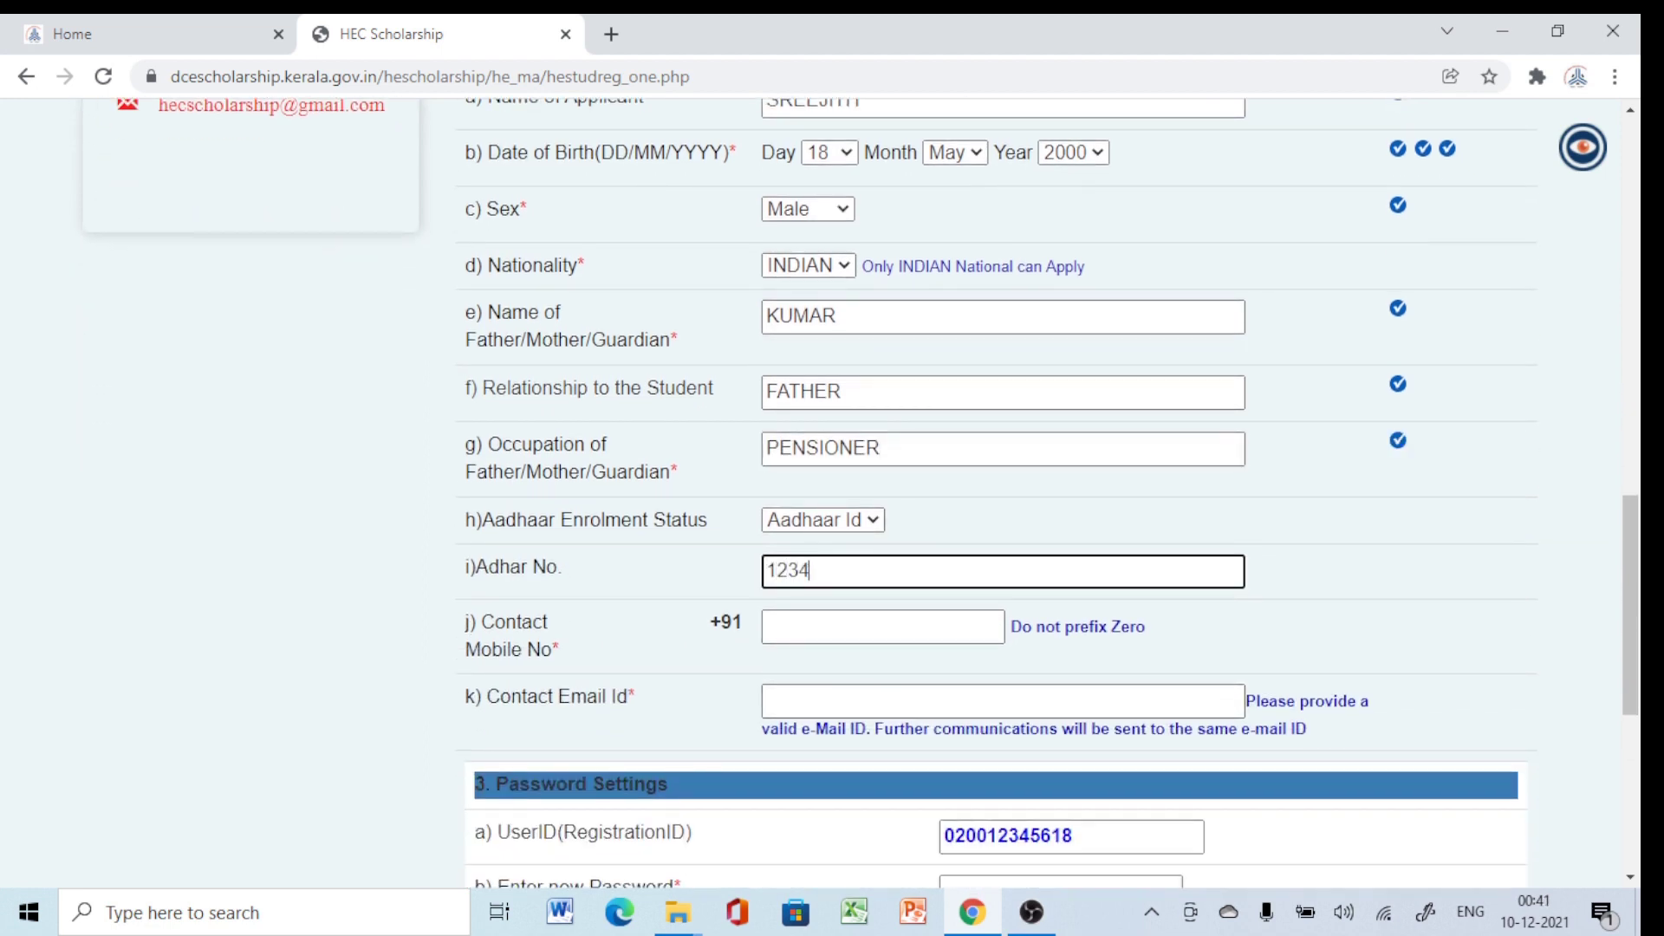
type("43211234")
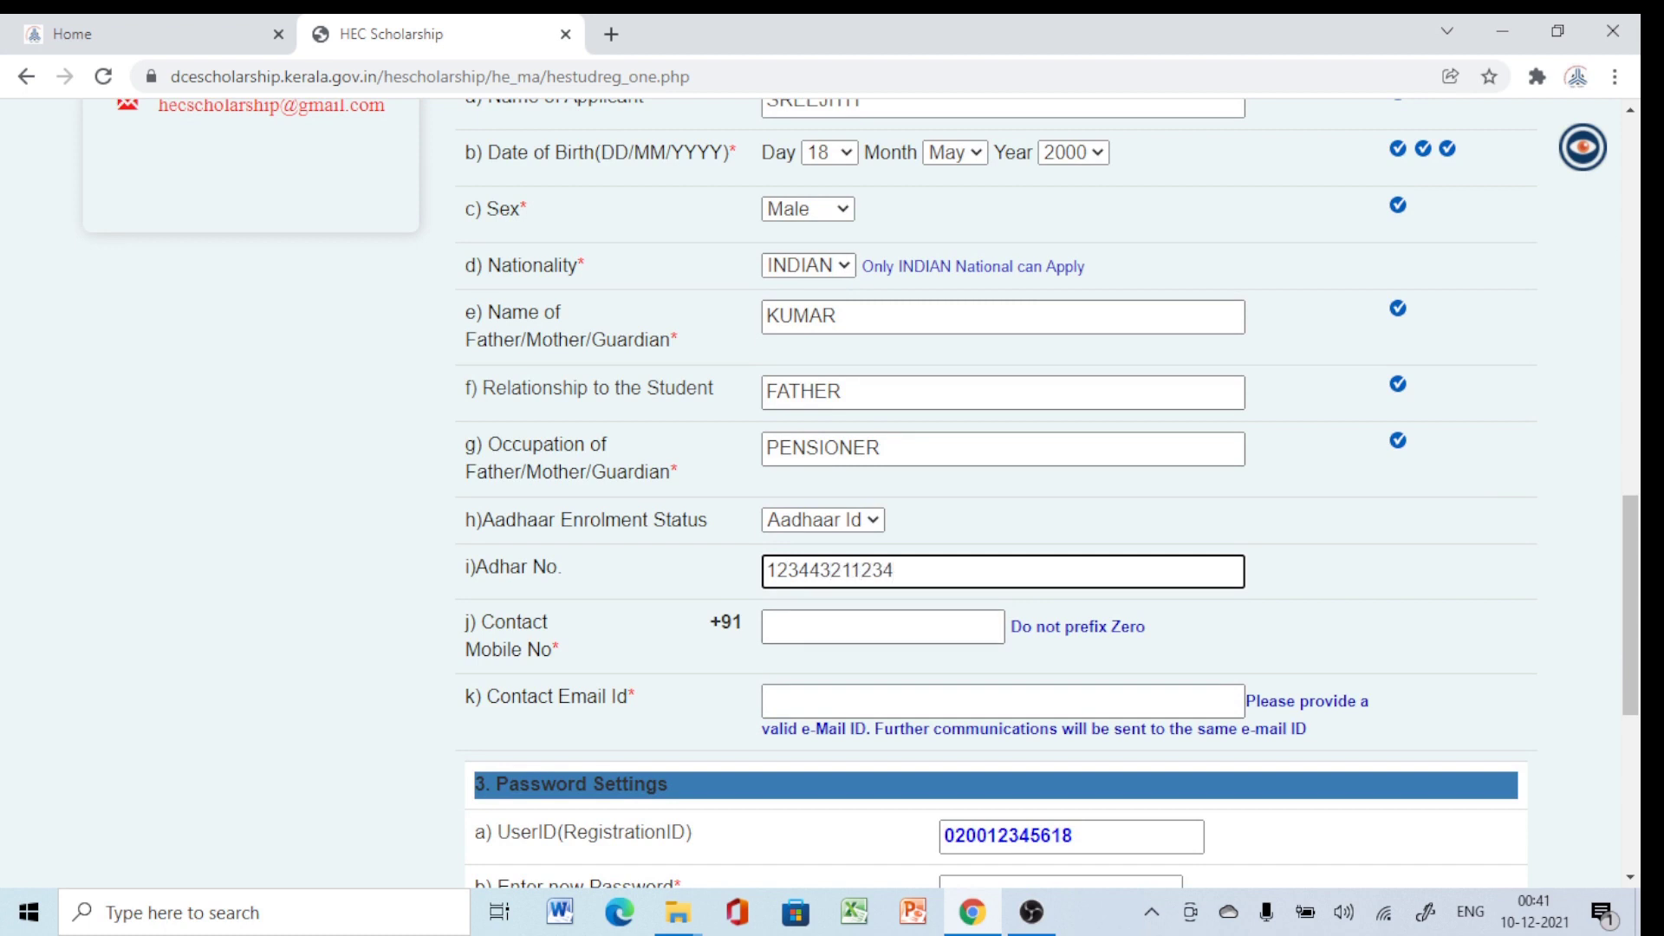
left_click(882, 627)
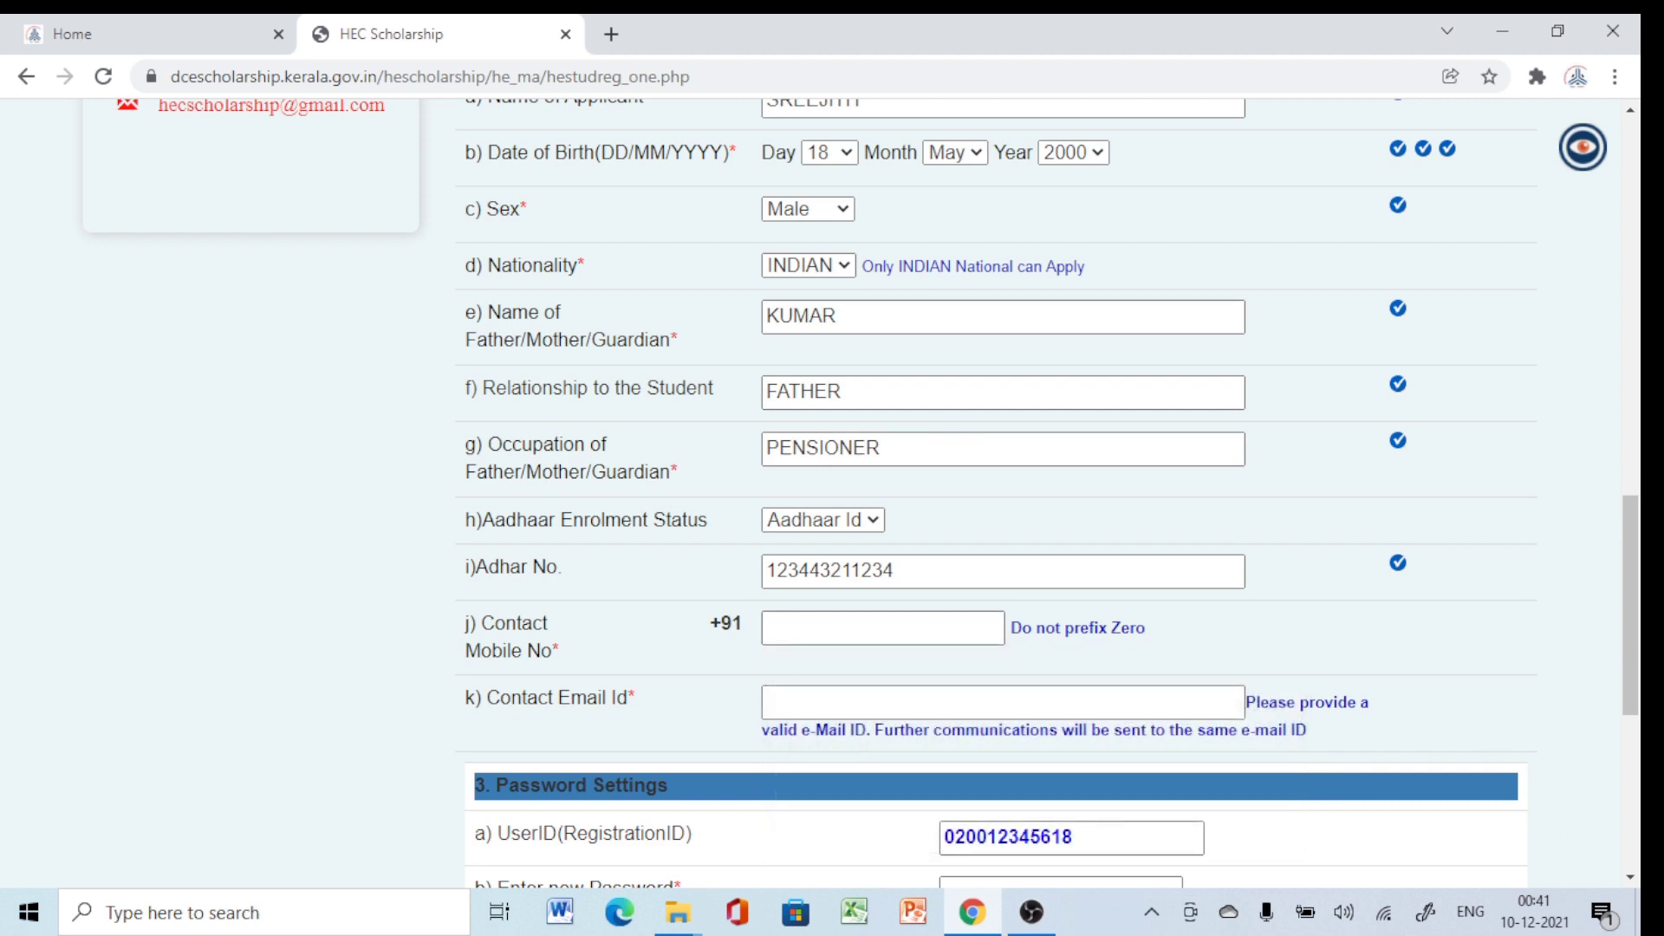
left_click(882, 628)
type("81234")
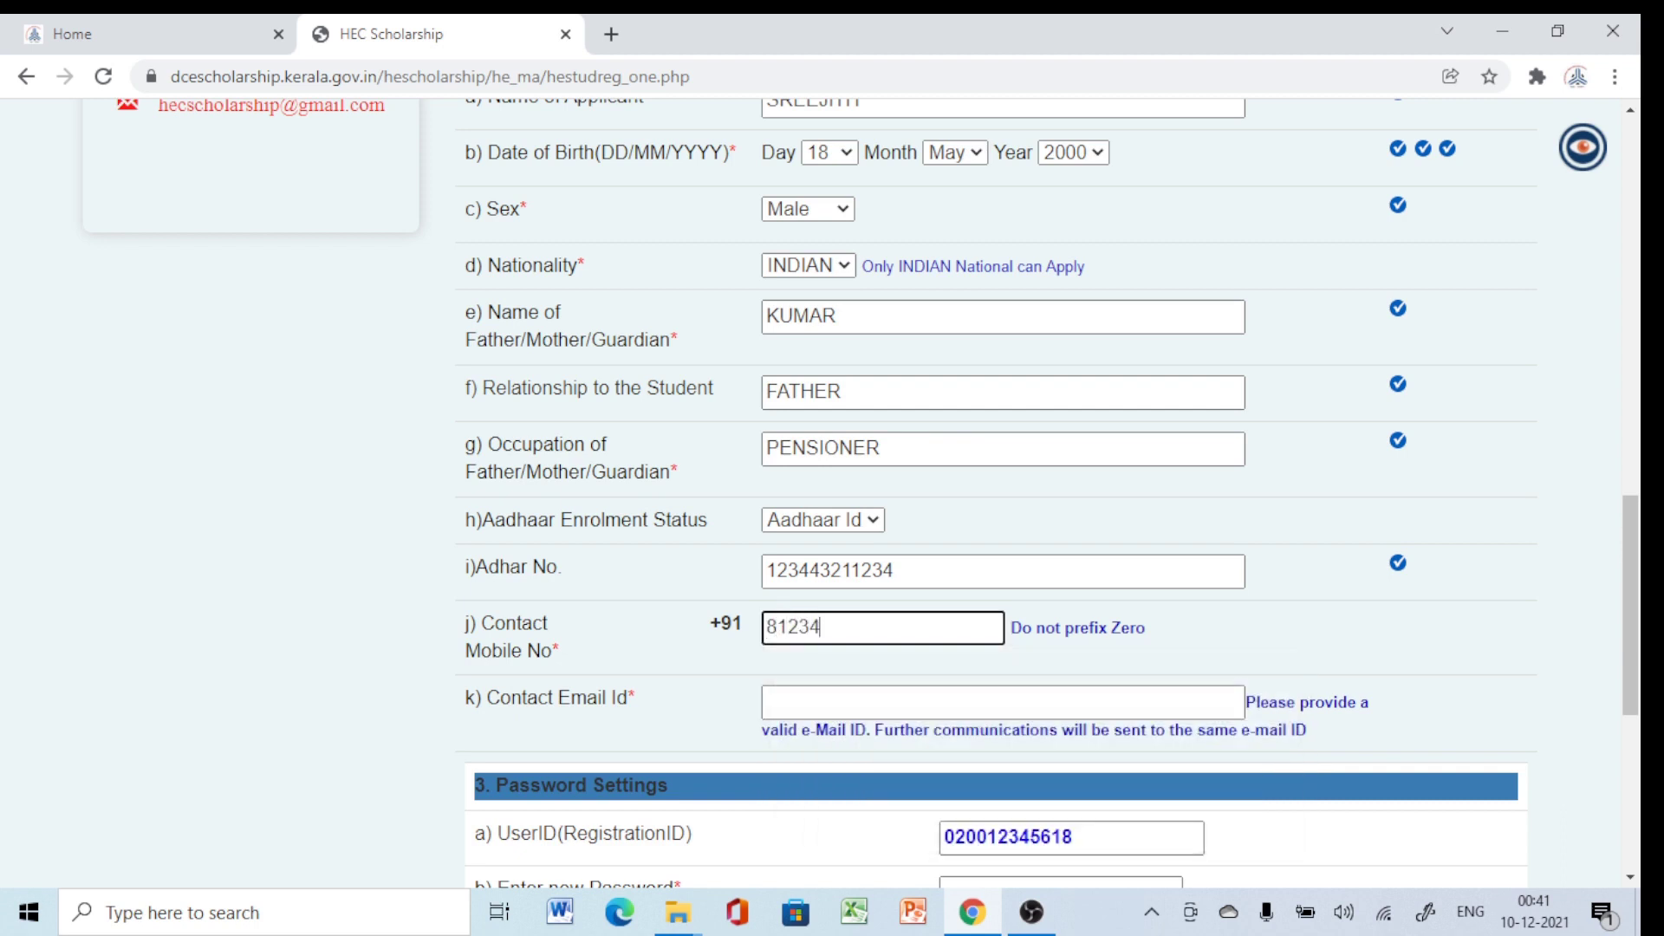
type("56789")
key("Tab")
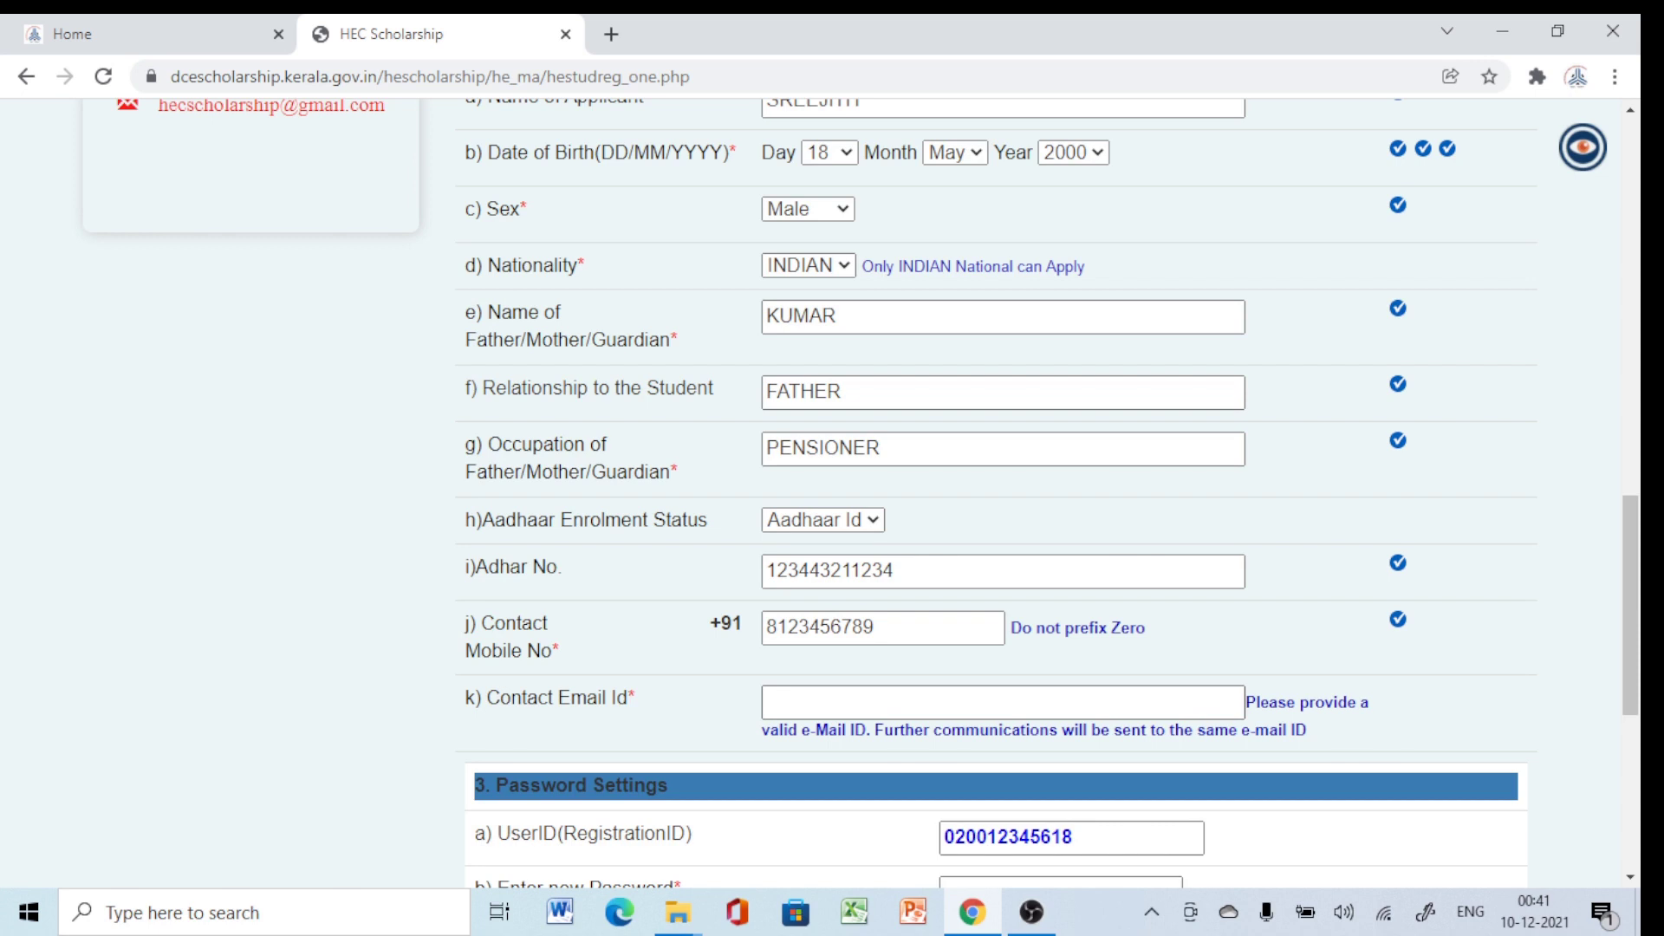
left_click(1003, 702)
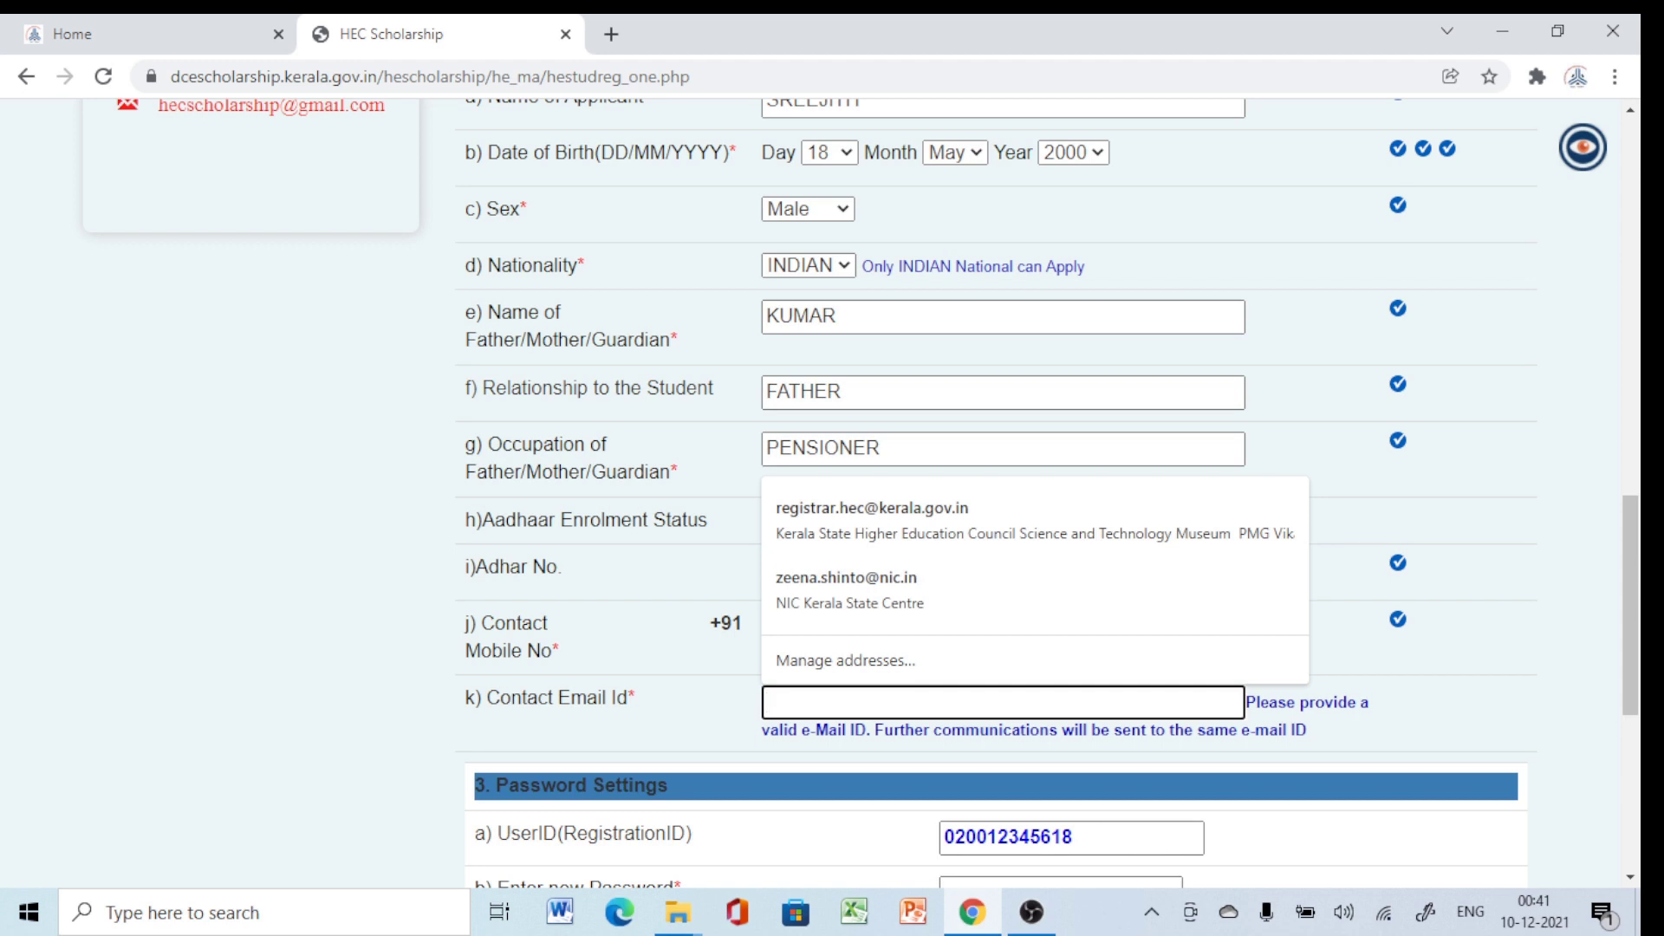
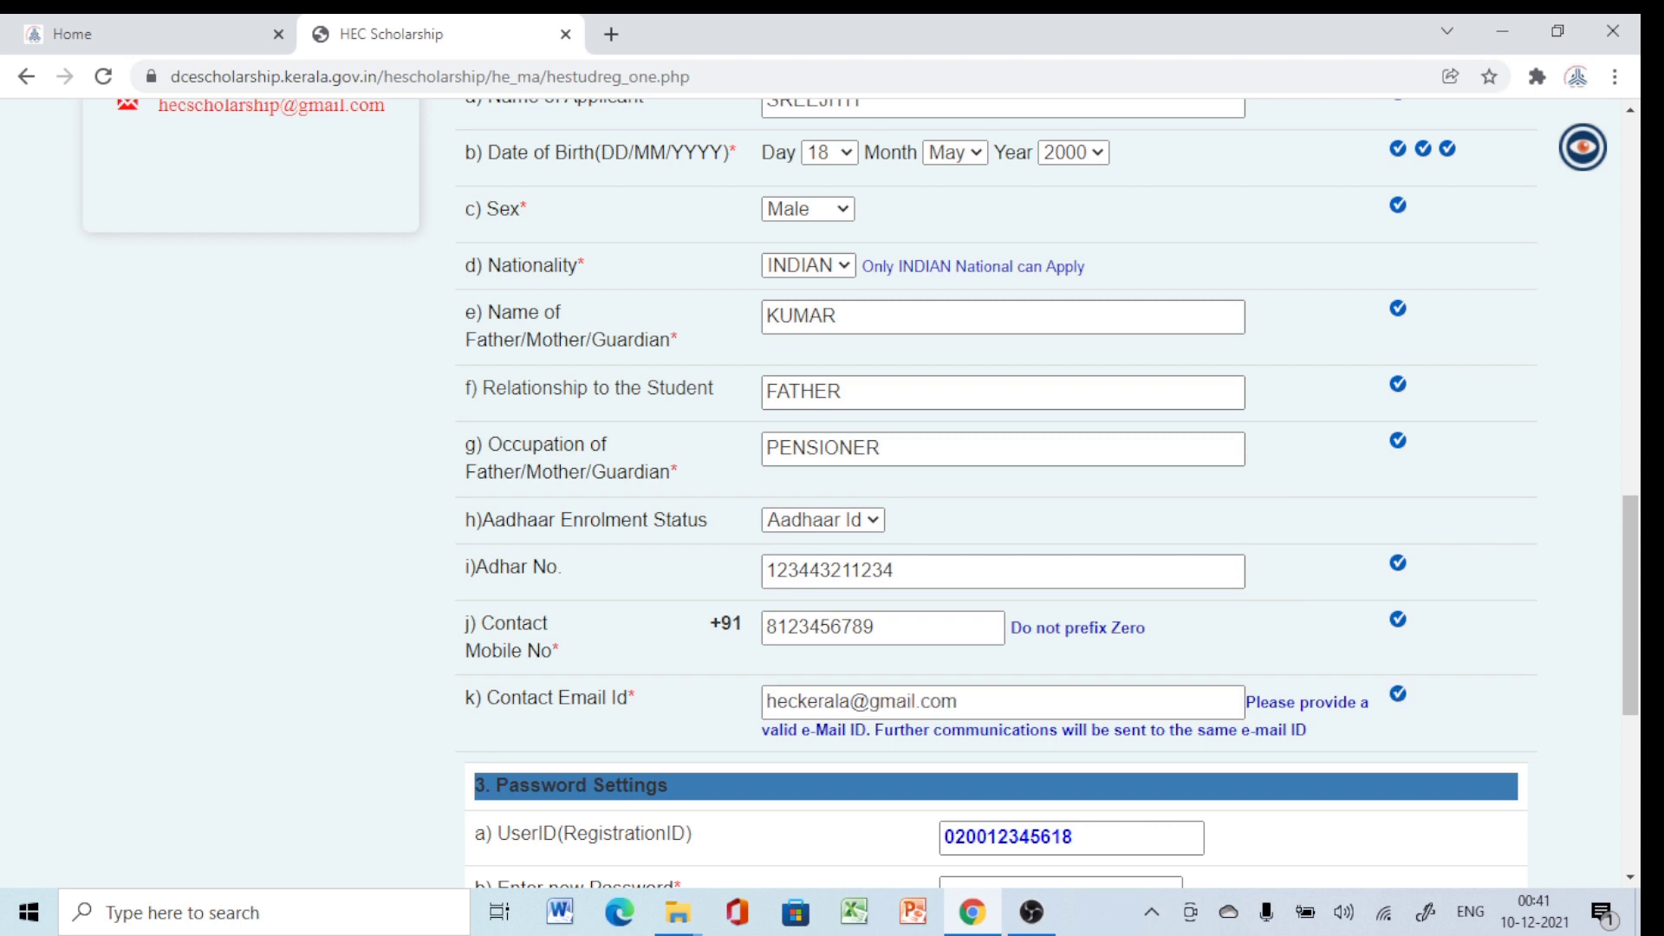
scroll(997, 494, "down", 3)
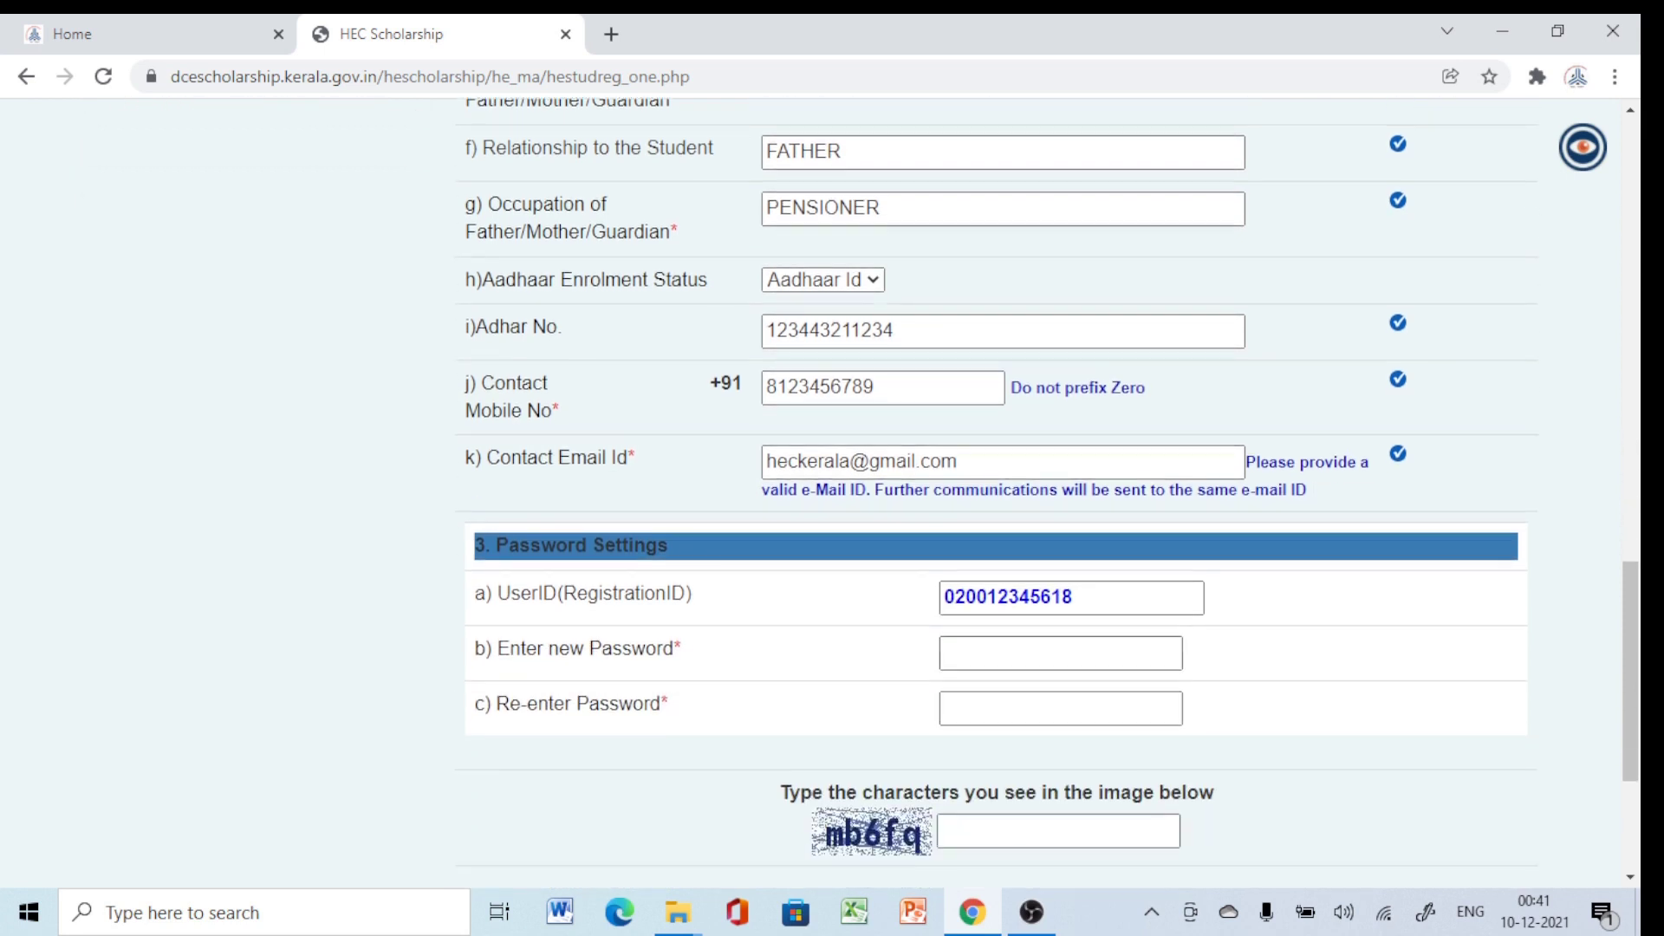
Enter the new account password and re-enter it to confirm.
left_click(1059, 653)
type("••")
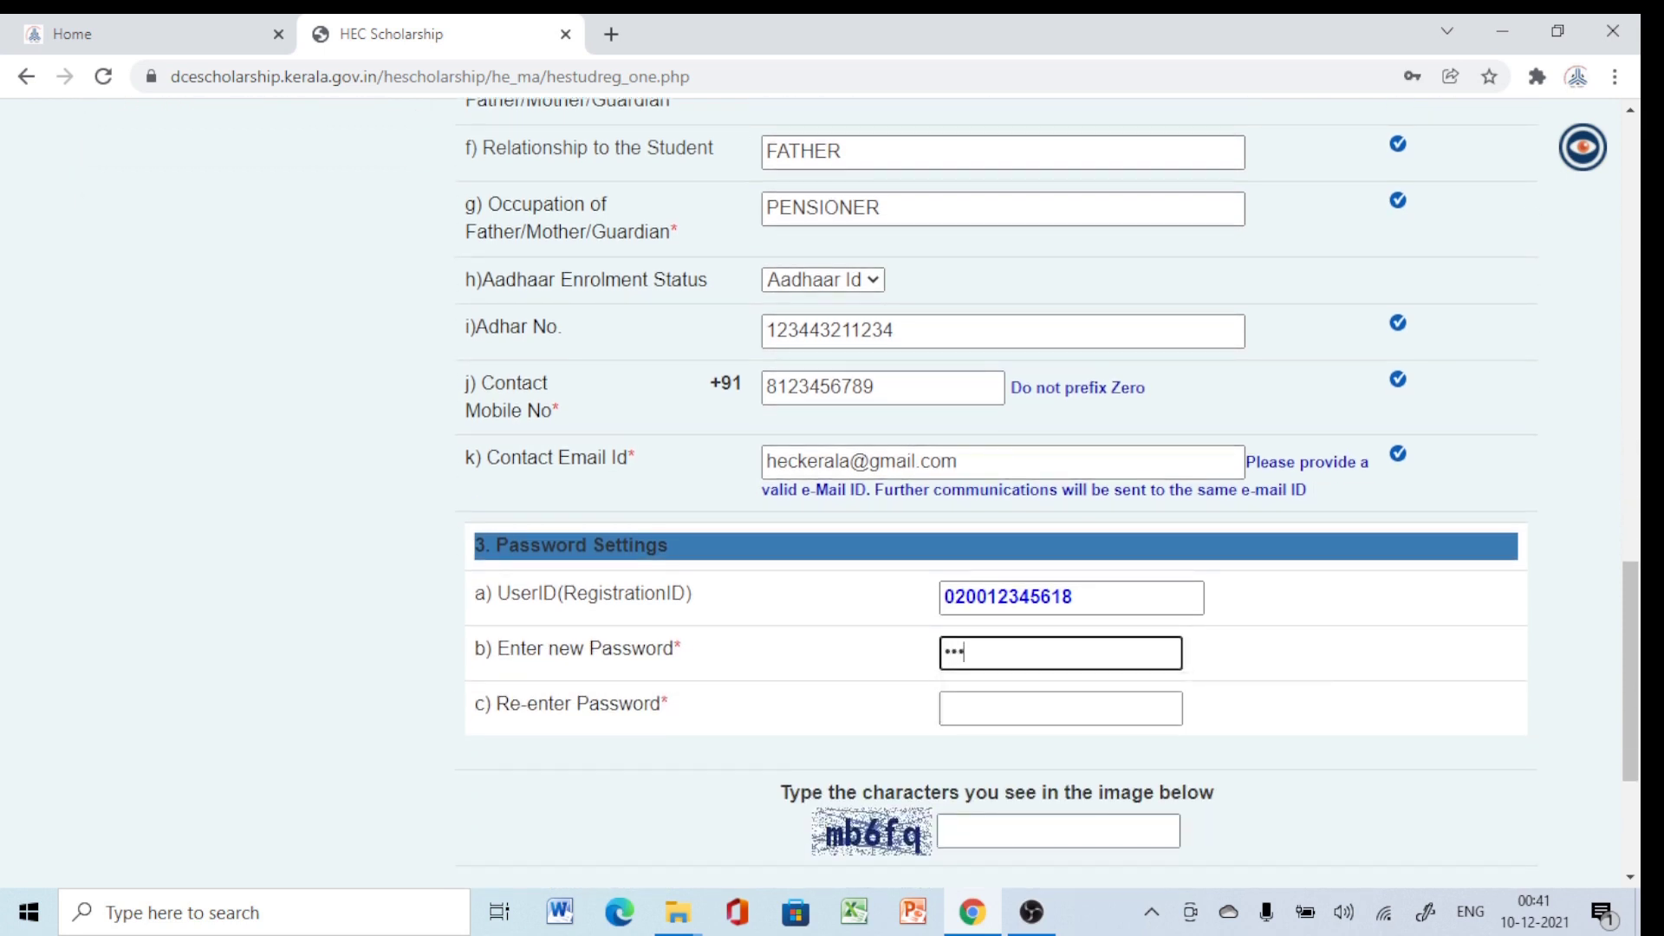
left_click(1059, 708)
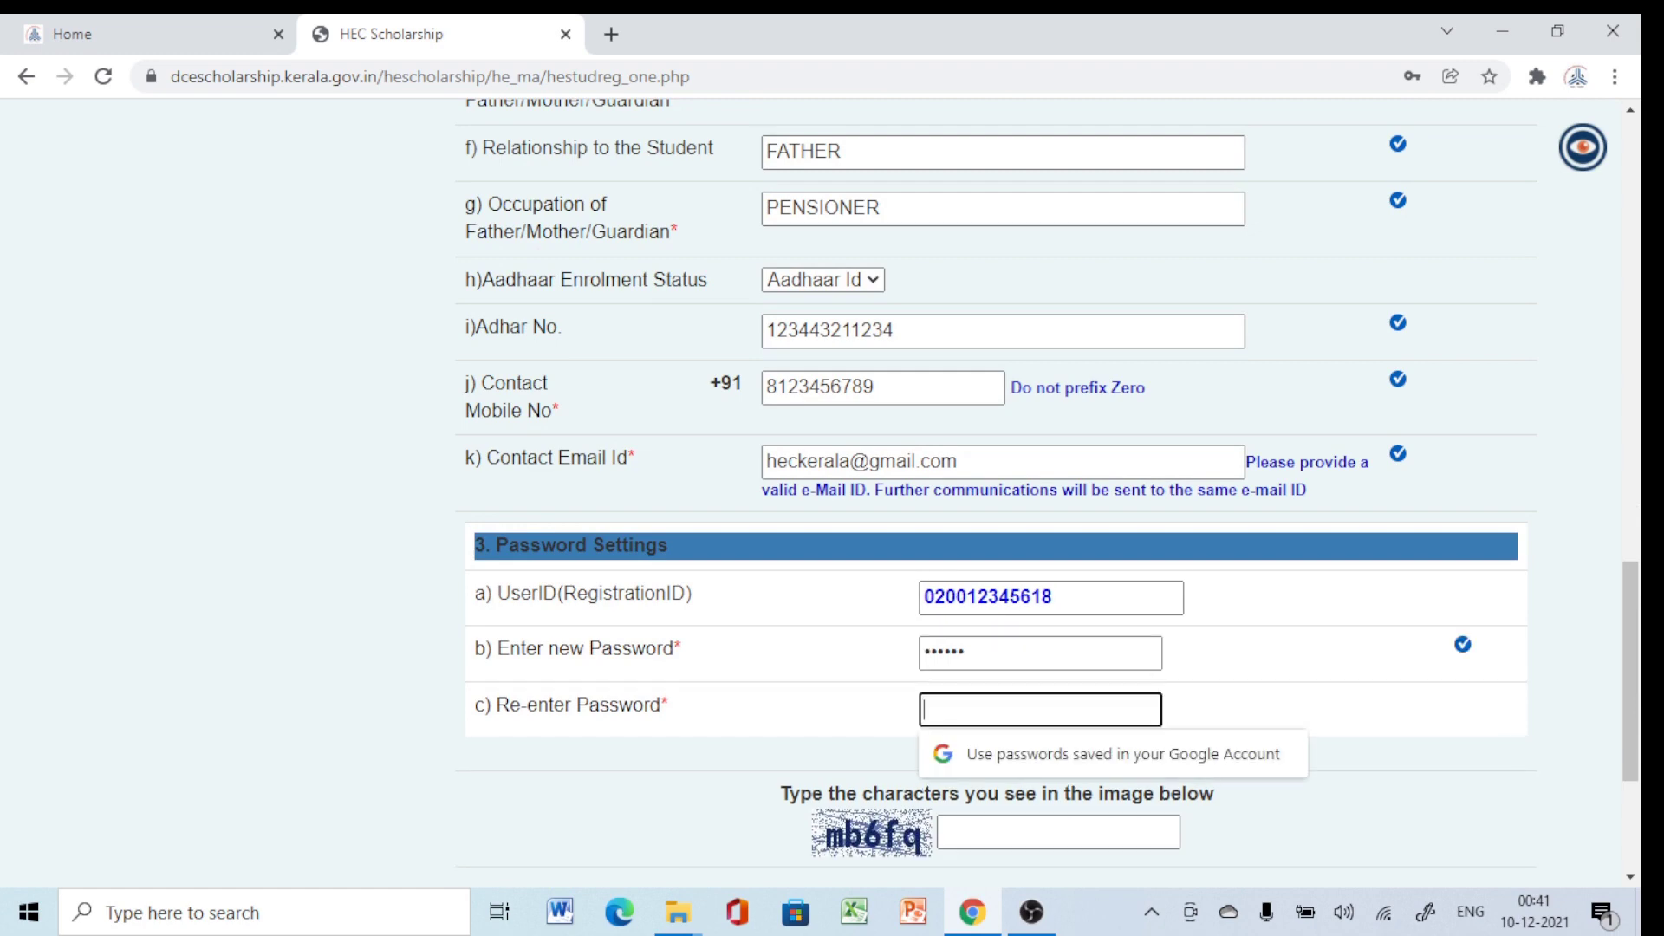
type("••")
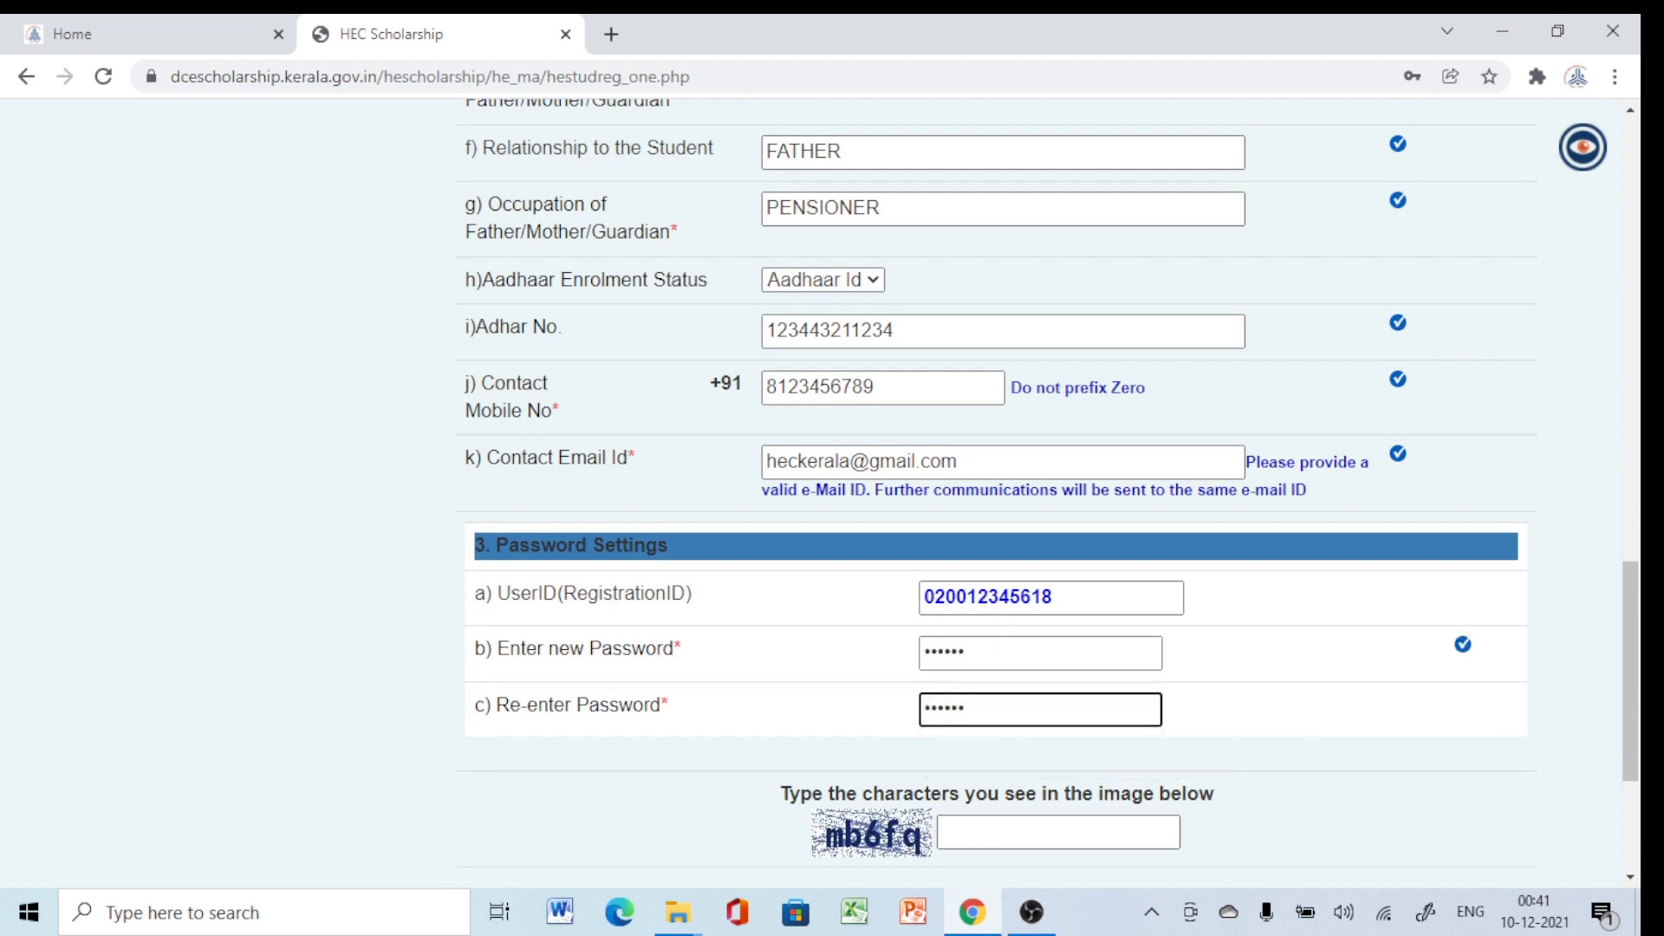
scroll(1046, 493, "down", 3)
Fill in the captcha characters and save Step I to proceed.
left_click(1057, 593)
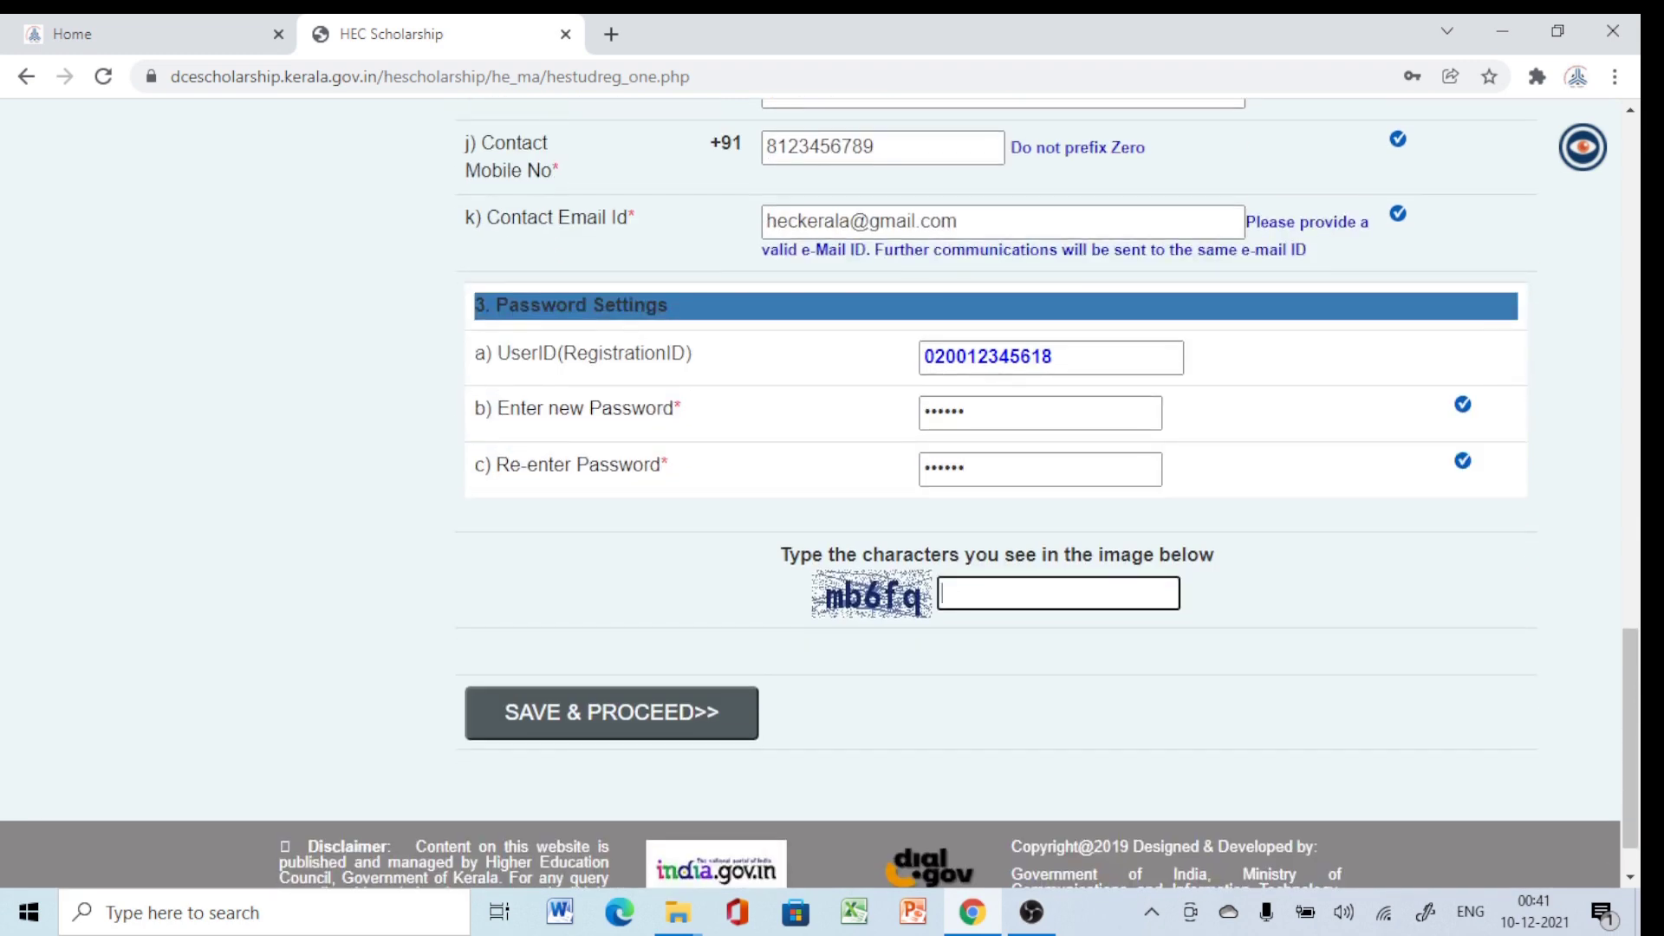
type("mb6fq")
left_click(612, 713)
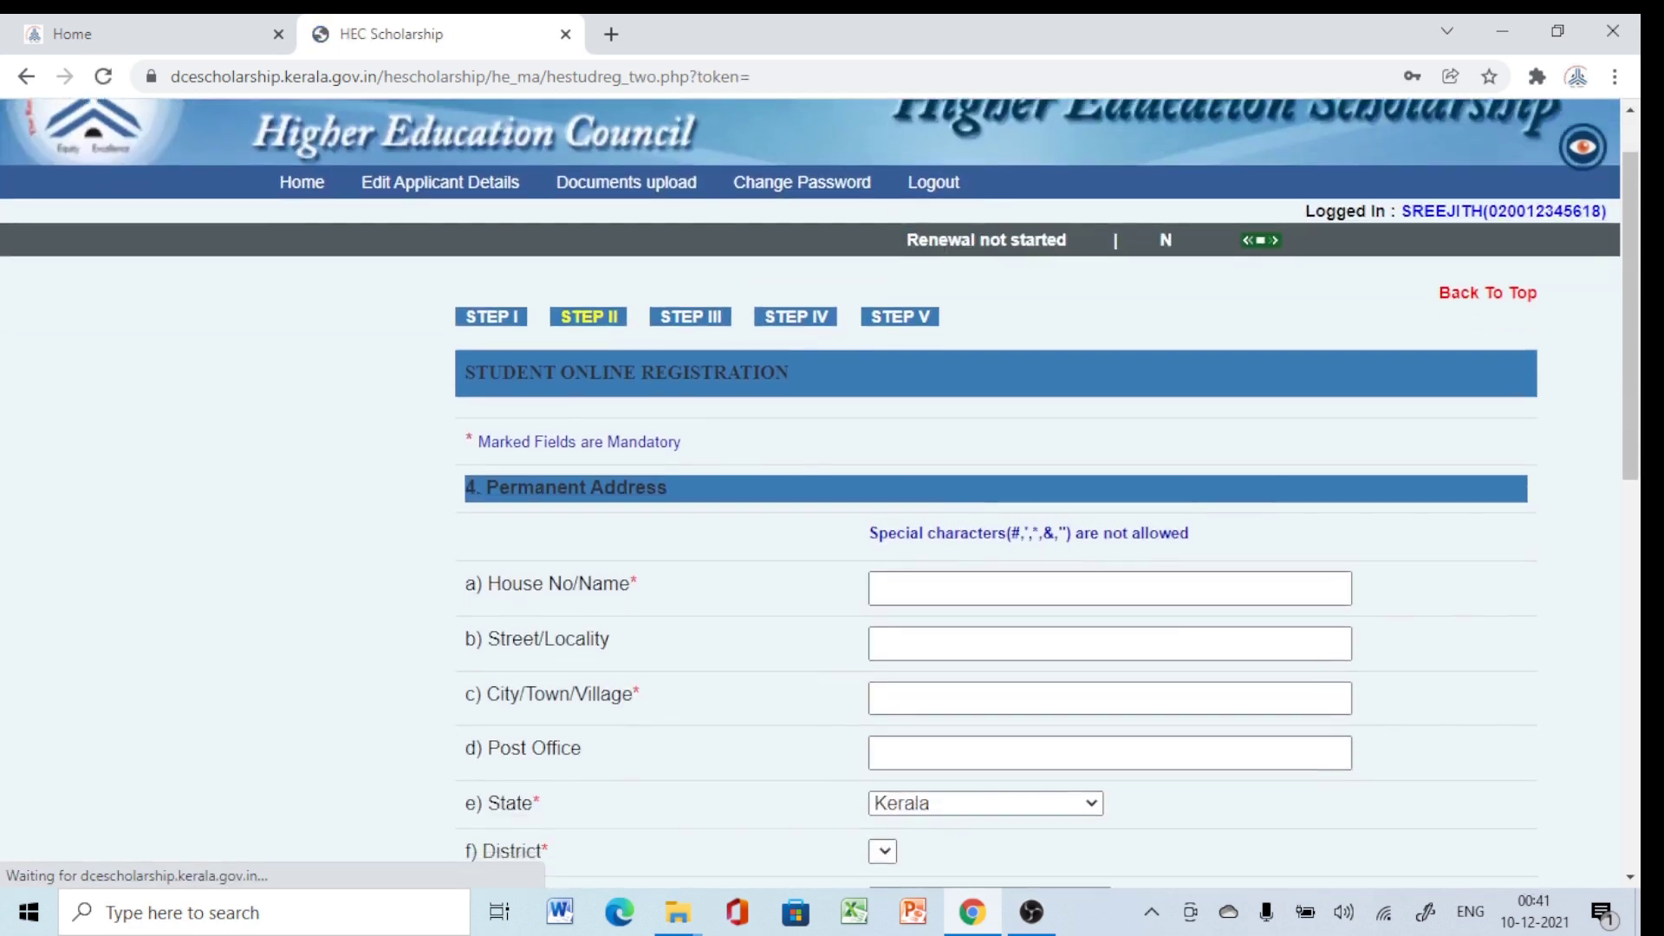
Fill the permanent address house name, street, city and post office fields.
scroll(820, 494, "down", 2)
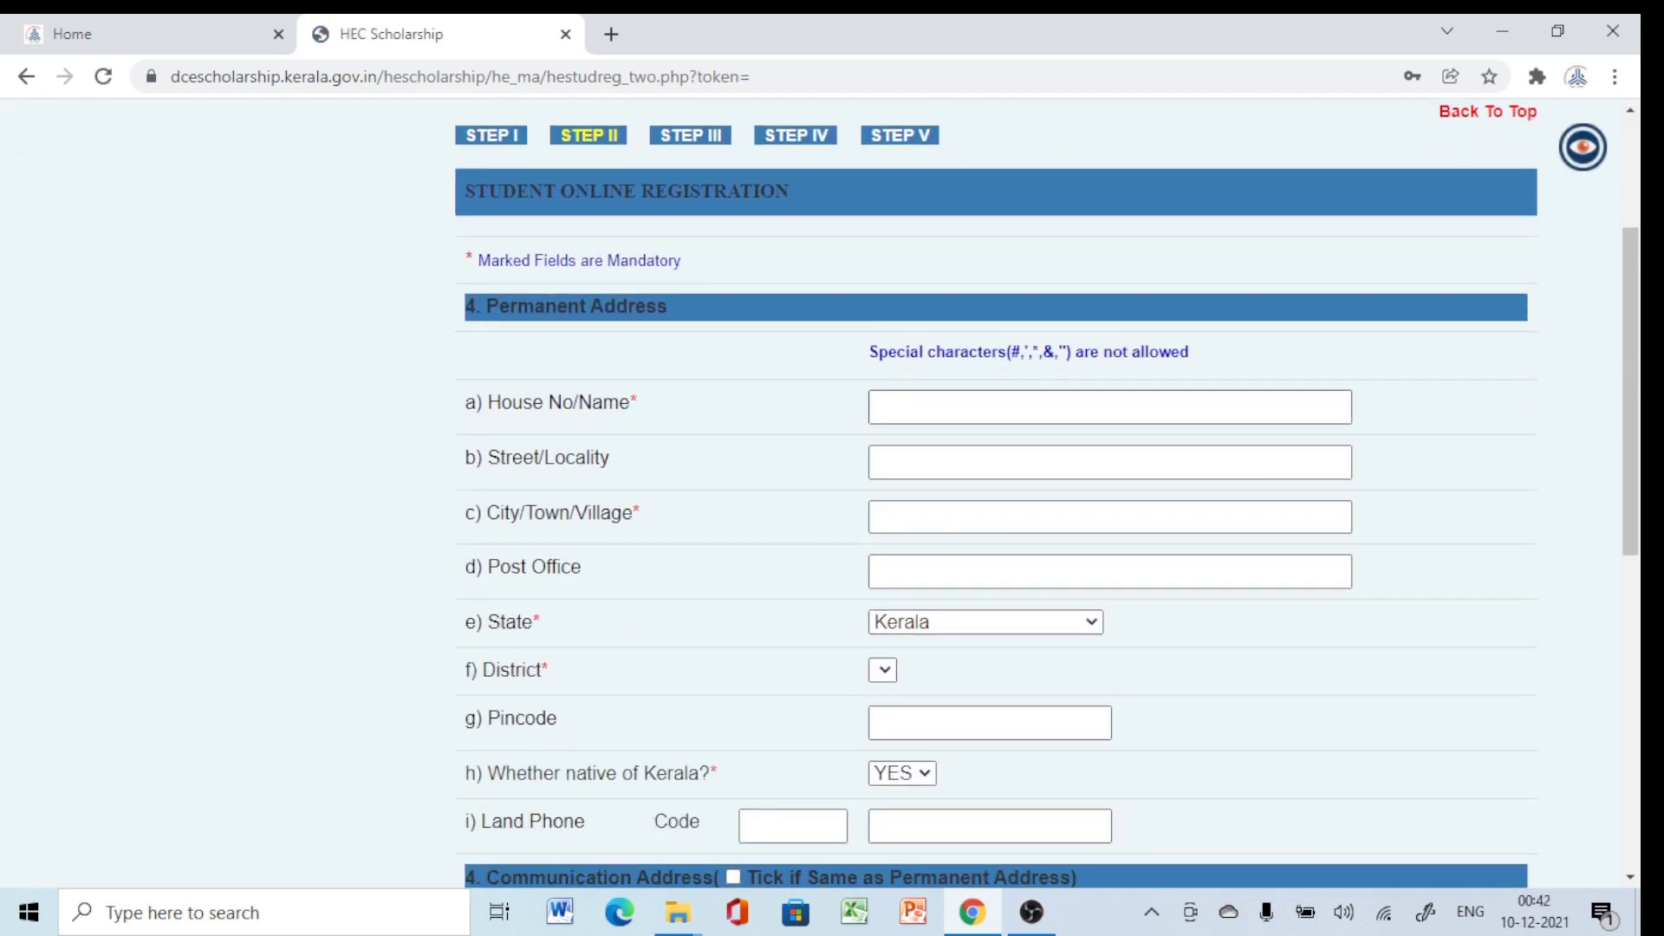
left_click(1109, 406)
type("aa")
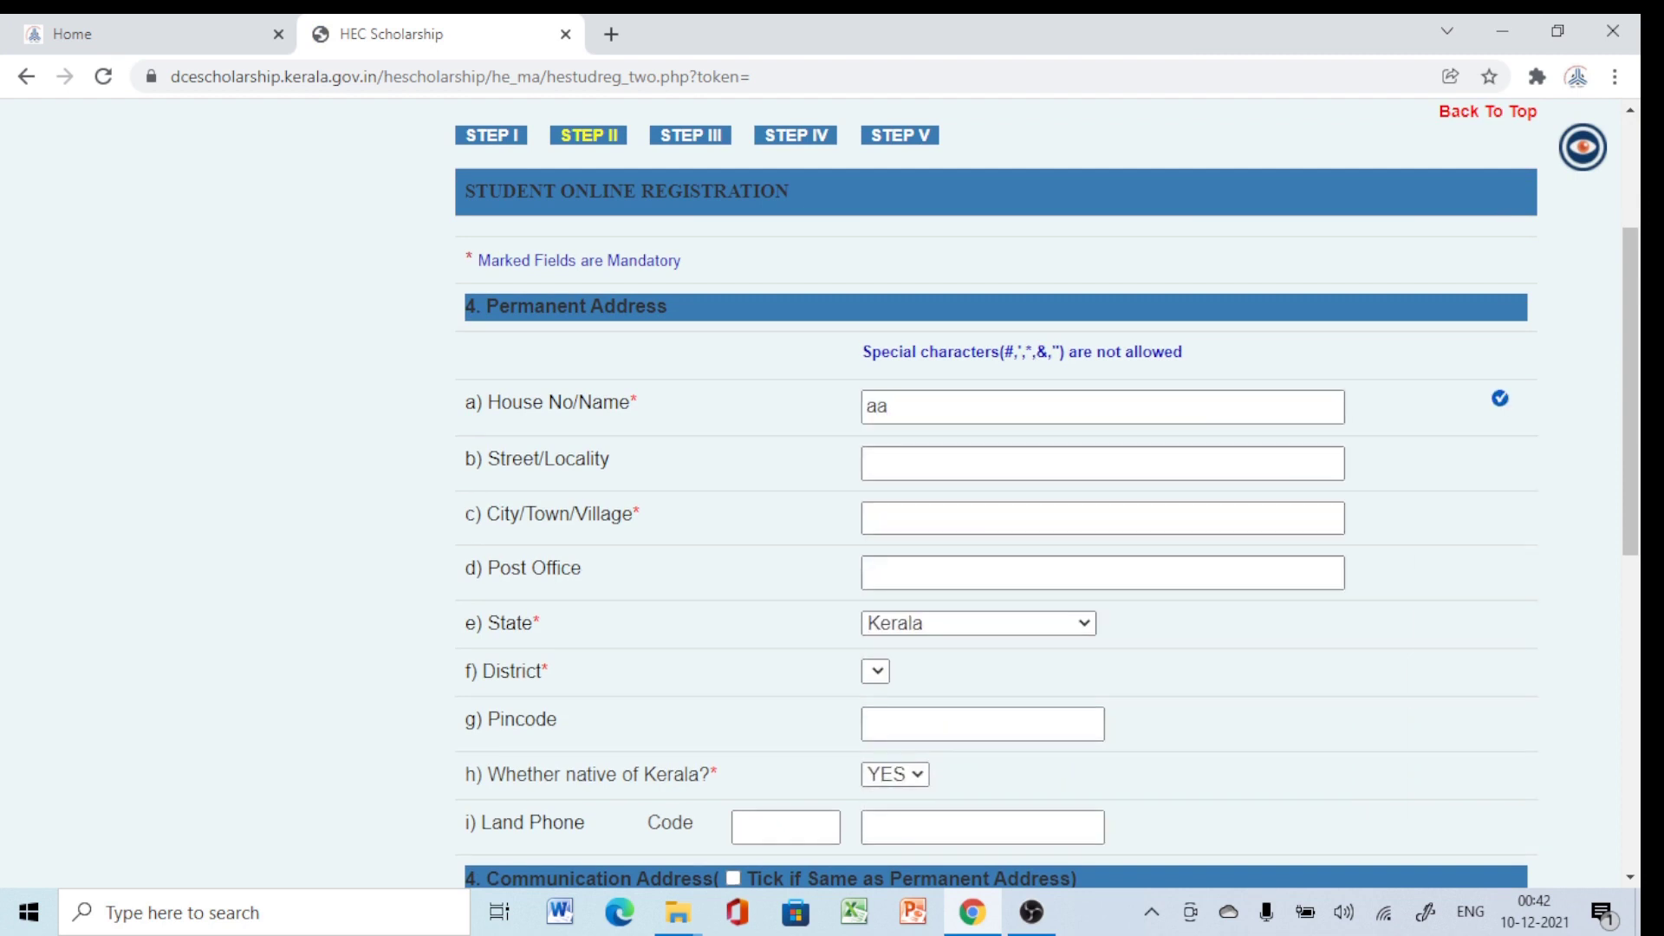
key("Tab")
type("ss")
key("Down")
key("Up")
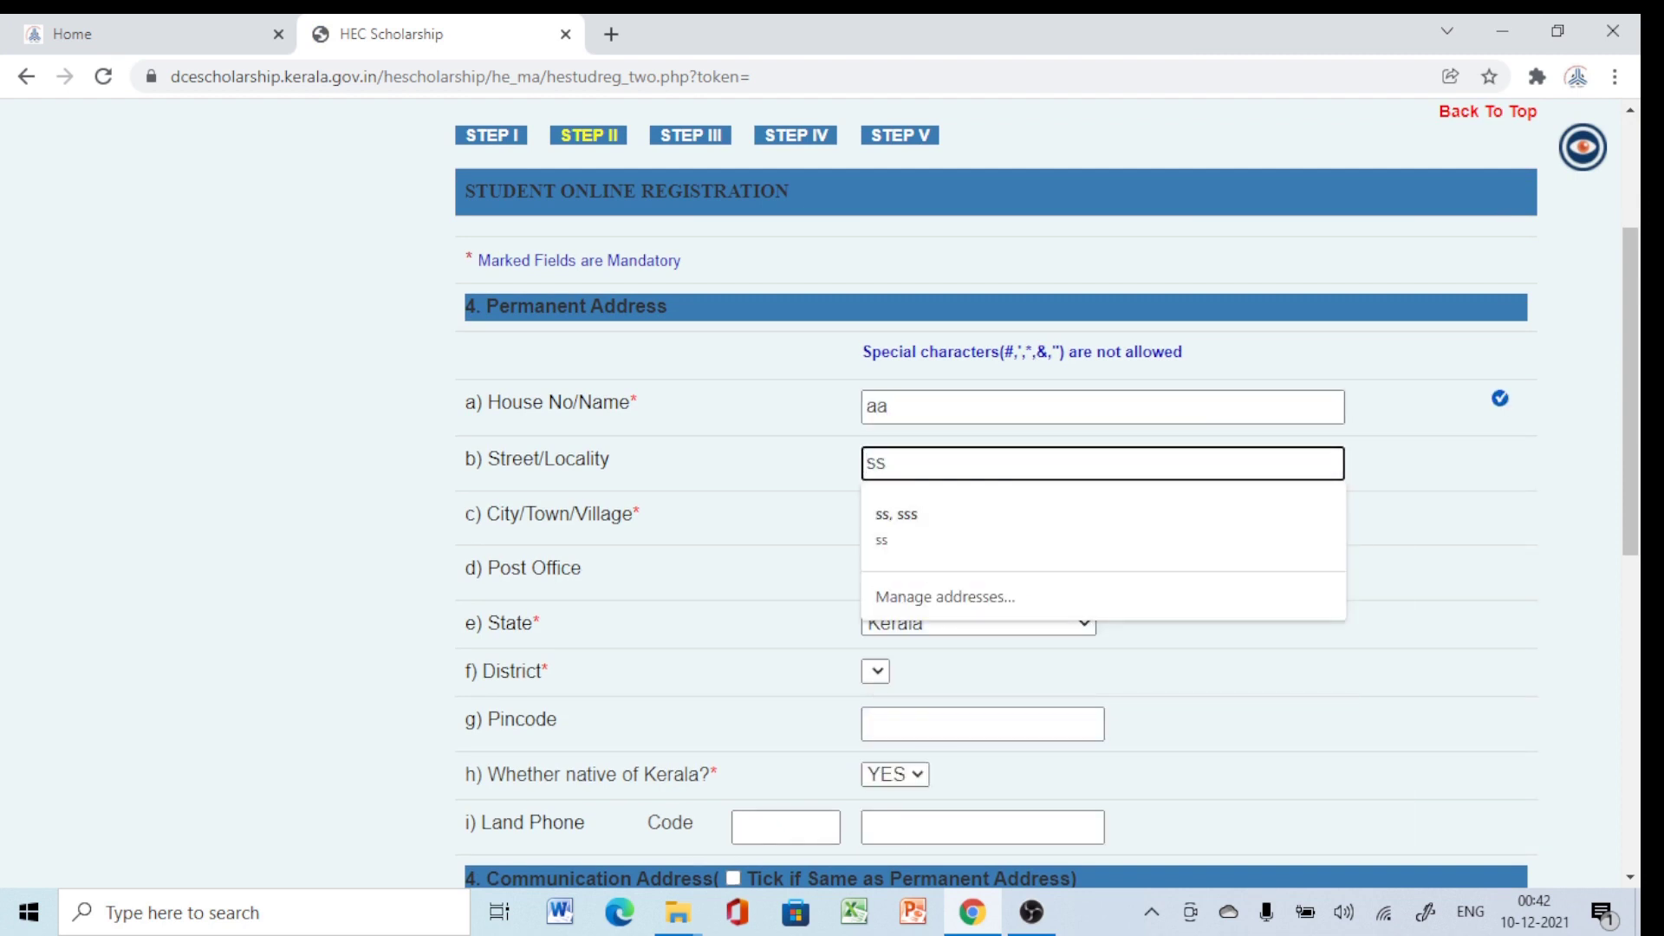
key("Down")
key("Tab")
type("ss")
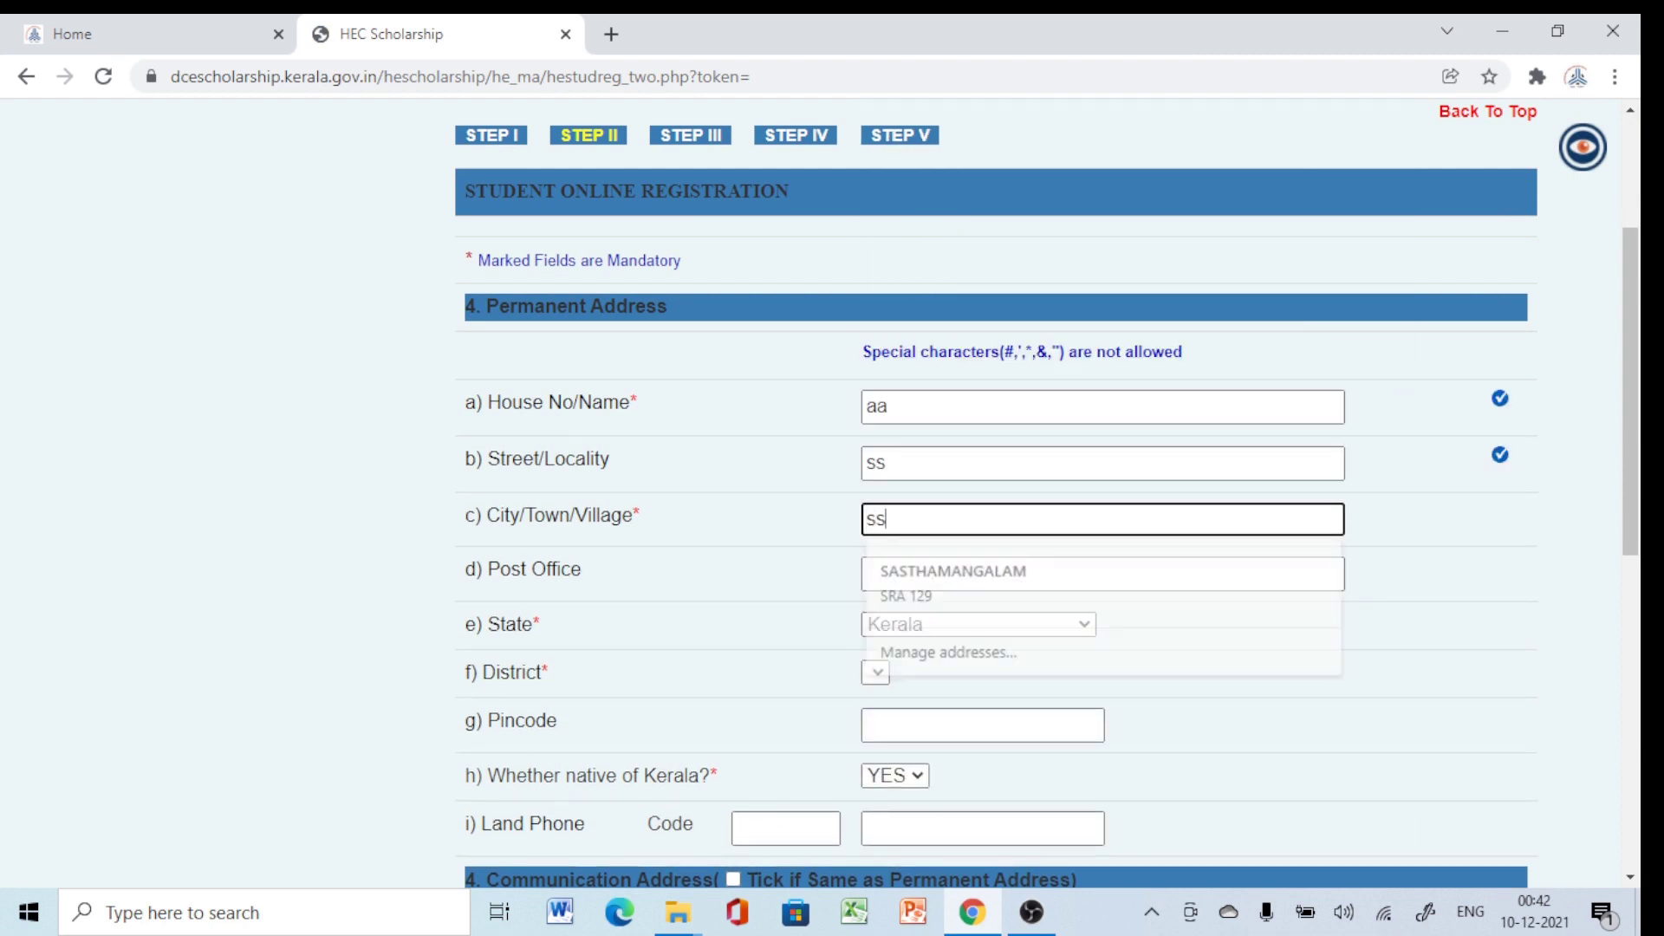
key("Escape")
key("Tab")
type("sss")
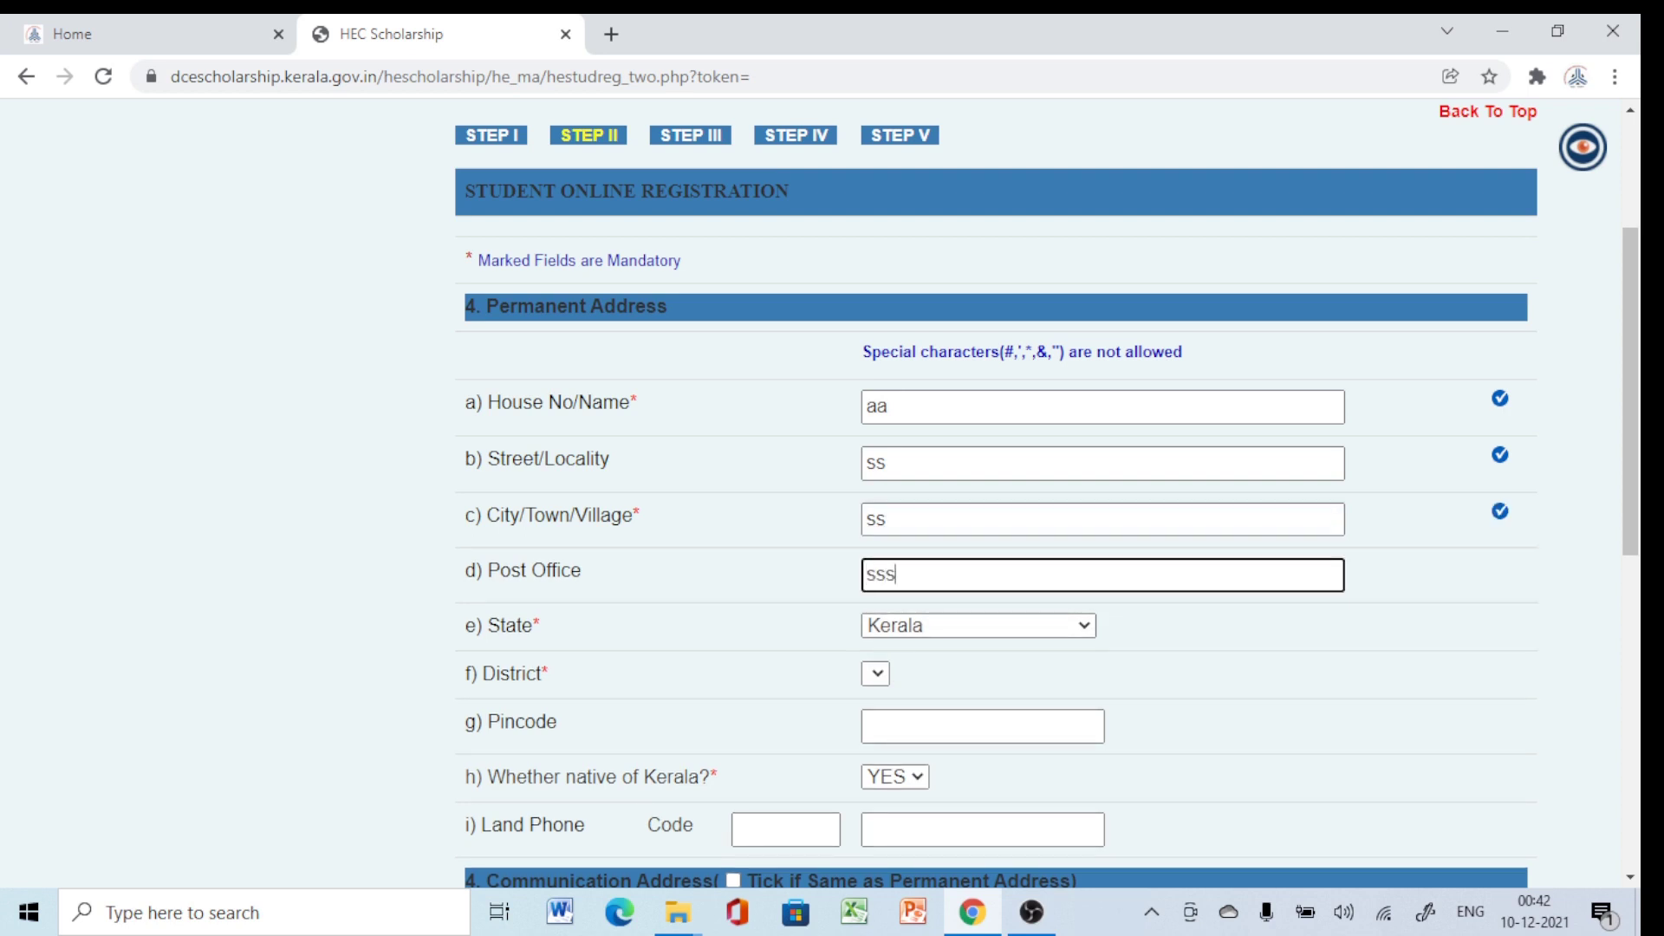
Set the permanent address state to Kerala and district to Thiruvananthapuram.
key("Tab")
key("alt+Down")
key("Return")
key("Up")
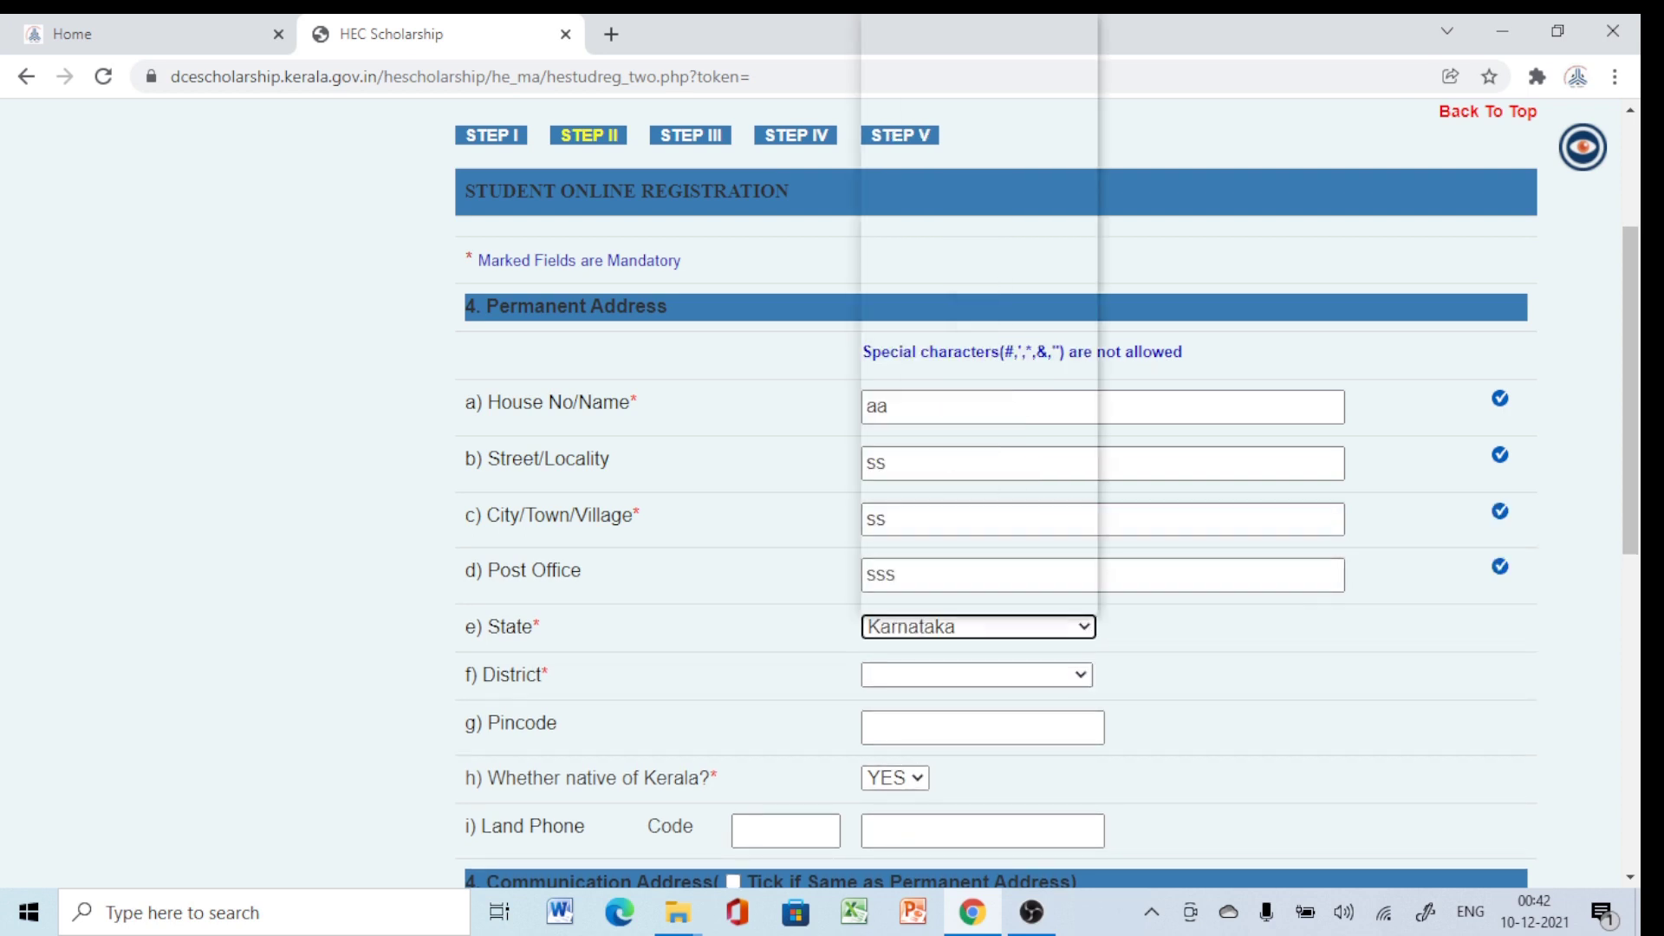
key("alt+Down")
key("Down")
key("Escape")
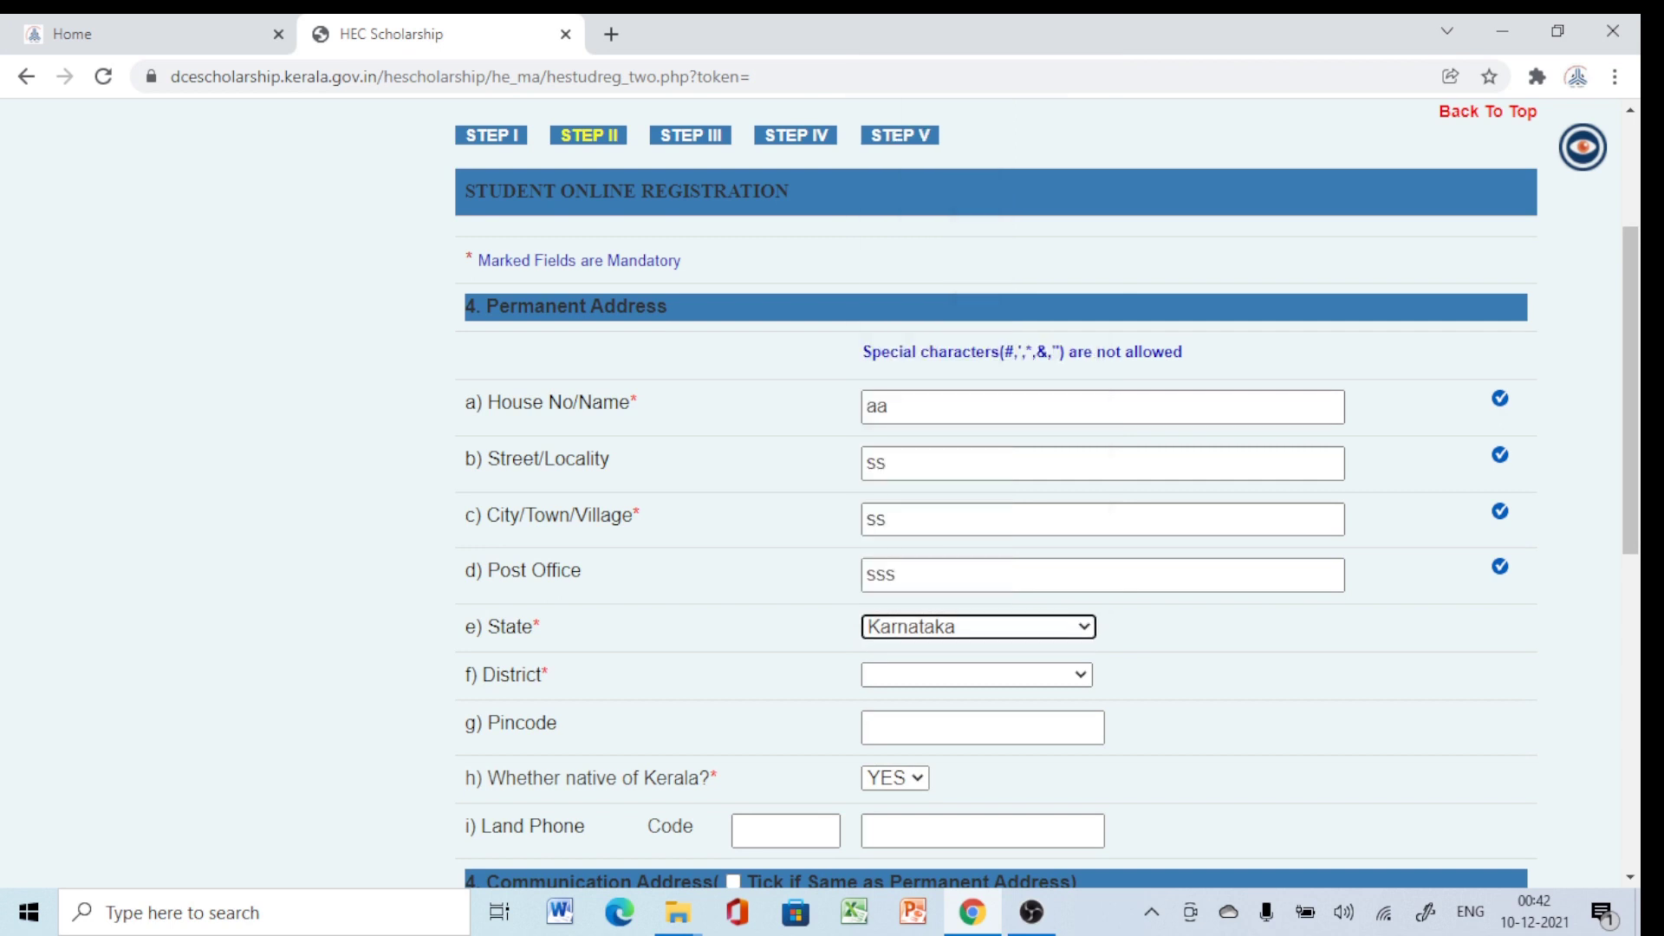
key("alt+Down")
key("Up")
scroll(969, 307, "down", 3)
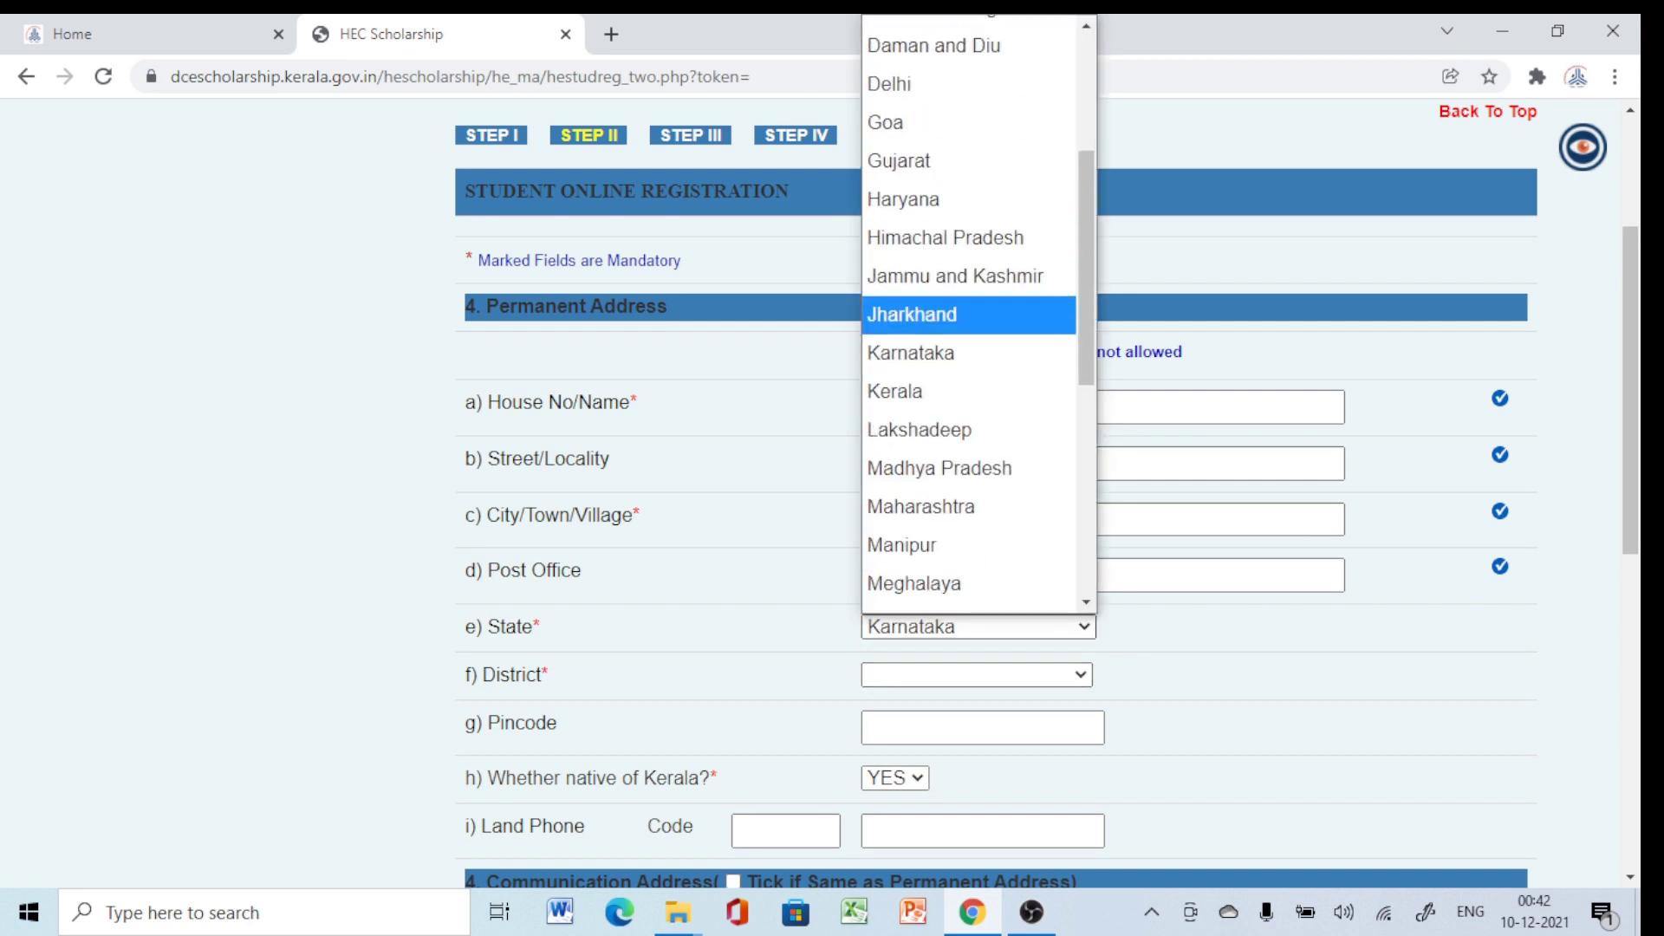
key("Down")
key("Down")
key("Down")
key("Up")
key("Return")
key("Tab")
key("alt+Down")
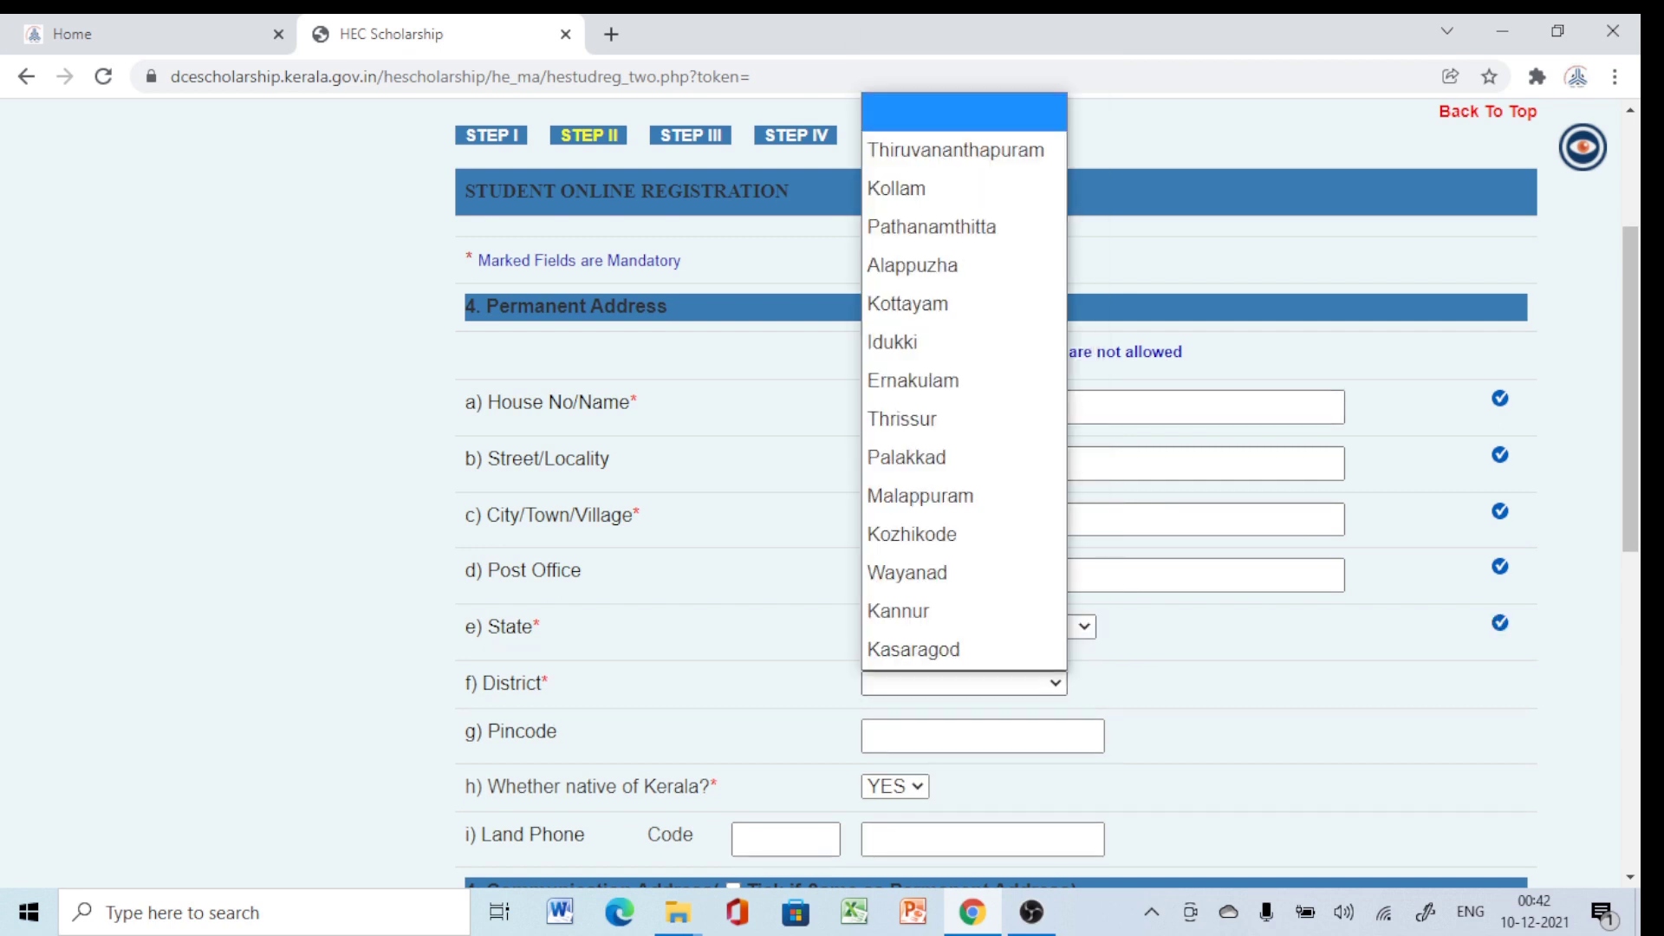
key("Down")
key("Up")
key("Return")
scroll(996, 494, "down", 1)
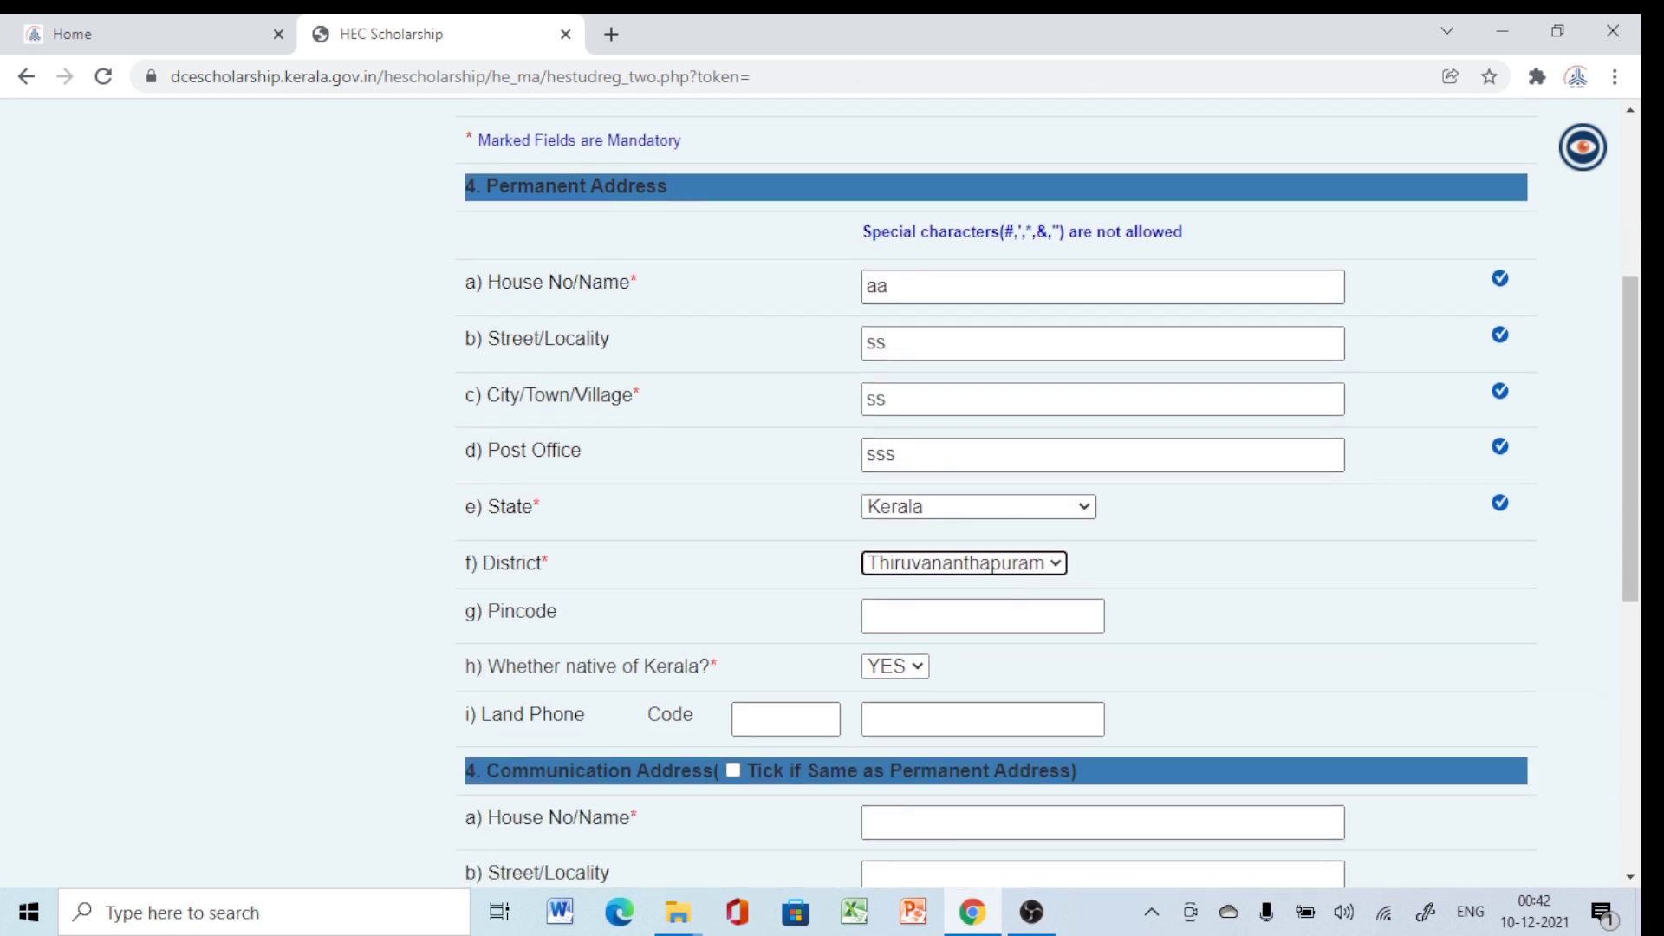
Enter the pincode, reuse the permanent address for communication, and save to reach Step III.
key("Tab")
type("6")
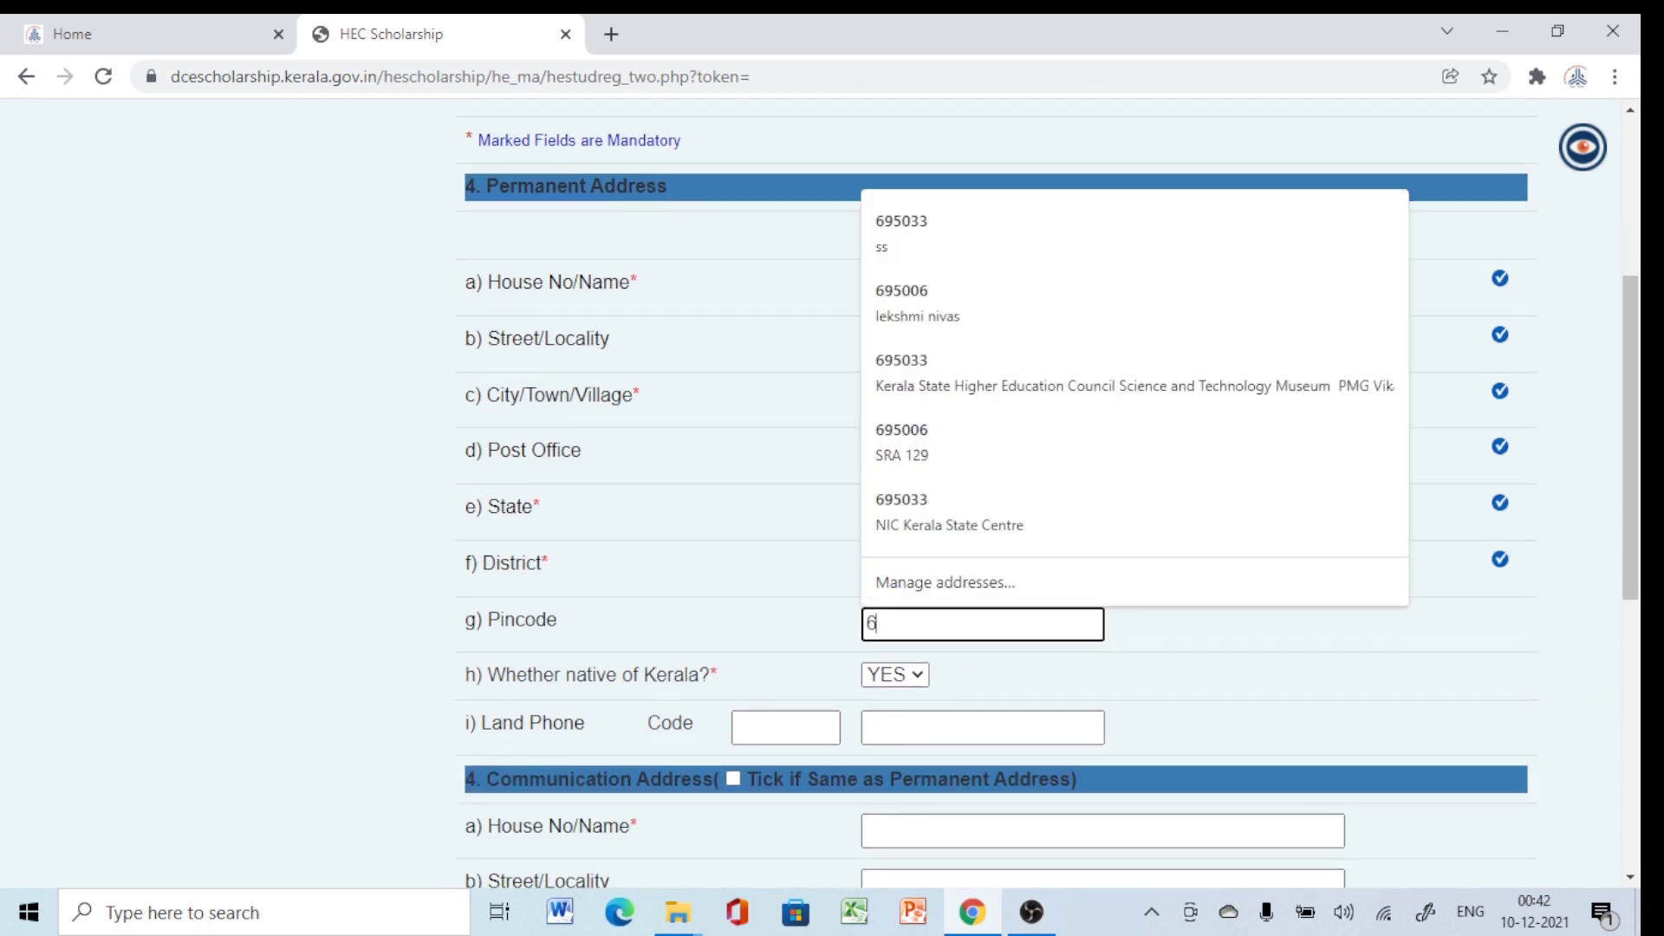
type("95033")
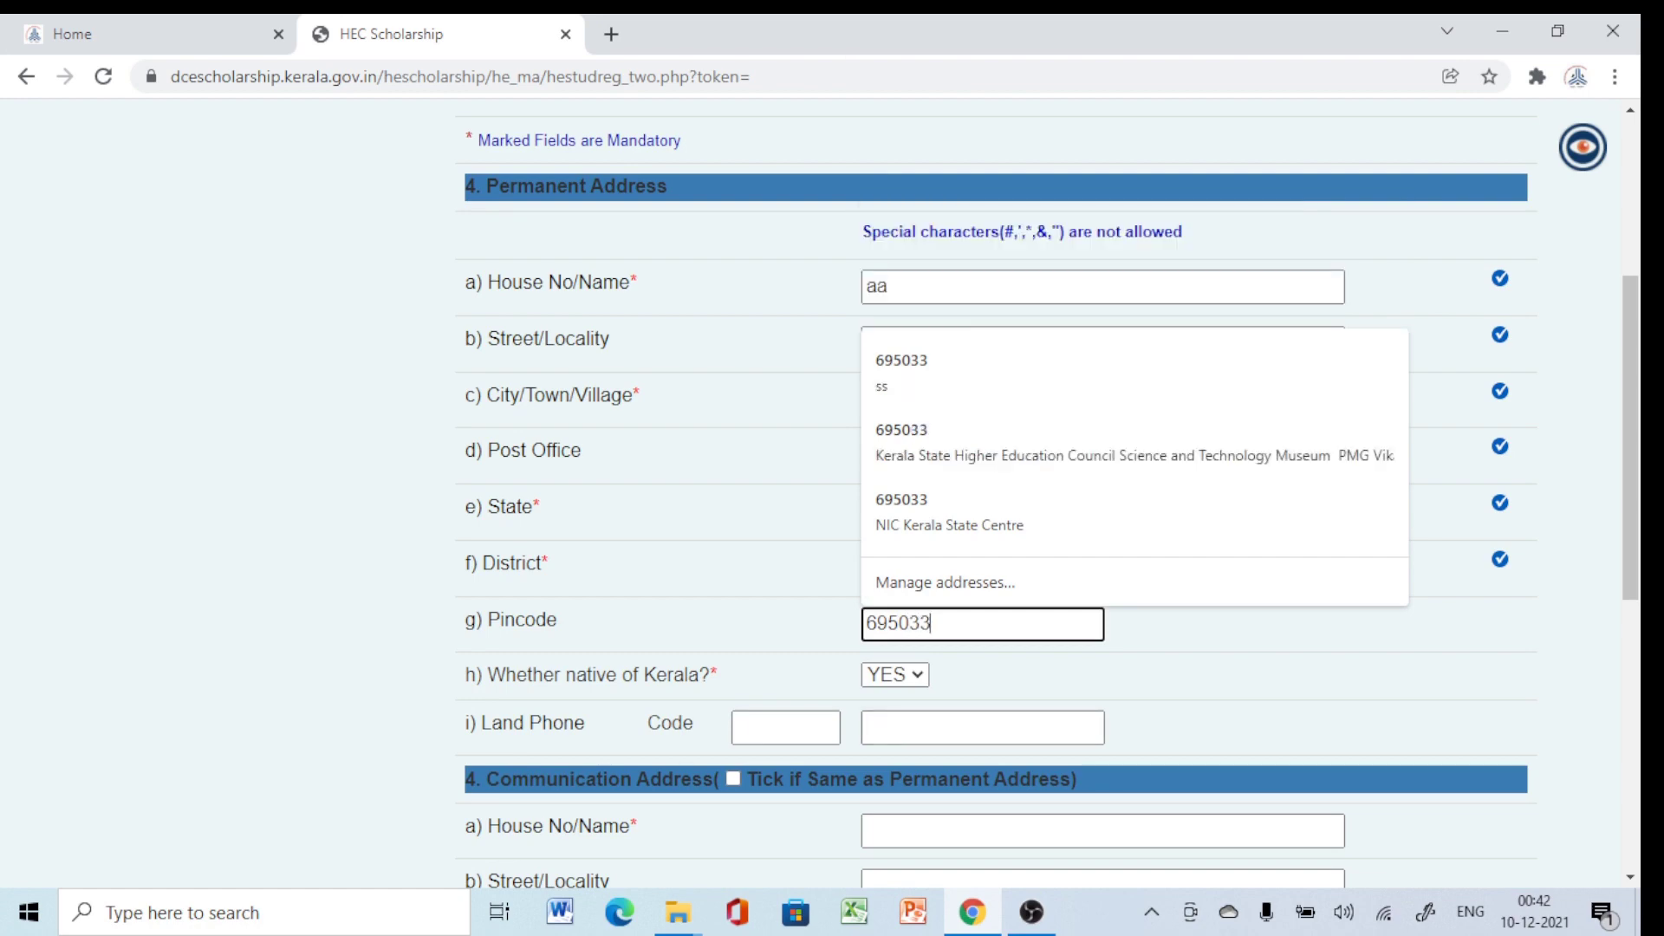
key("Tab")
scroll(1046, 494, "down", 1)
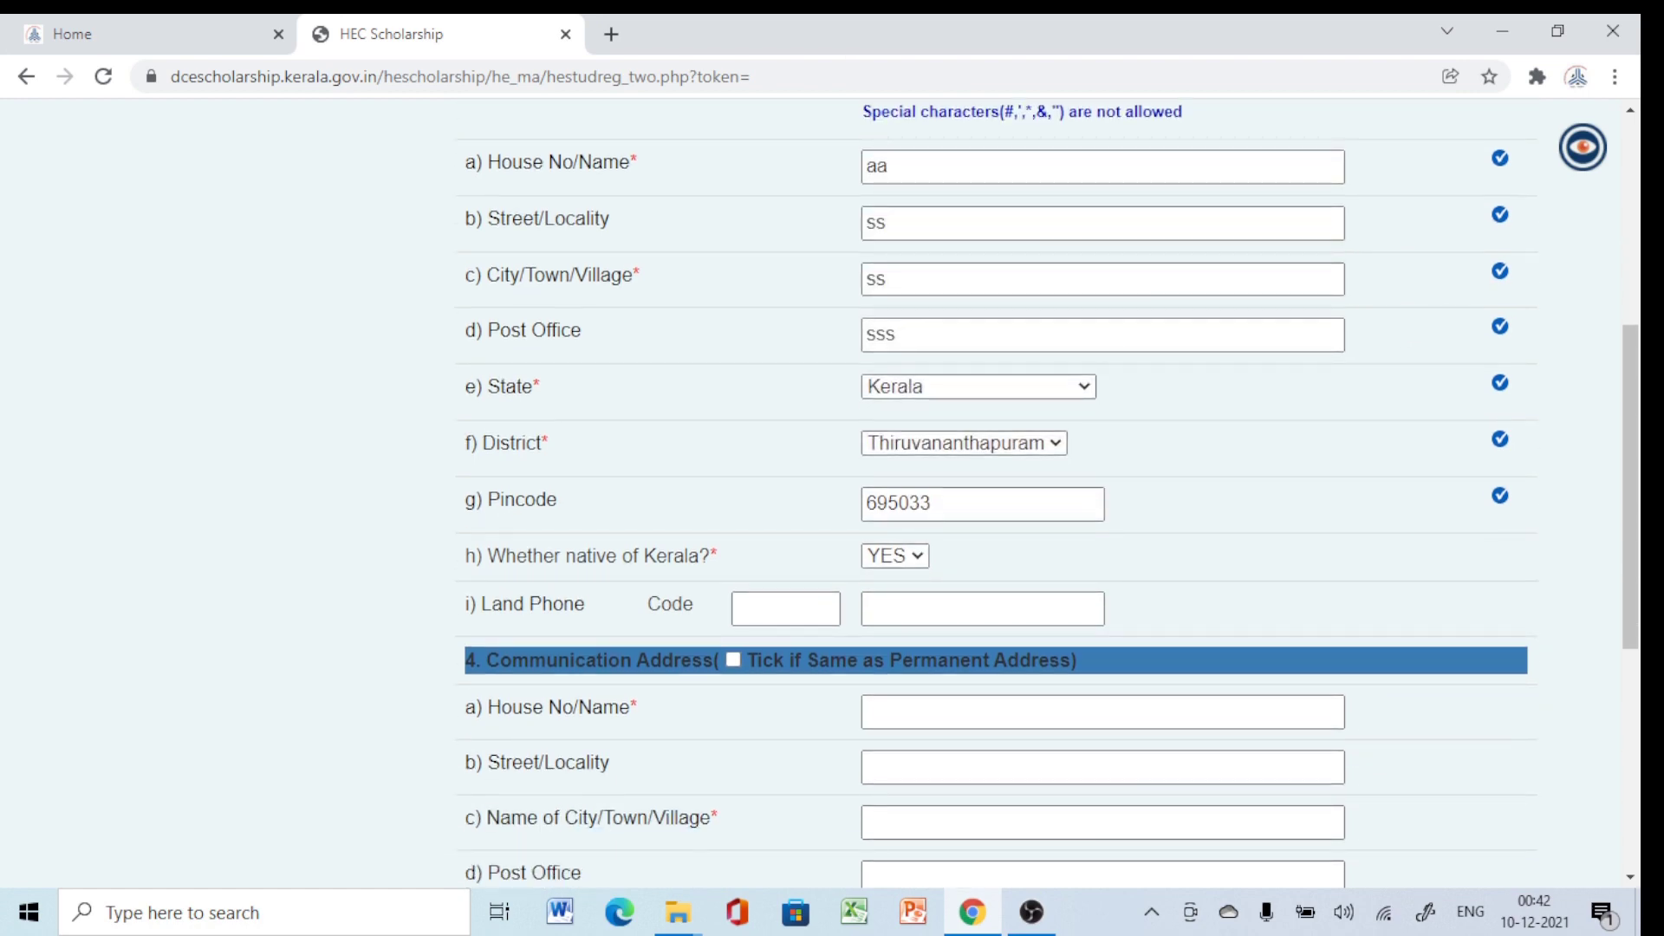
left_click(732, 660)
scroll(732, 660, "down", 5)
left_click(858, 644)
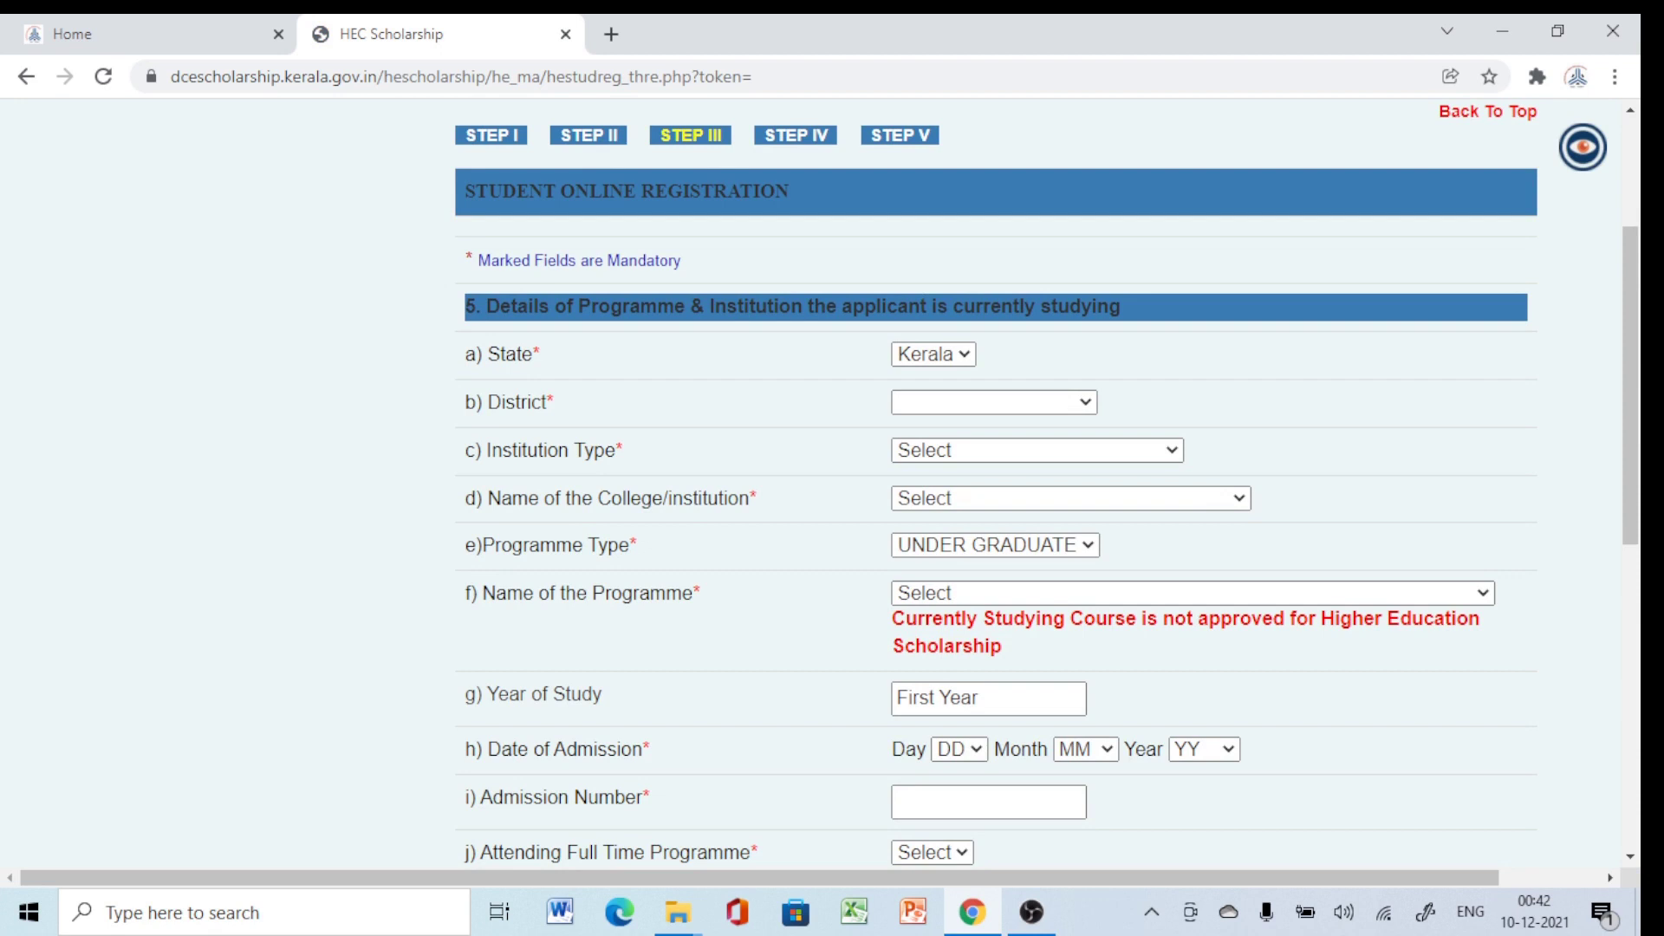
Choose district Thiruvananthapuram, institution type GOVT/AIDED COLLEGES, and college HIGHER EDUCATION COUNCIL.
left_click(994, 401)
left_click(984, 472)
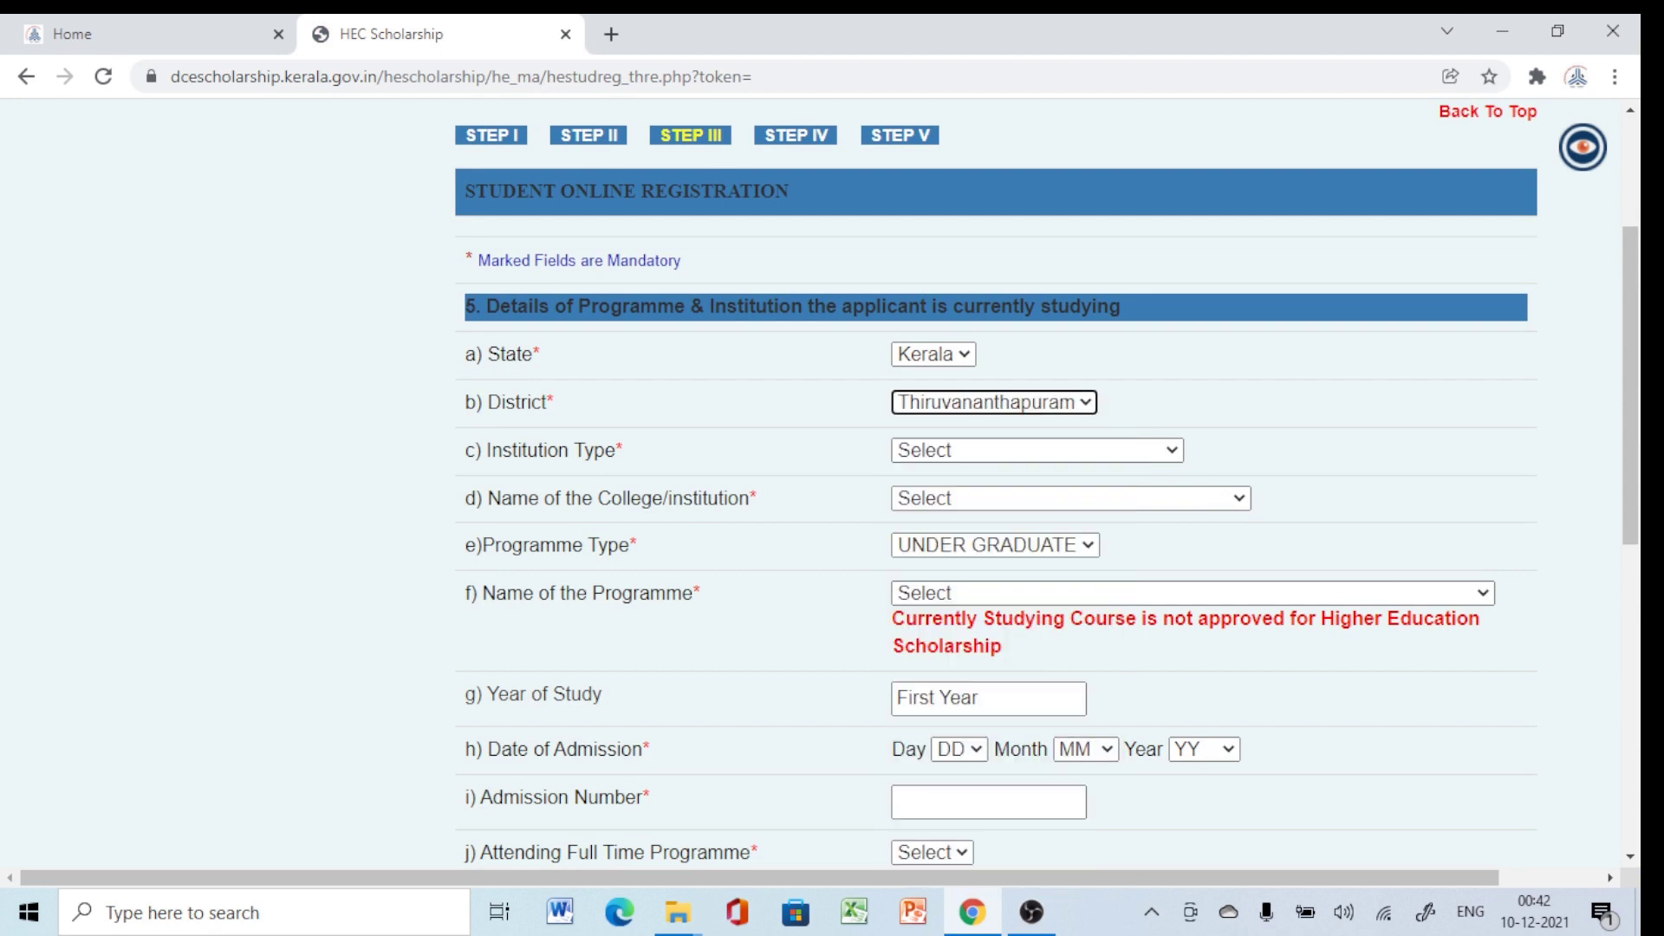
left_click(1036, 450)
left_click(984, 528)
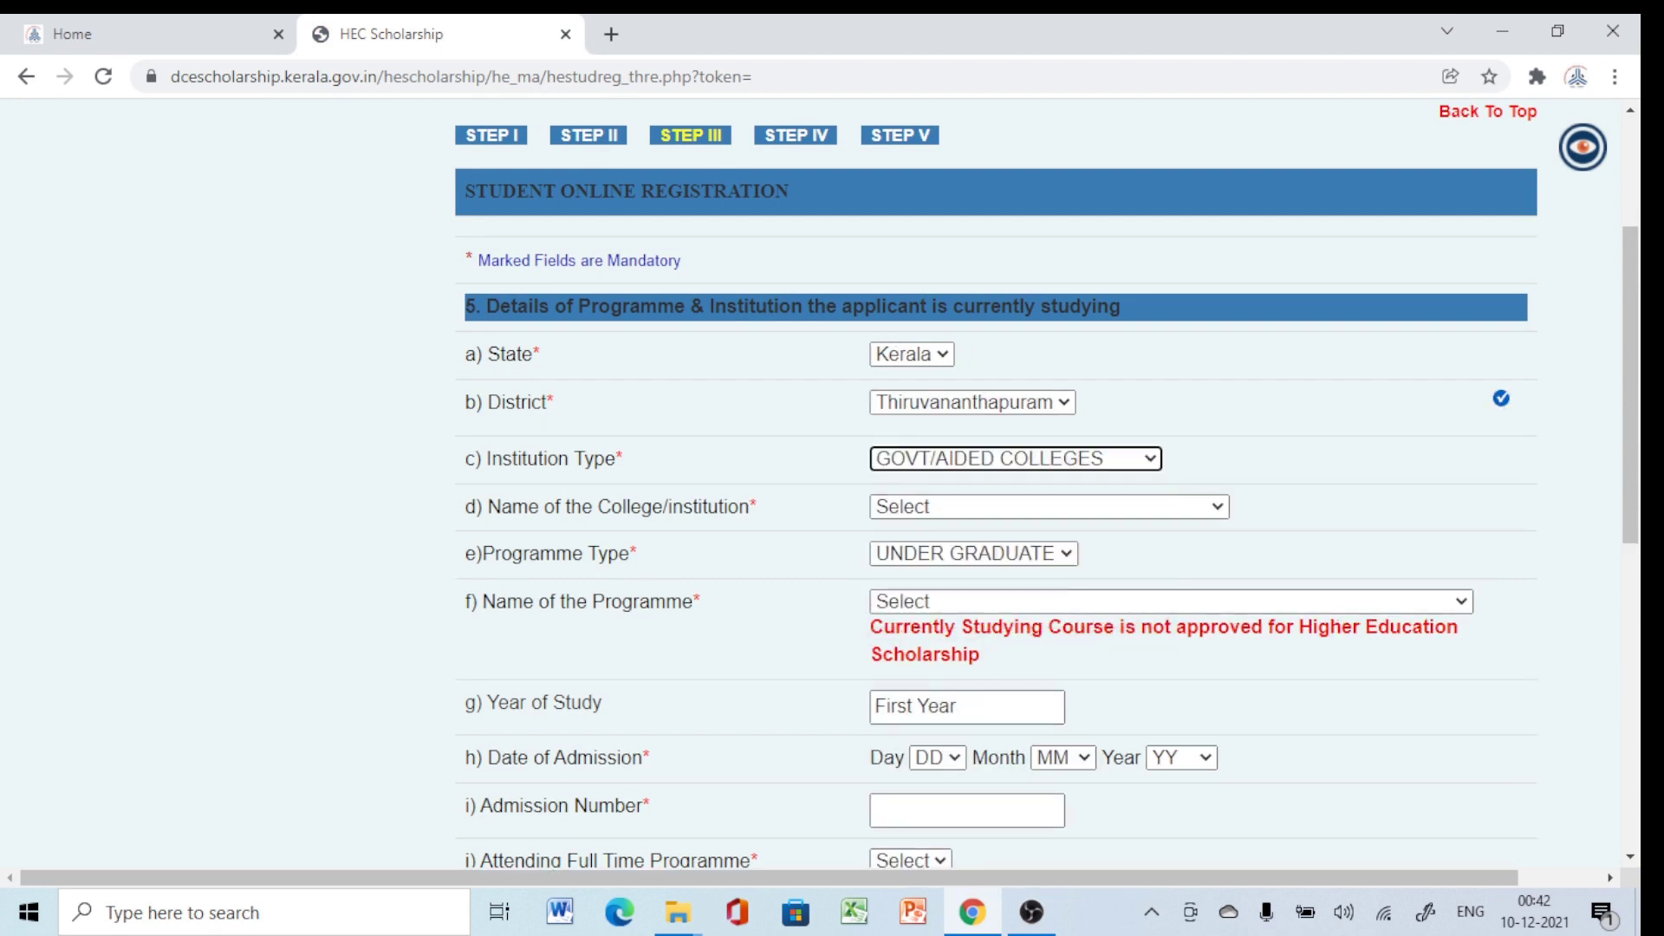
left_click(1036, 458)
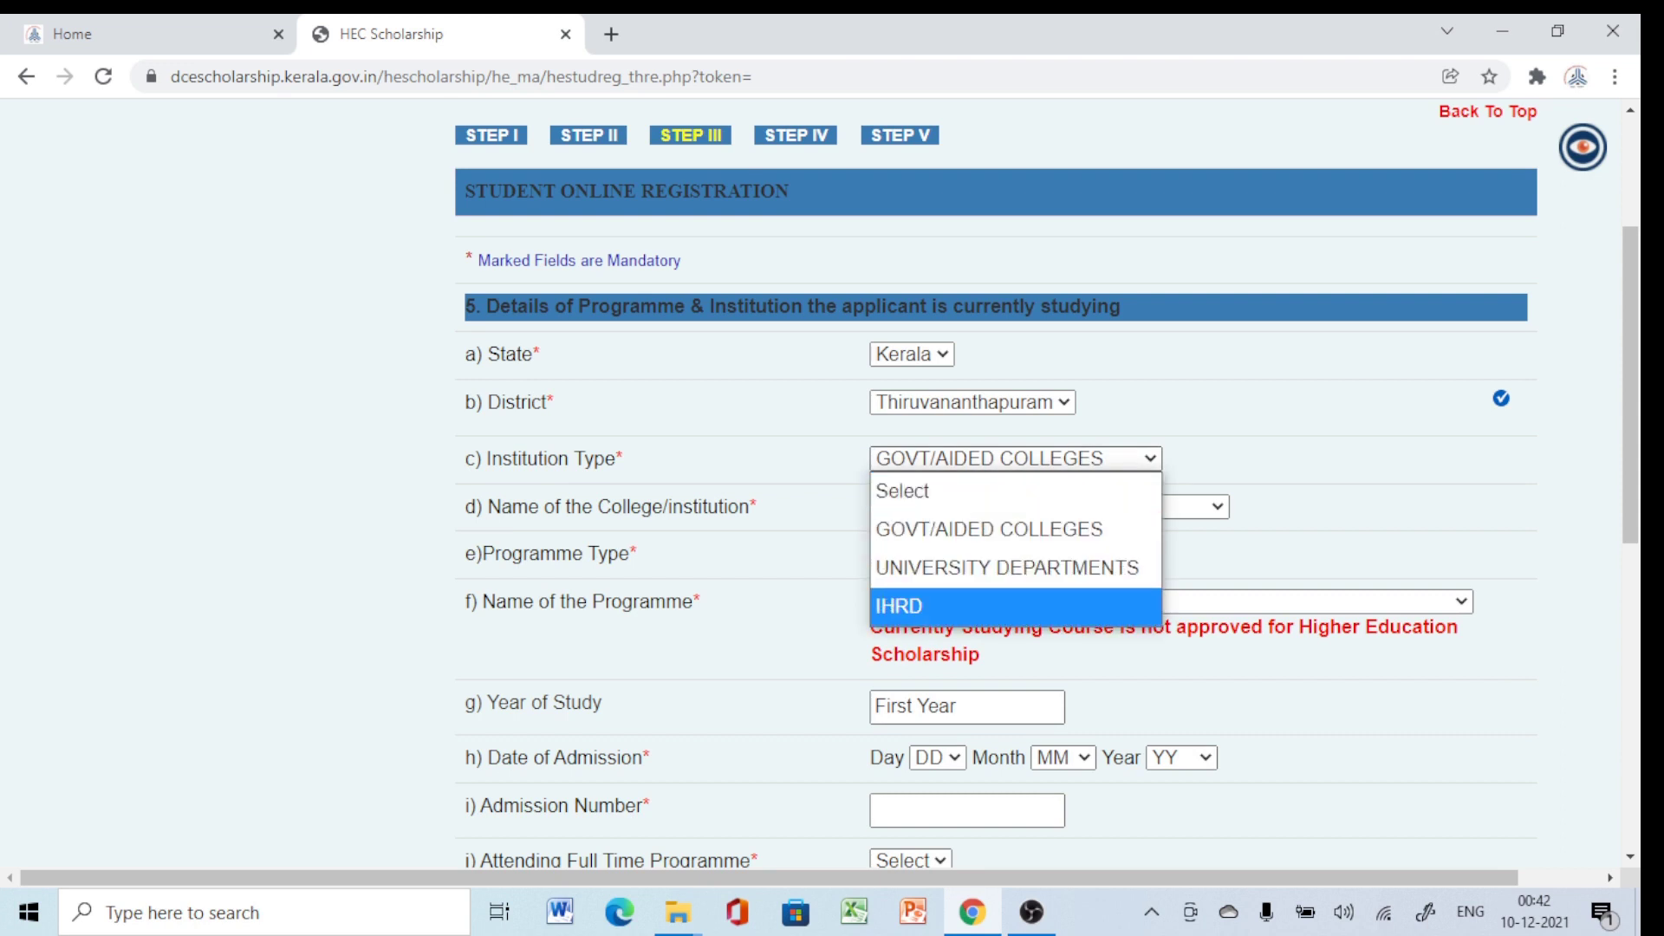
left_click(989, 528)
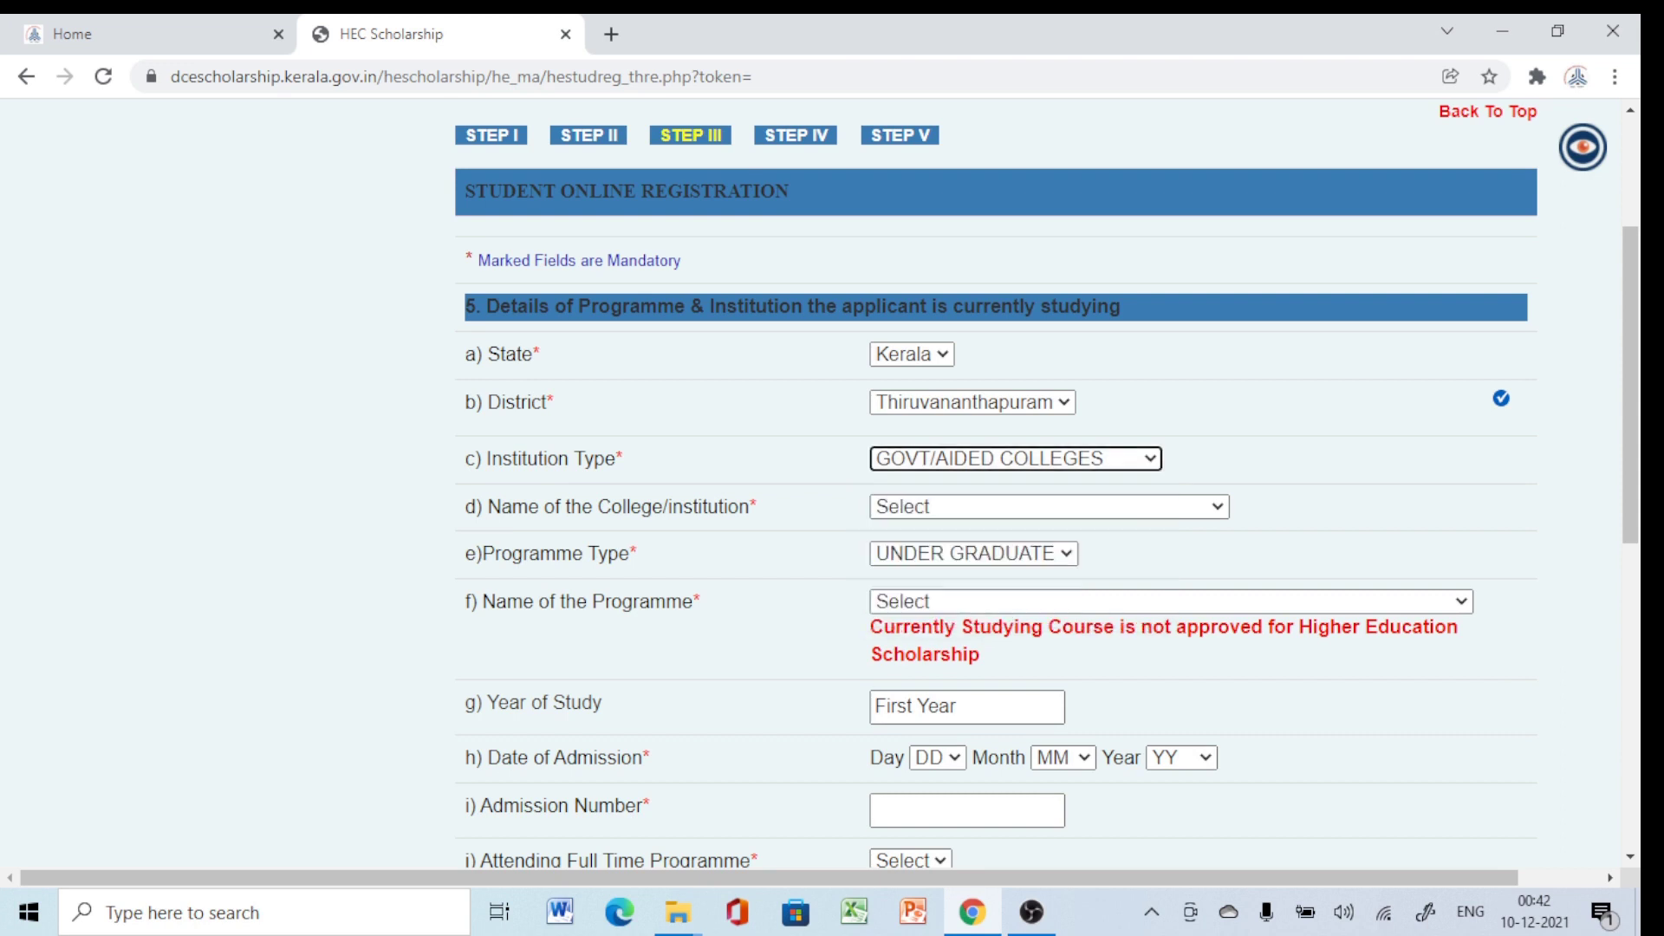
left_click(1048, 506)
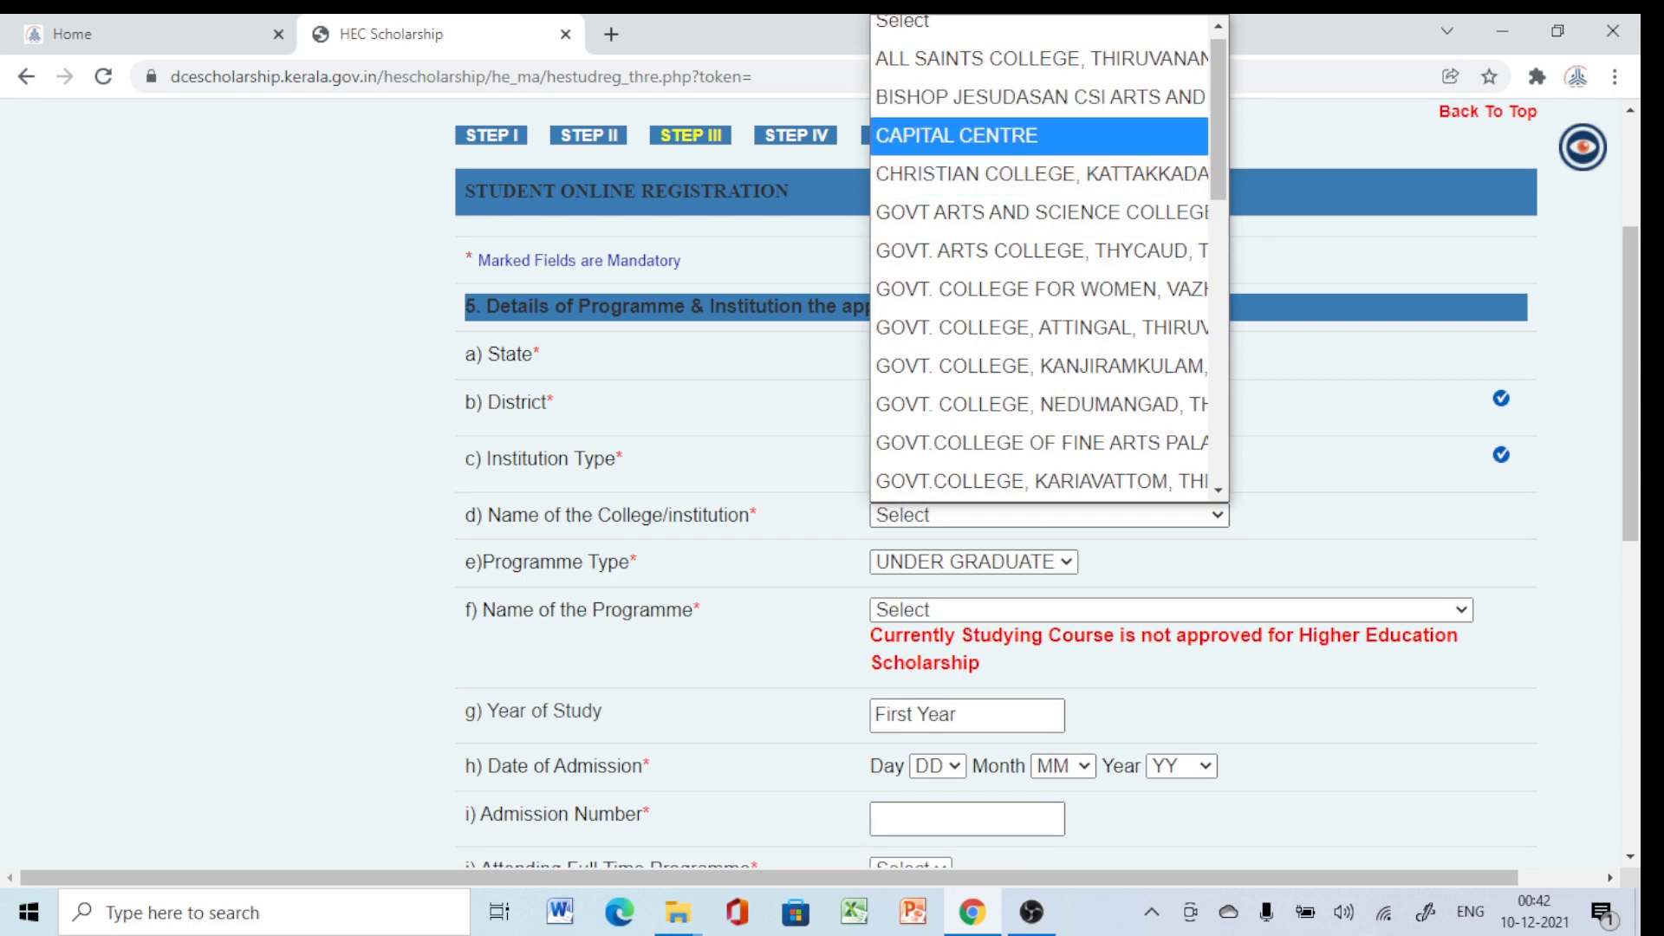
scroll(1040, 139, "down", 2)
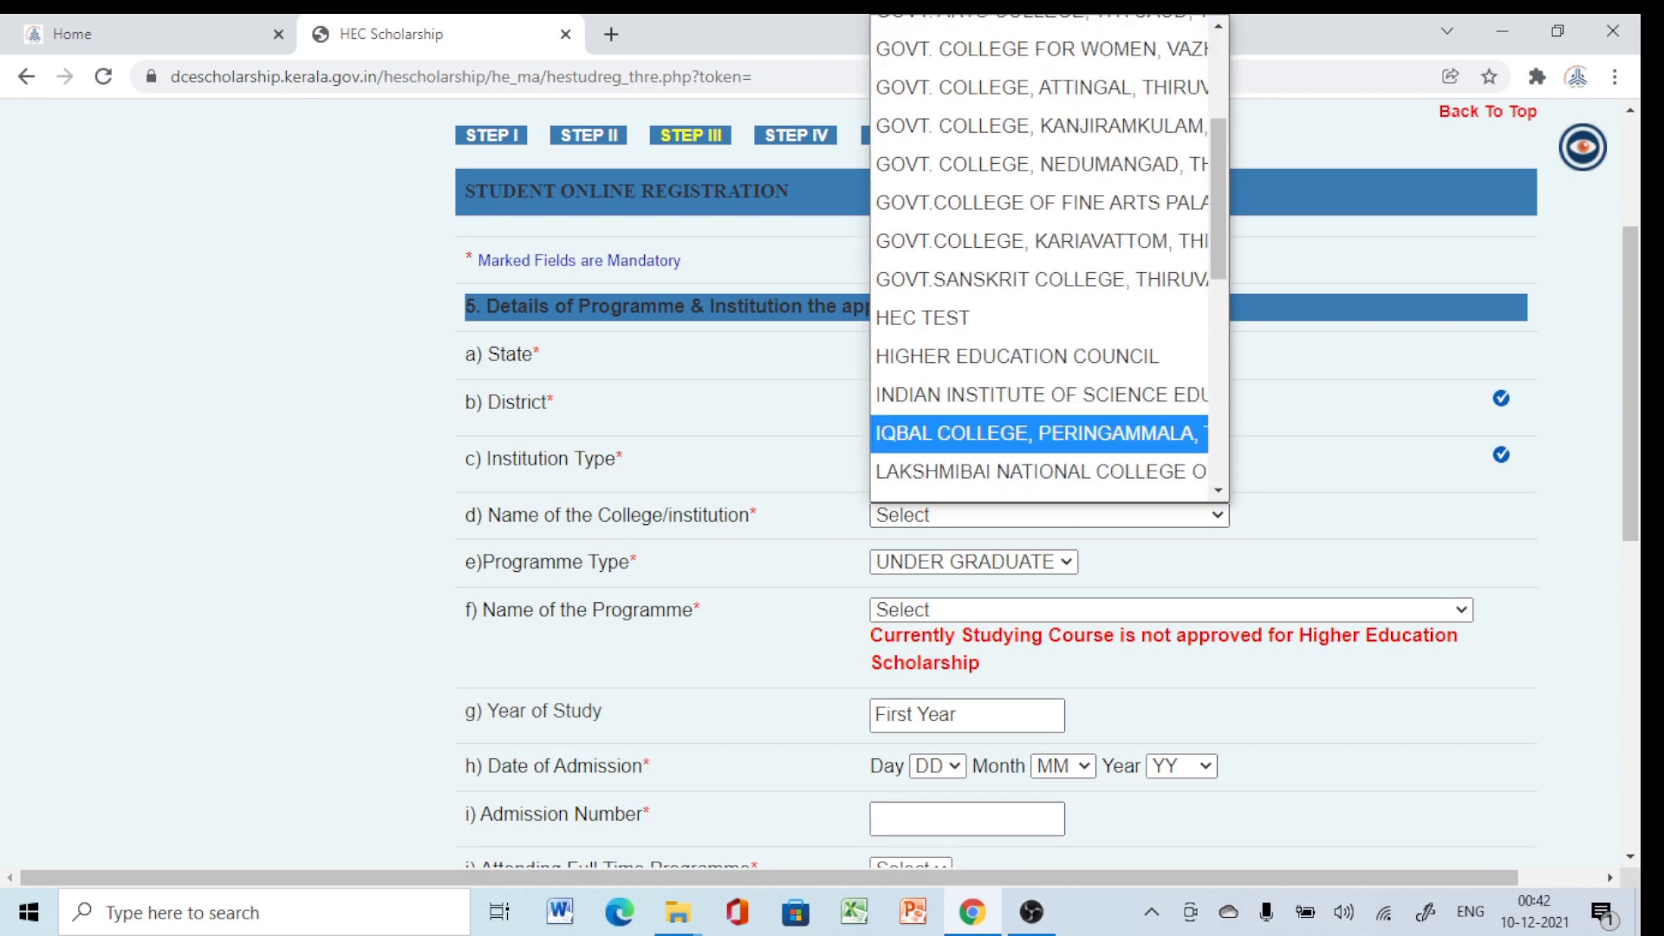
left_click(996, 356)
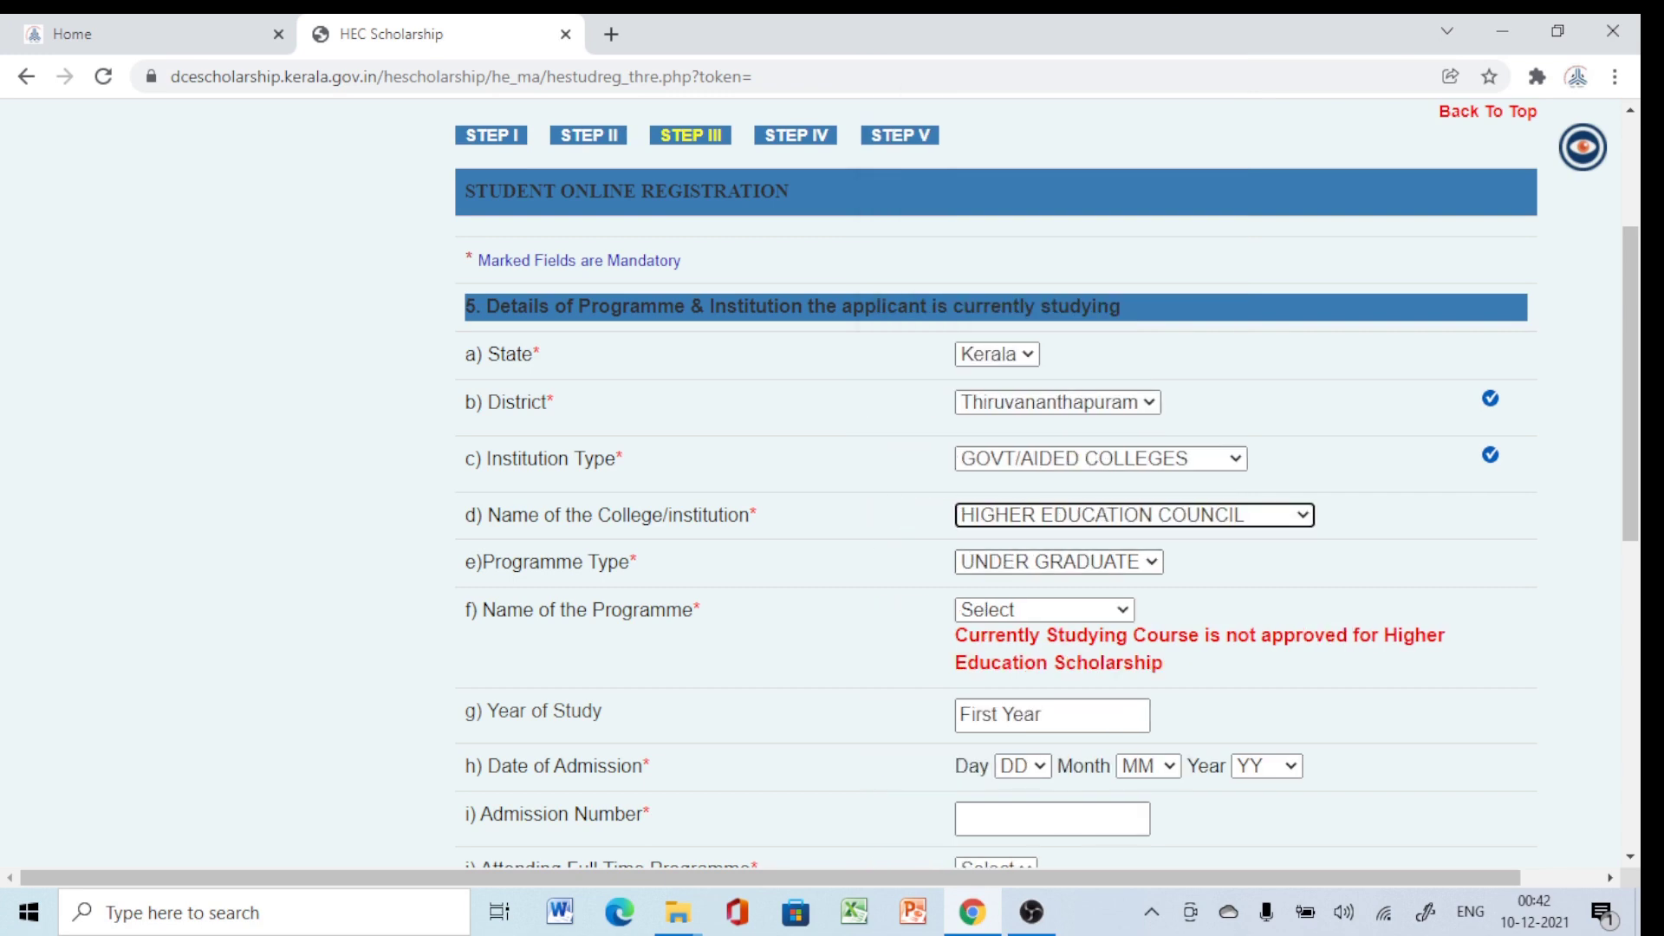
Select programme B.A MALAYALAM with admission date 14 Sep 2021.
left_click(1040, 611)
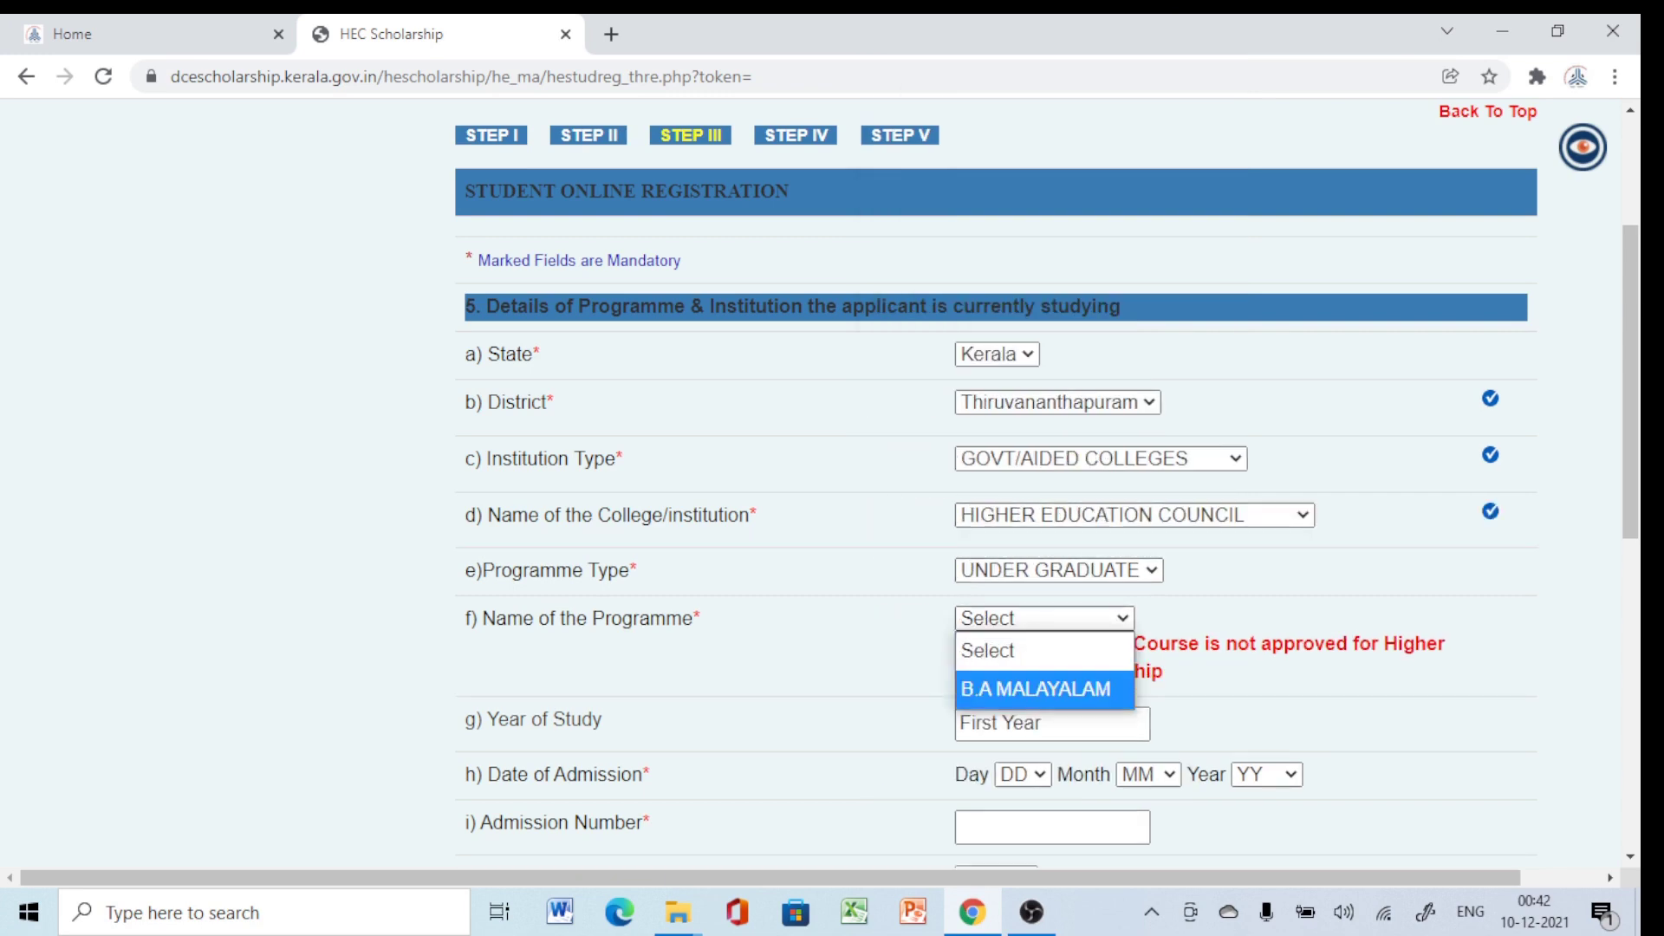
left_click(1035, 689)
scroll(1023, 606, "down", 1)
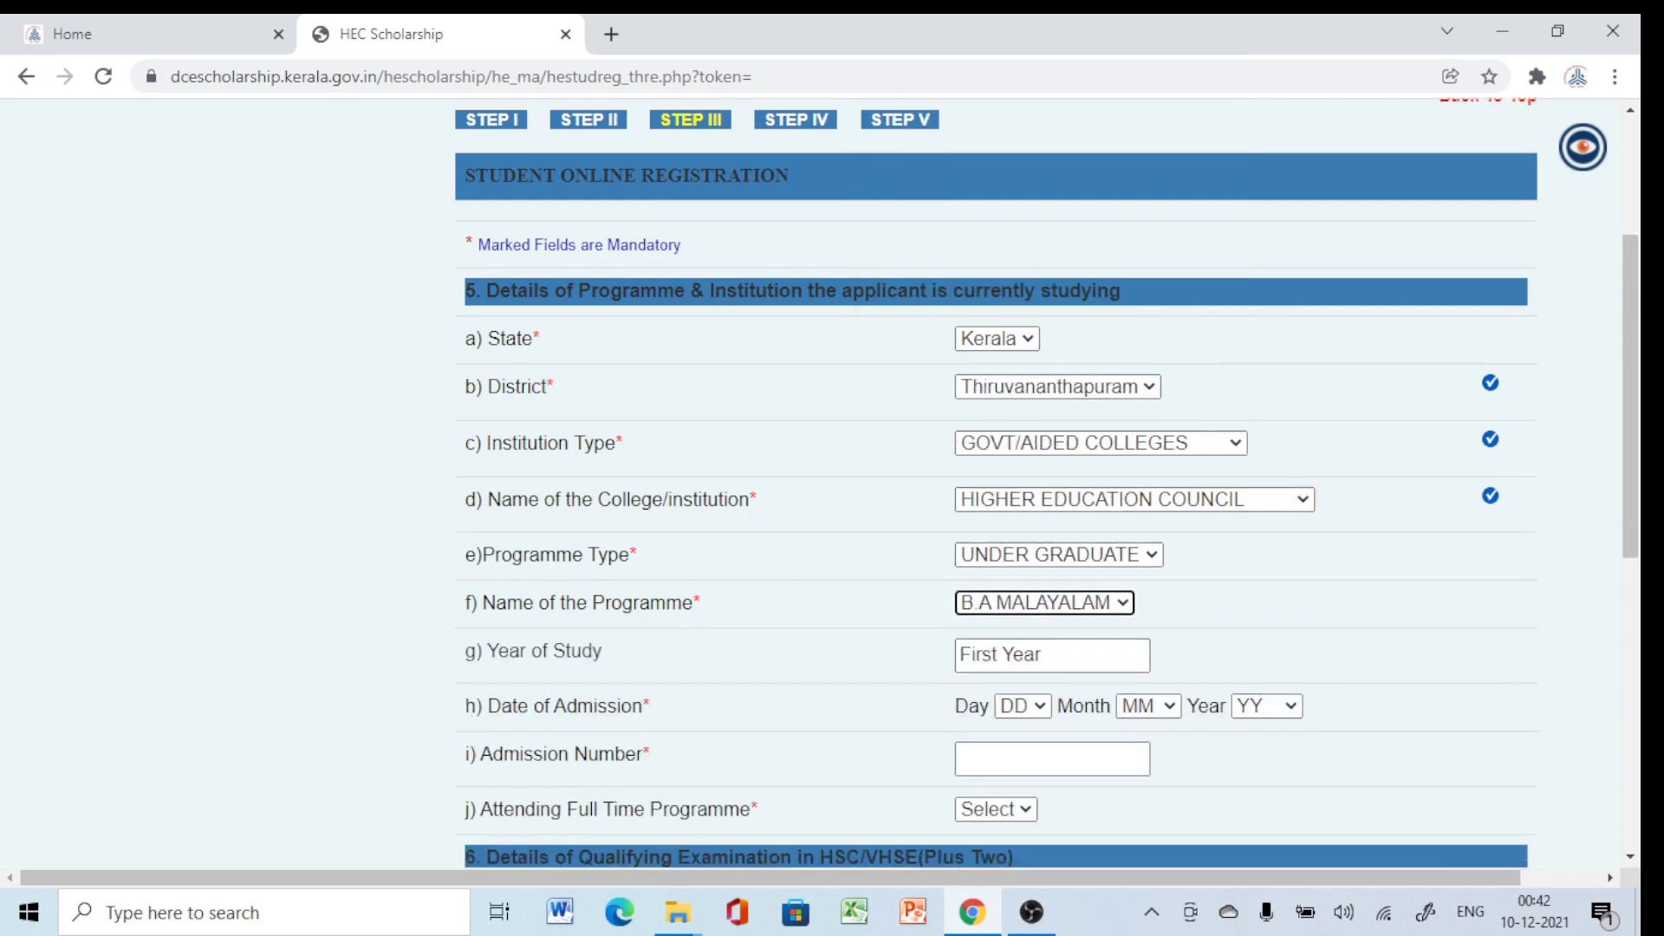
left_click(1023, 609)
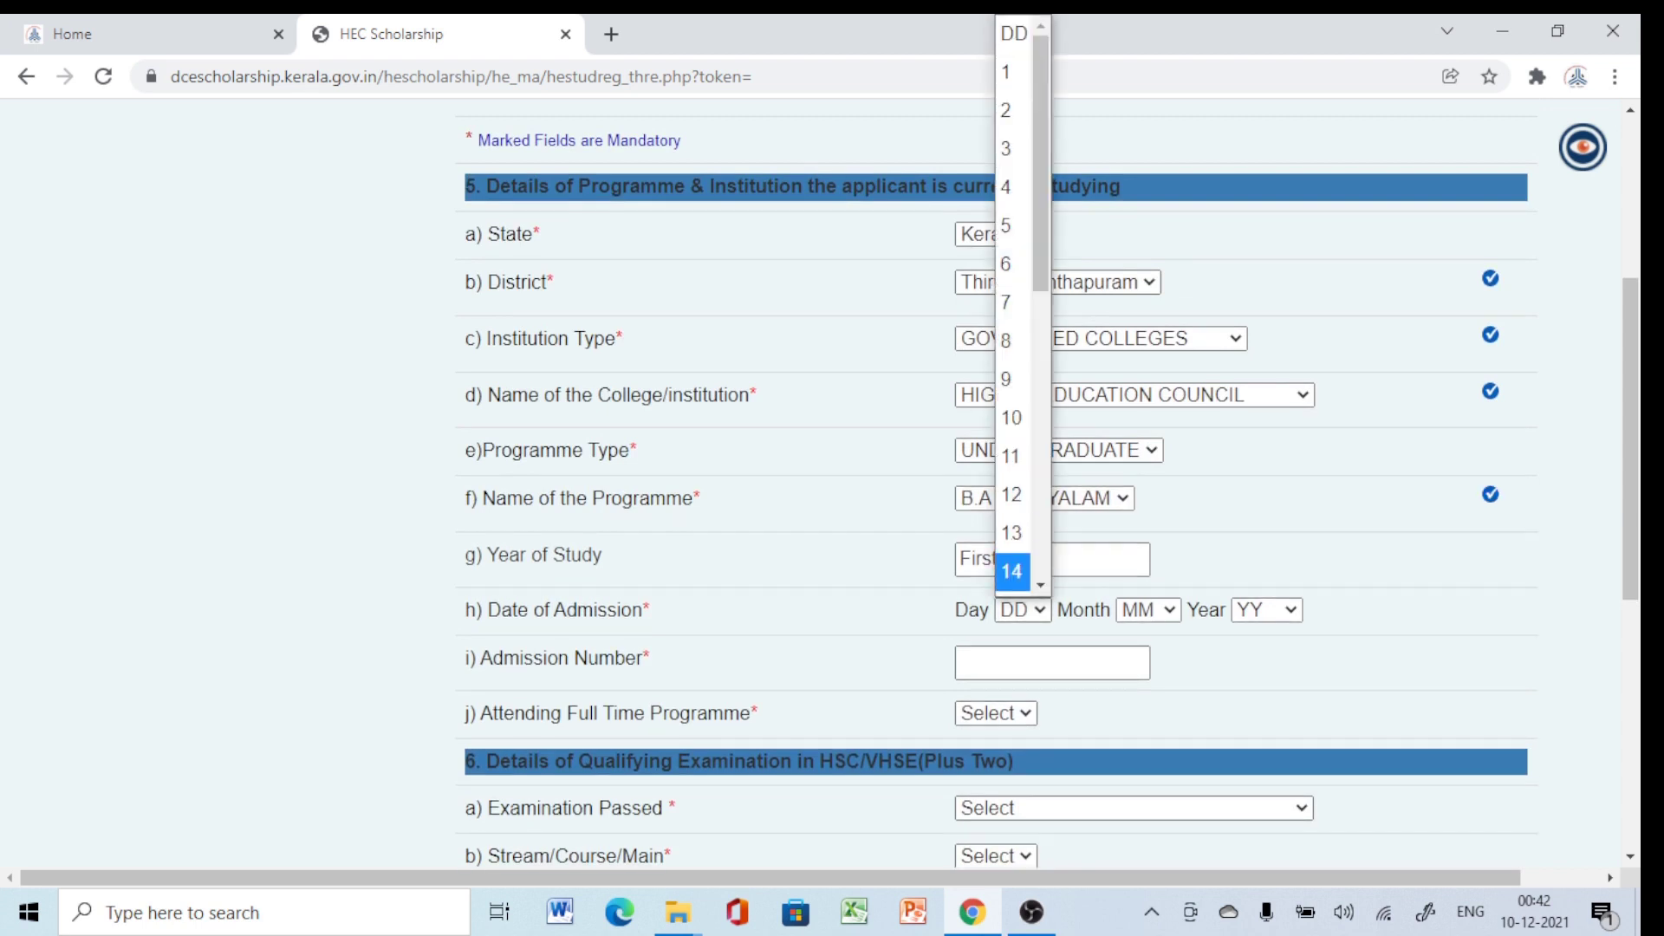
left_click(1011, 571)
left_click(1140, 609)
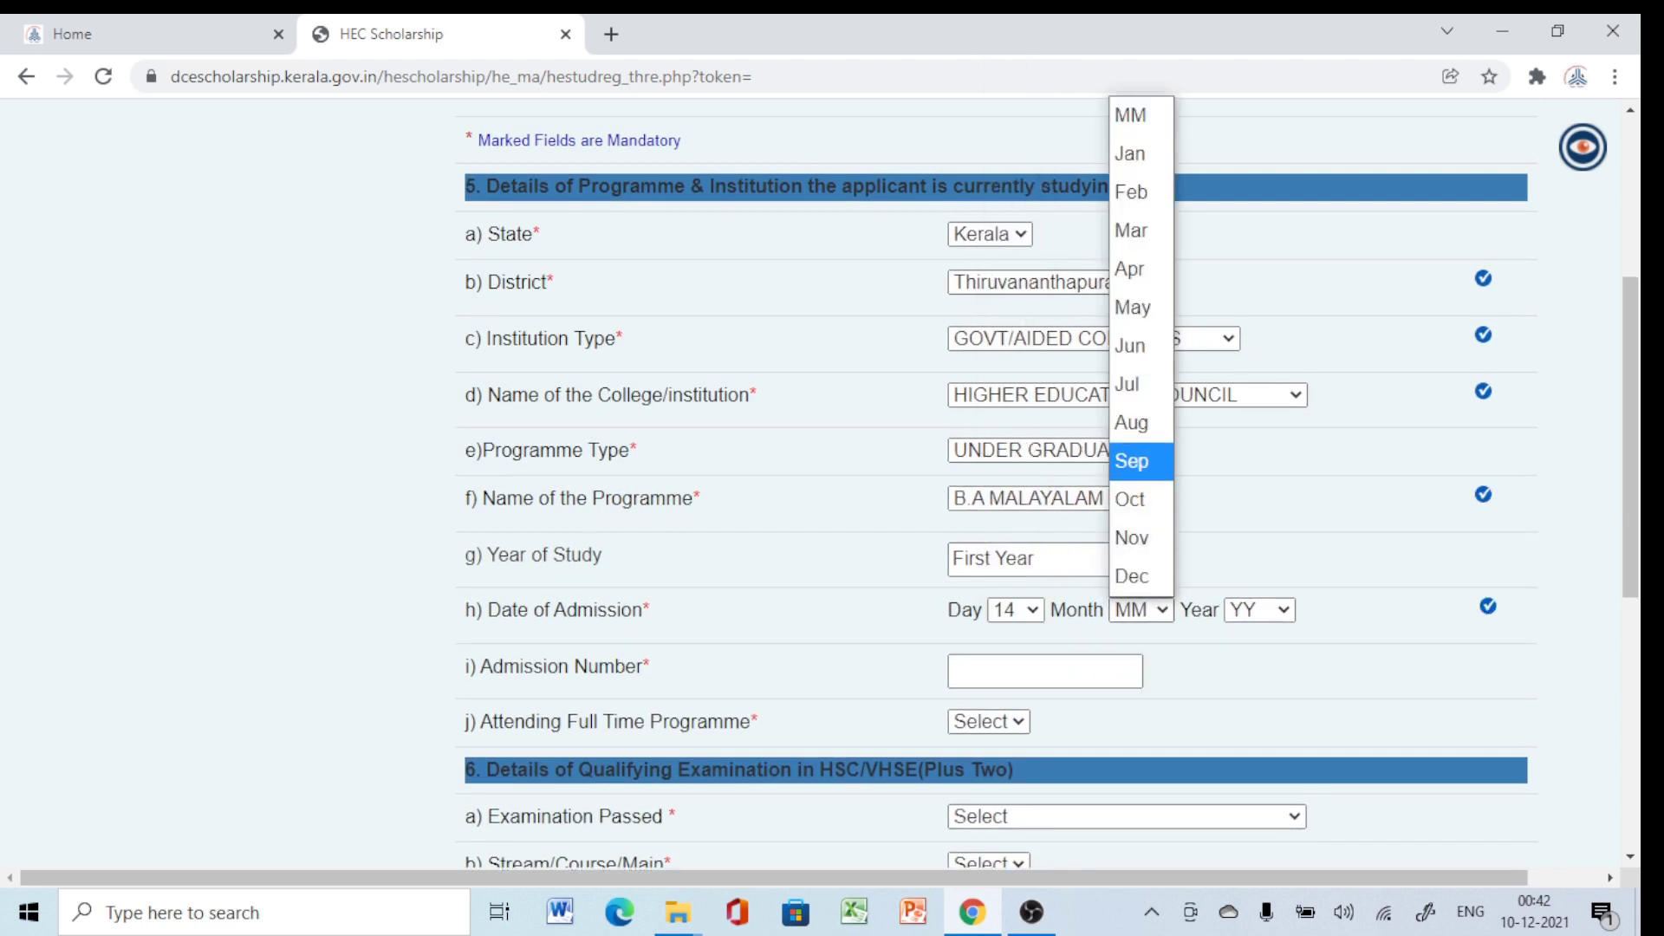
left_click(1141, 461)
left_click(1259, 609)
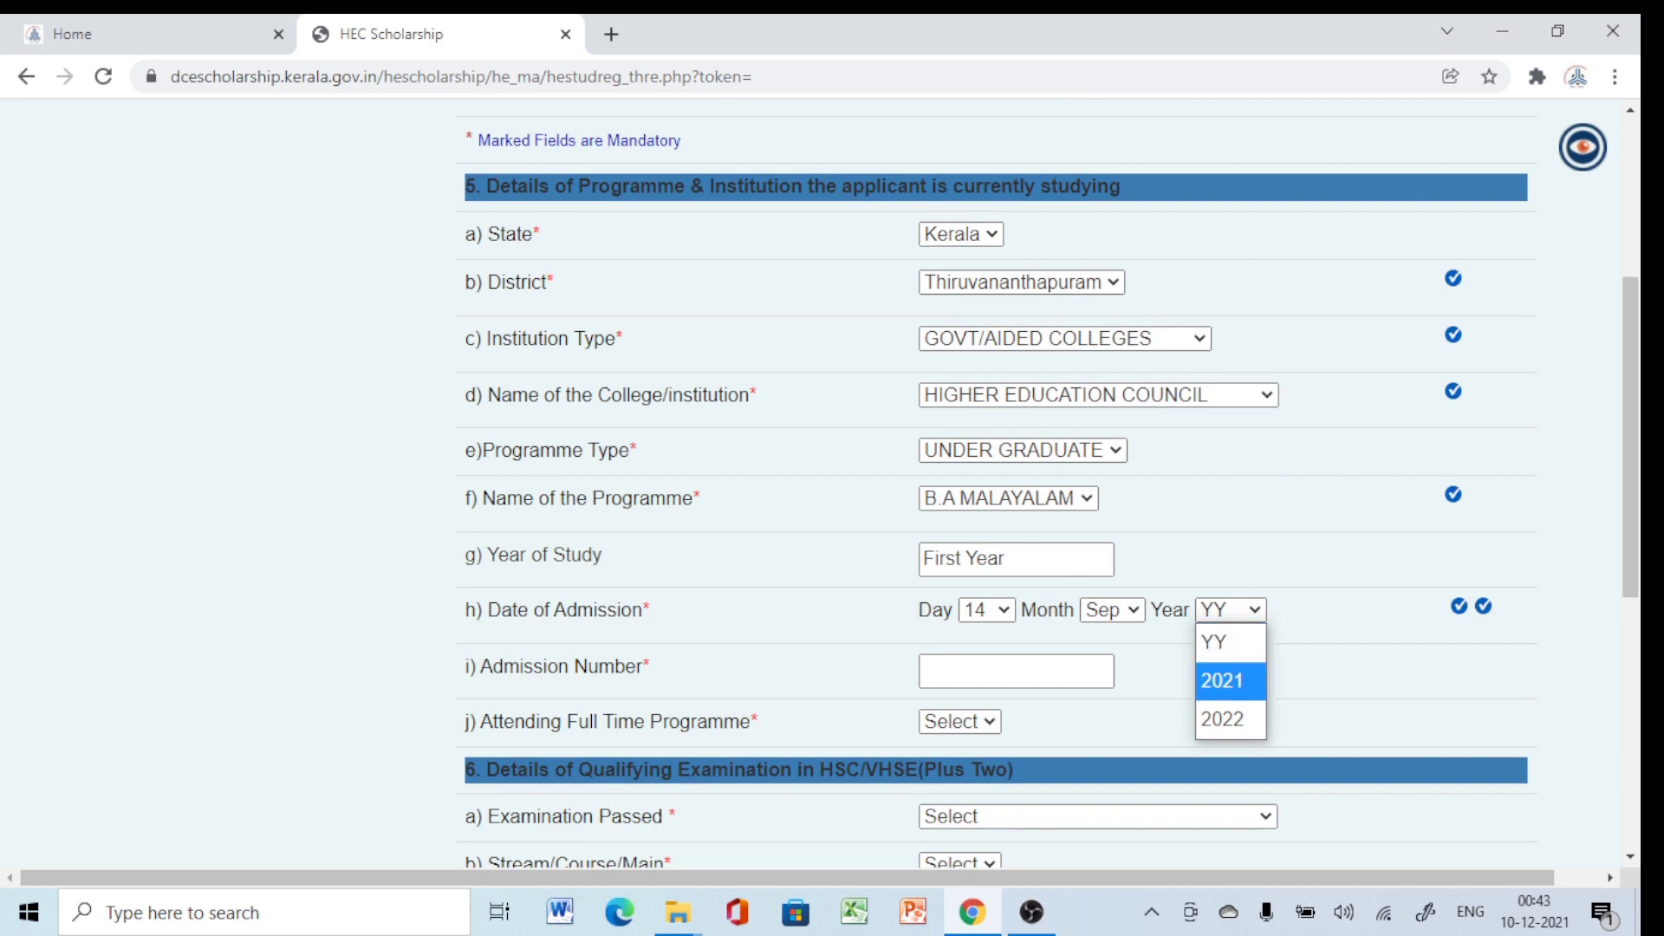
left_click(1226, 680)
Enter the admission number and mark full-time attendance as YES.
left_click(1023, 670)
type("123456")
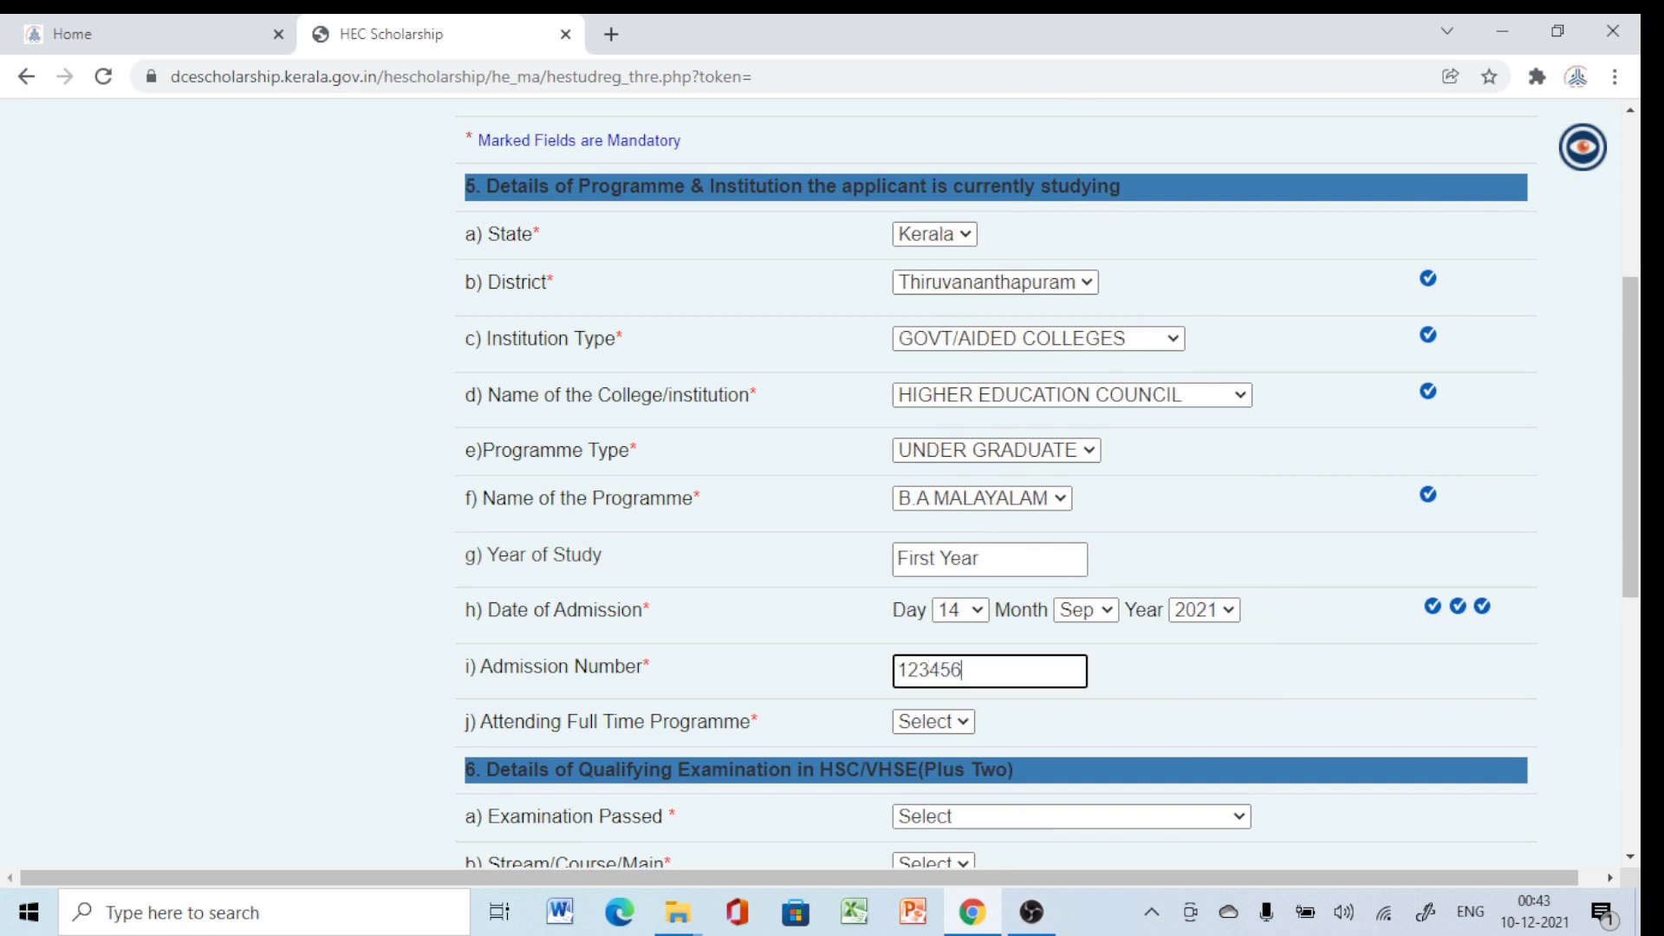
key("Tab")
key("alt+Down")
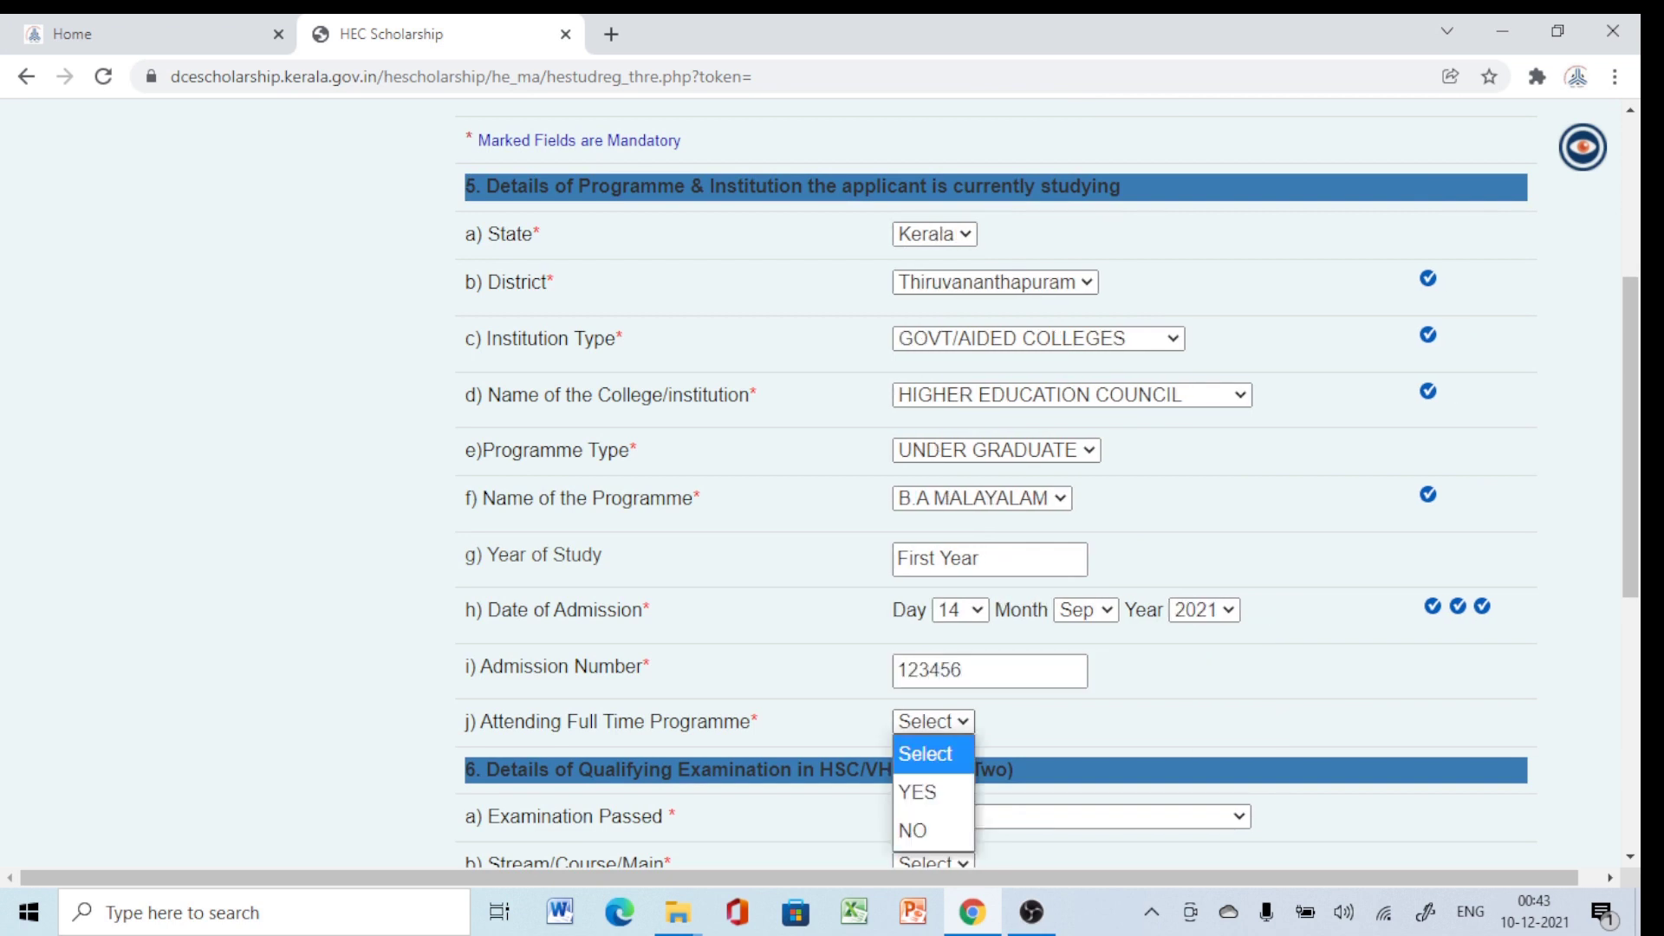
key("Down")
key("Return")
scroll(997, 485, "down", 1)
scroll(996, 485, "down", 3)
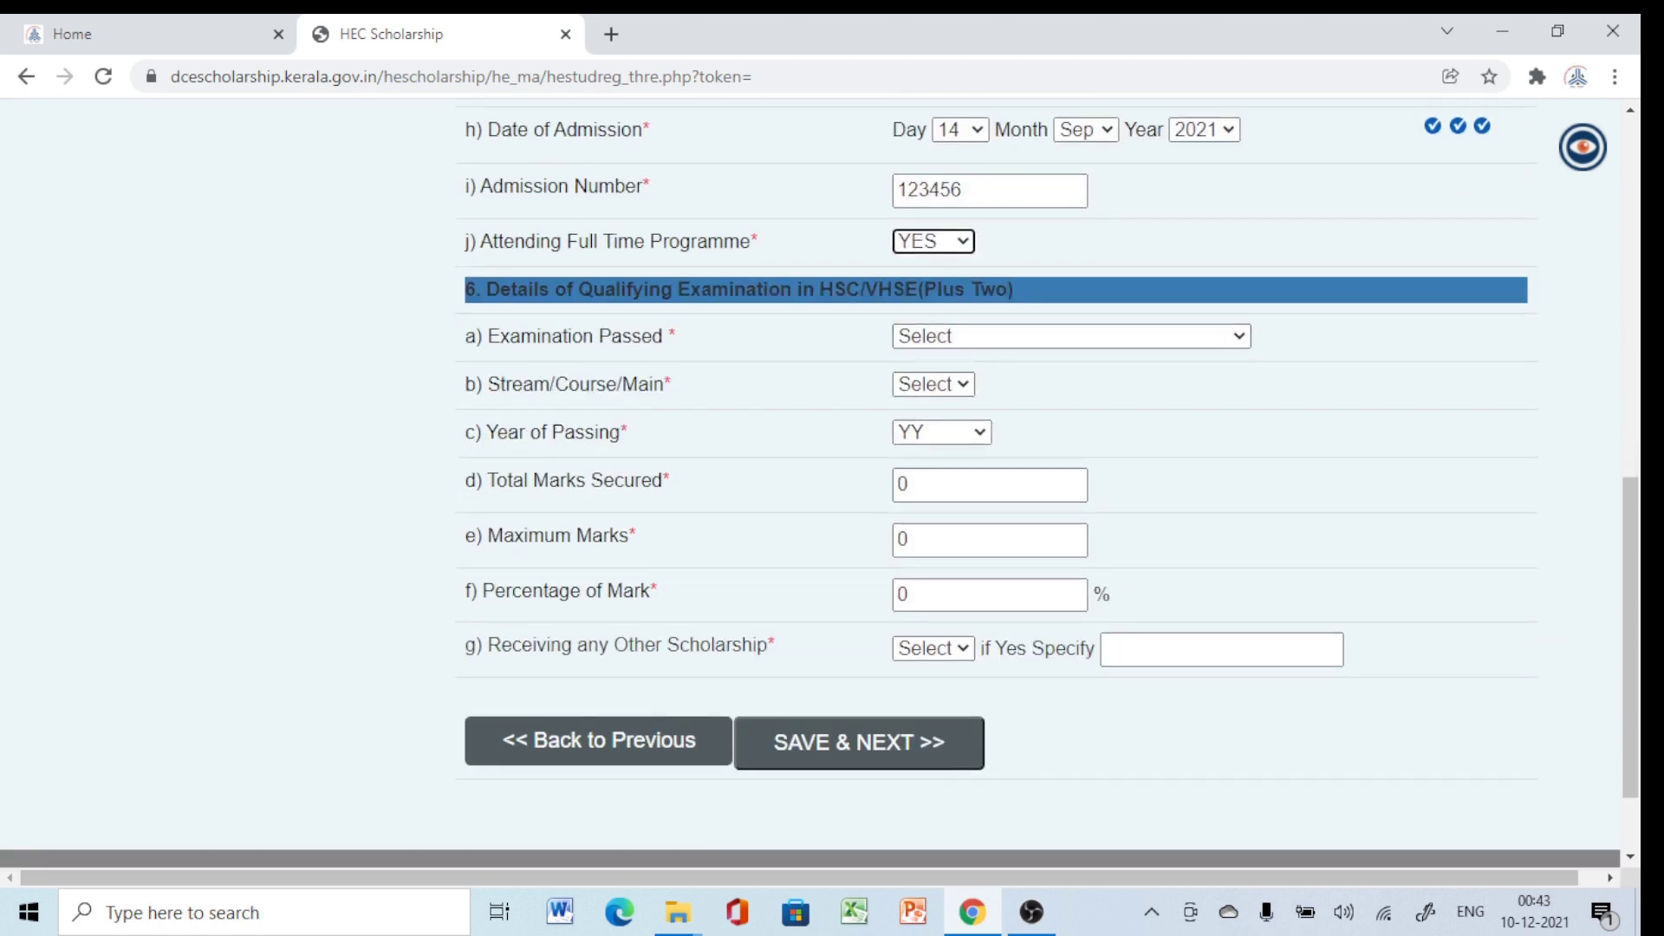
Choose HIGHER SECONDARY as the exam passed, with the Physics, Chemistry, Biology, Mathematics stream.
key("Tab")
key("alt+Down")
key("Down")
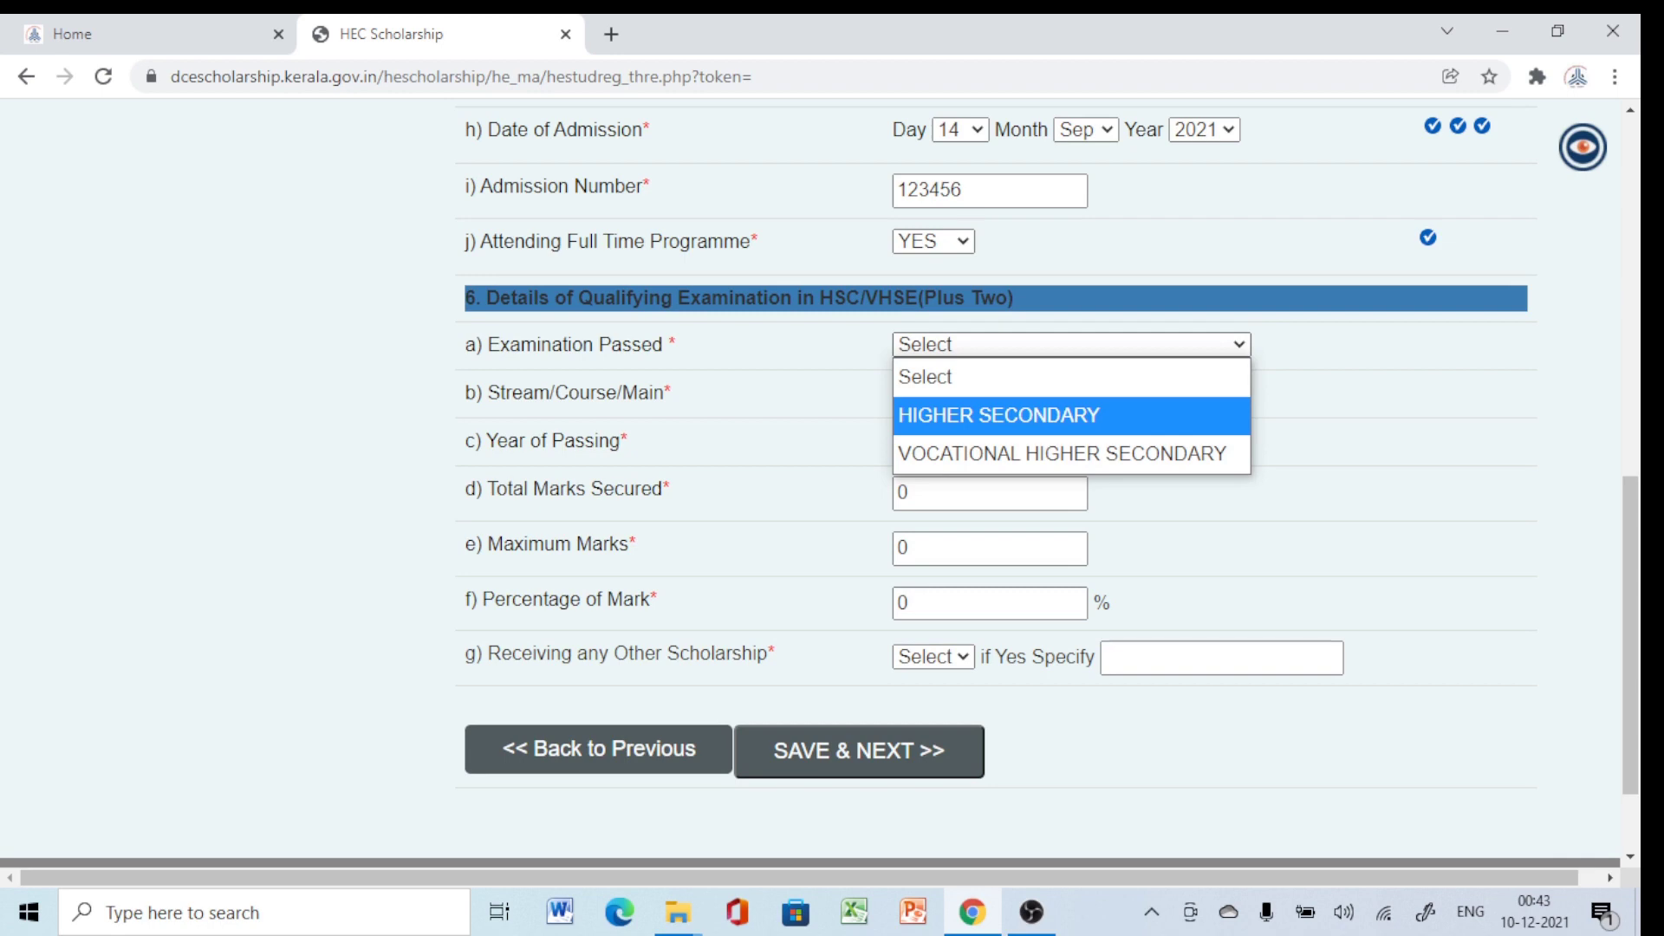
key("Return")
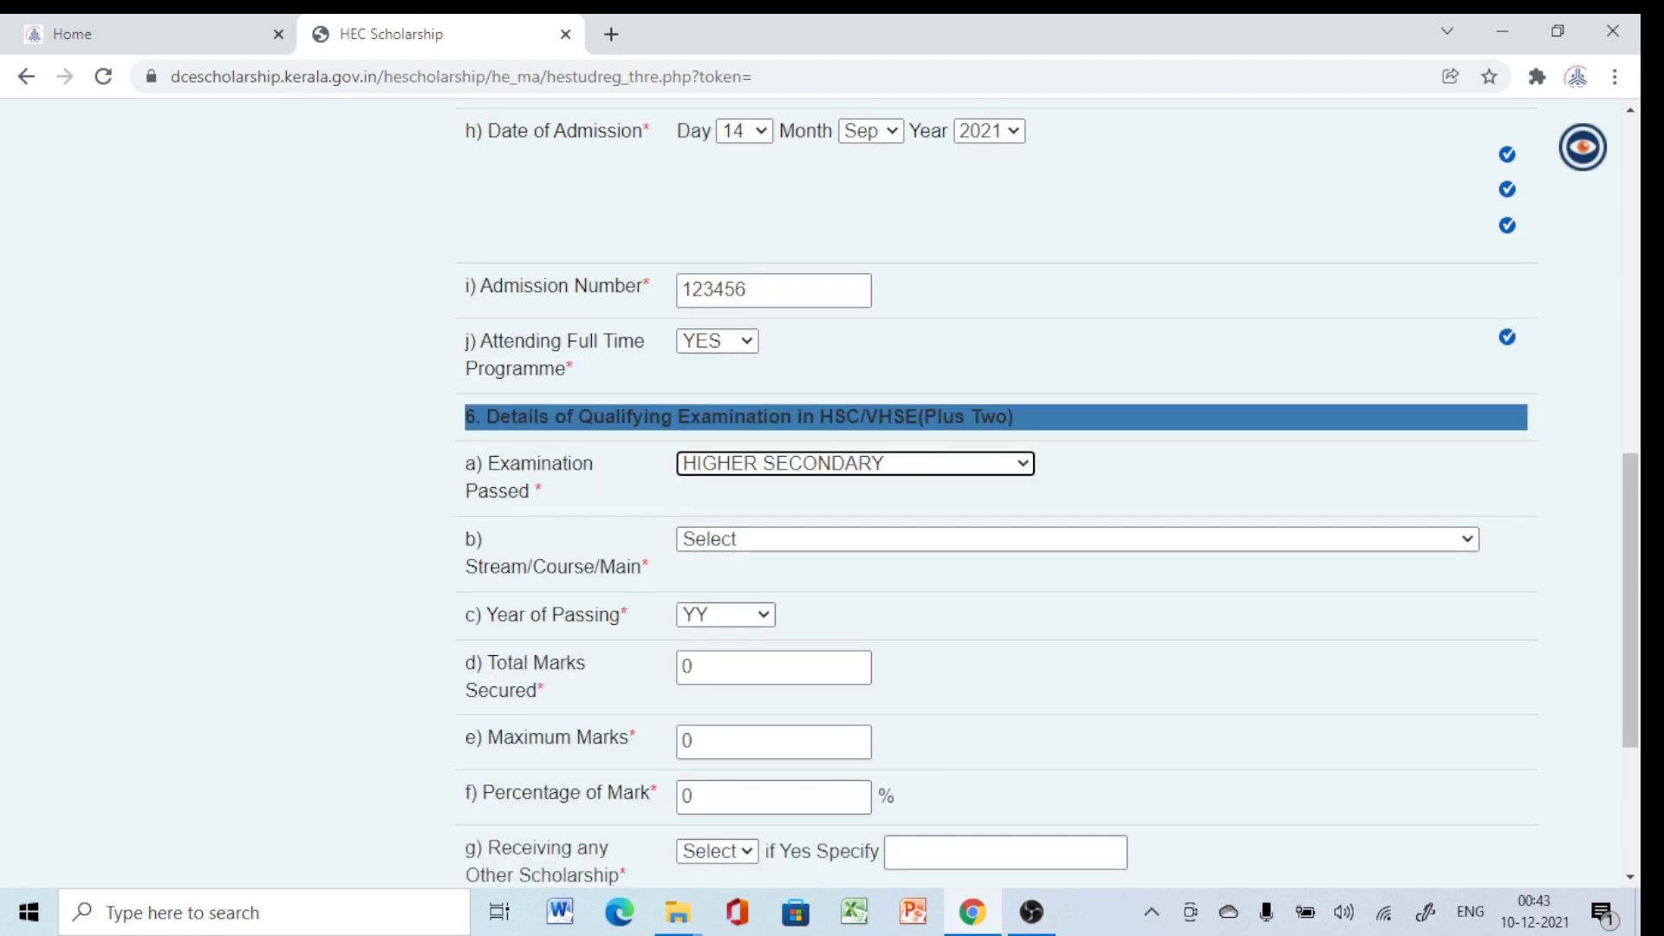
key("Tab")
key("alt+Down")
key("Down")
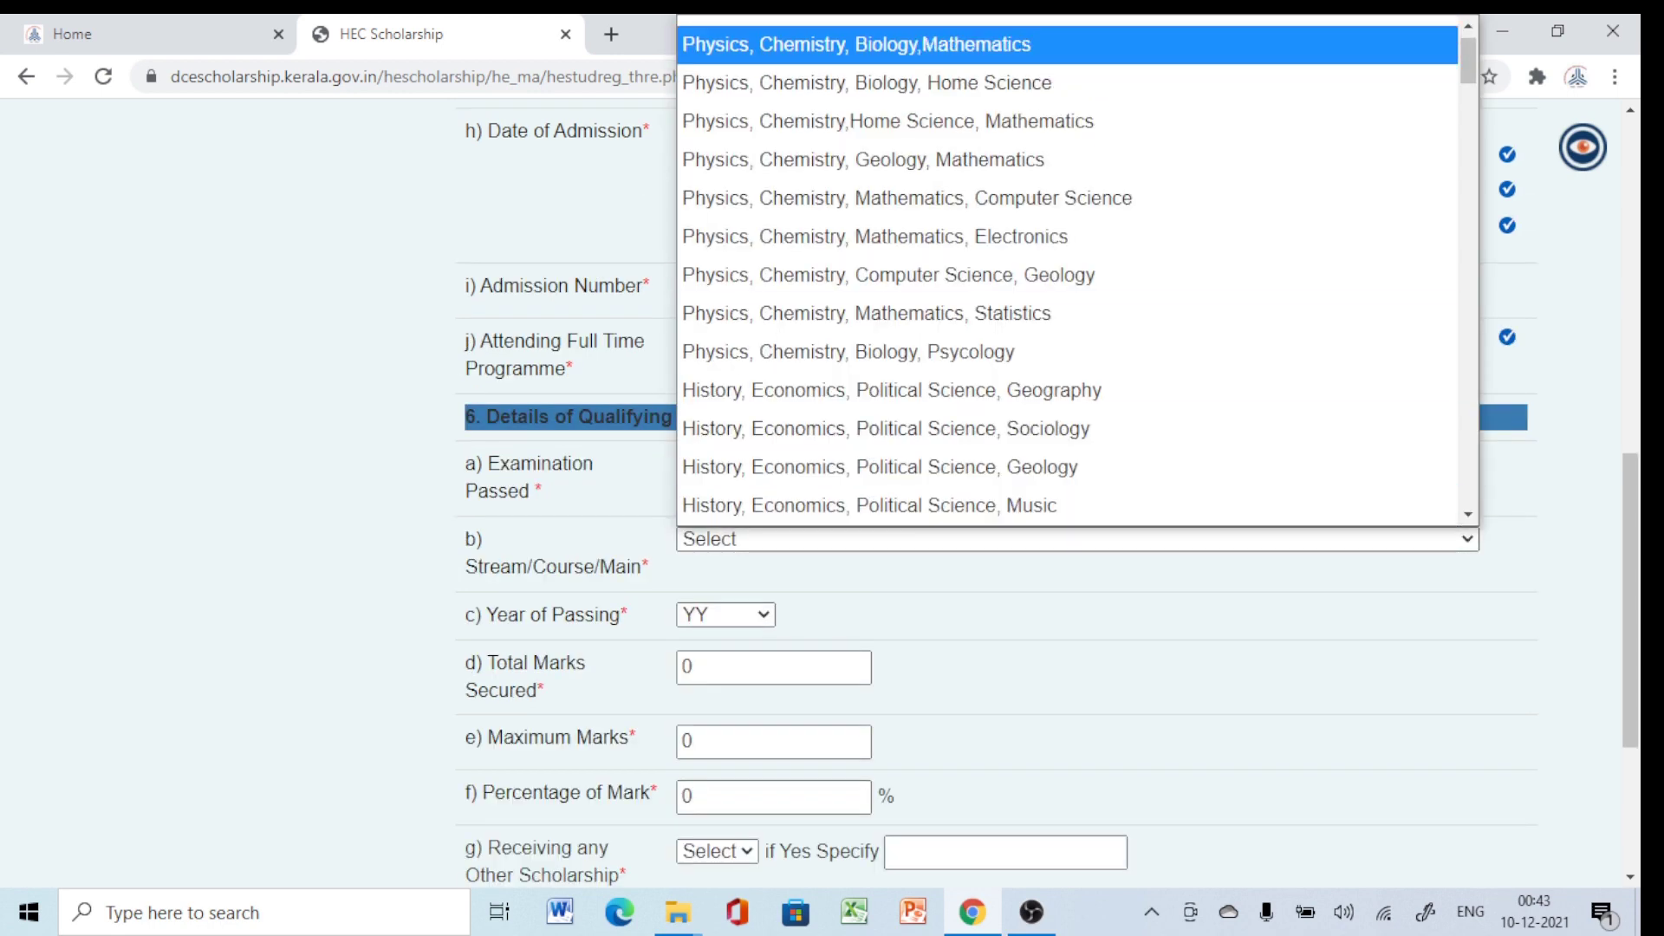
key("Return")
scroll(996, 494, "down", 1)
Enter 450 total marks out of 500 maximum so the percentage fills in.
key("Tab")
key("Tab")
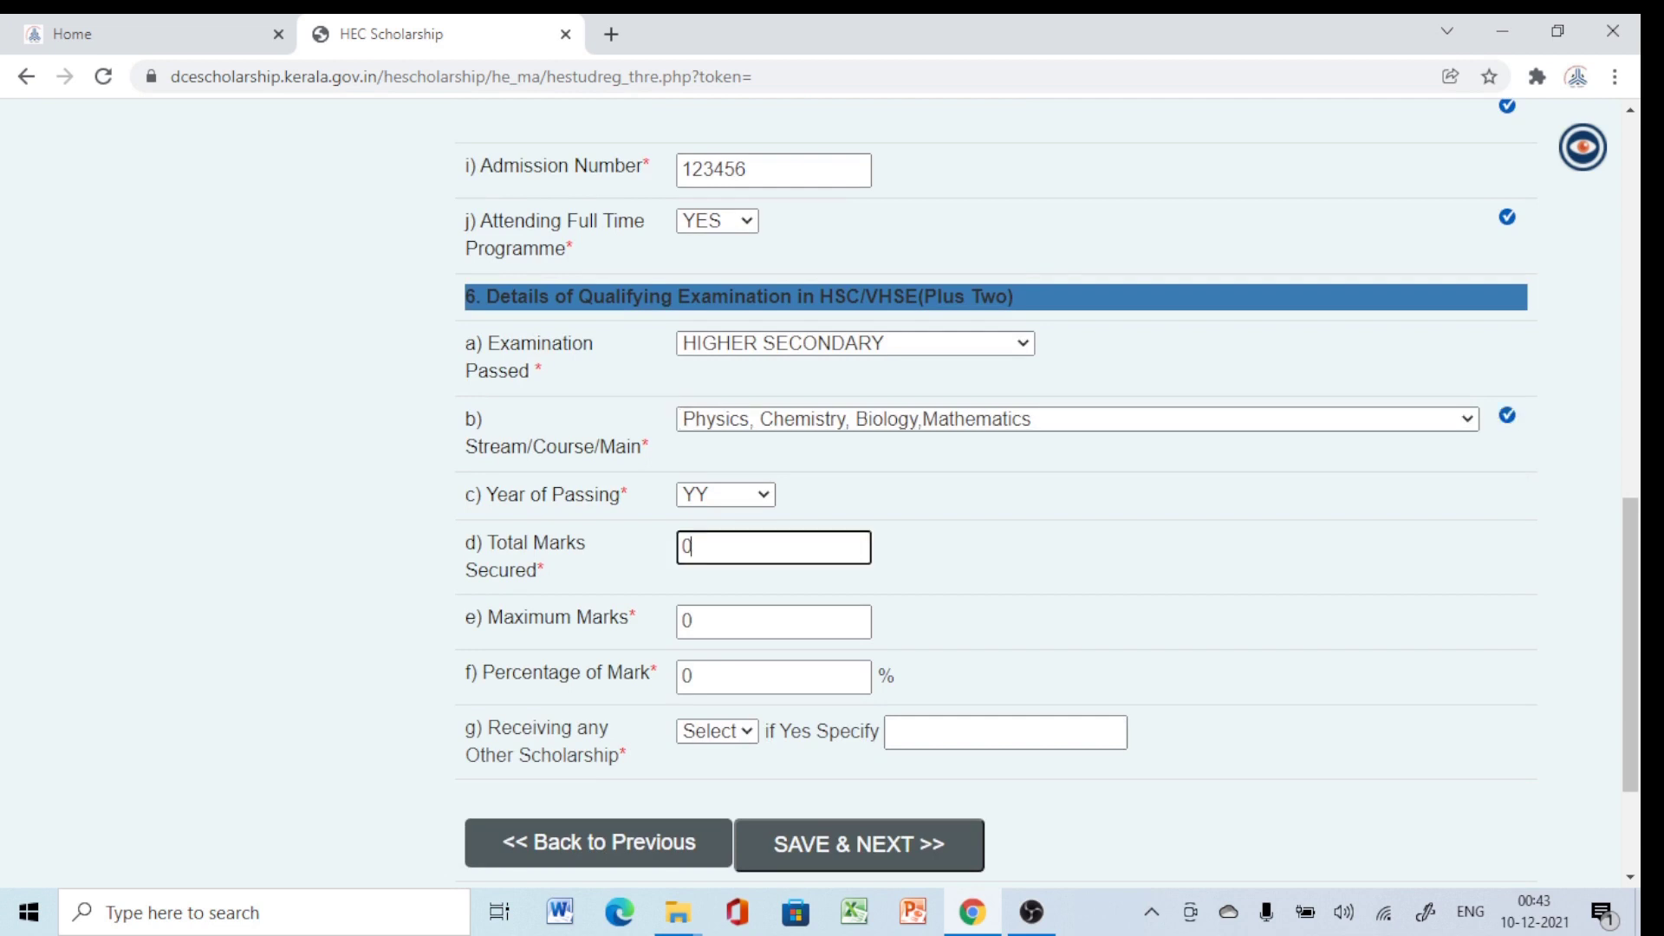
key("BackSpace")
type("450")
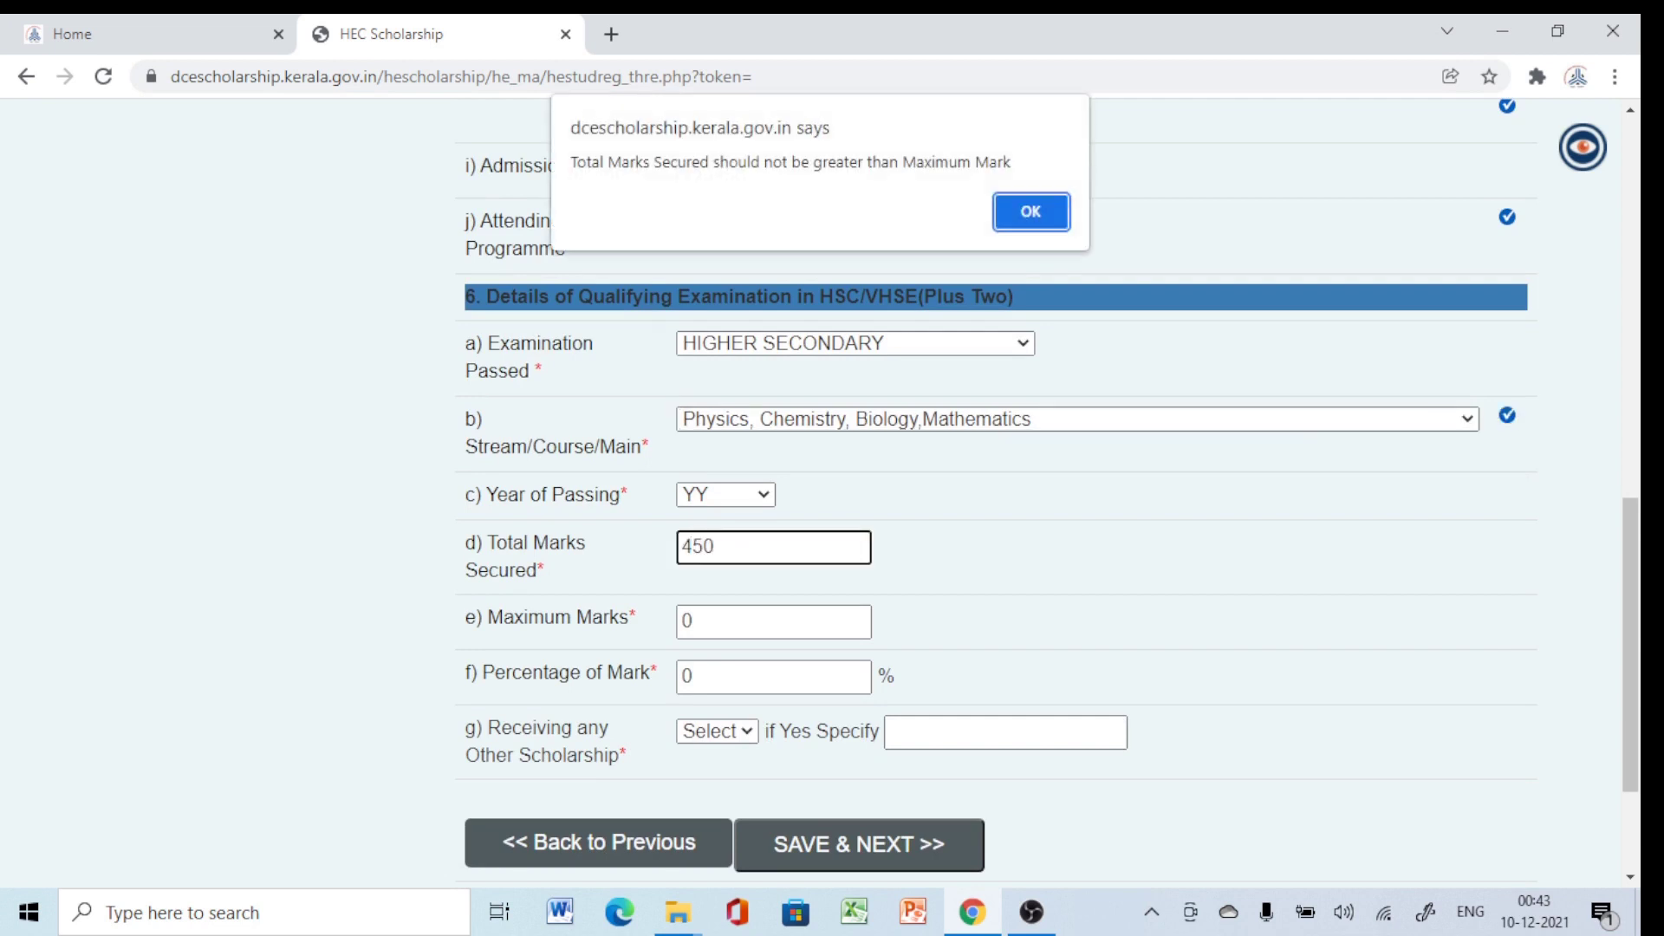
key("Return")
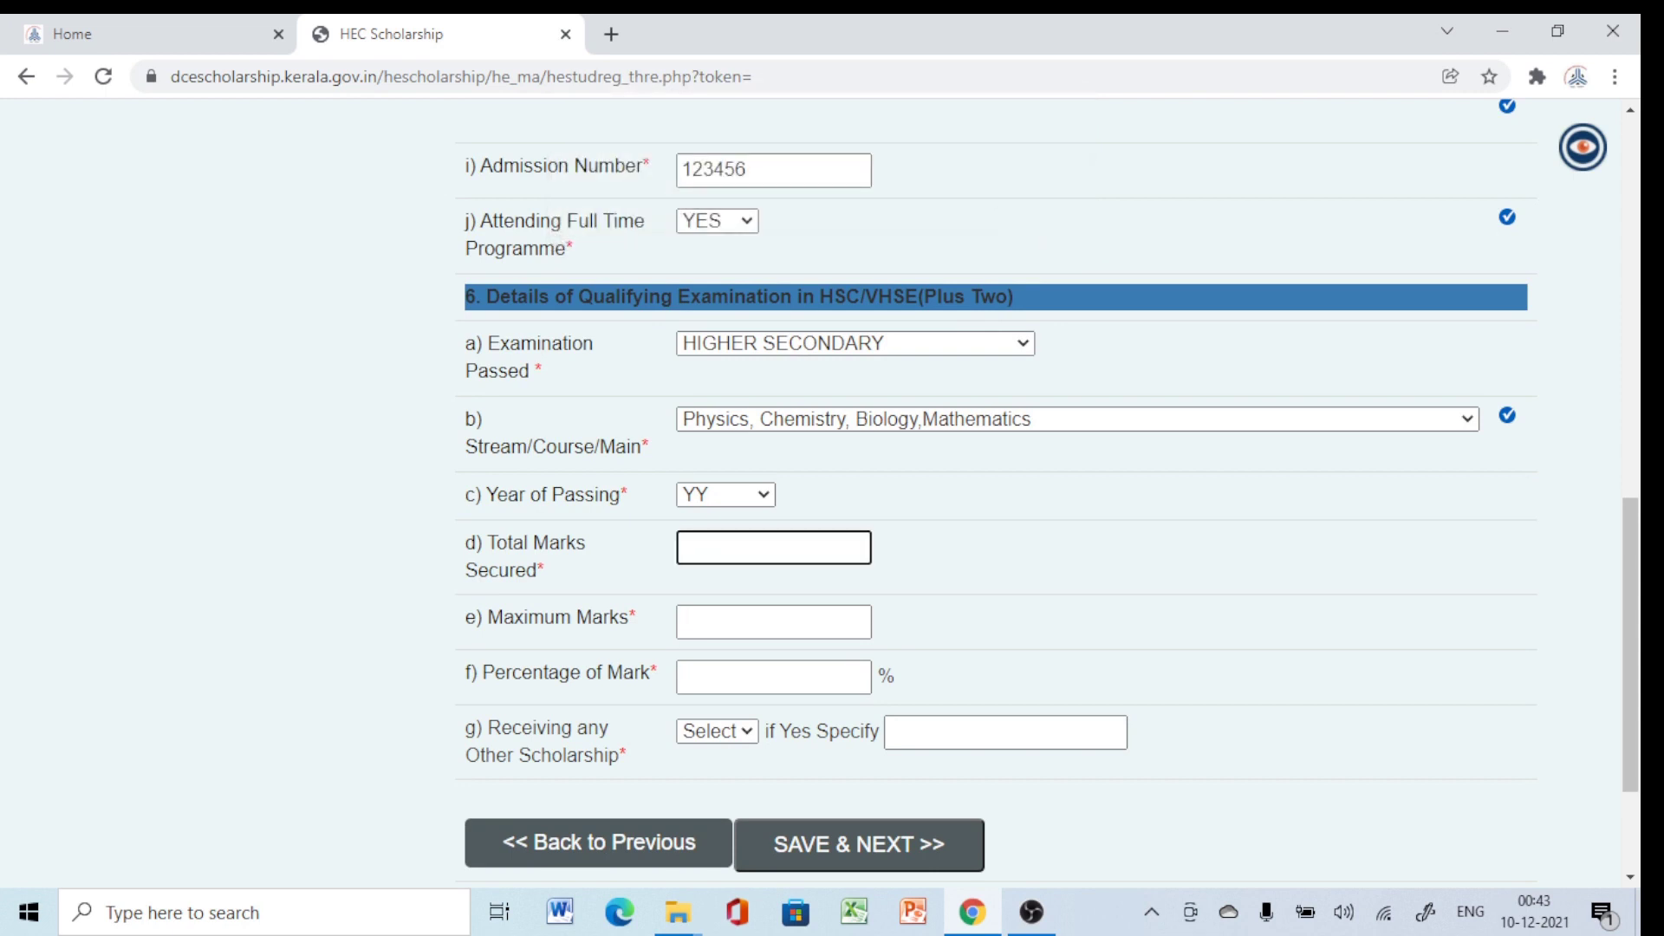
type("450")
key("Tab")
type("5")
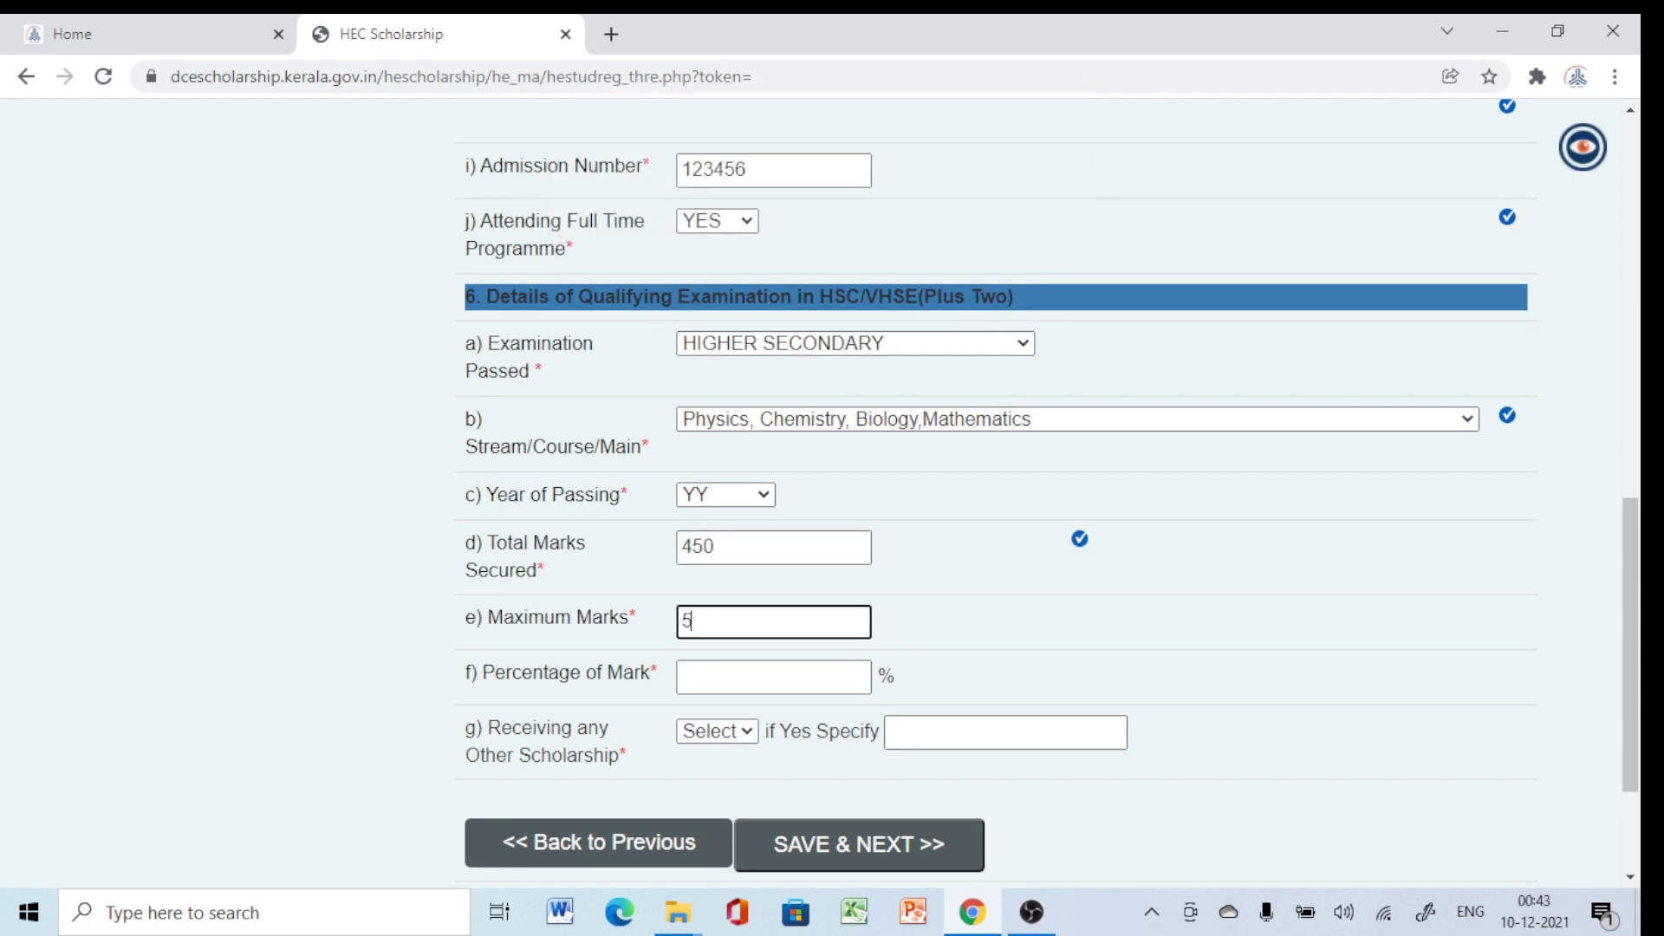
type("00")
key("Tab")
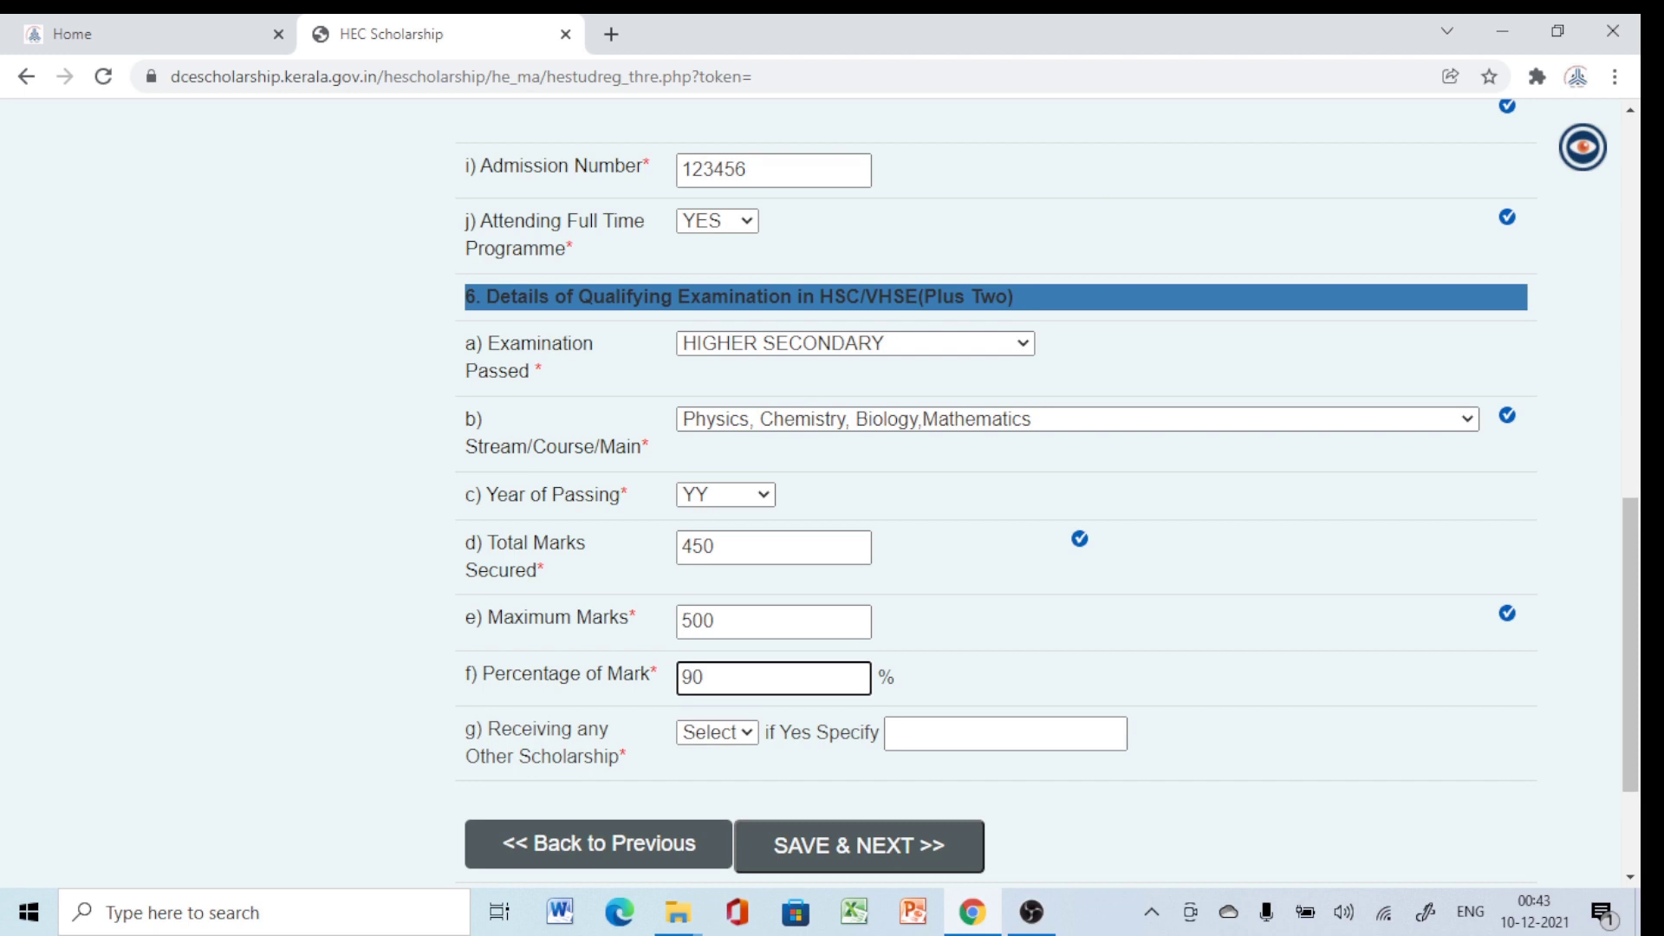
scroll(819, 492, "down", 3)
scroll(819, 492, "down", 1)
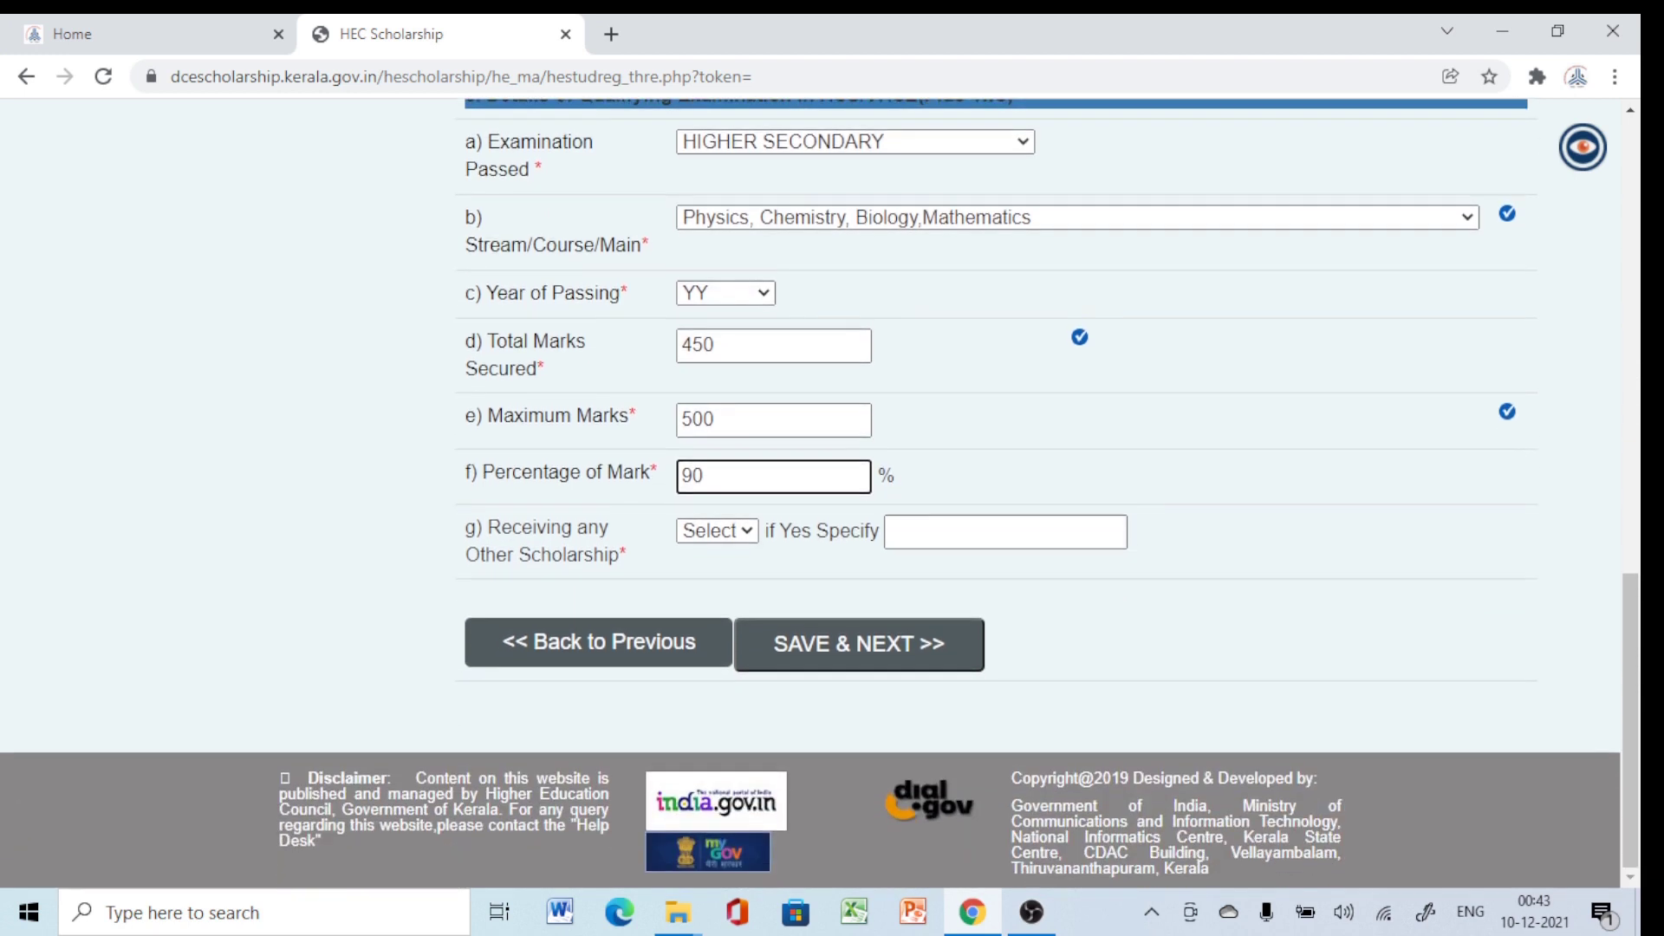
Answer NO to receiving any other scholarship.
key("Tab")
key("alt+Down")
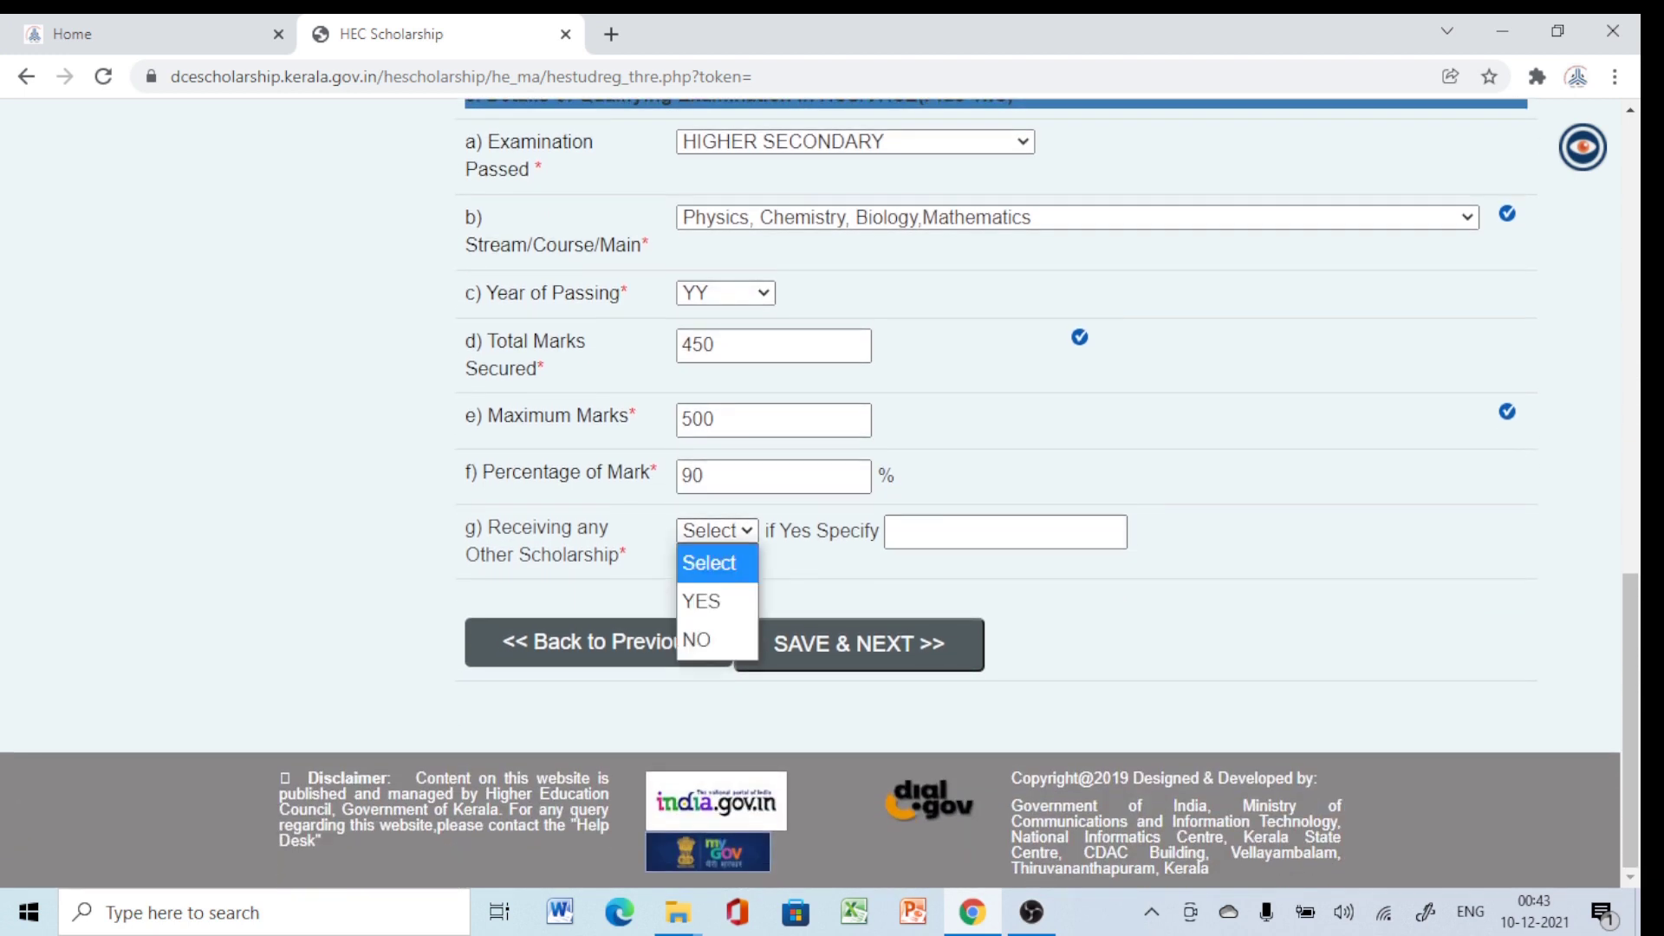
key("Down")
key("Up")
key("Down")
key("Down")
key("Return")
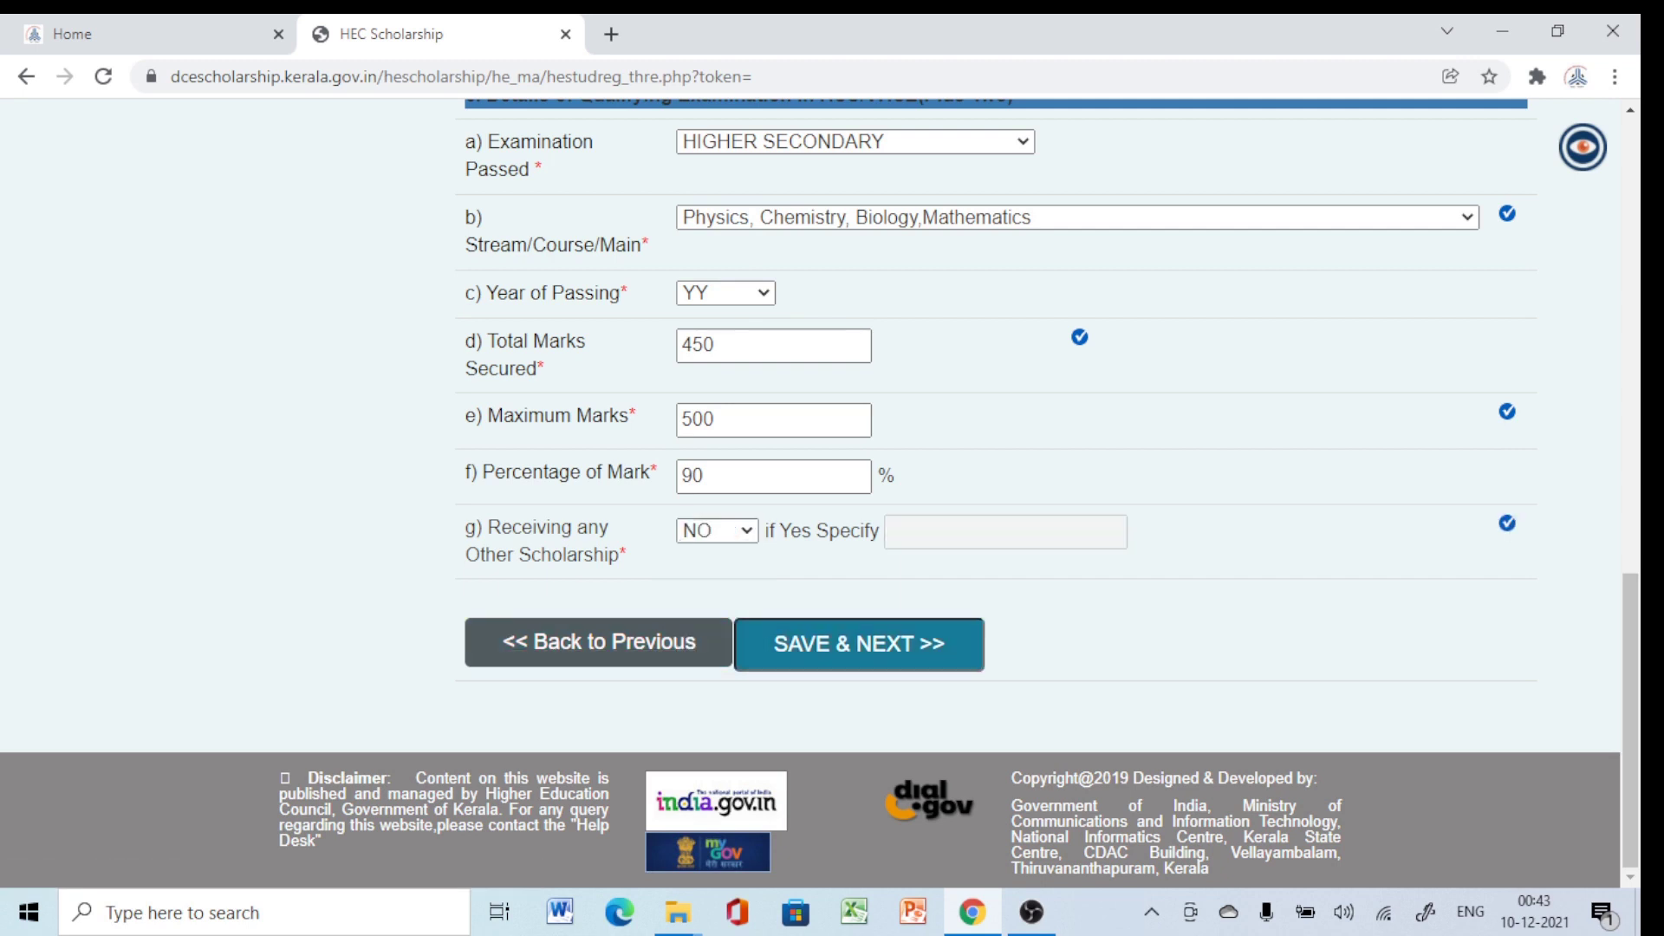
Set Year of Passing to 2020-21 and save the exam details.
left_click(858, 643)
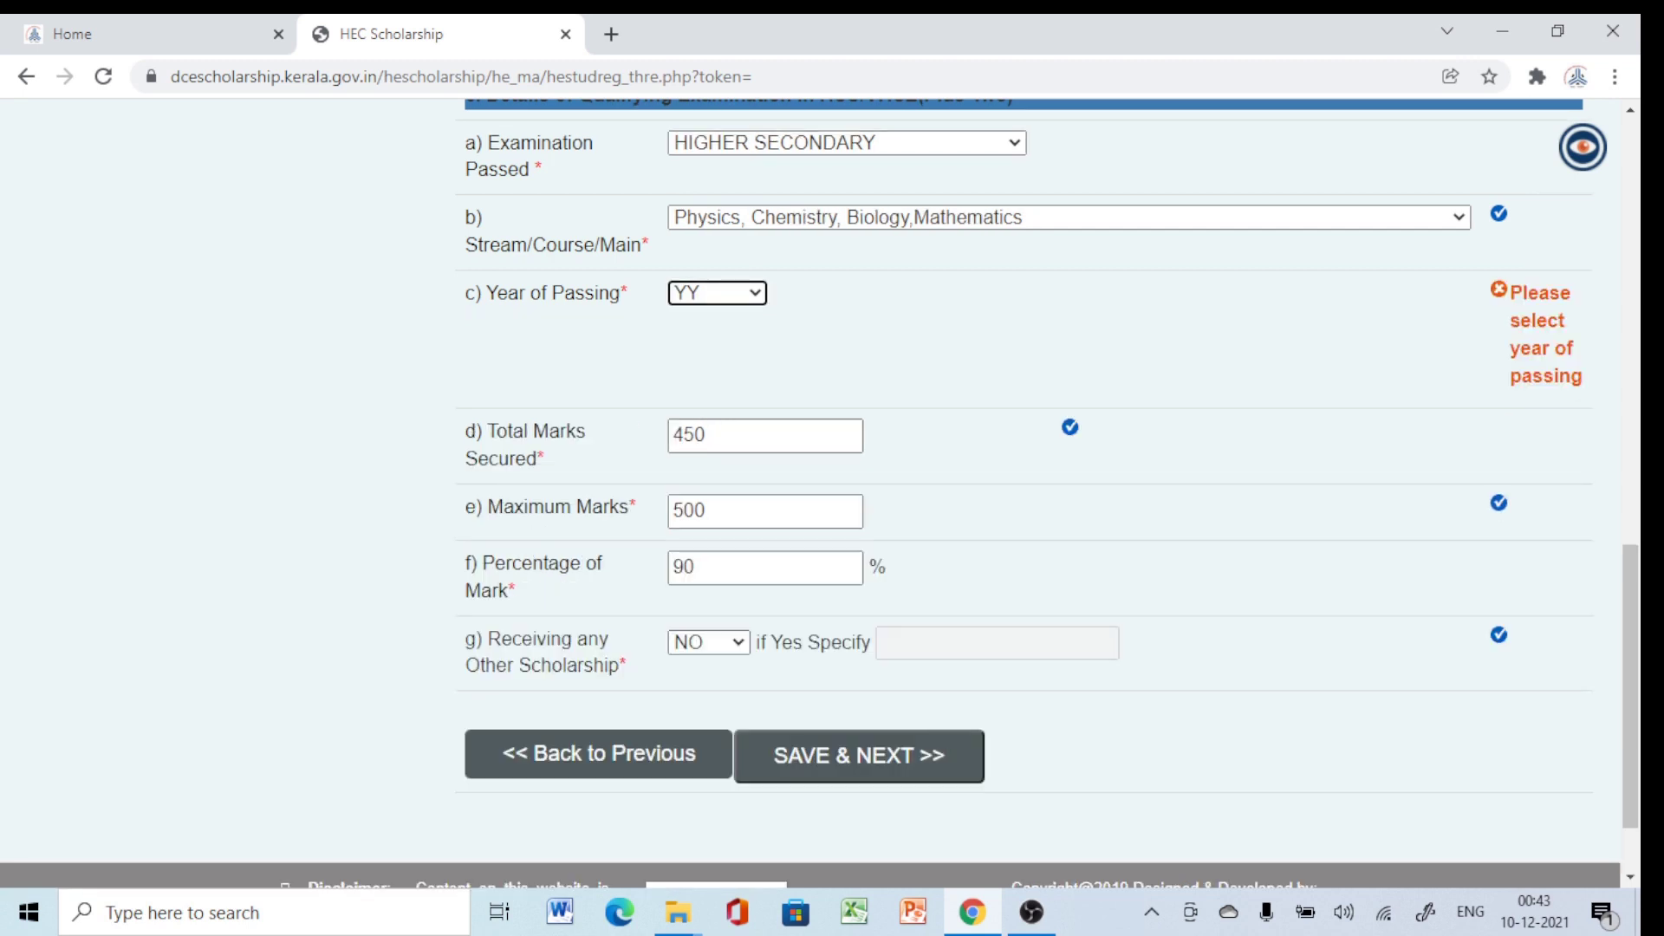
key("alt+Down")
scroll(718, 590, "down", 3)
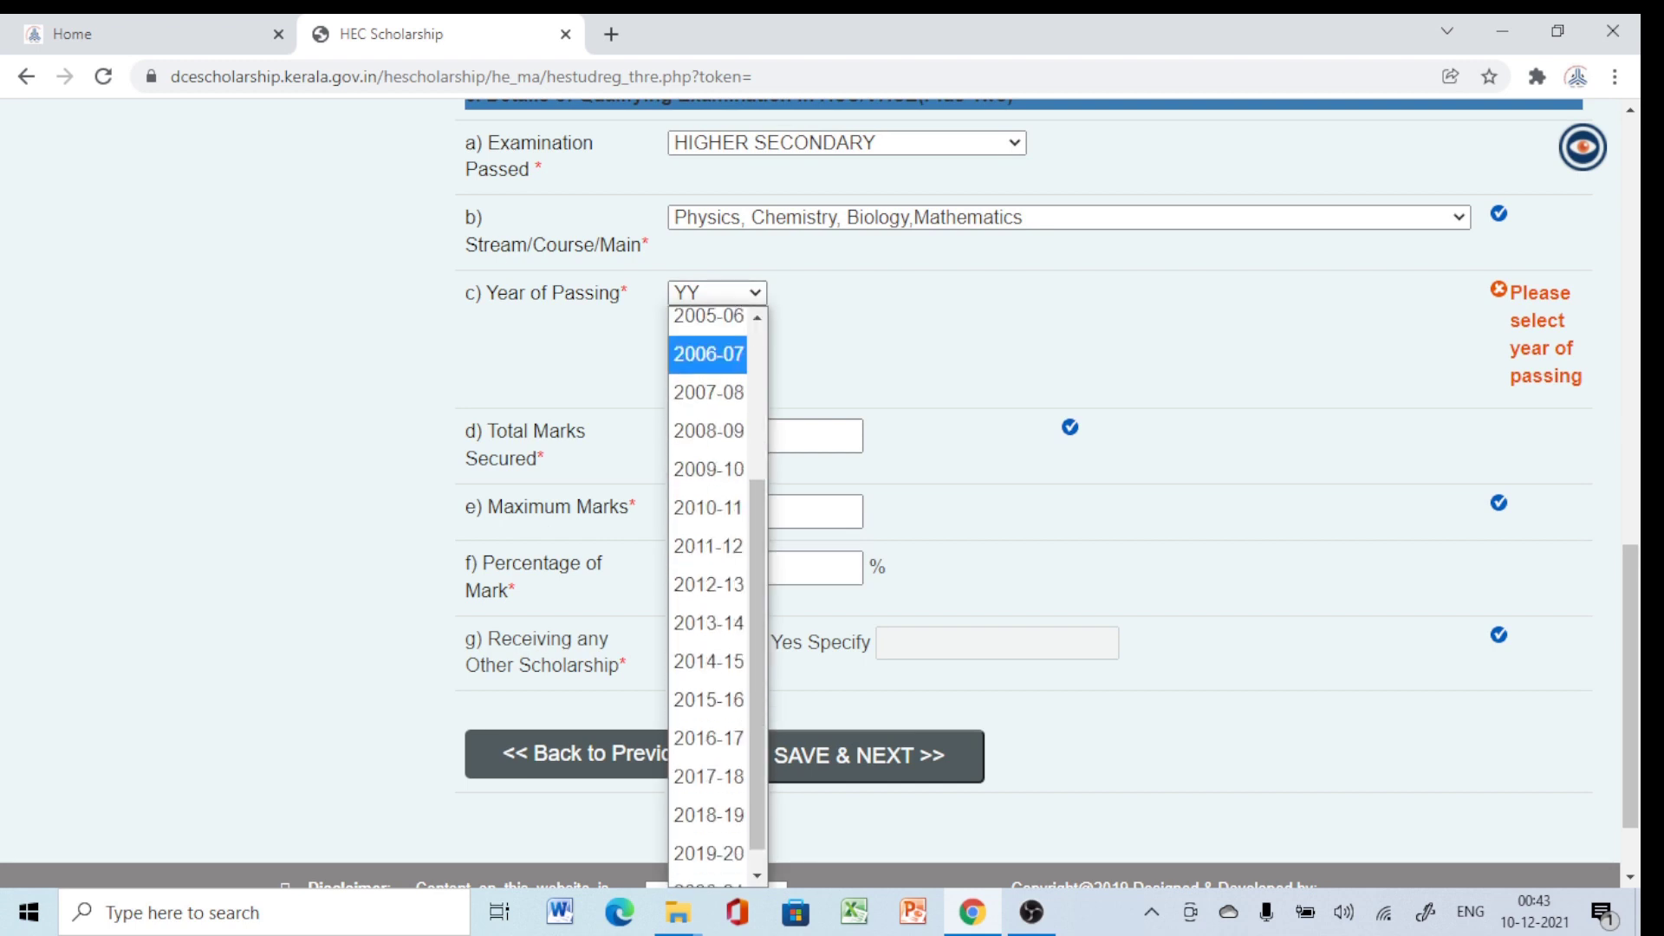
key("Up")
key("Down")
key("Down")
key("Down")
scroll(718, 589, "down", 1)
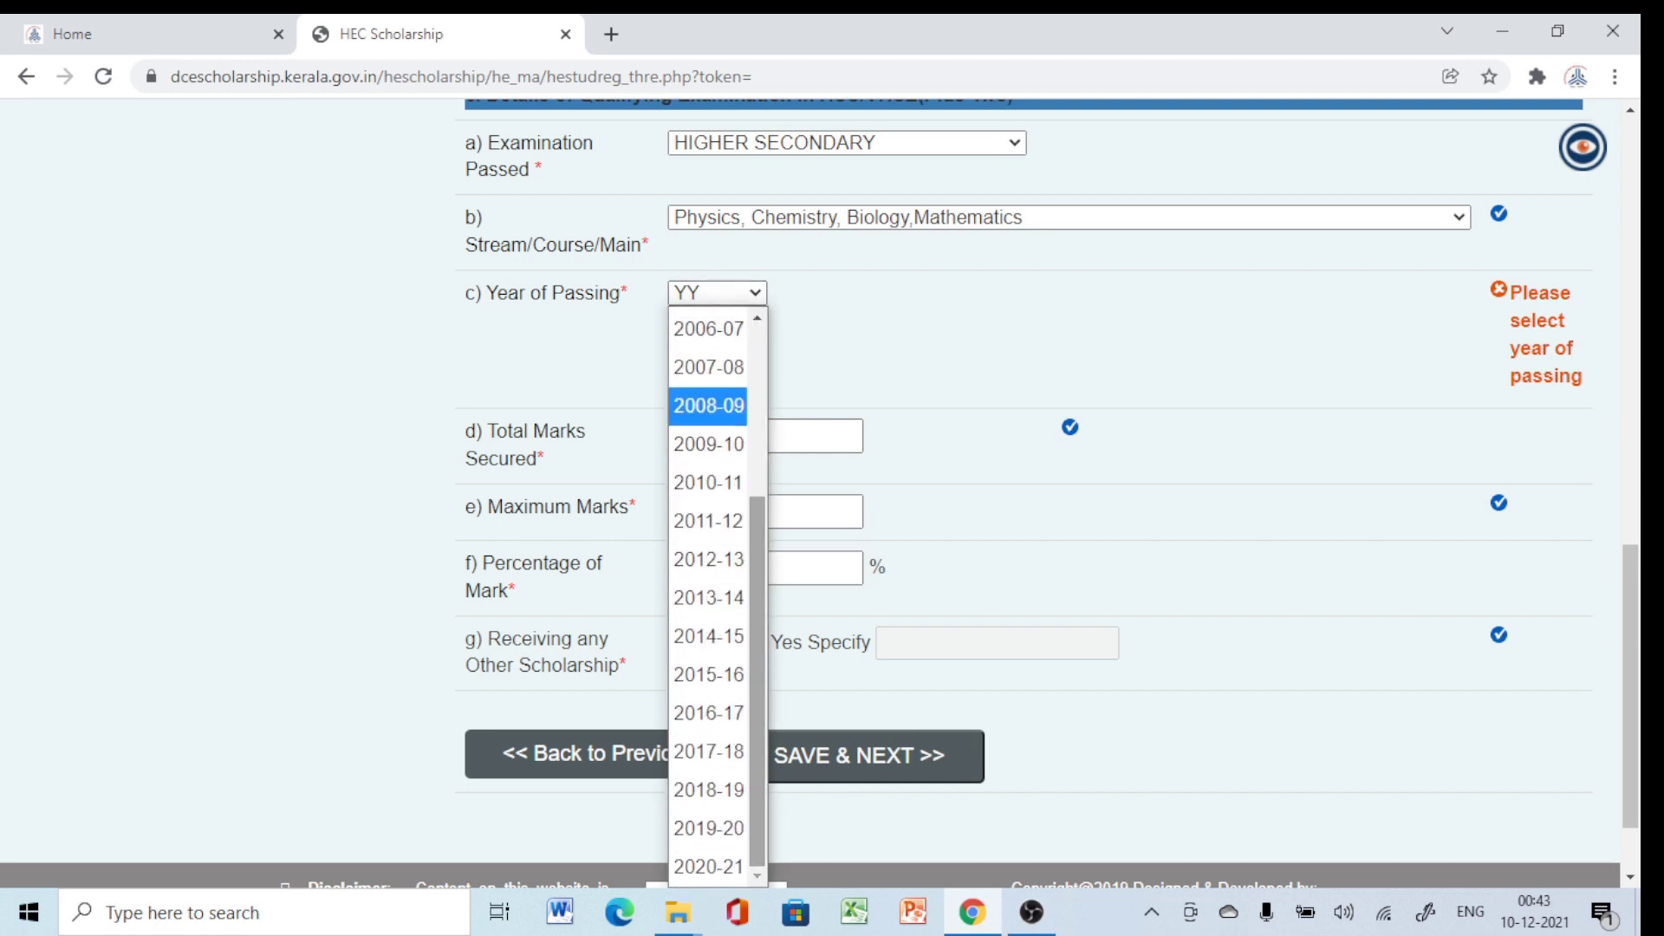
key("Down")
key("Down")
key("Down")
key("Down")
key("Down")
key("Down")
key("Down")
key("Down")
key("Down")
key("Down")
key("Down")
key("Up")
key("Up")
key("Up")
key("Down")
key("Down")
key("Down")
key("Down")
key("Return")
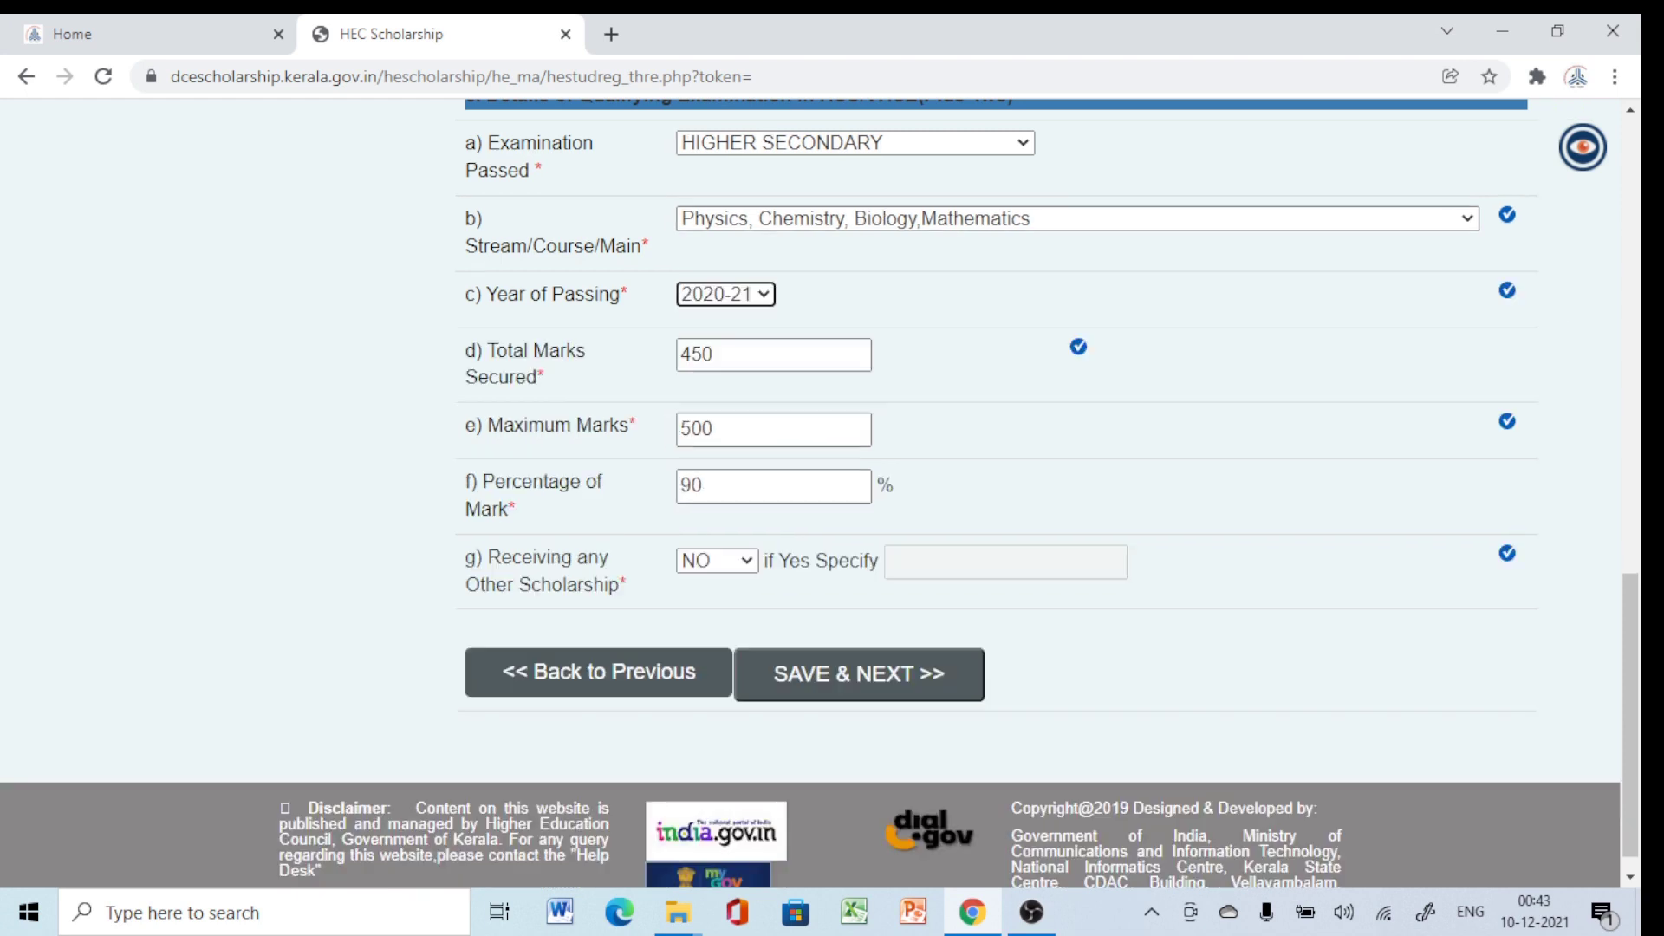
left_click(859, 674)
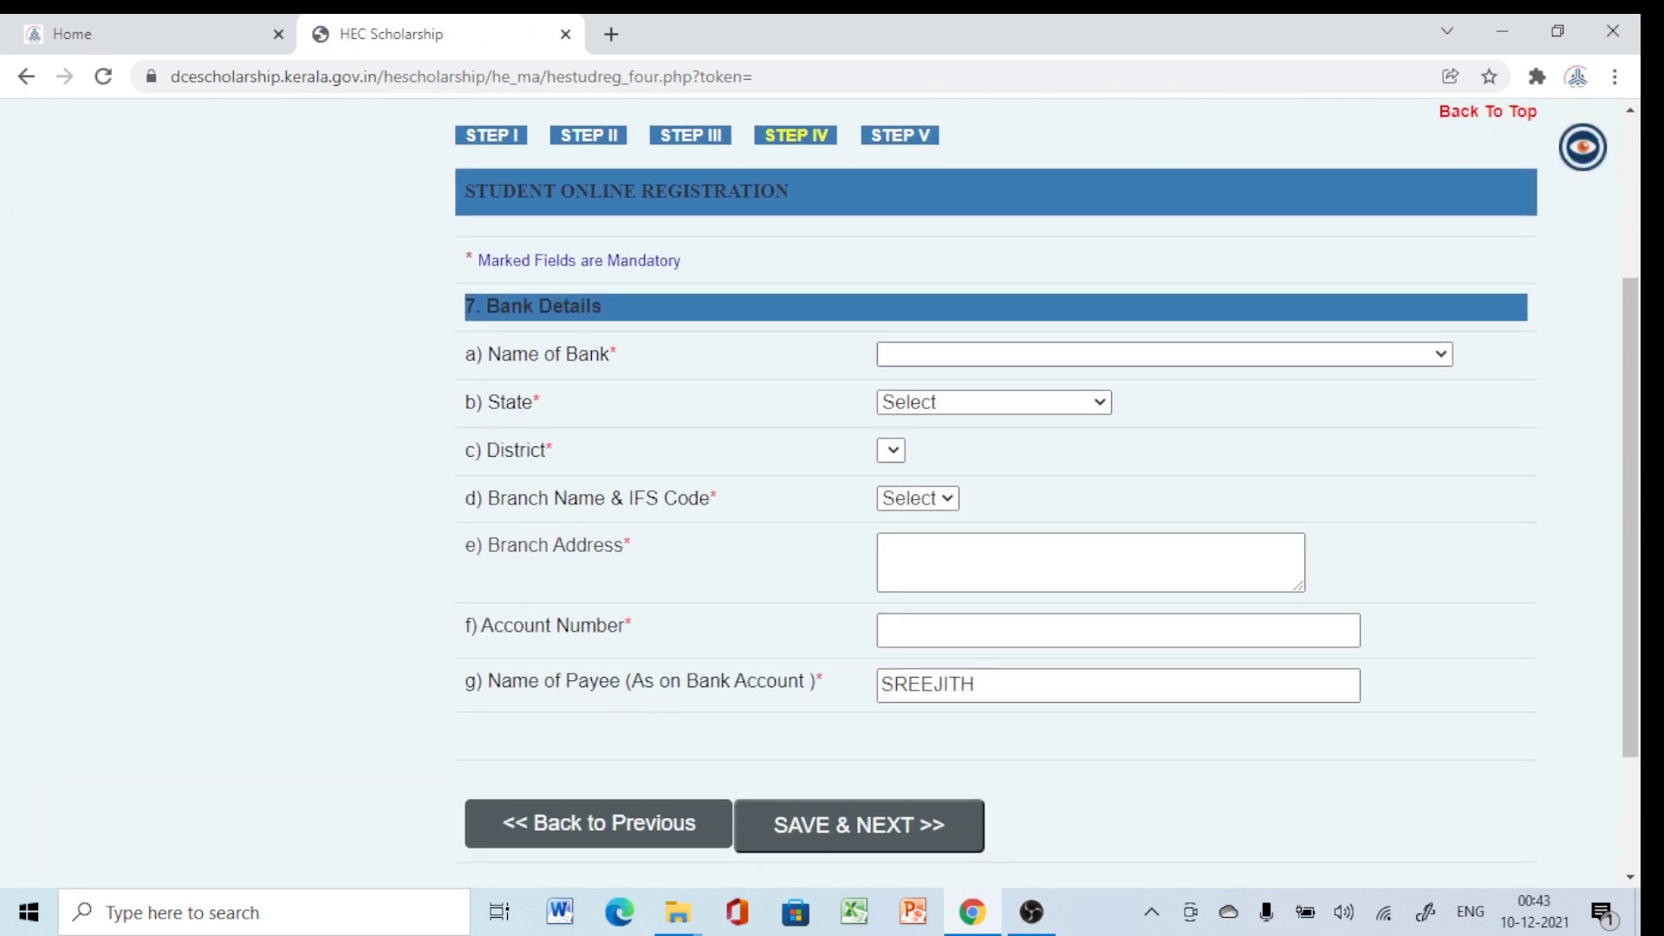
Select STATE BANK OF INDIA as the bank.
key("alt+Down")
key("Down")
key("i")
key("d")
key("k")
scroll(1161, 624, "down", 5)
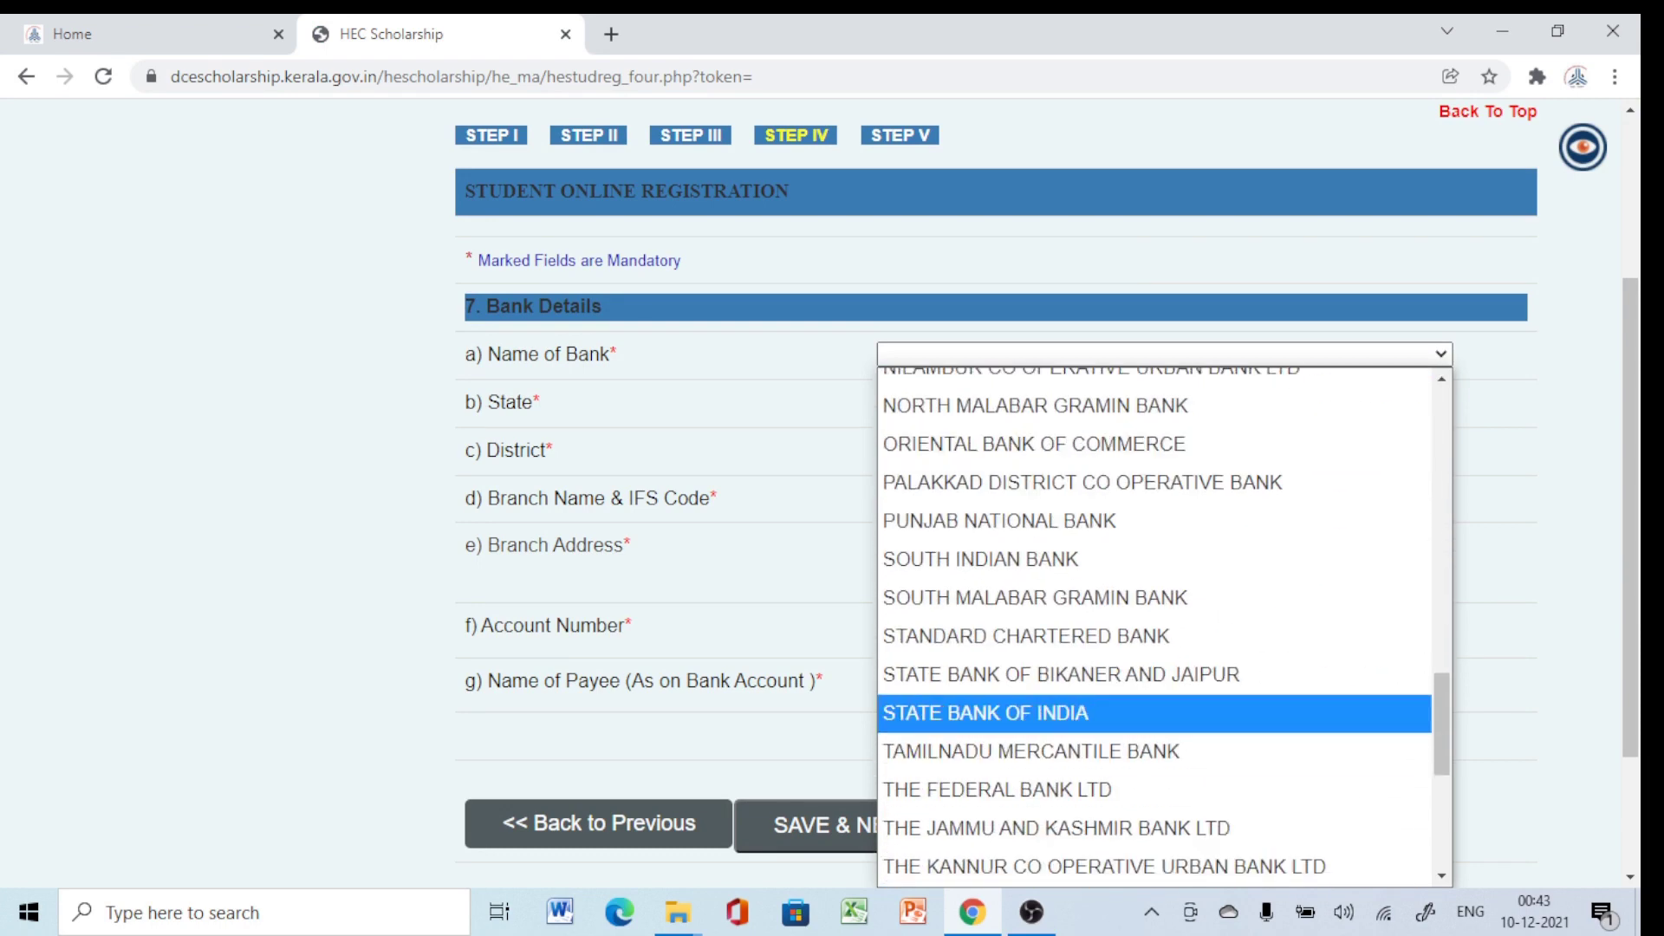
left_click(983, 713)
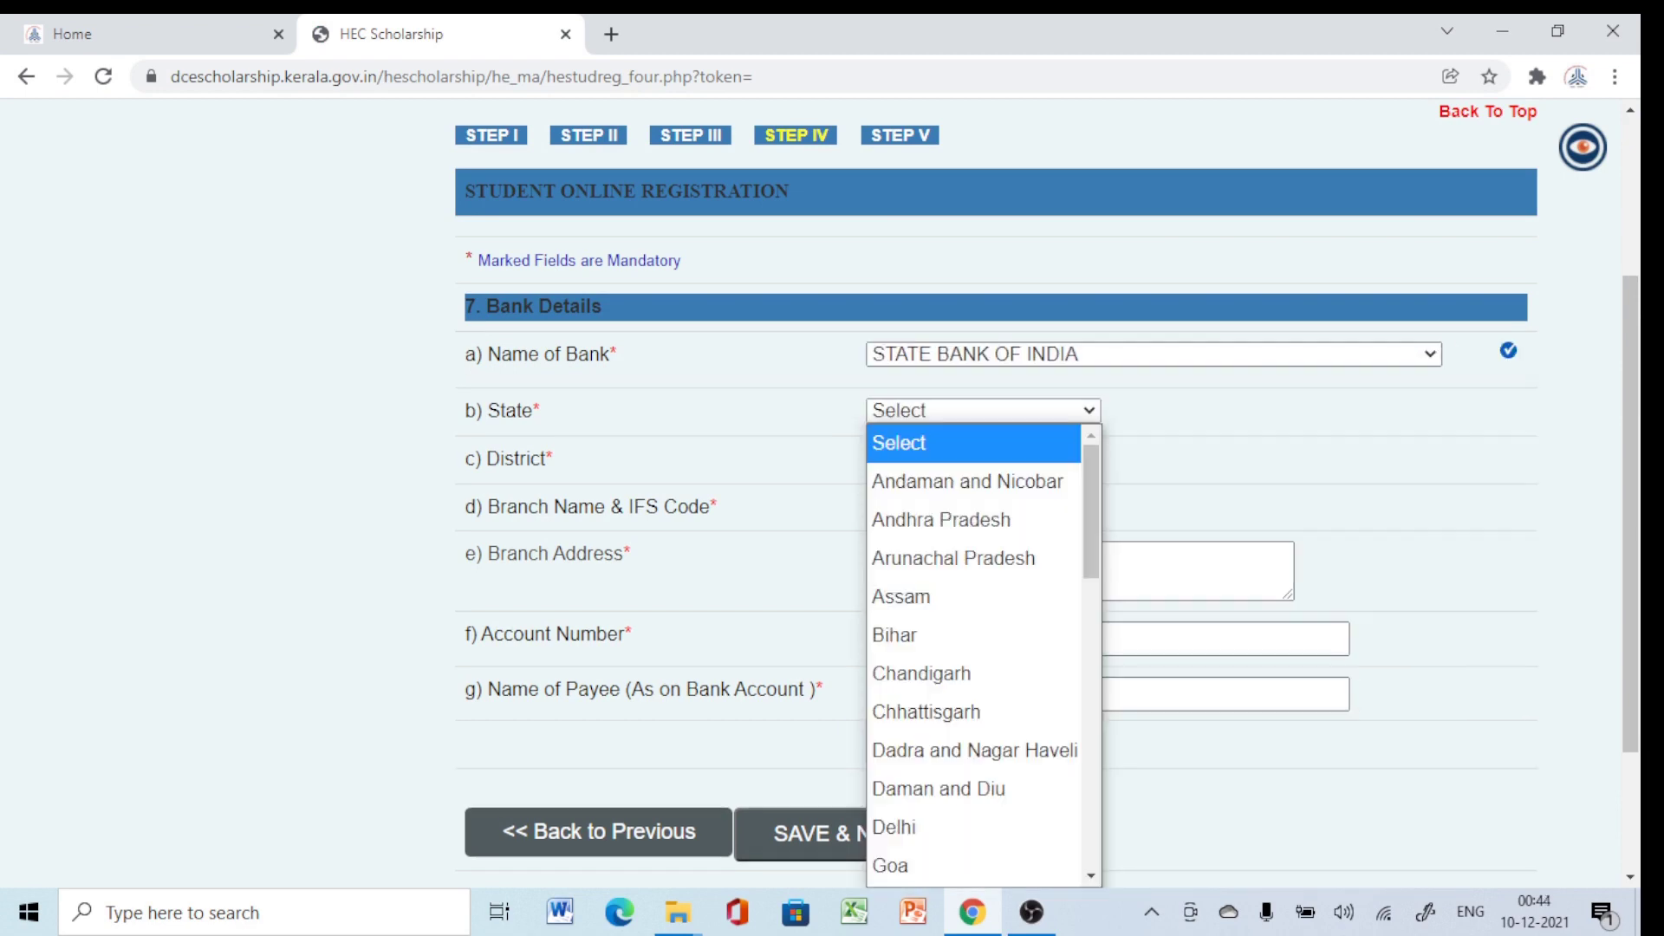
Set the bank location to Kerala, Thiruvananthapuram, branch AKKULAM - SBIN0070581.
left_click(983, 410)
scroll(975, 650, "down", 2)
scroll(975, 649, "up", 2)
scroll(975, 649, "down", 2)
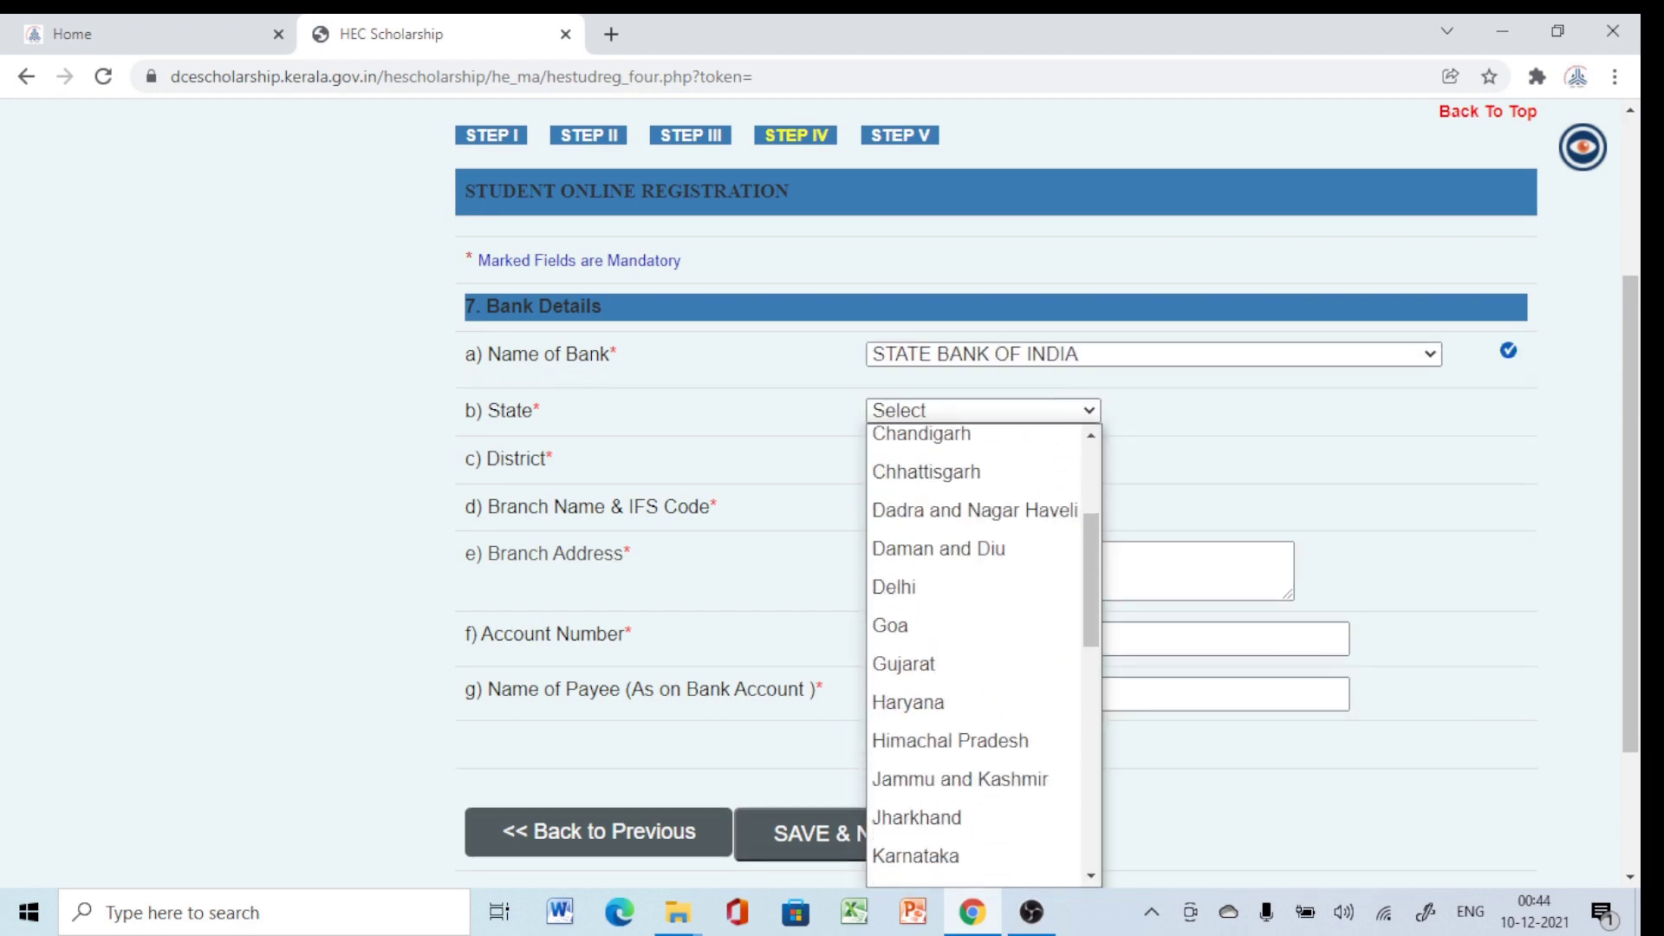
scroll(975, 745, "down", 3)
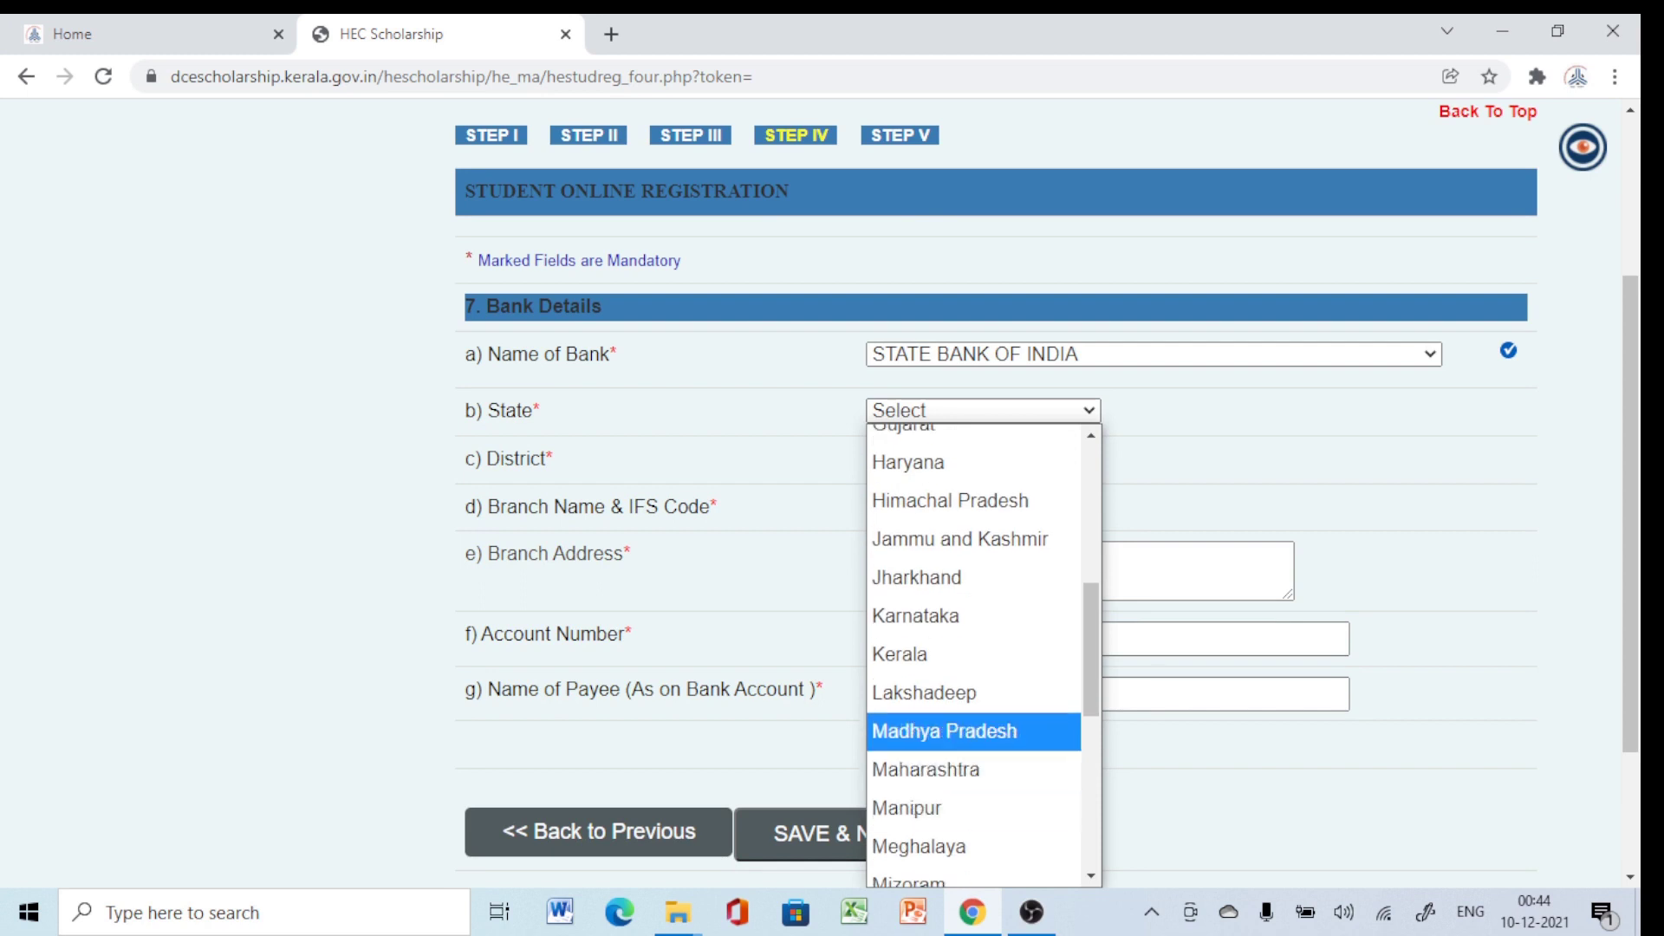
left_click(975, 655)
left_click(968, 458)
scroll(971, 386, "down", 1)
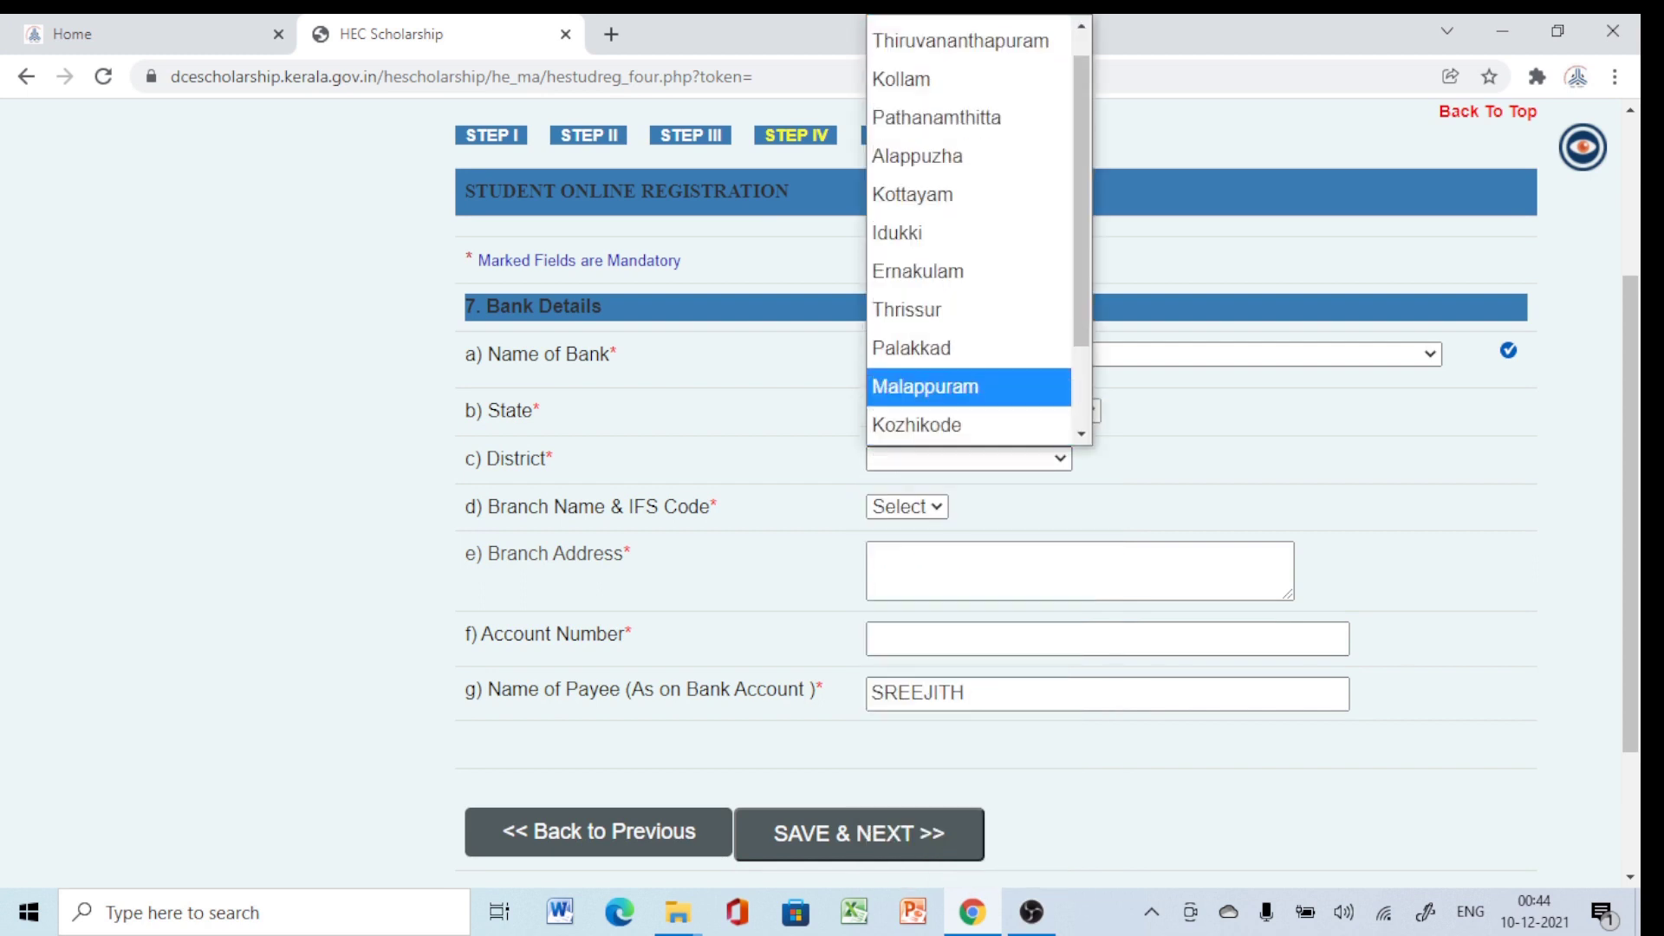
left_click(960, 41)
left_click(1100, 506)
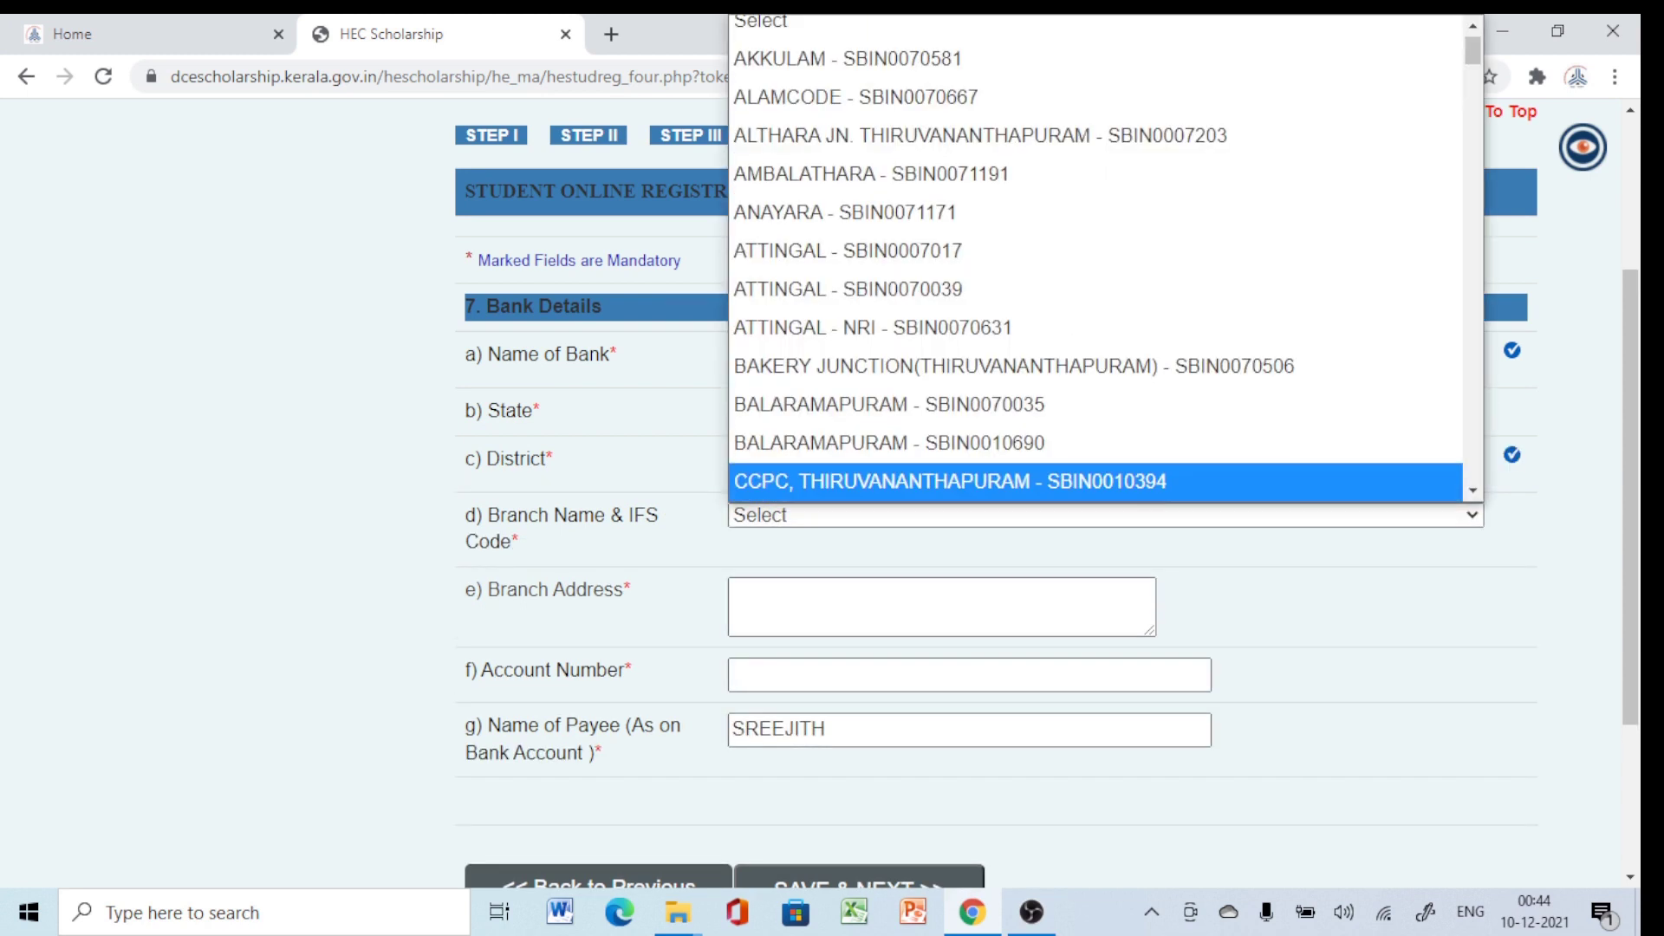
left_click(847, 72)
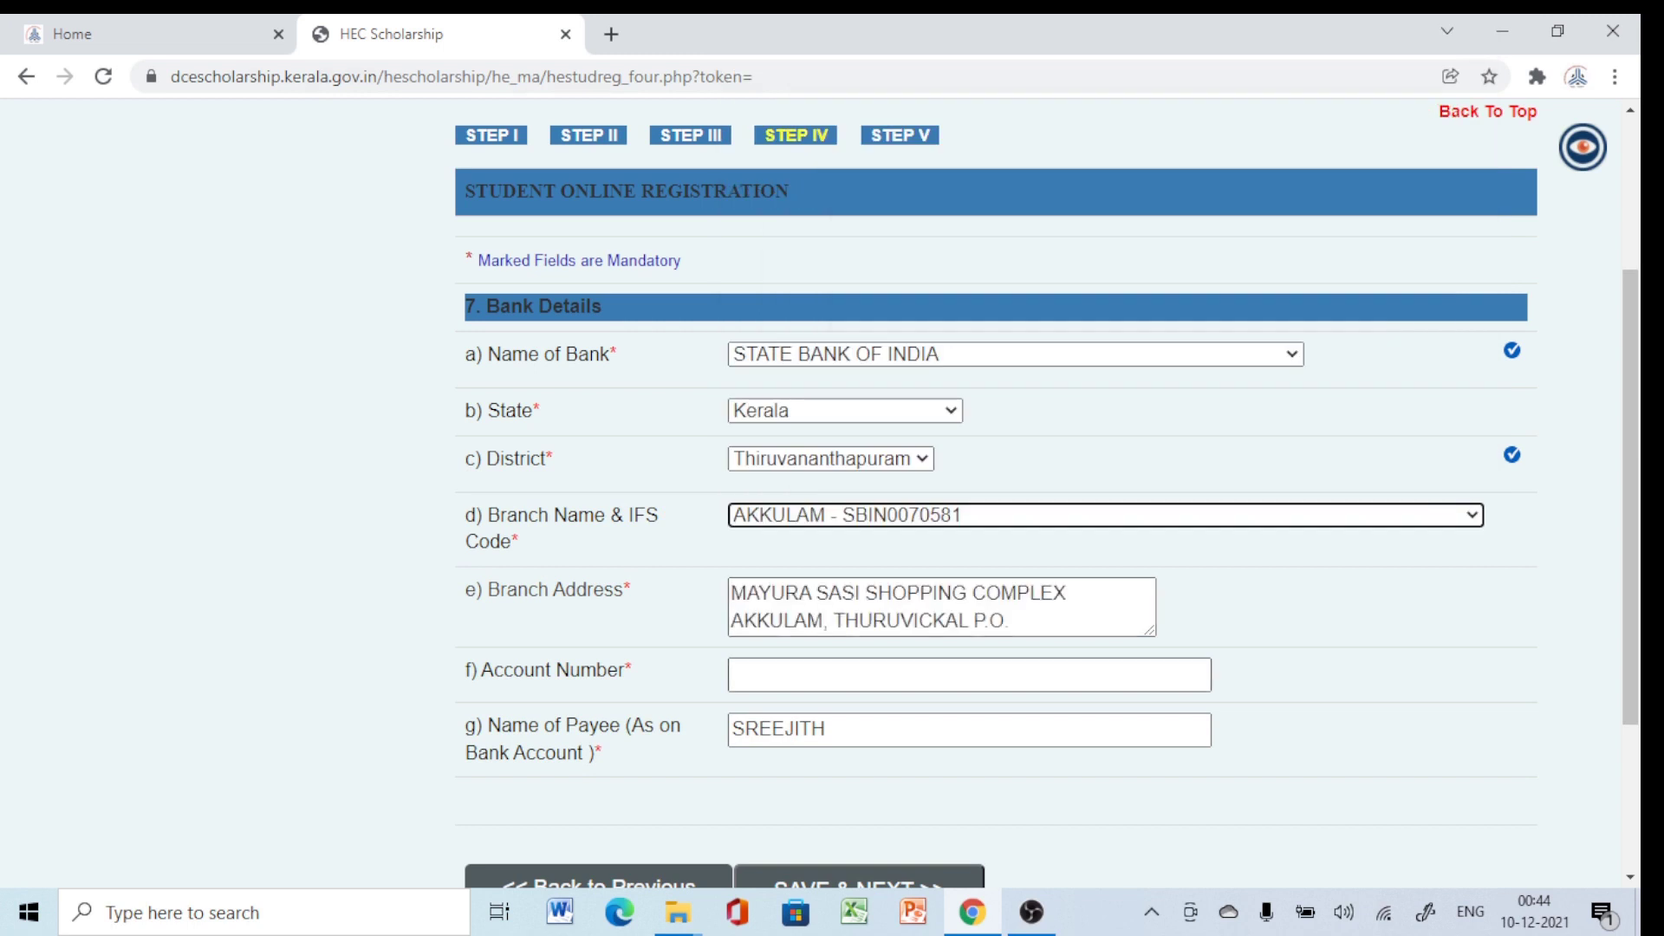
Enter the bank account number and save the bank details.
left_click(969, 674)
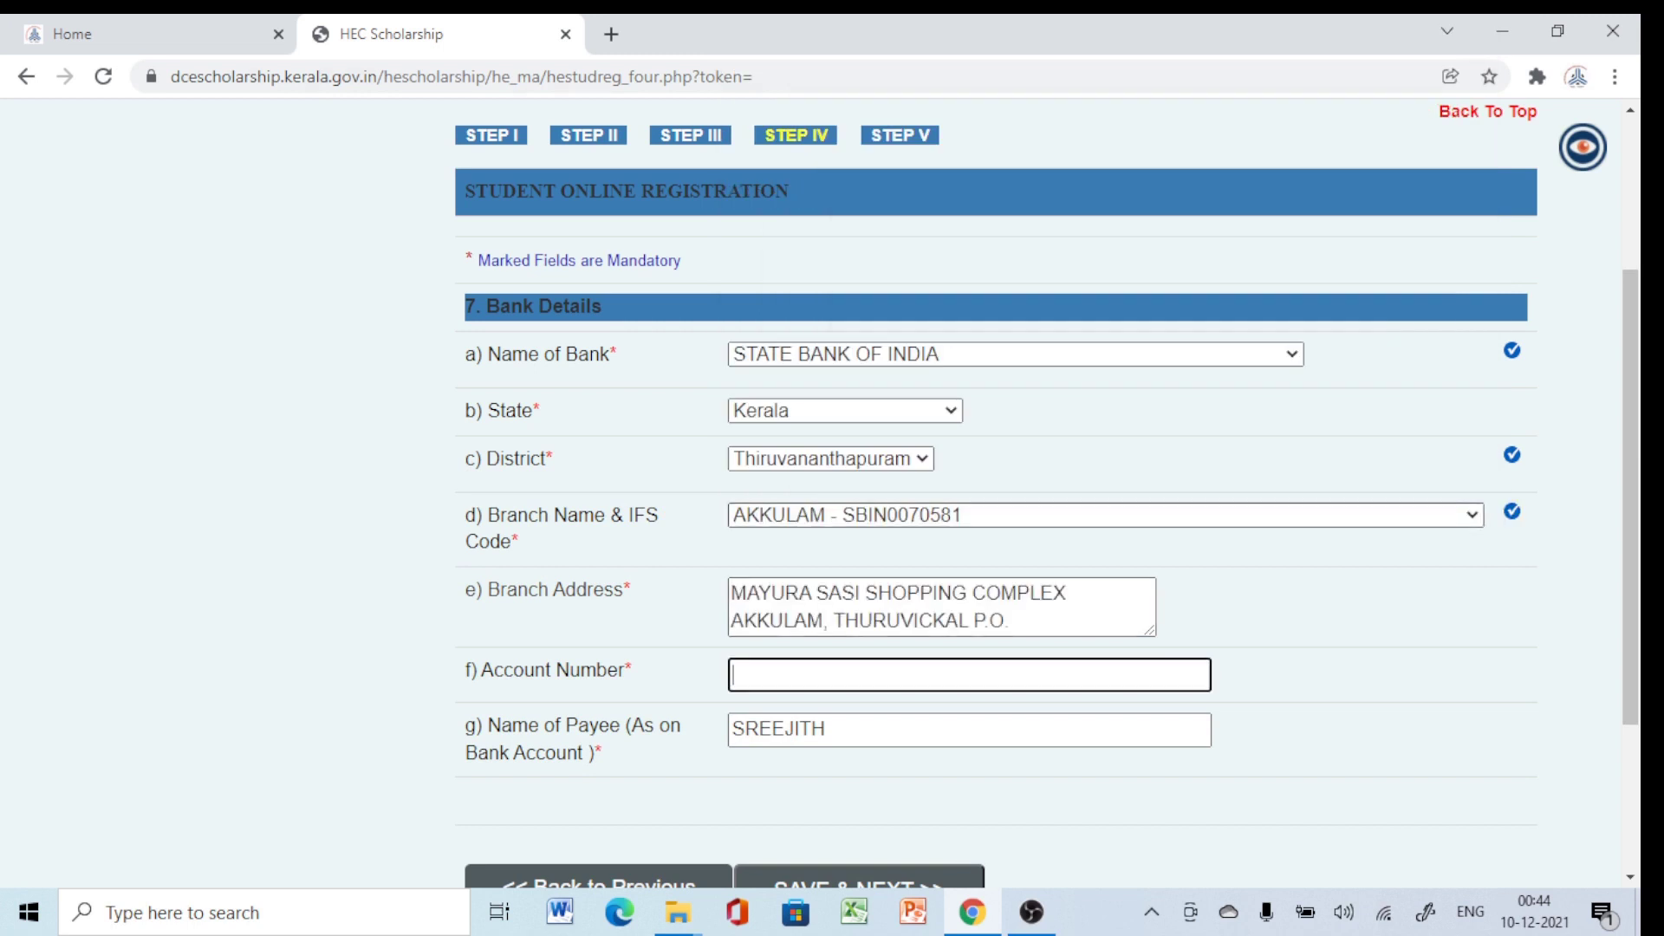
type("123")
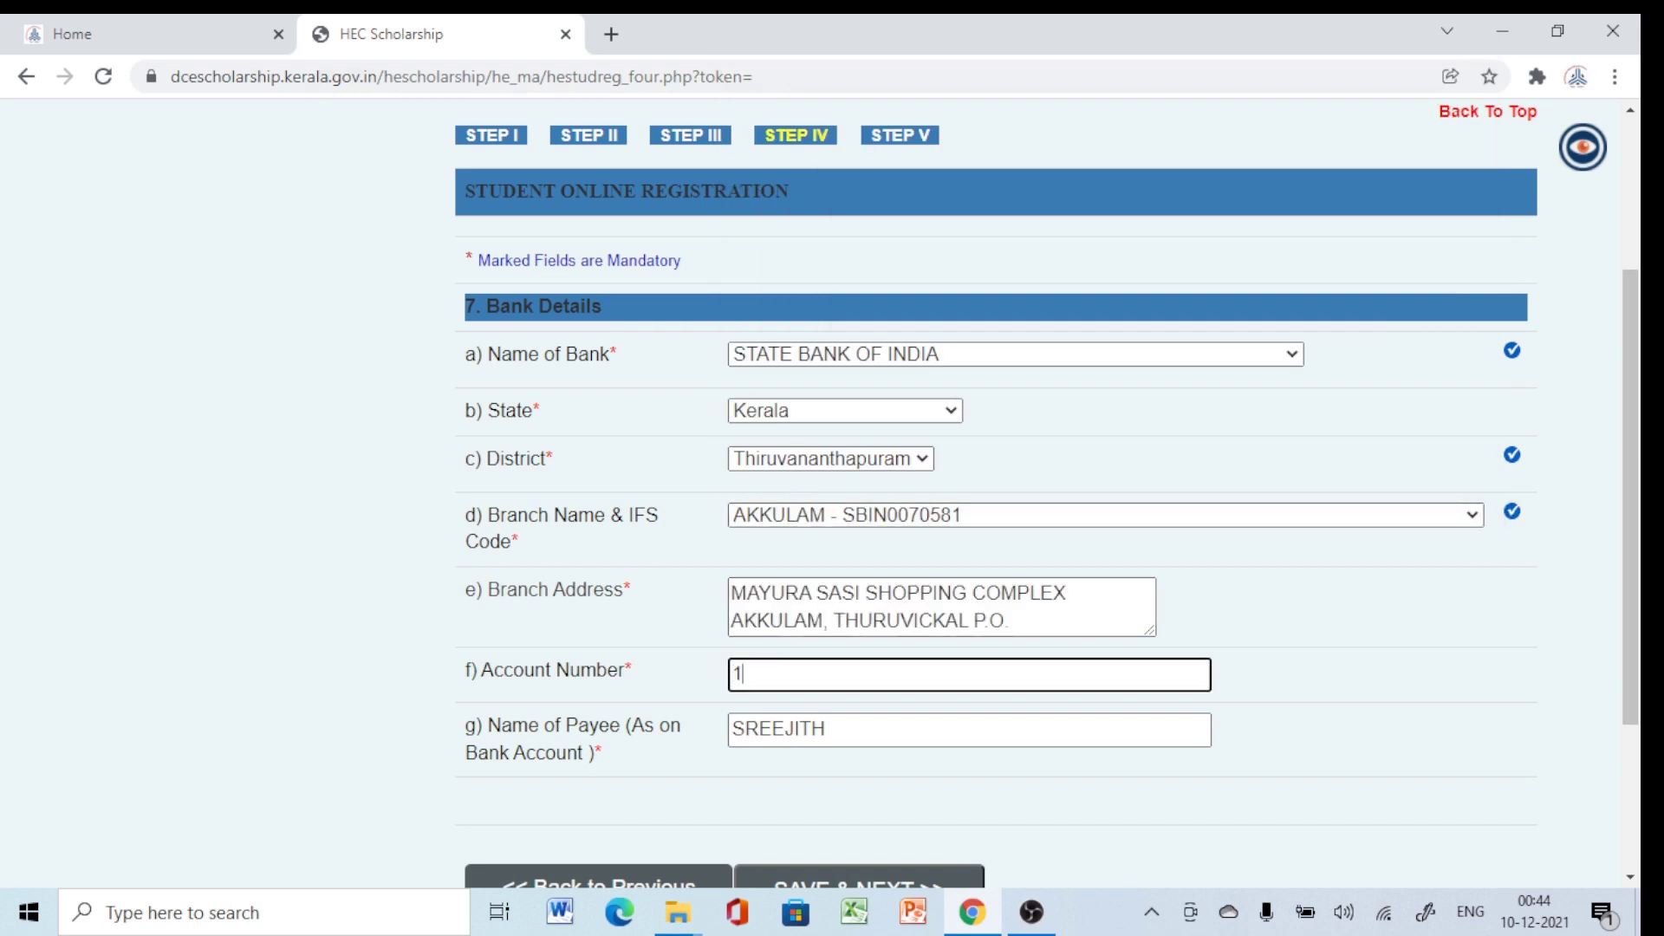
type("45678901")
scroll(858, 607, "down", 3)
left_click(858, 649)
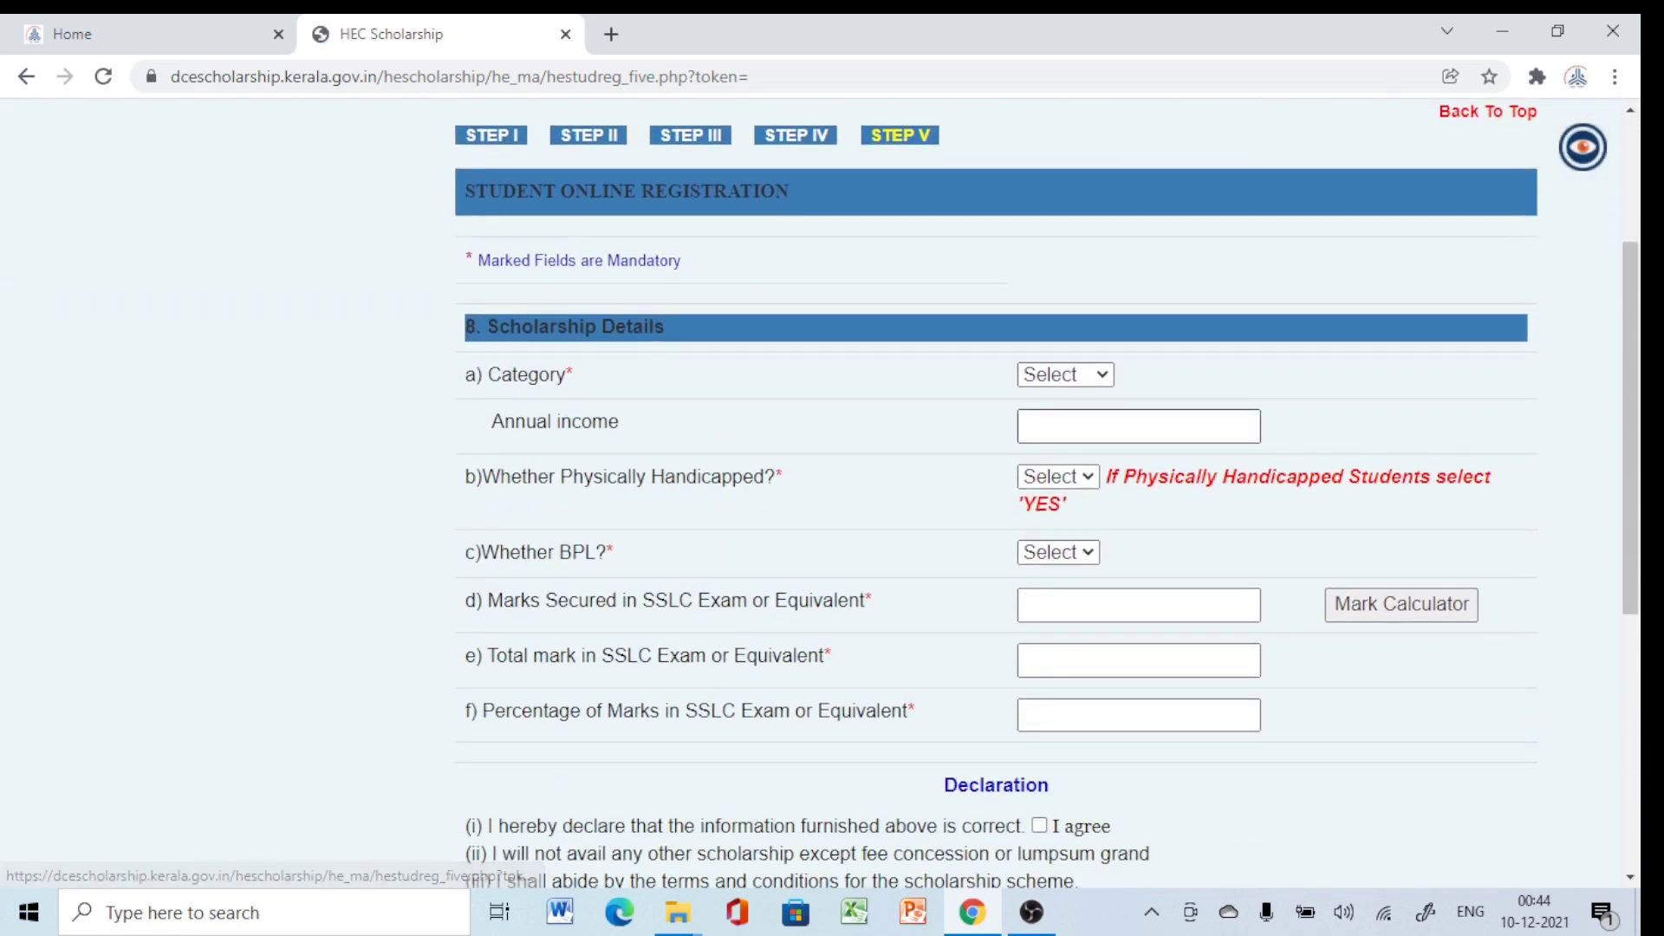
Set Category to General and Whether Physically Handicapped to NO.
left_click(1065, 375)
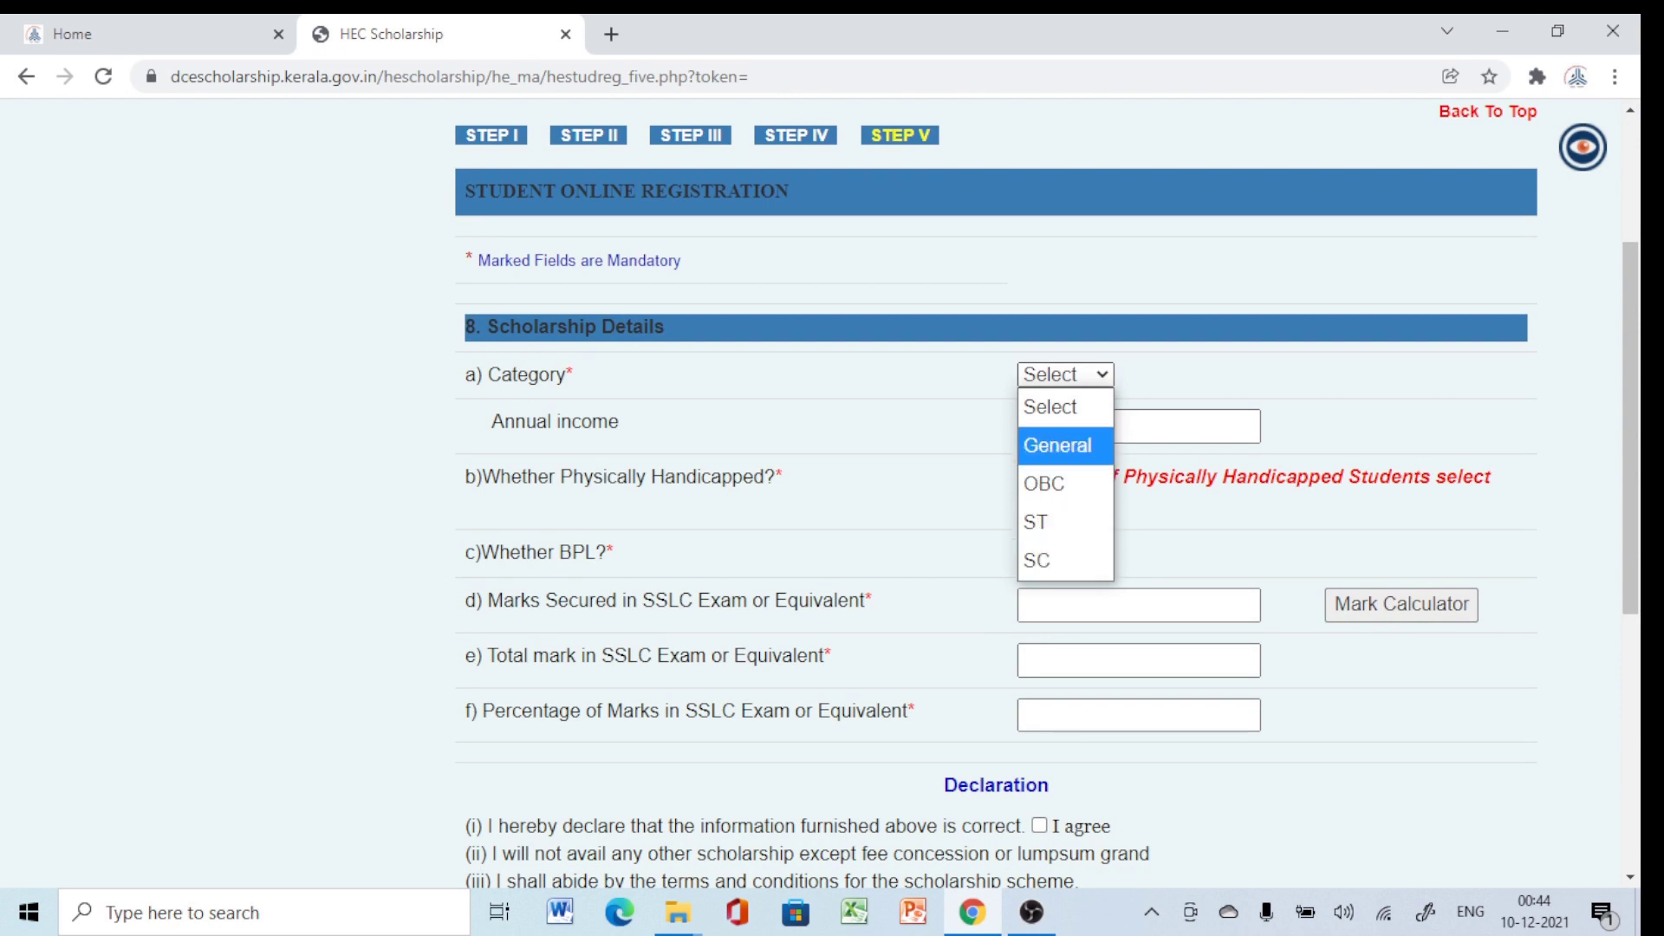
key("Return")
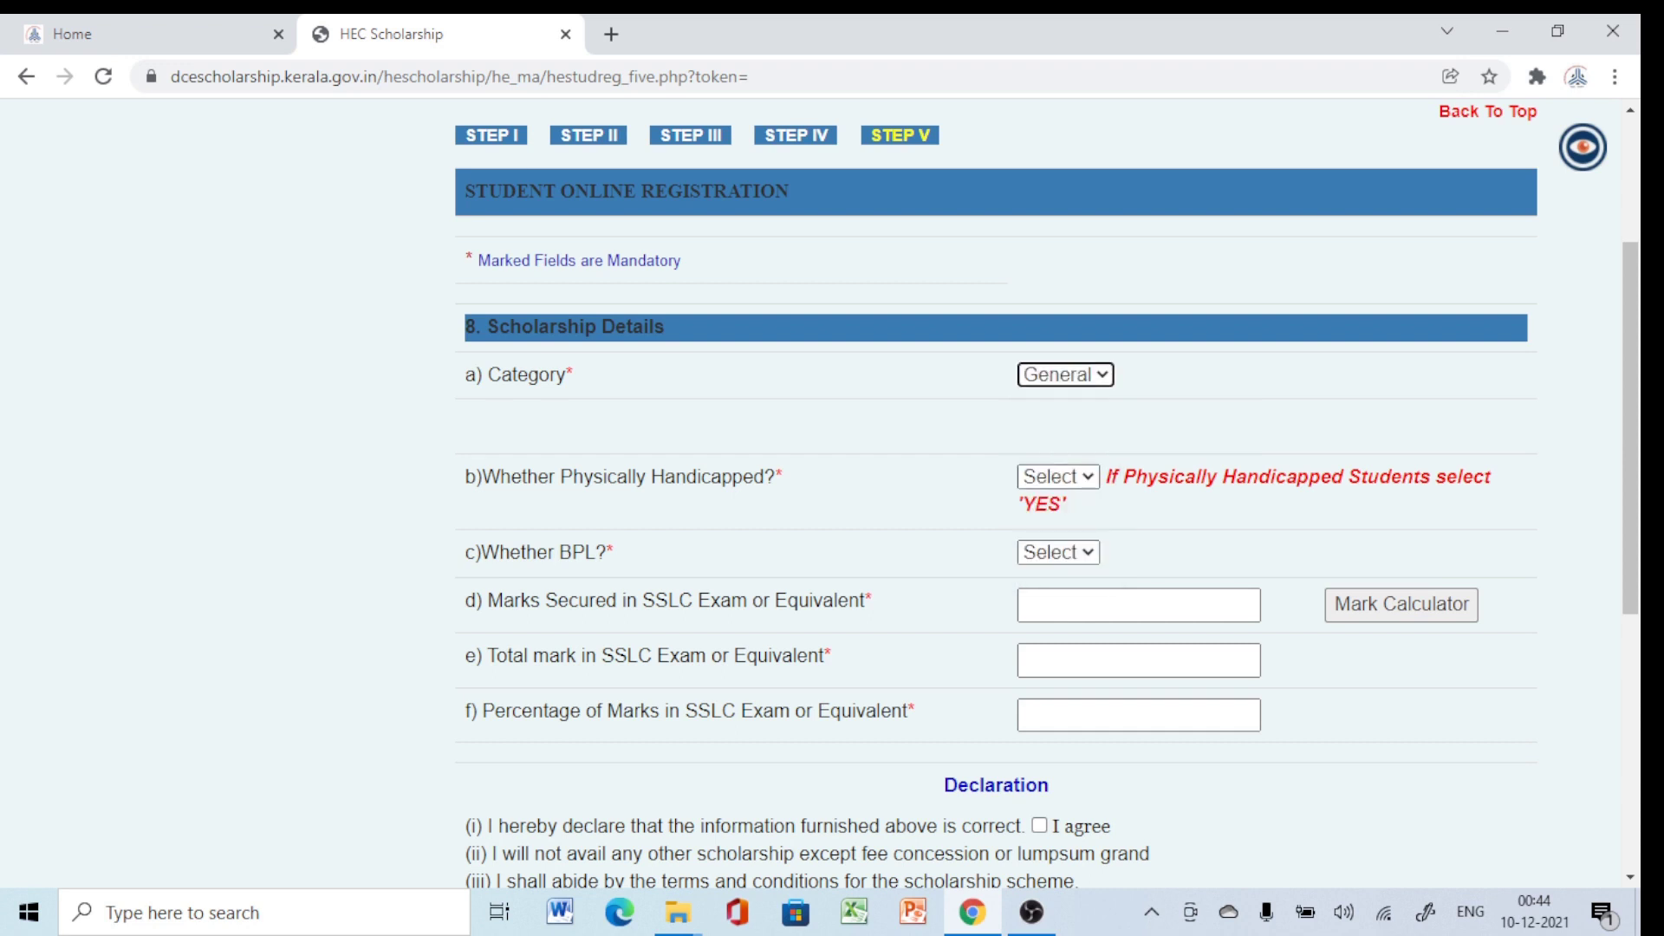
key("Tab")
key("alt+Down")
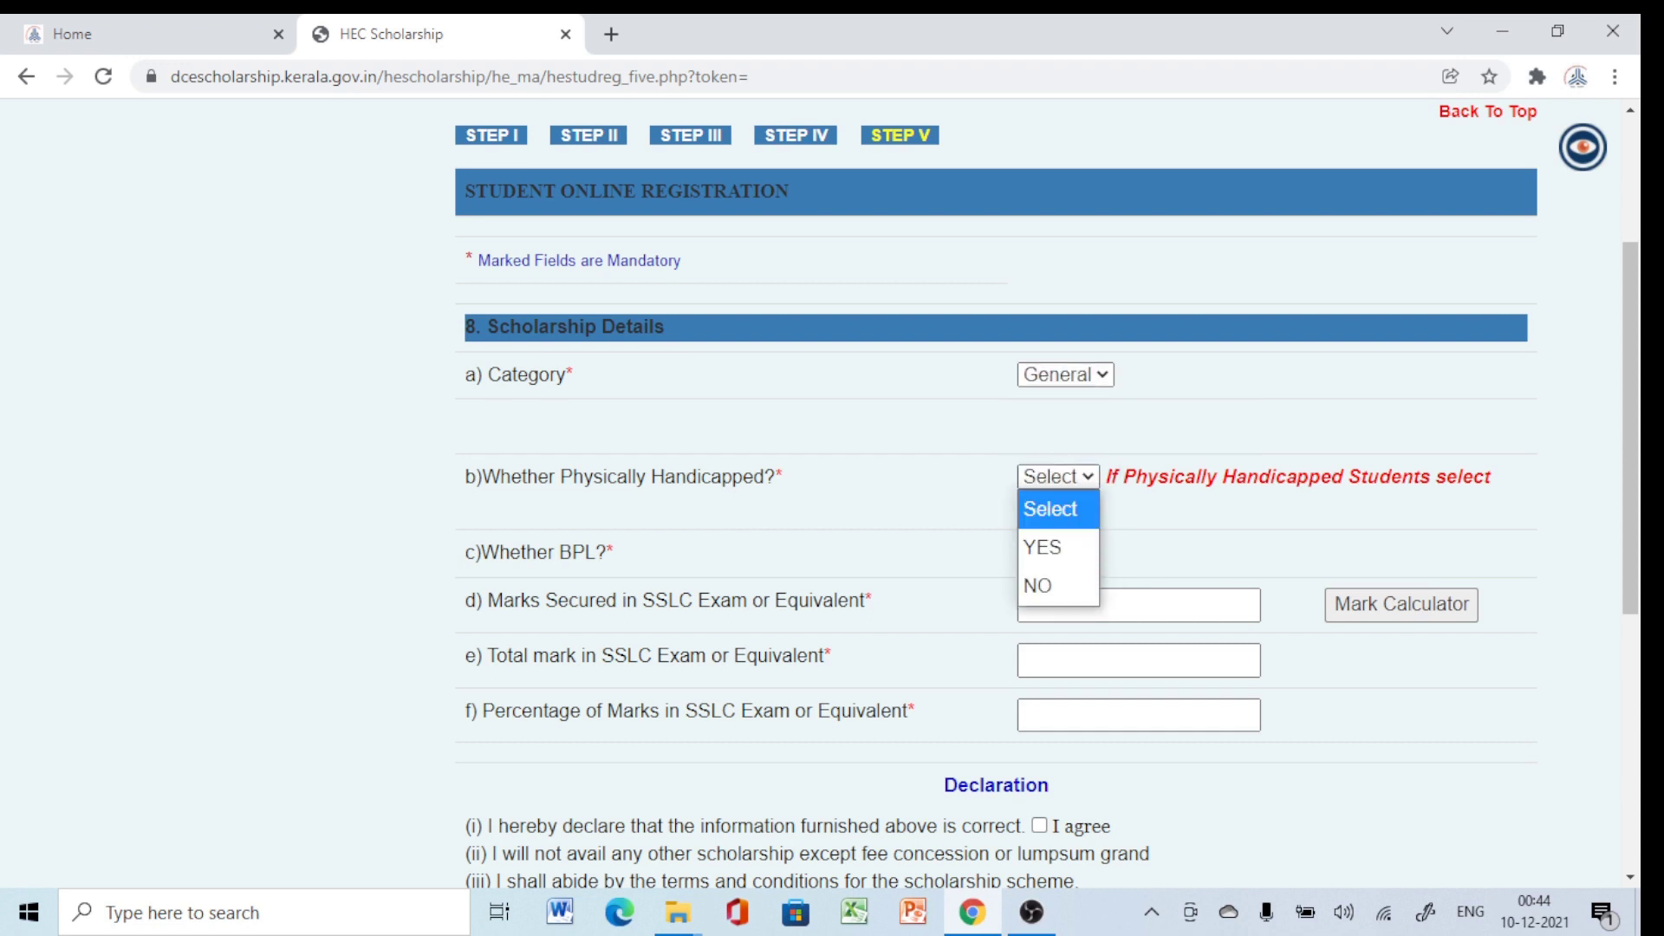
key("Down")
key("Down")
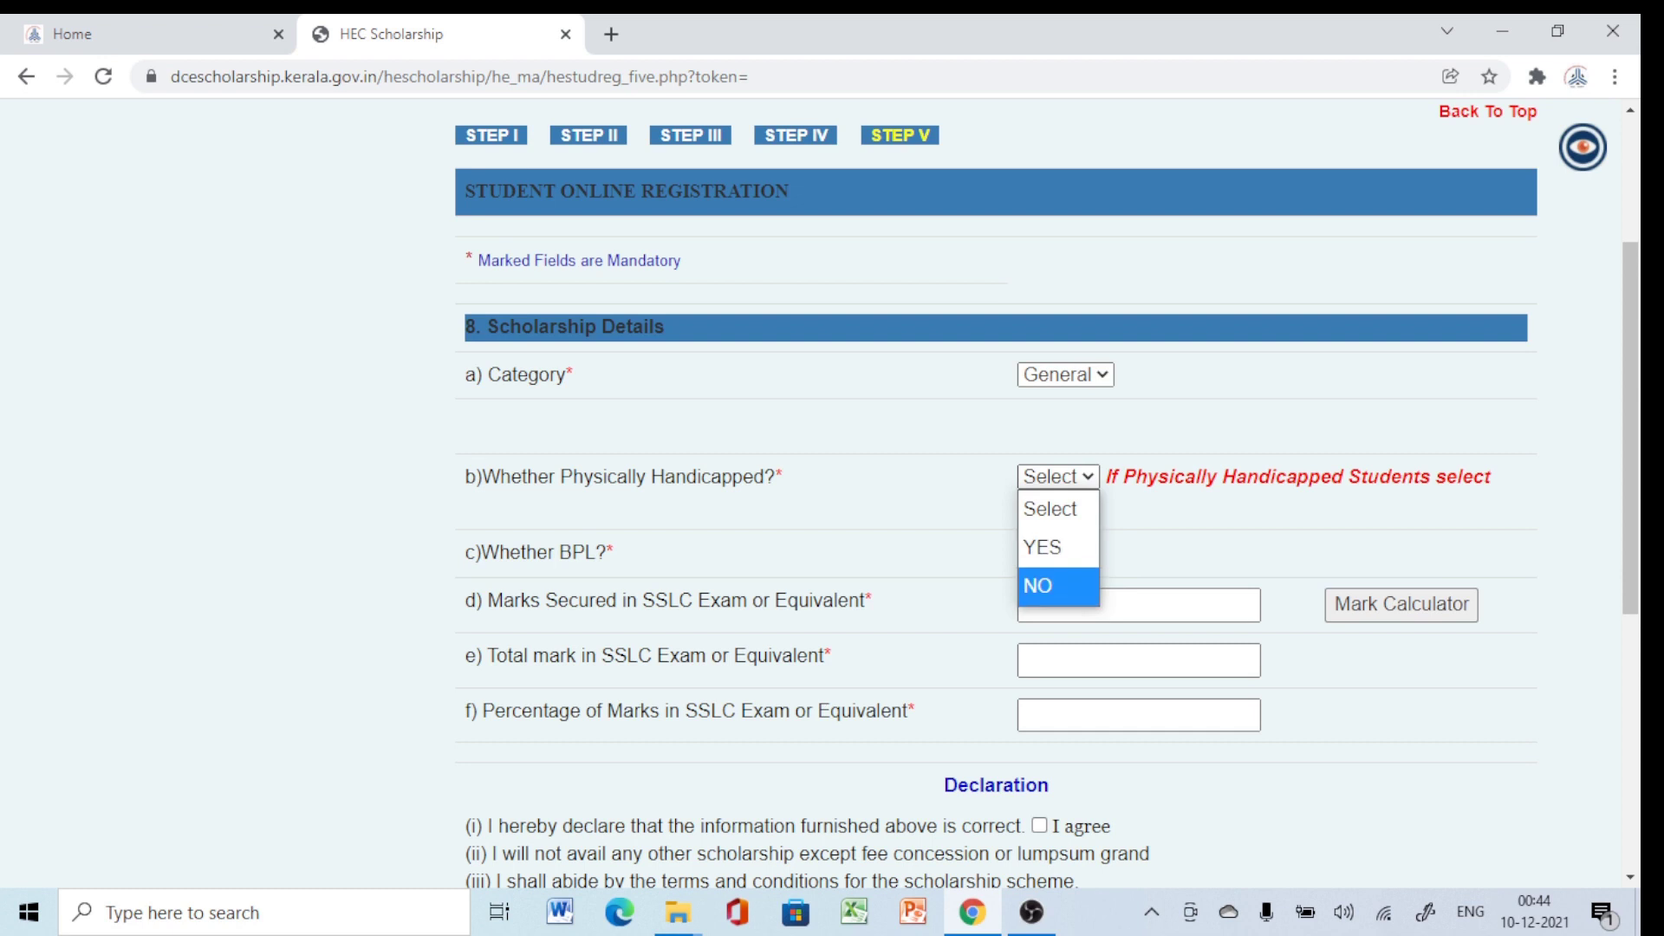
key("Return")
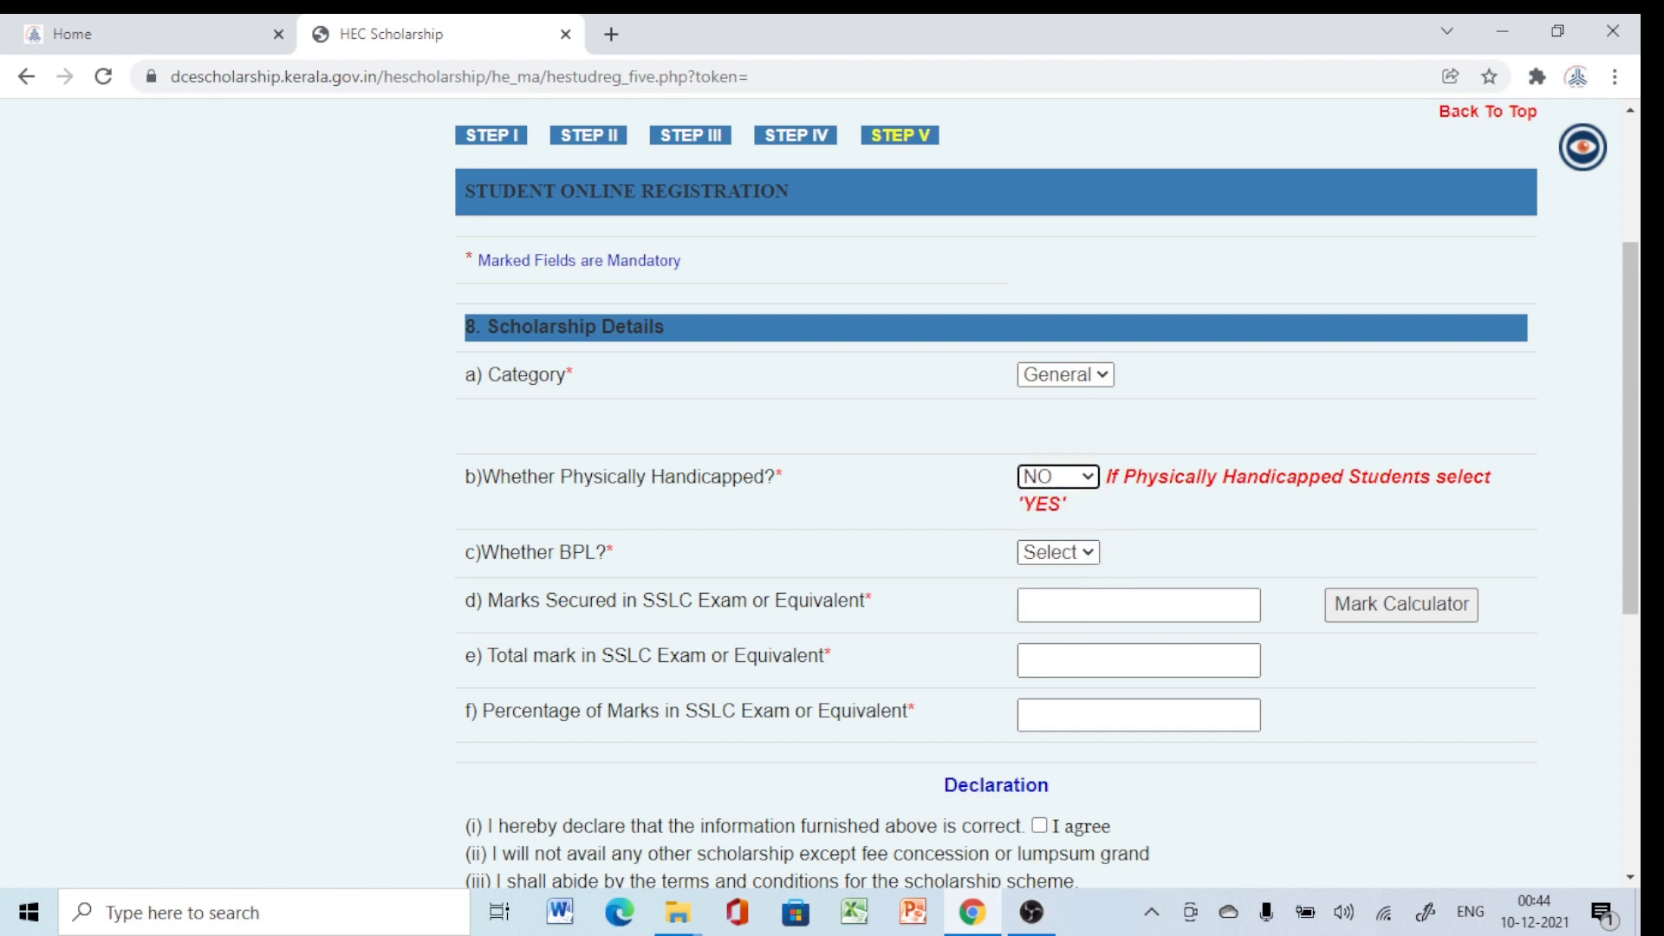
Answer Yes to Whether BPL.
scroll(1046, 490, "down", 1)
key("Tab")
key("alt+Down")
key("Down")
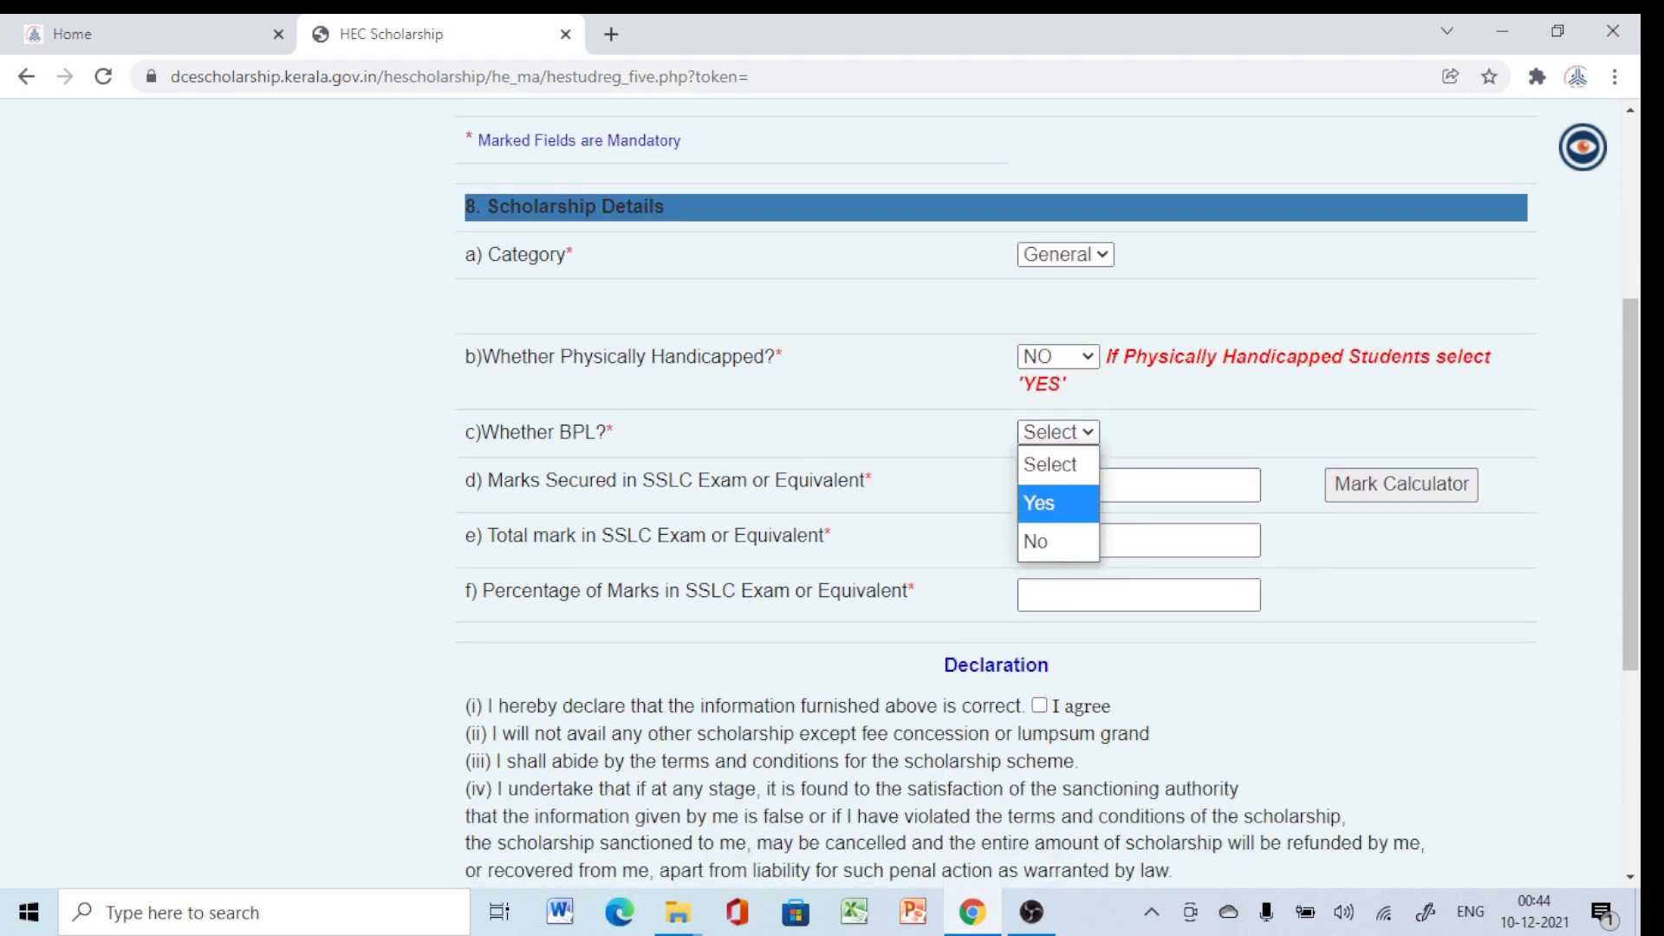
key("Return")
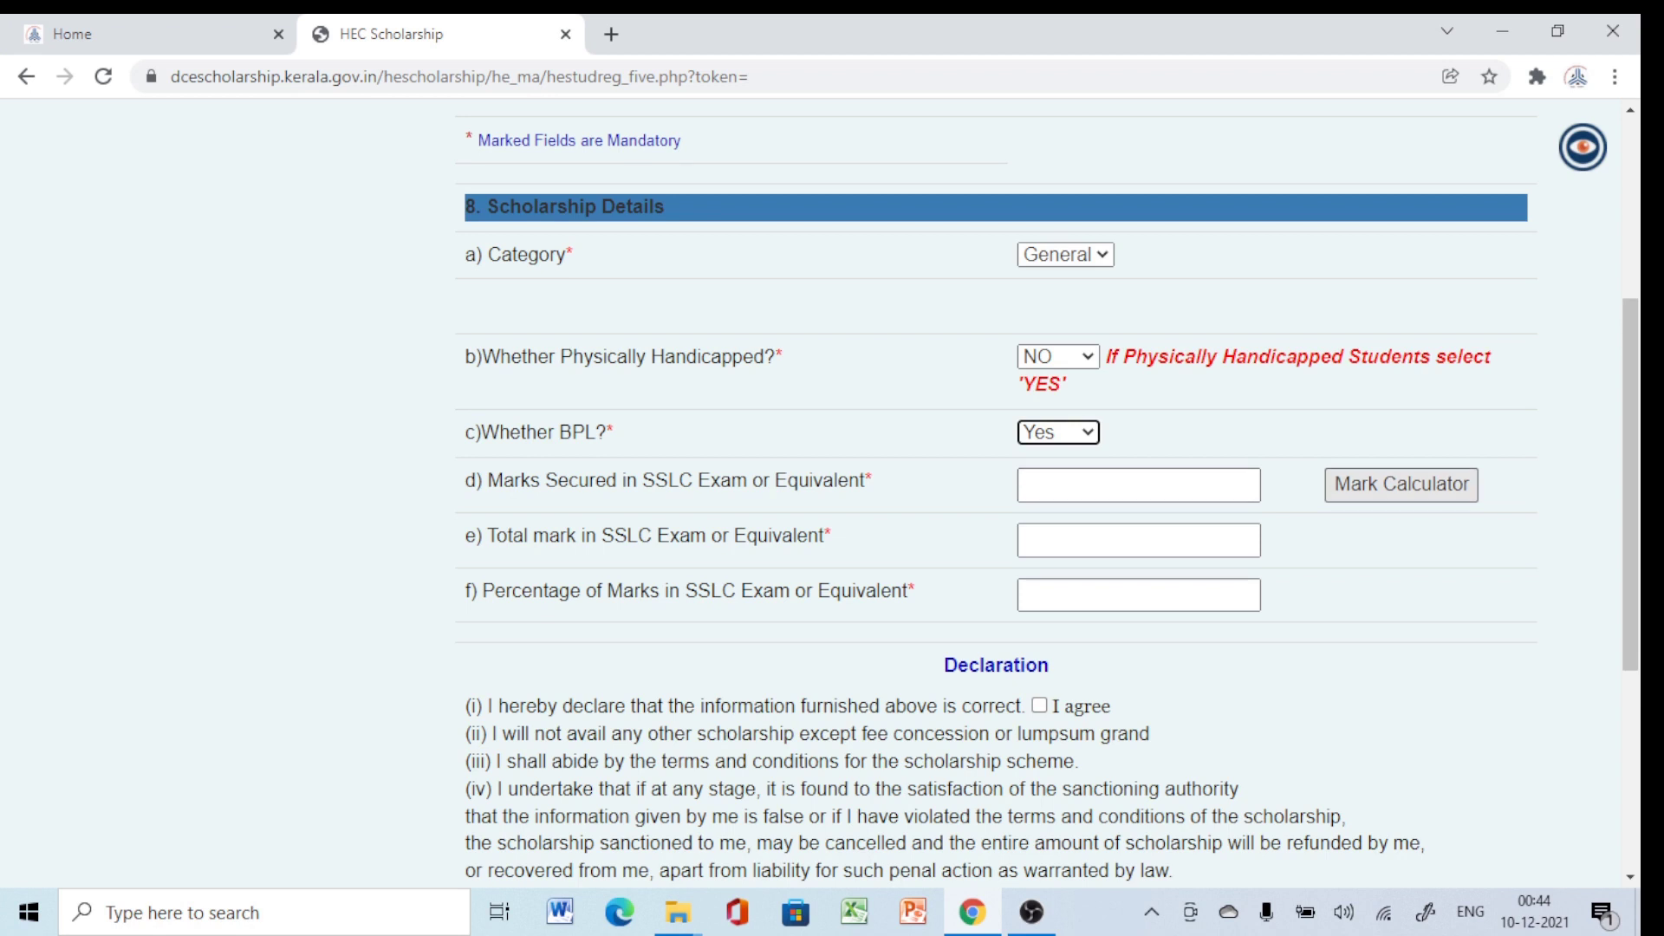
left_click(1400, 484)
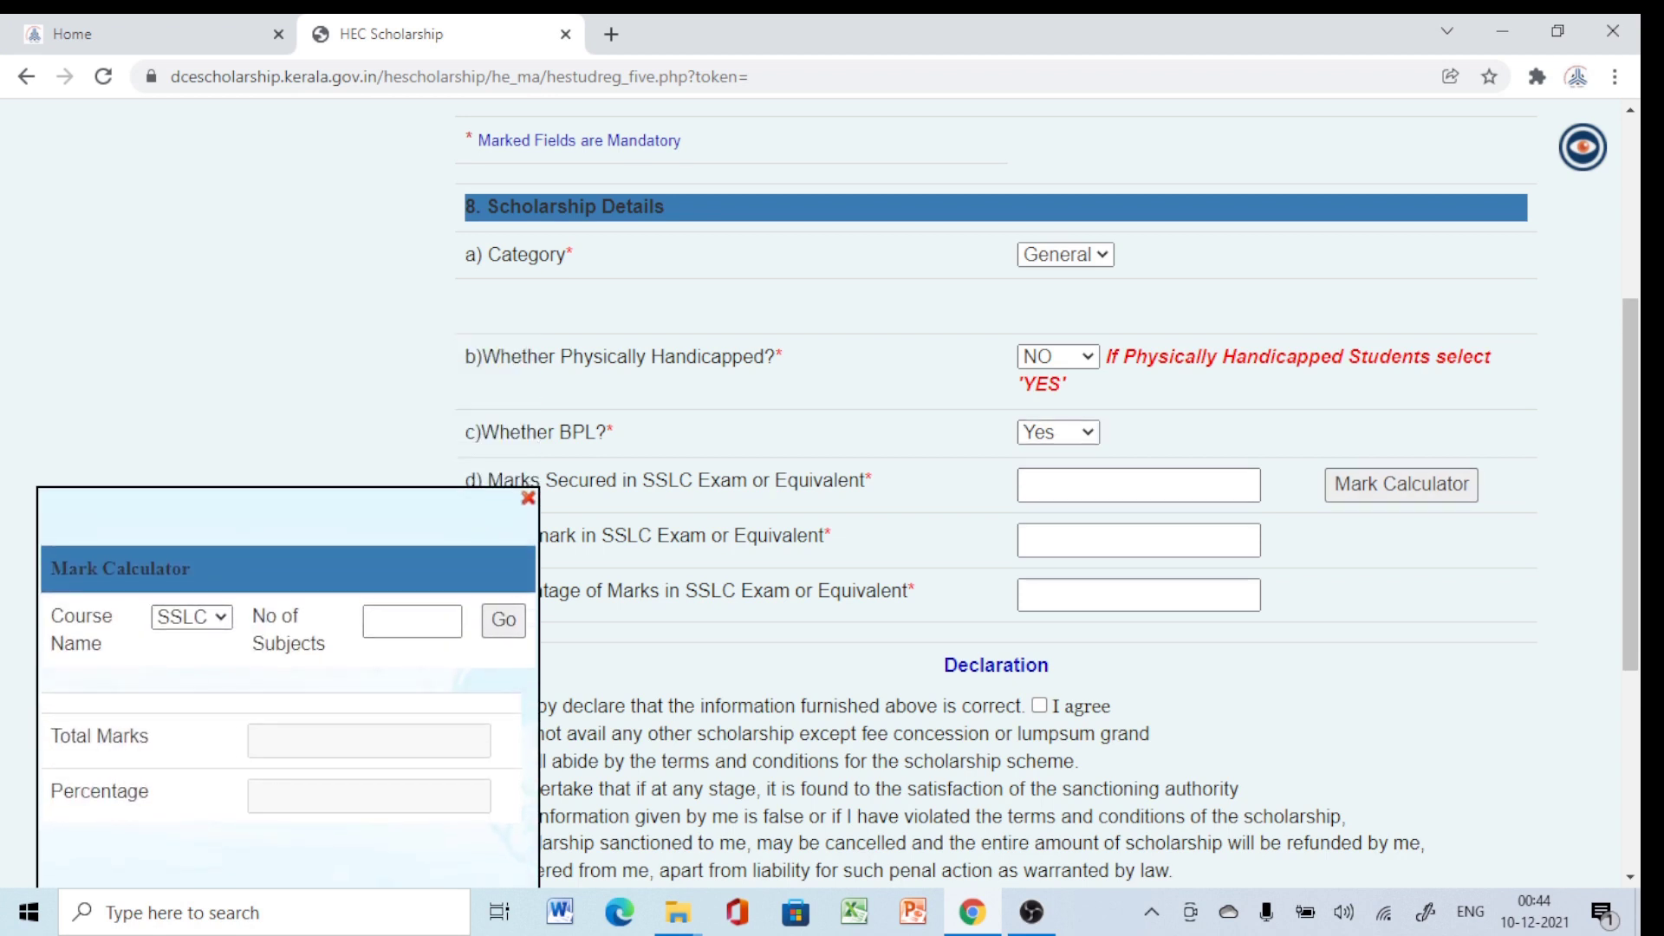
Calculate SSLC marks 427.5/500 from CBSE overall grade point 9 and accept the declaration.
left_click(160, 617)
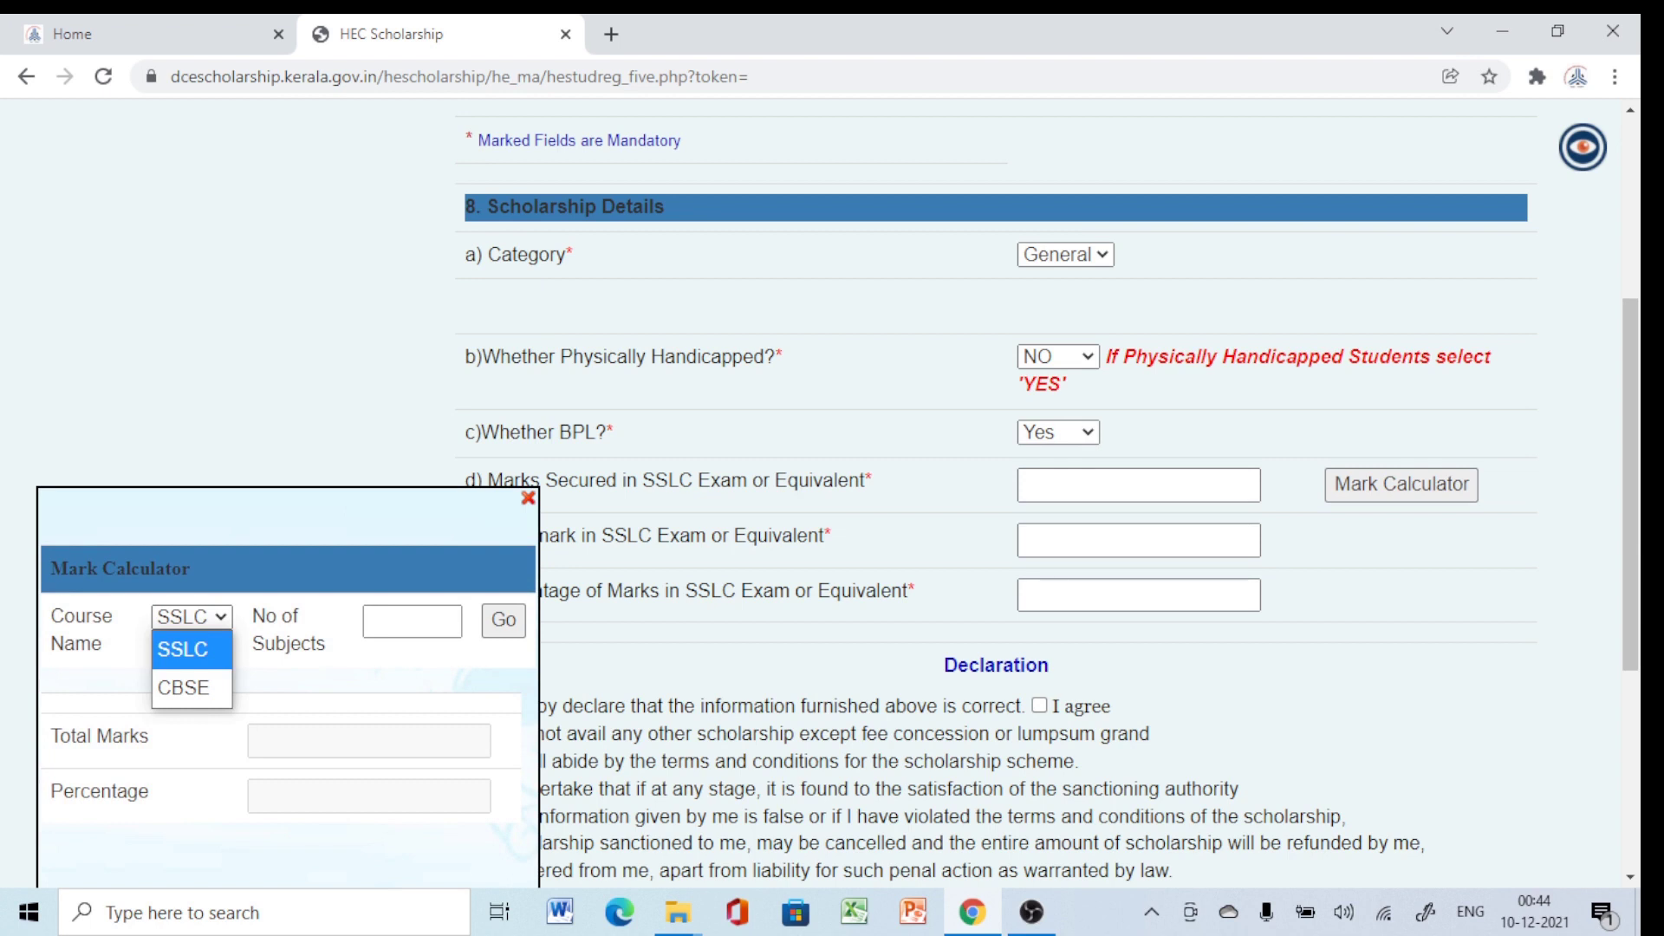
left_click(183, 687)
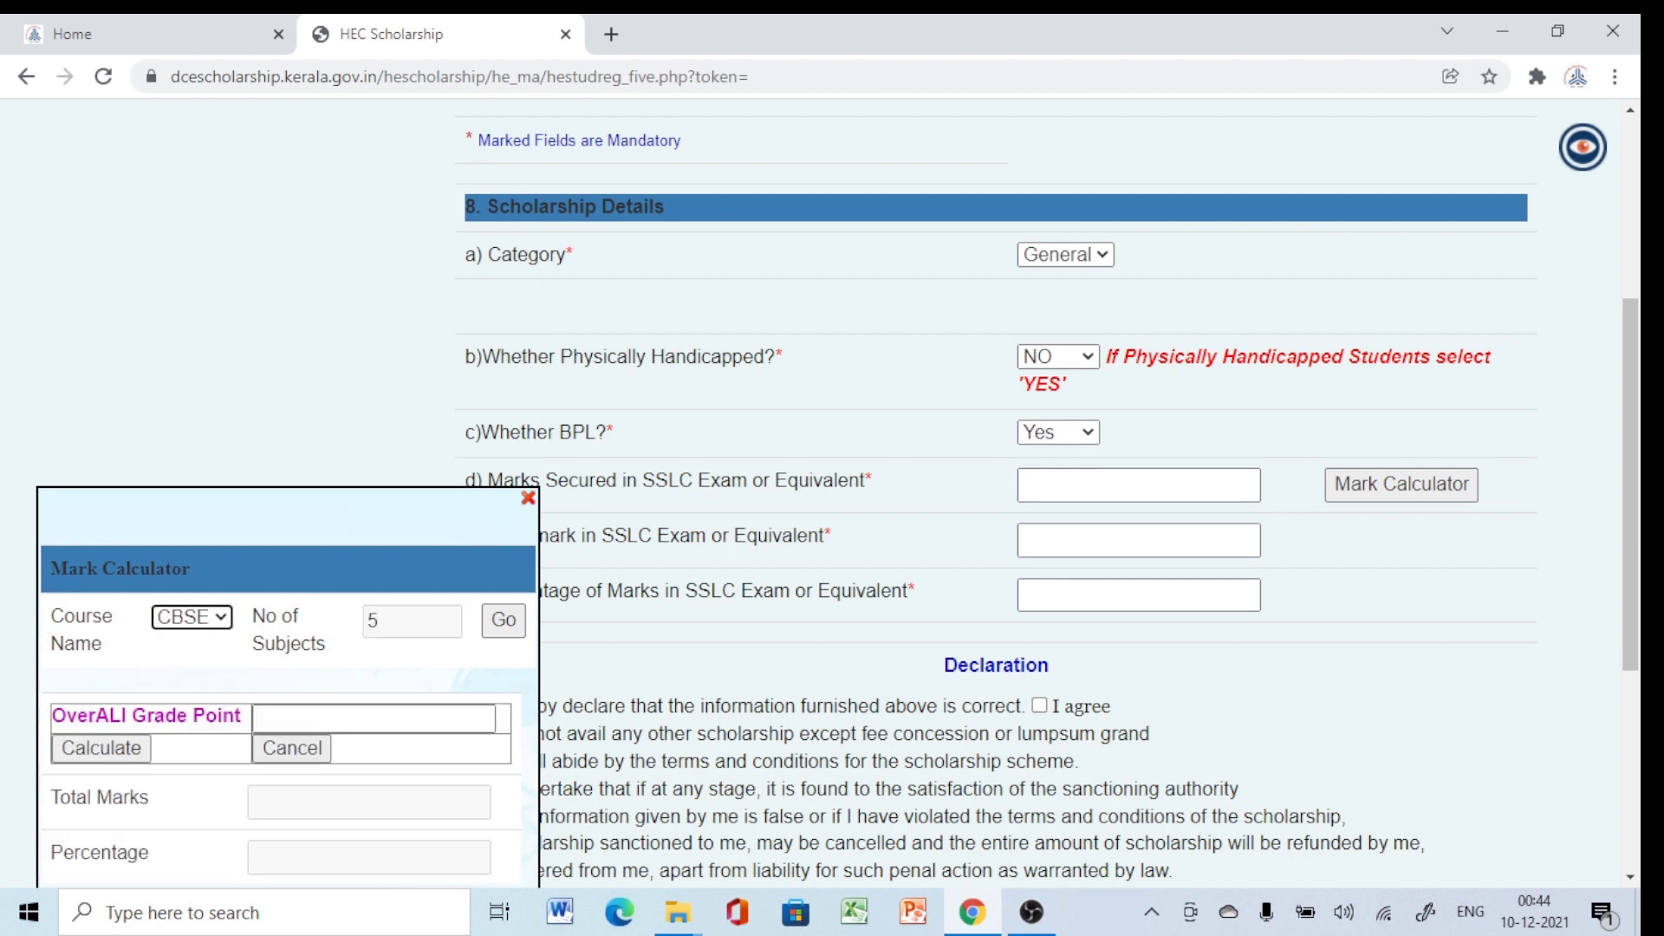
scroll(831, 494, "down", 1)
left_click(374, 838)
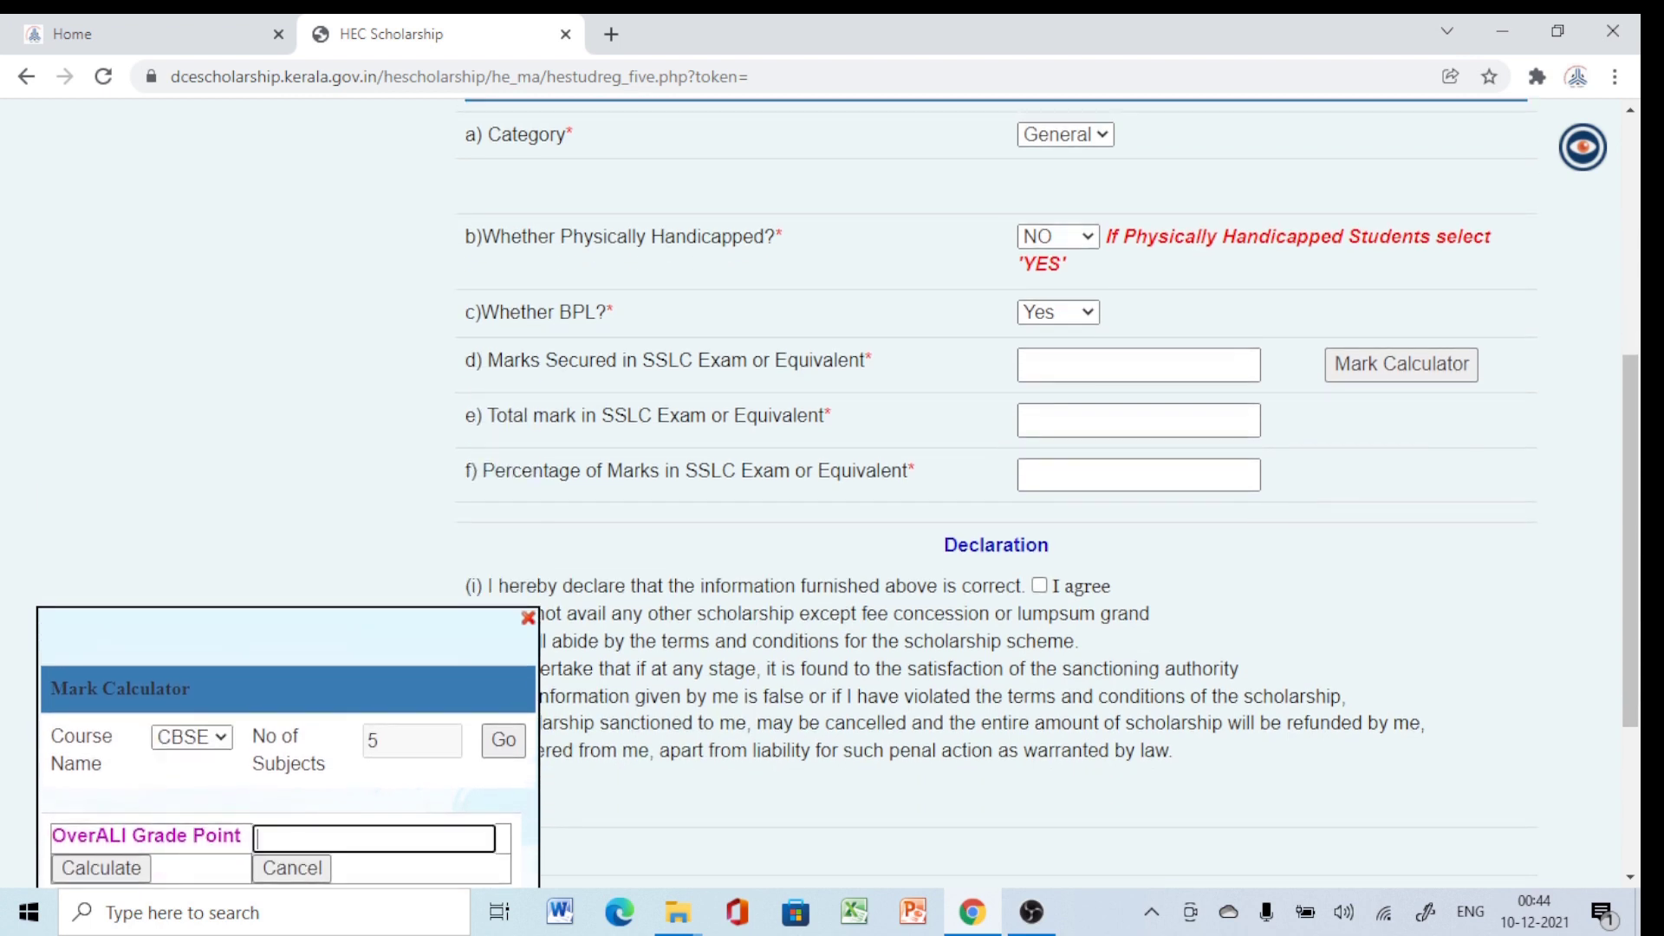
type("9")
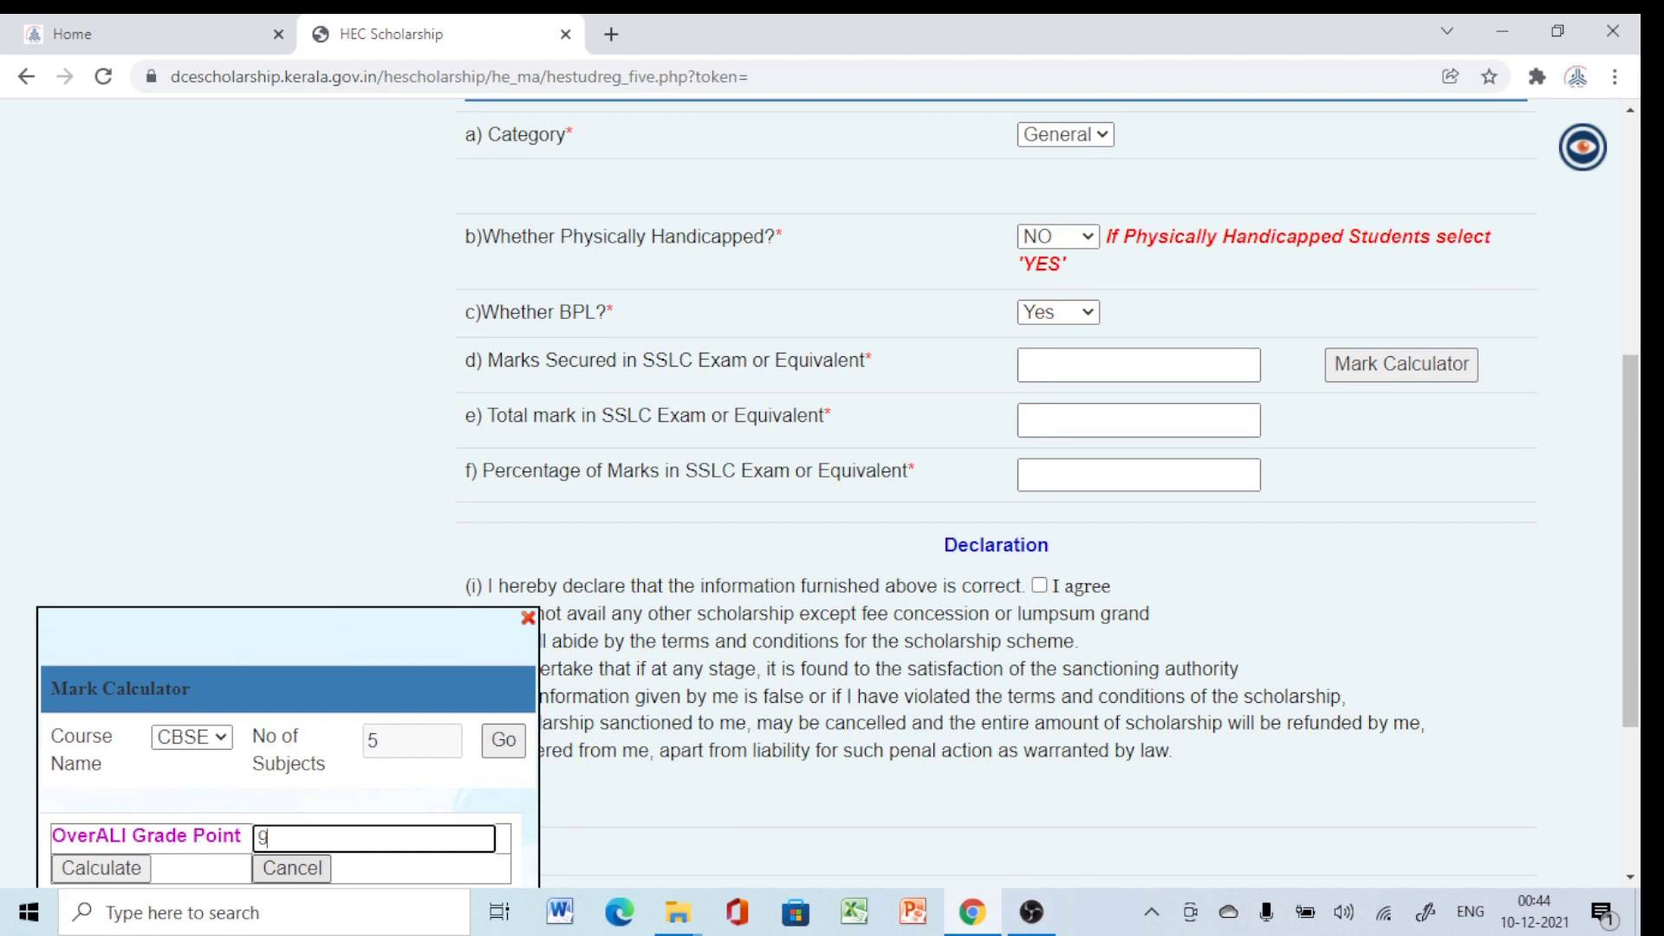
left_click(100, 867)
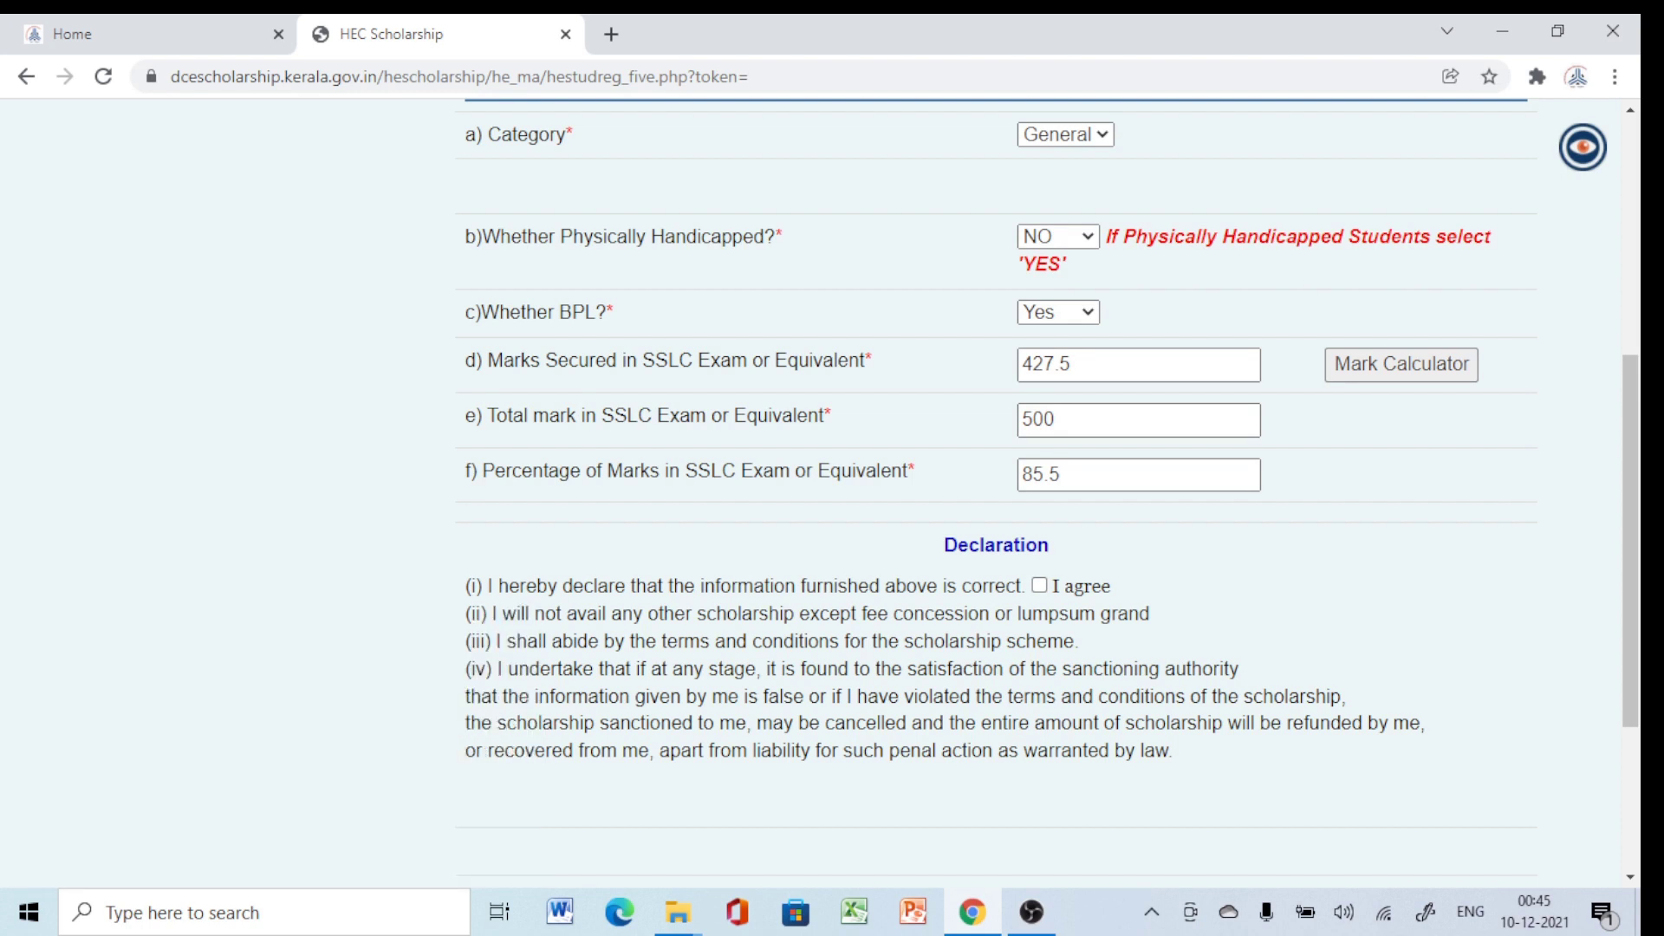
left_click(1039, 585)
scroll(819, 494, "down", 3)
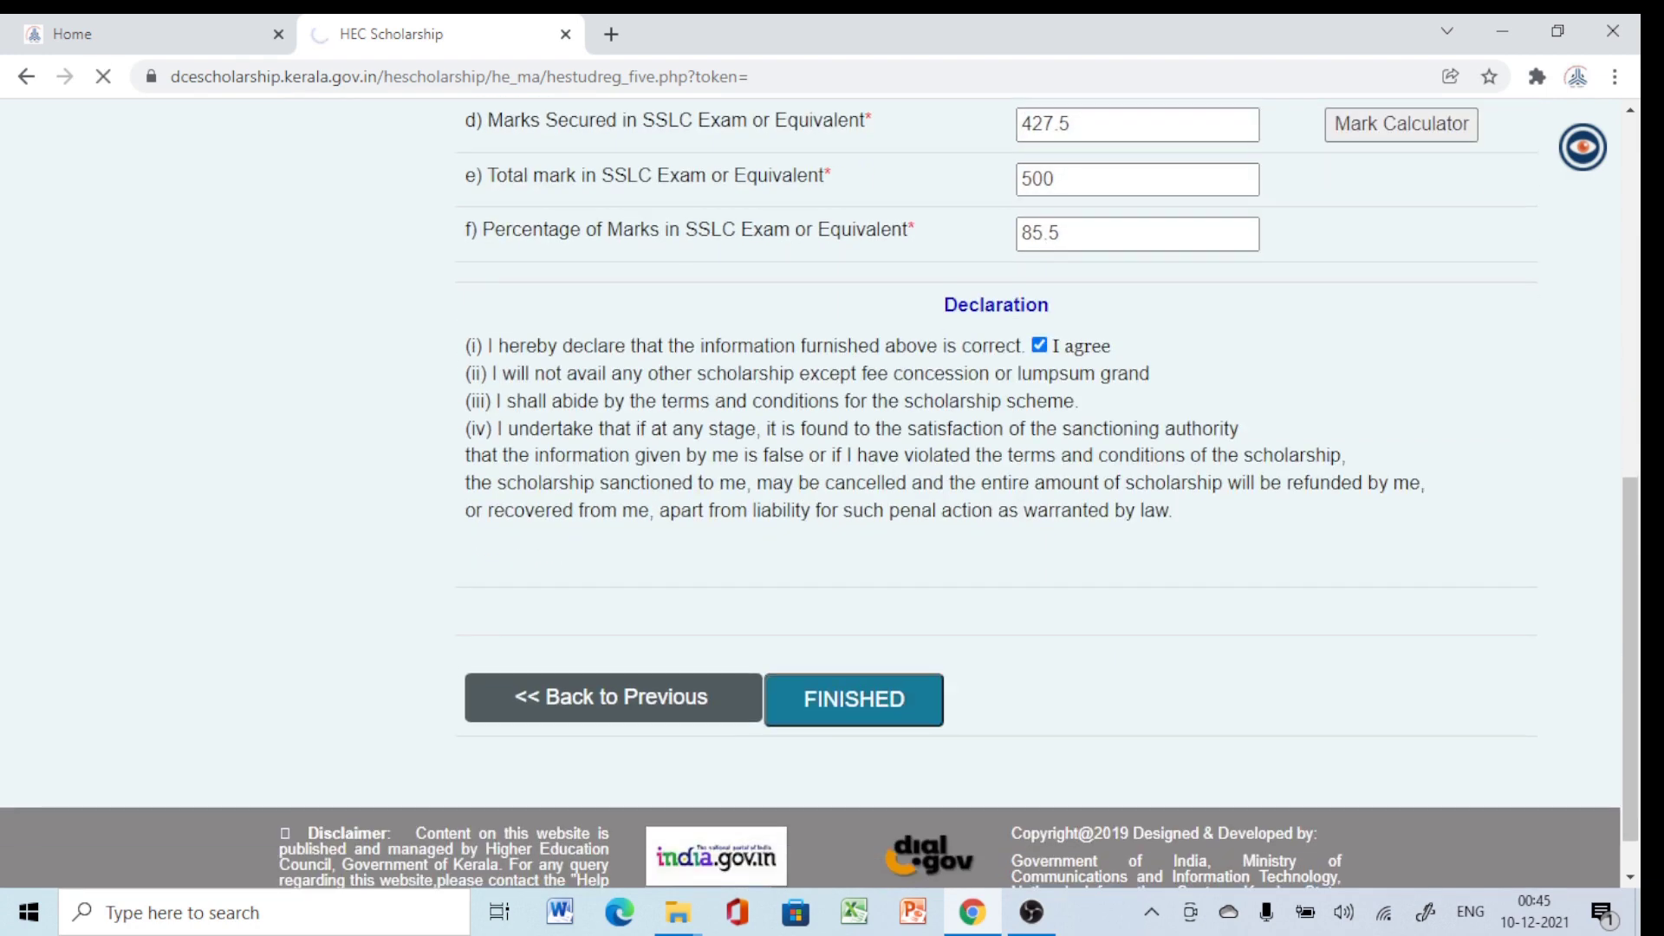
scroll(867, 494, "down", 3)
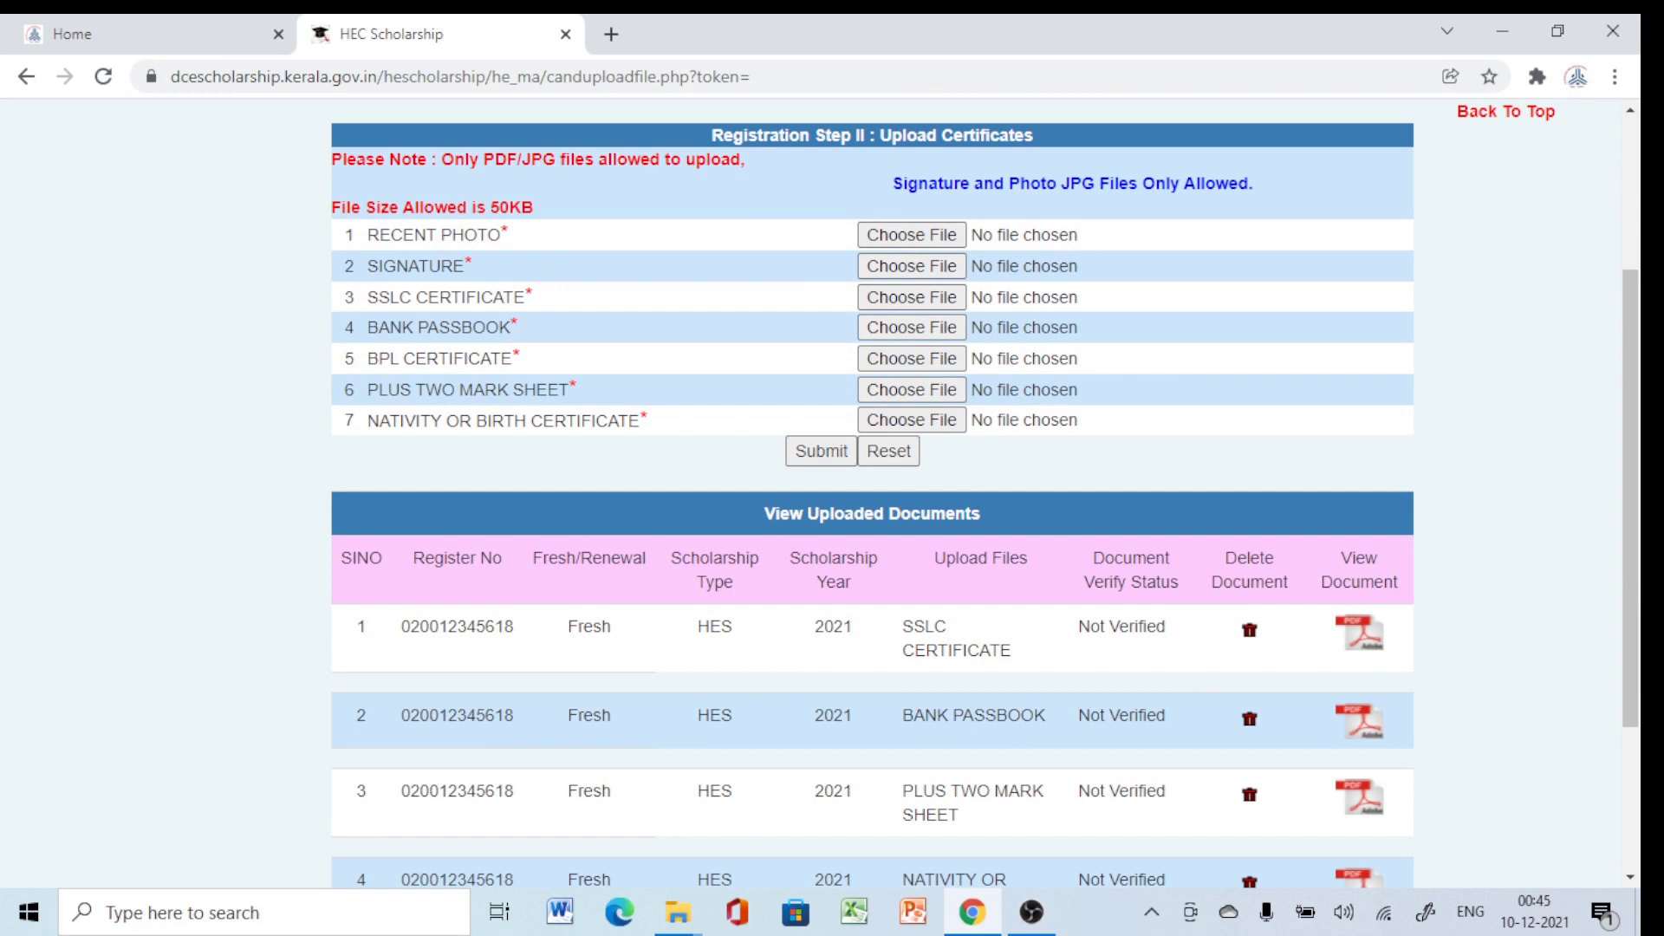
Attach ibps as the Recent Photo and sign as the Signature, then acknowledge the success alert.
scroll(872, 494, "down", 3)
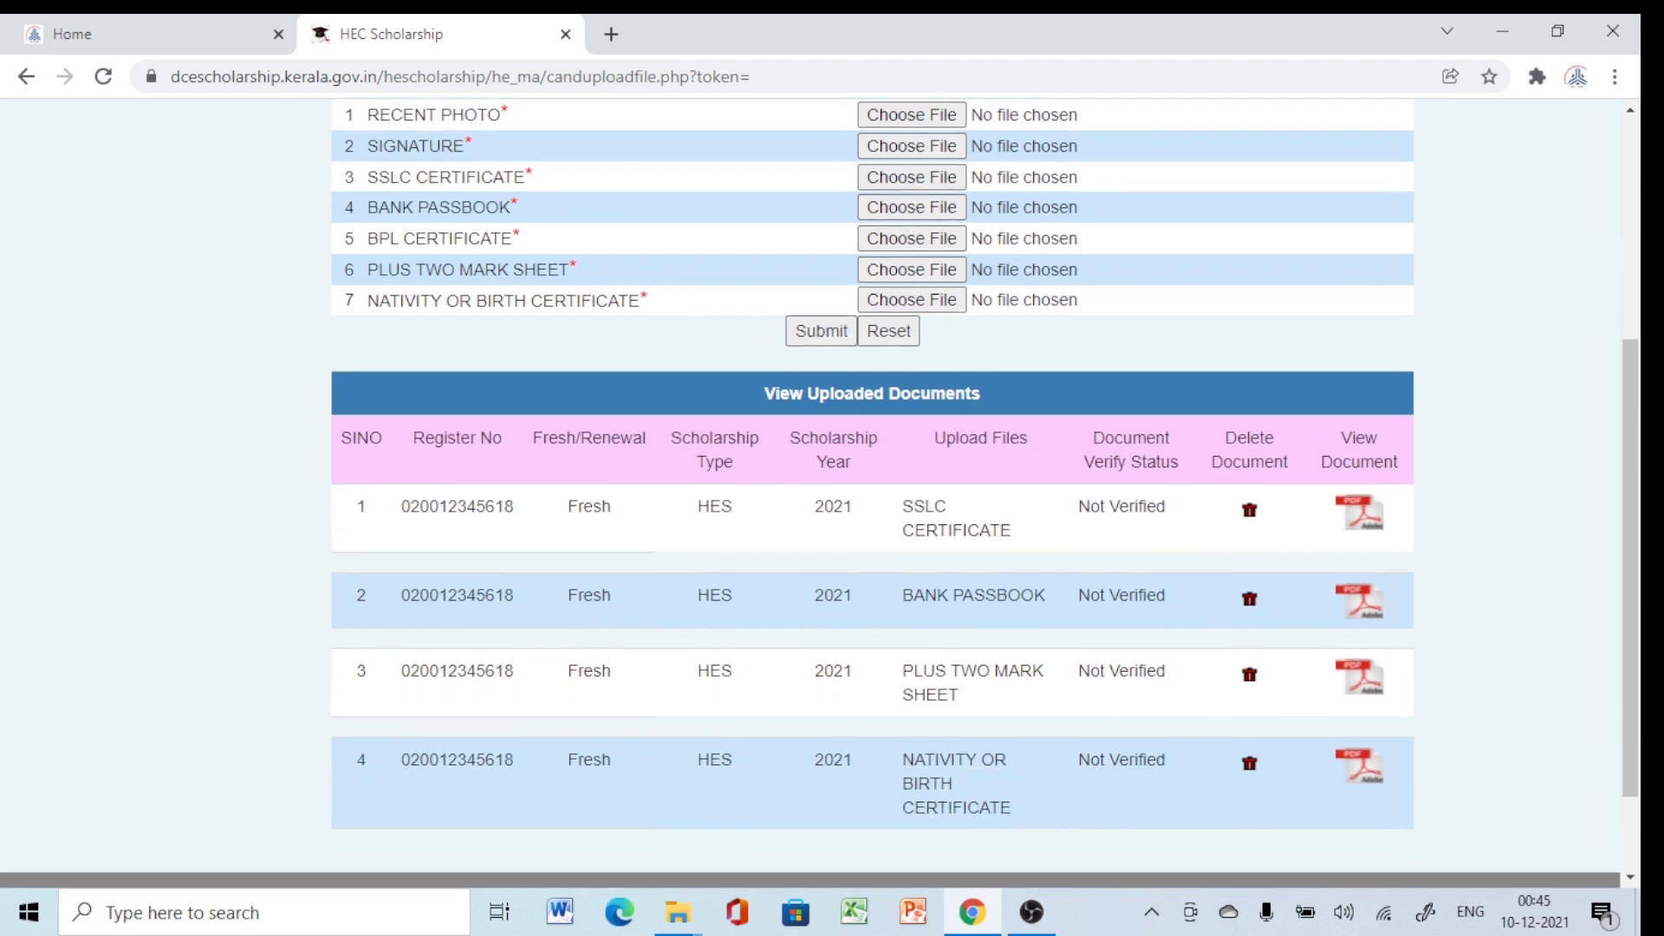
scroll(871, 494, "up", 3)
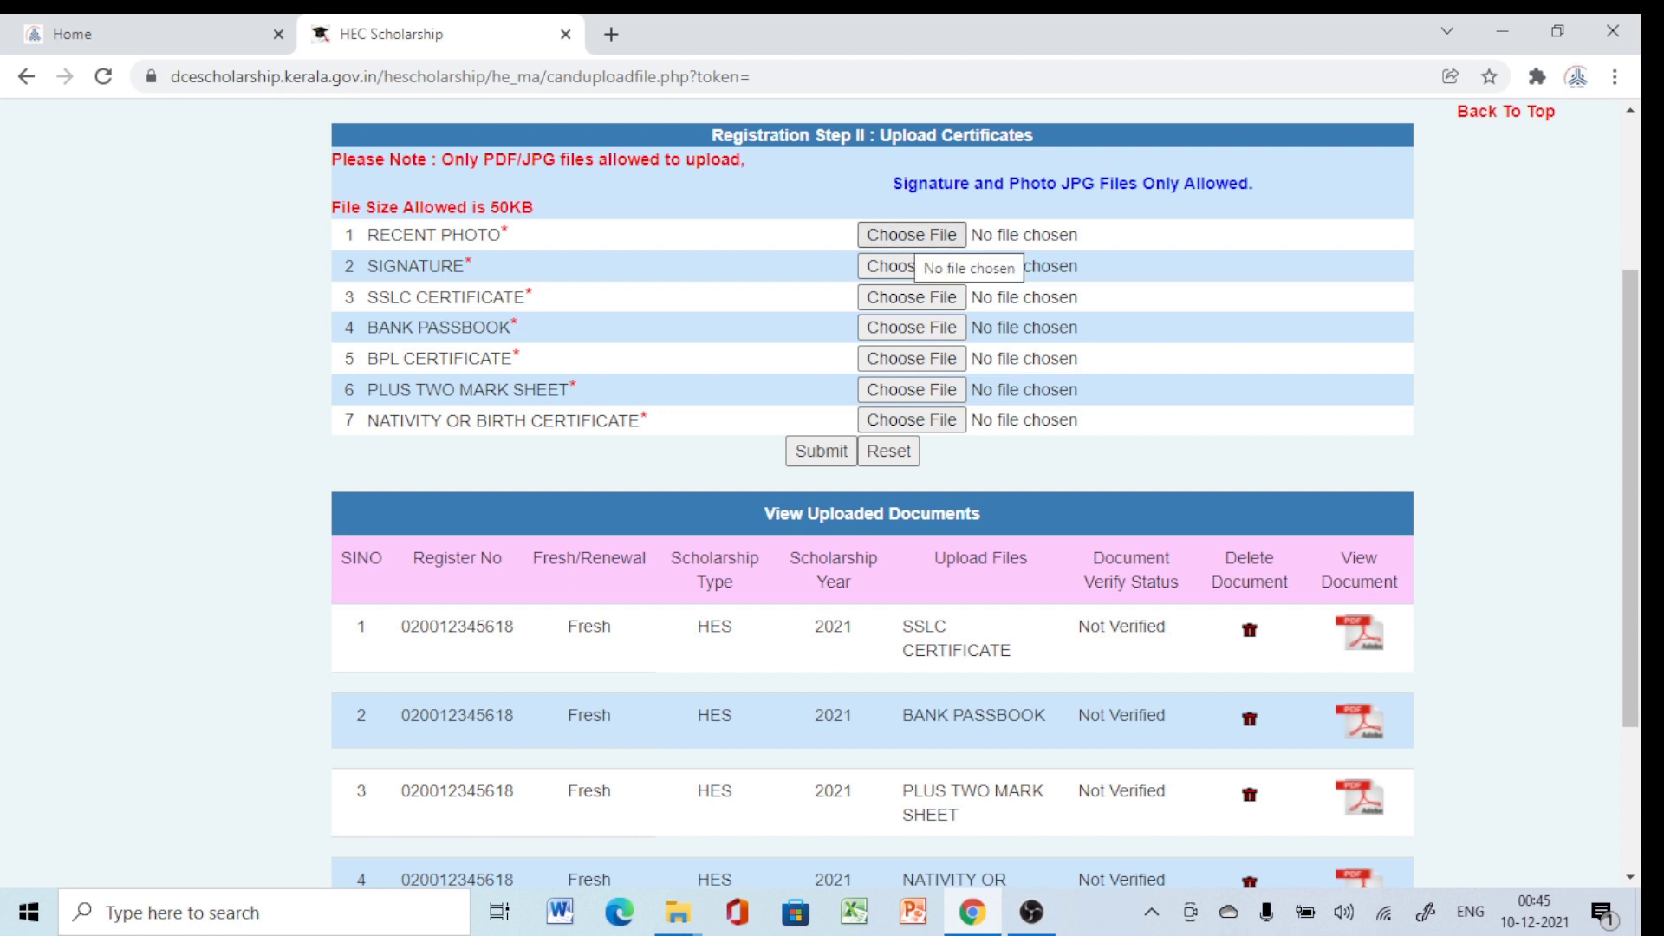
left_click(912, 235)
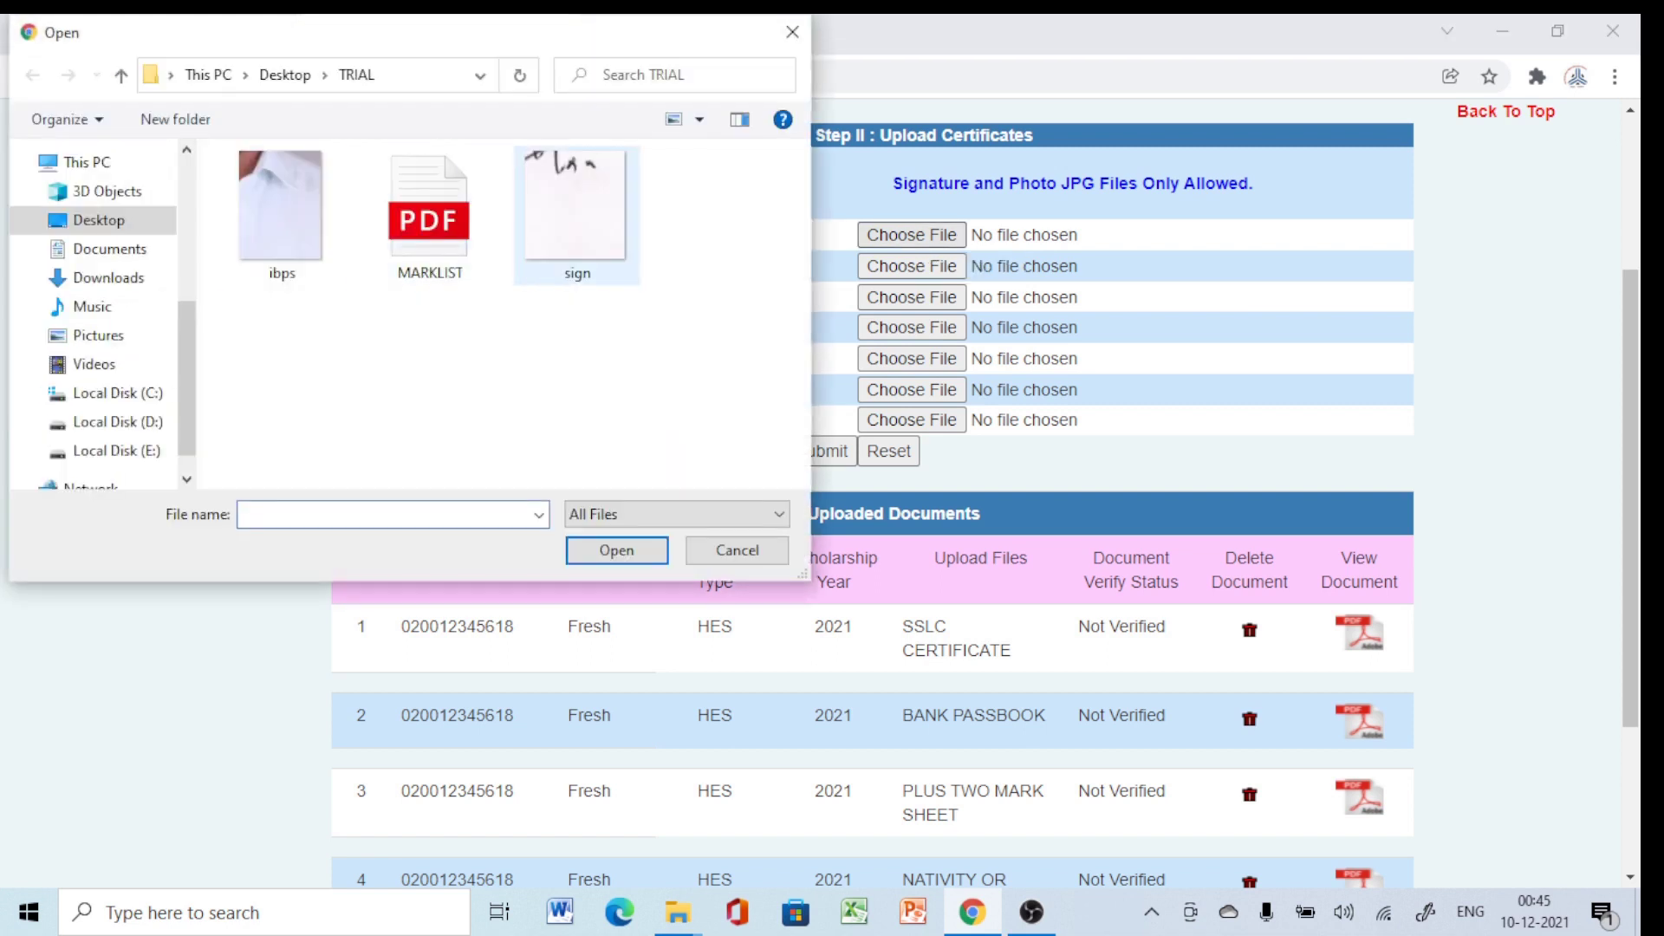
left_click(282, 208)
key("Return")
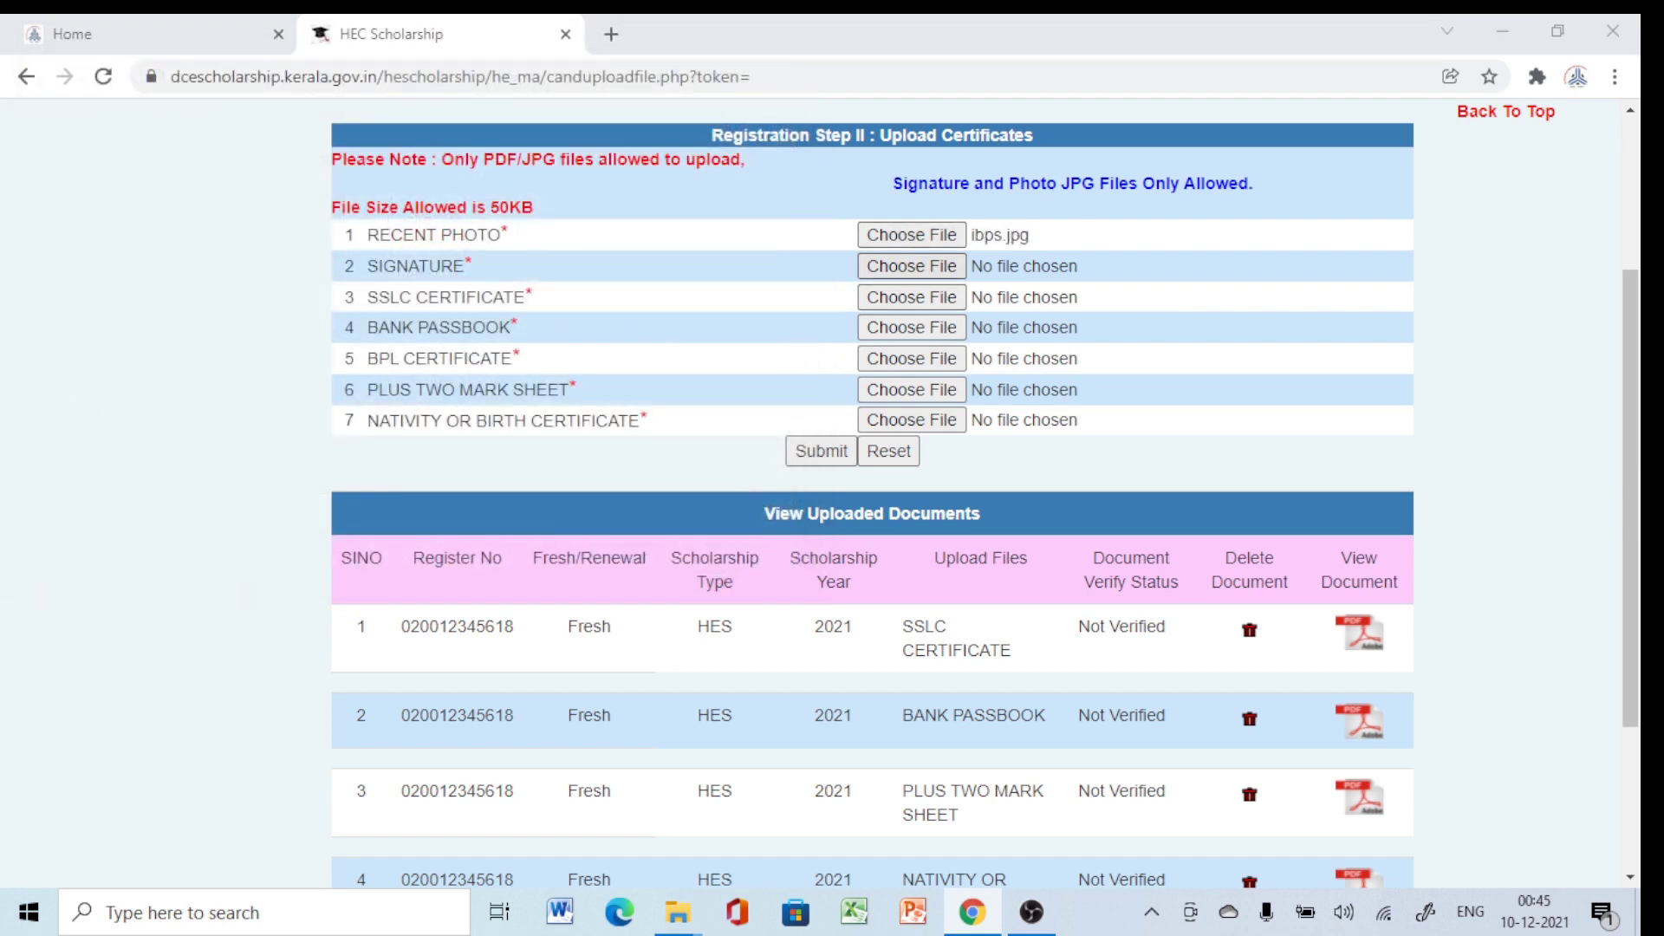
left_click(911, 266)
left_click(576, 208)
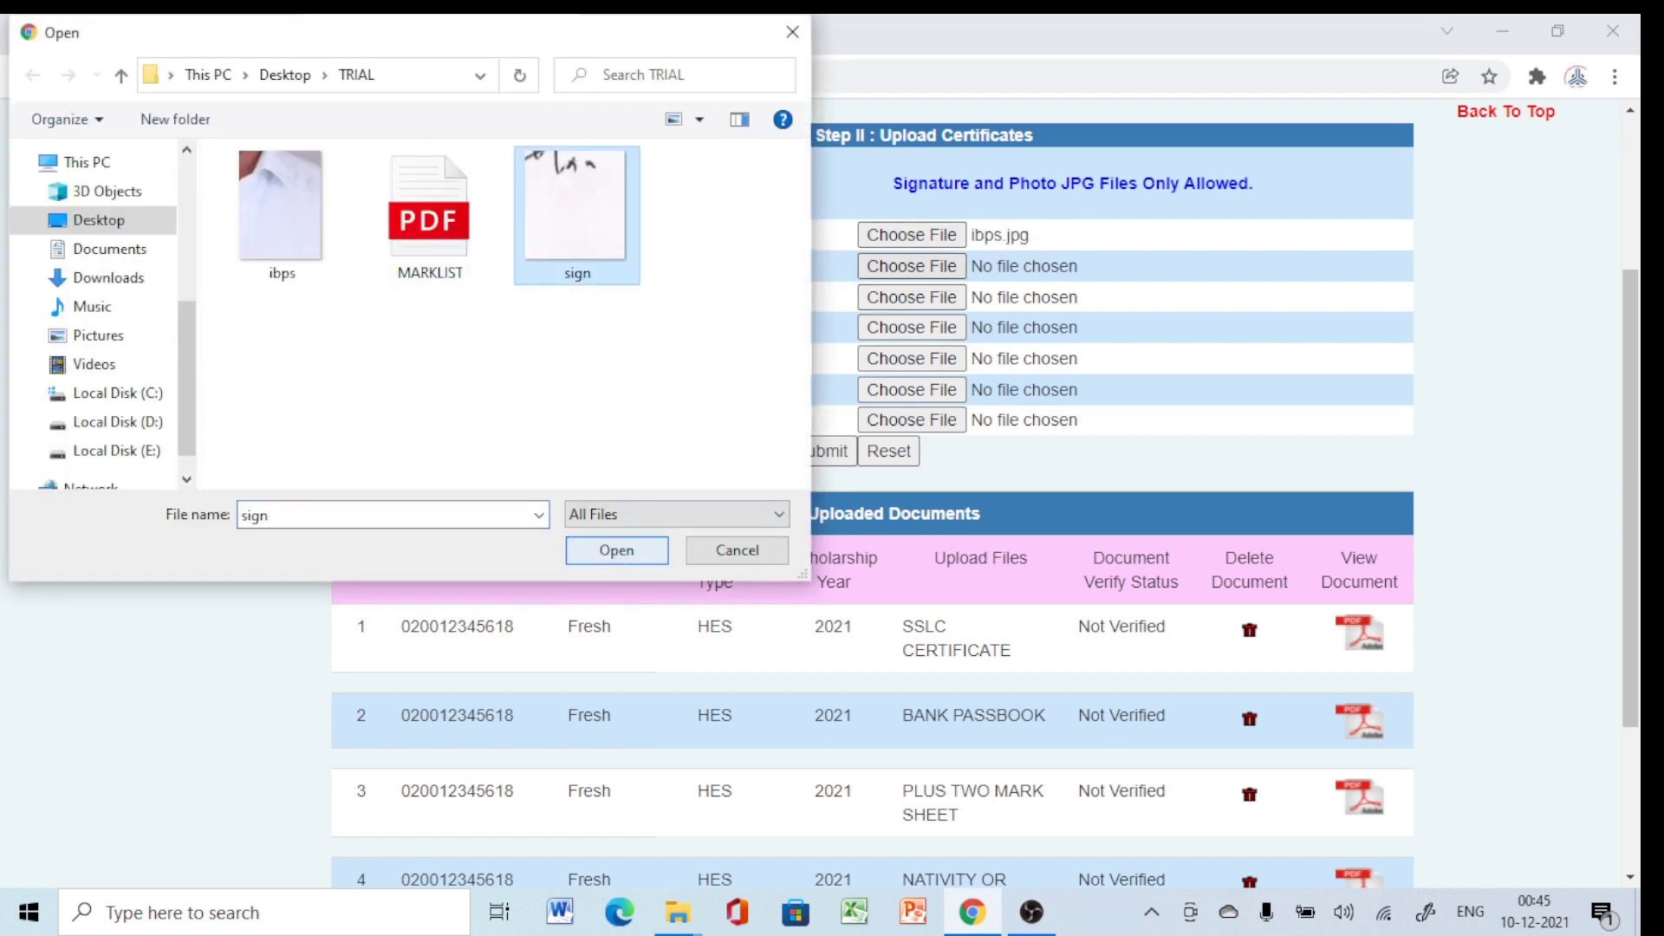
key("Return")
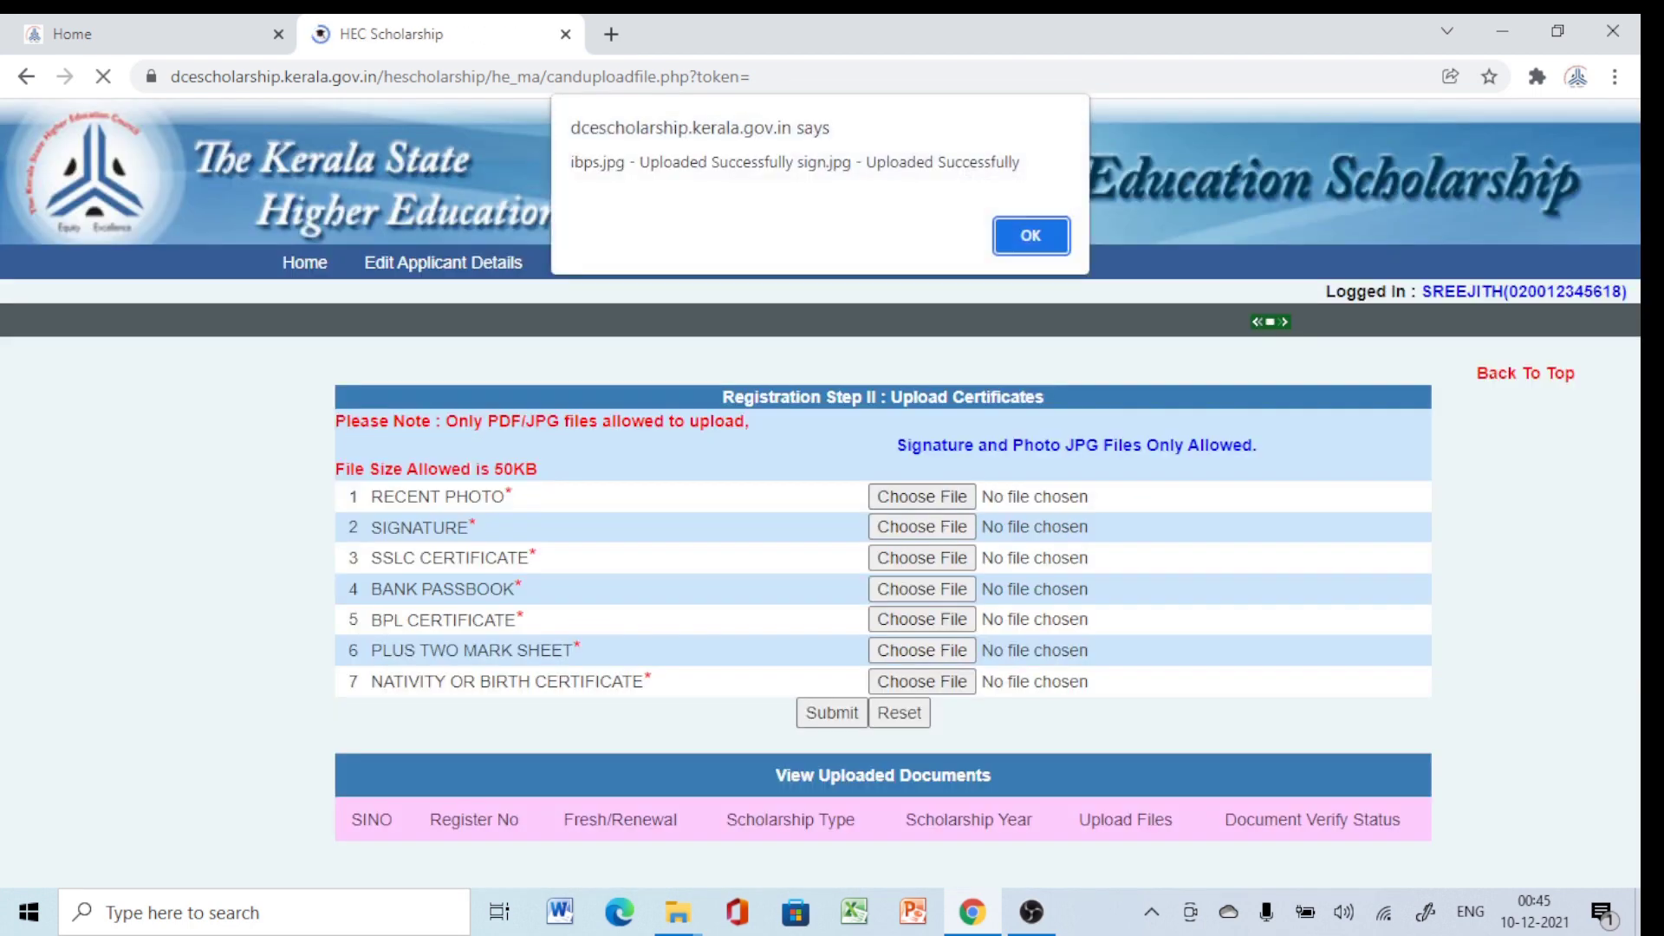
key("Return")
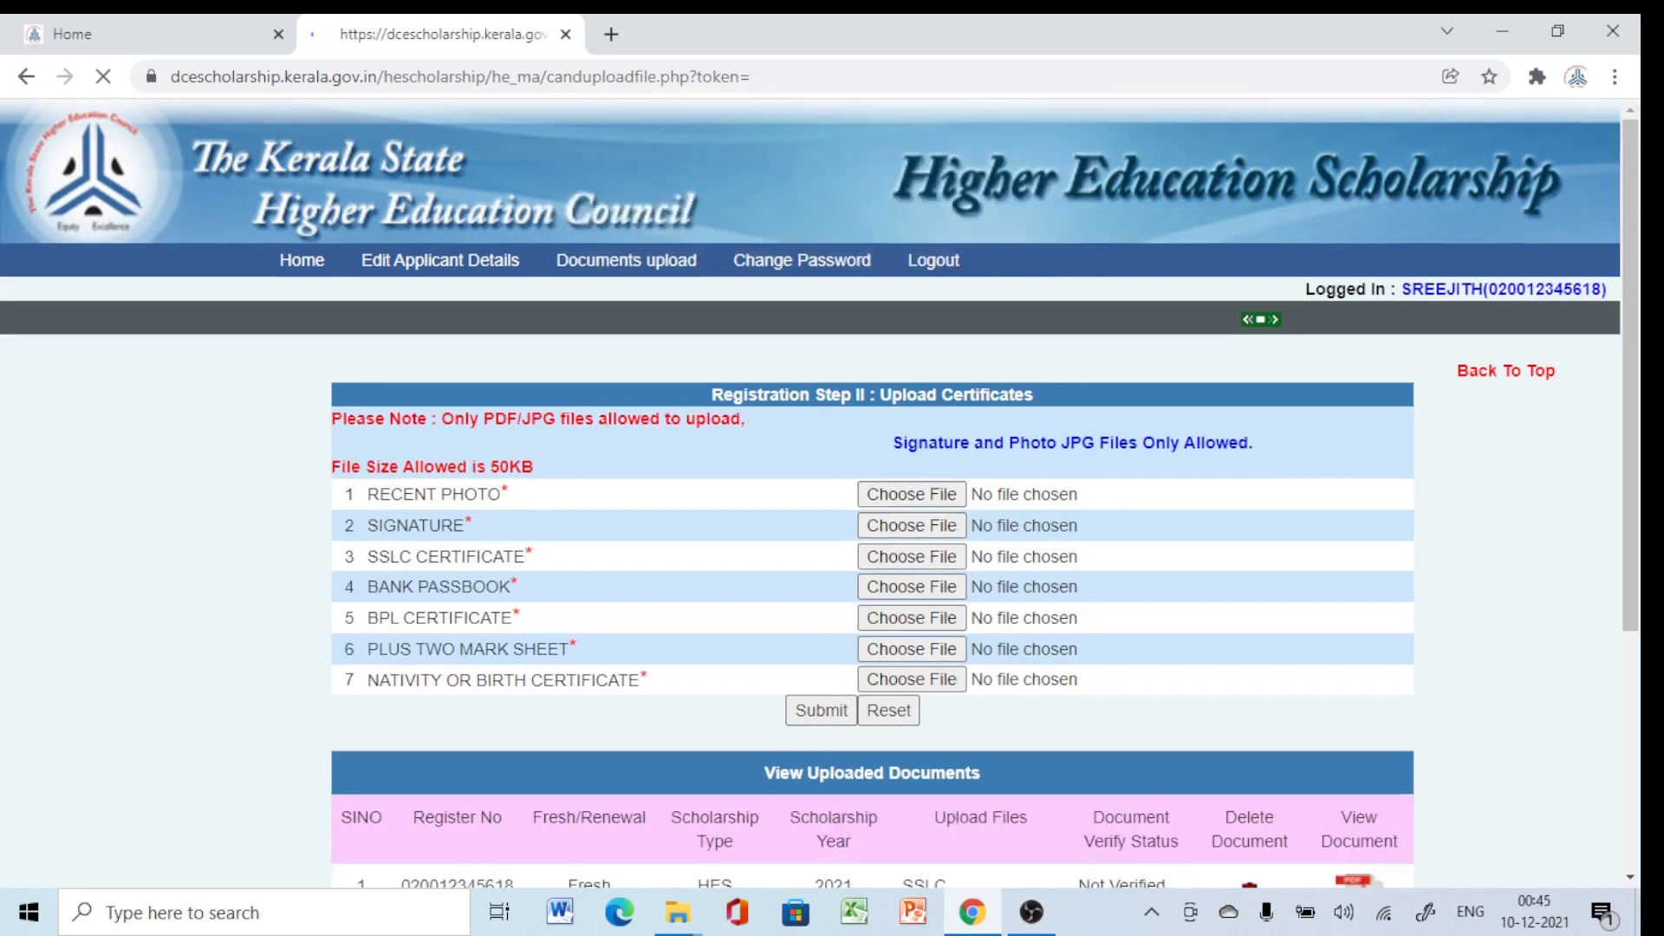
Scroll the page back up to the top navigation bar with View/Print Application.
scroll(867, 485, "down", 5)
scroll(866, 485, "down", 2)
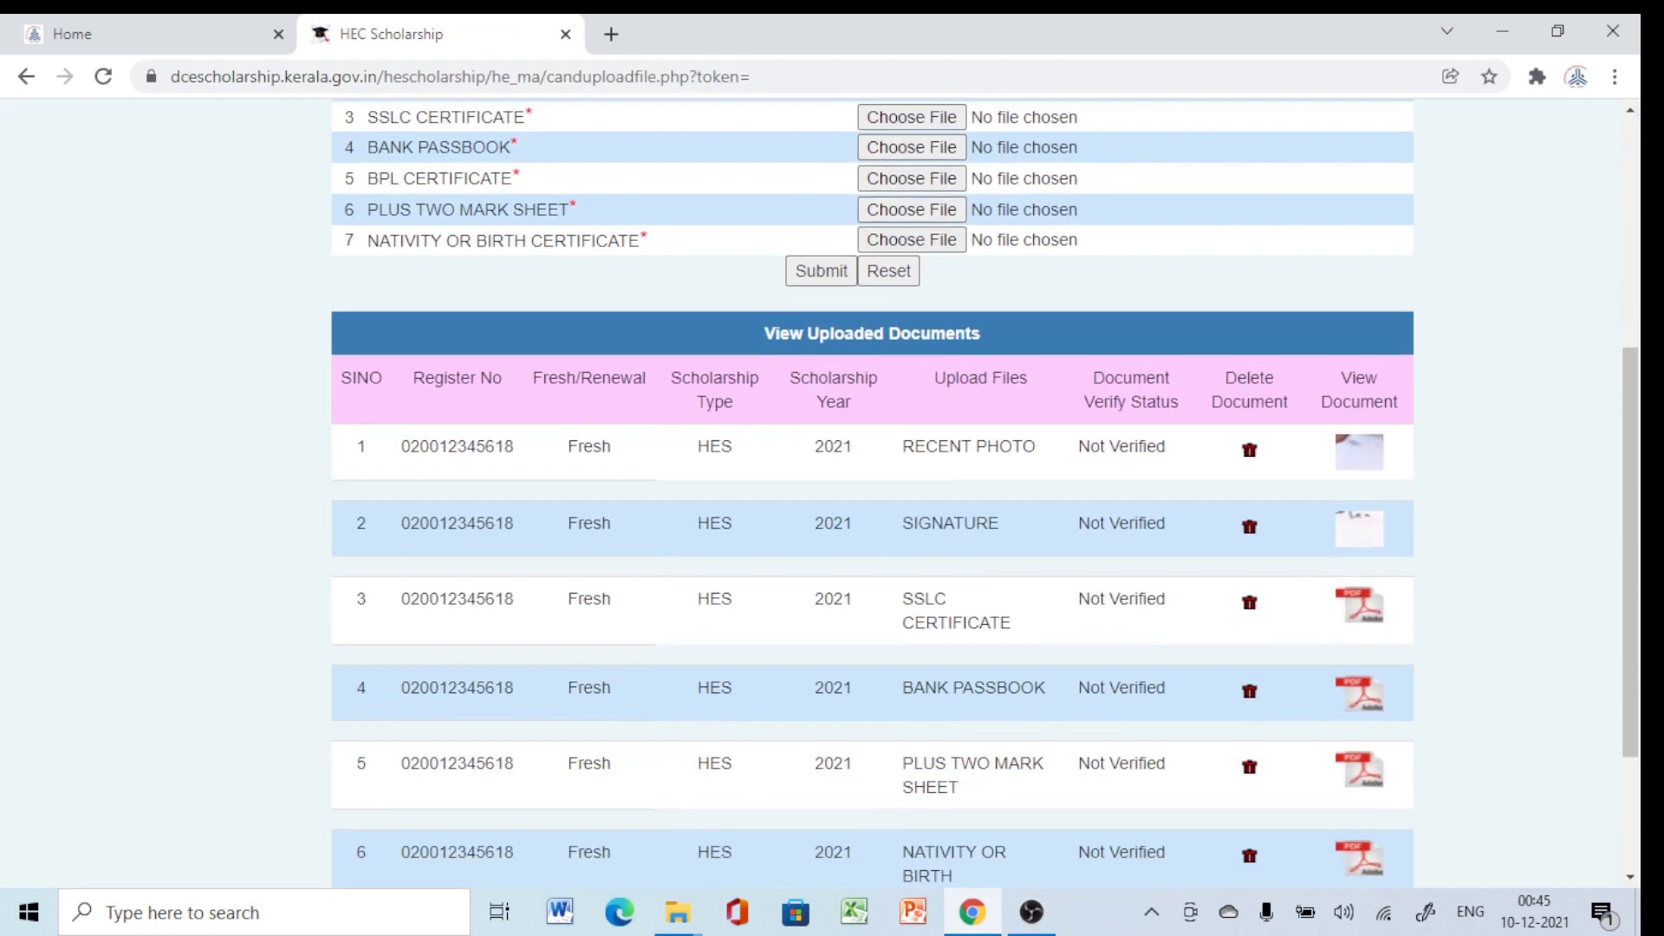
scroll(867, 485, "up", 6)
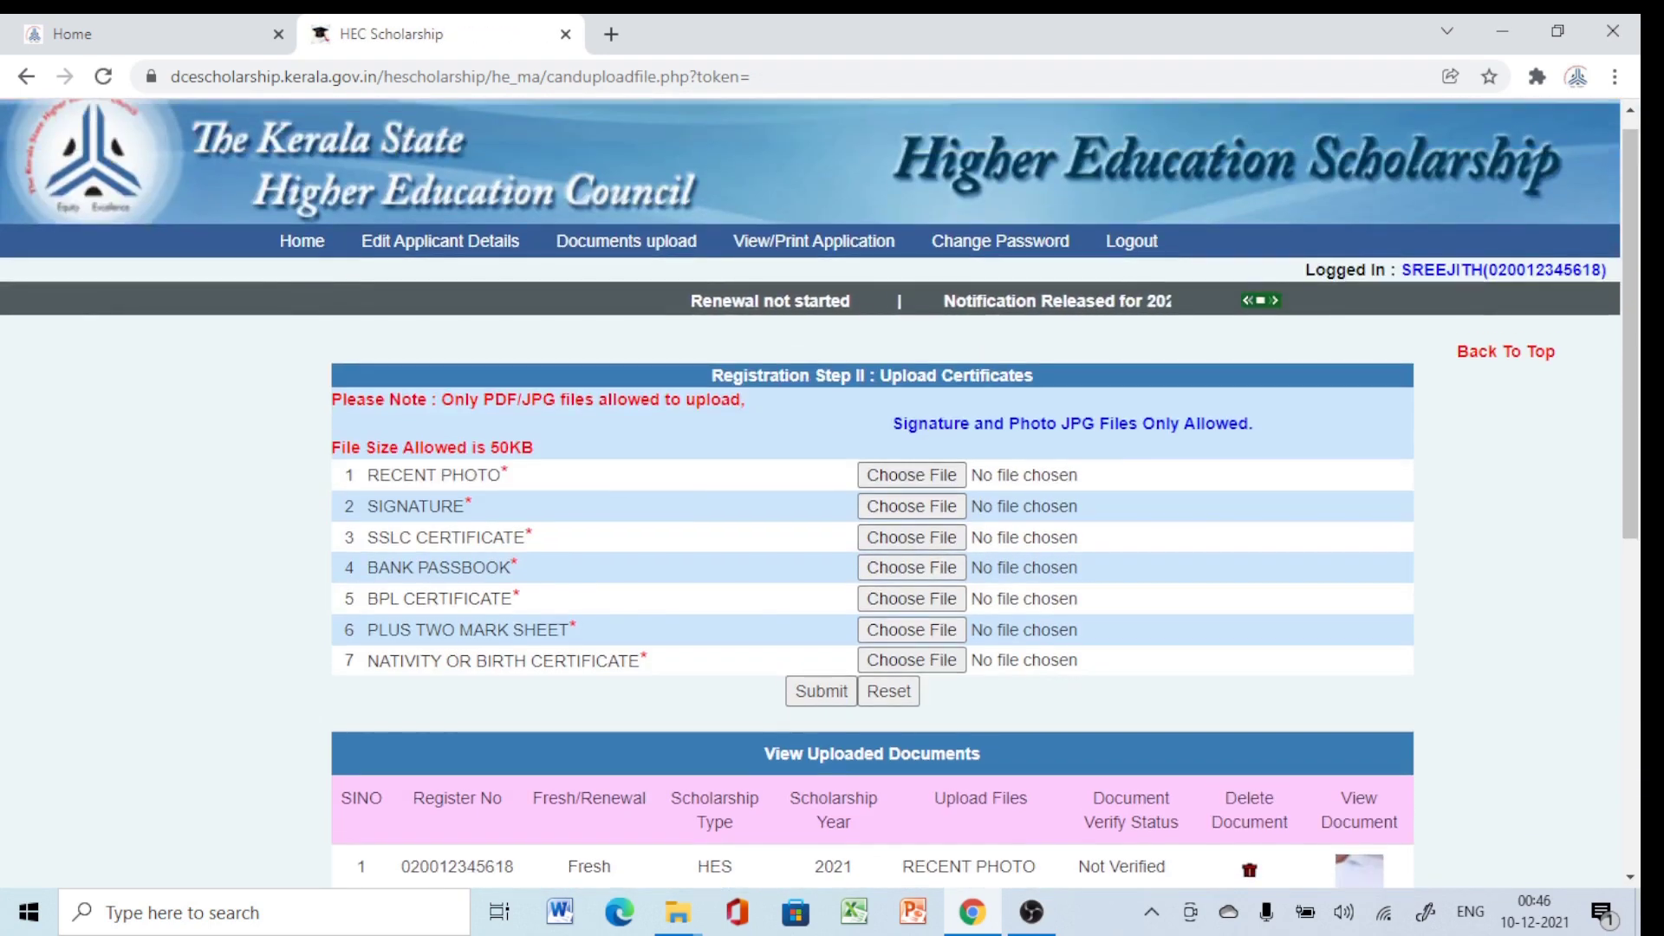
scroll(866, 485, "down", 1)
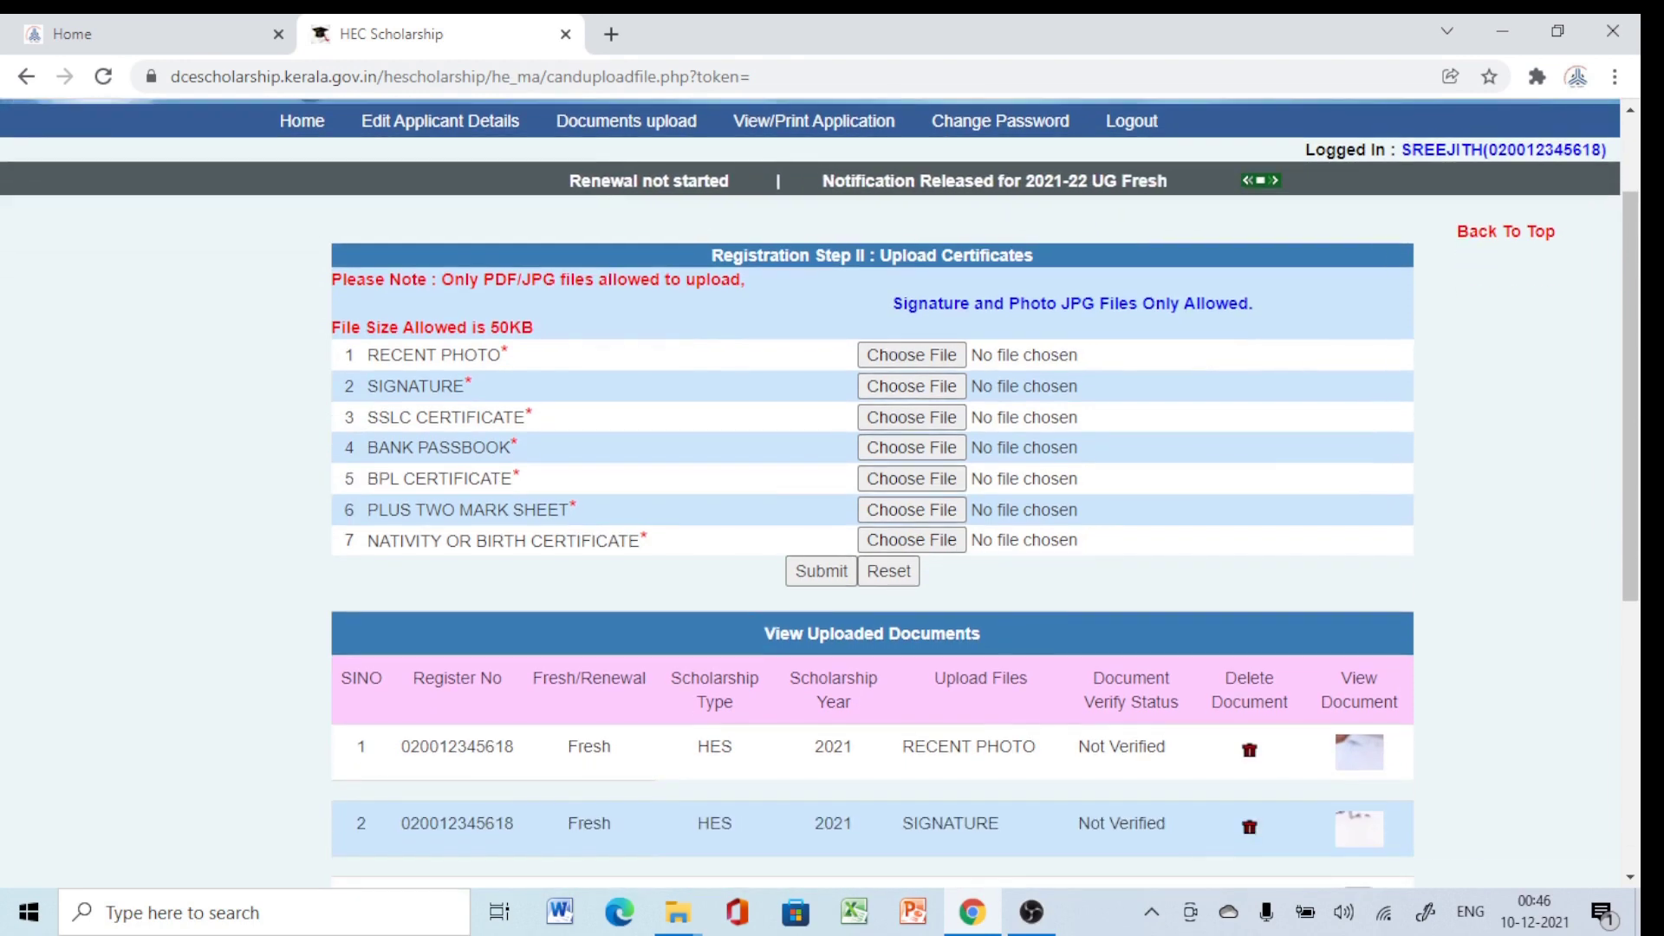
scroll(624, 243, "up", 1)
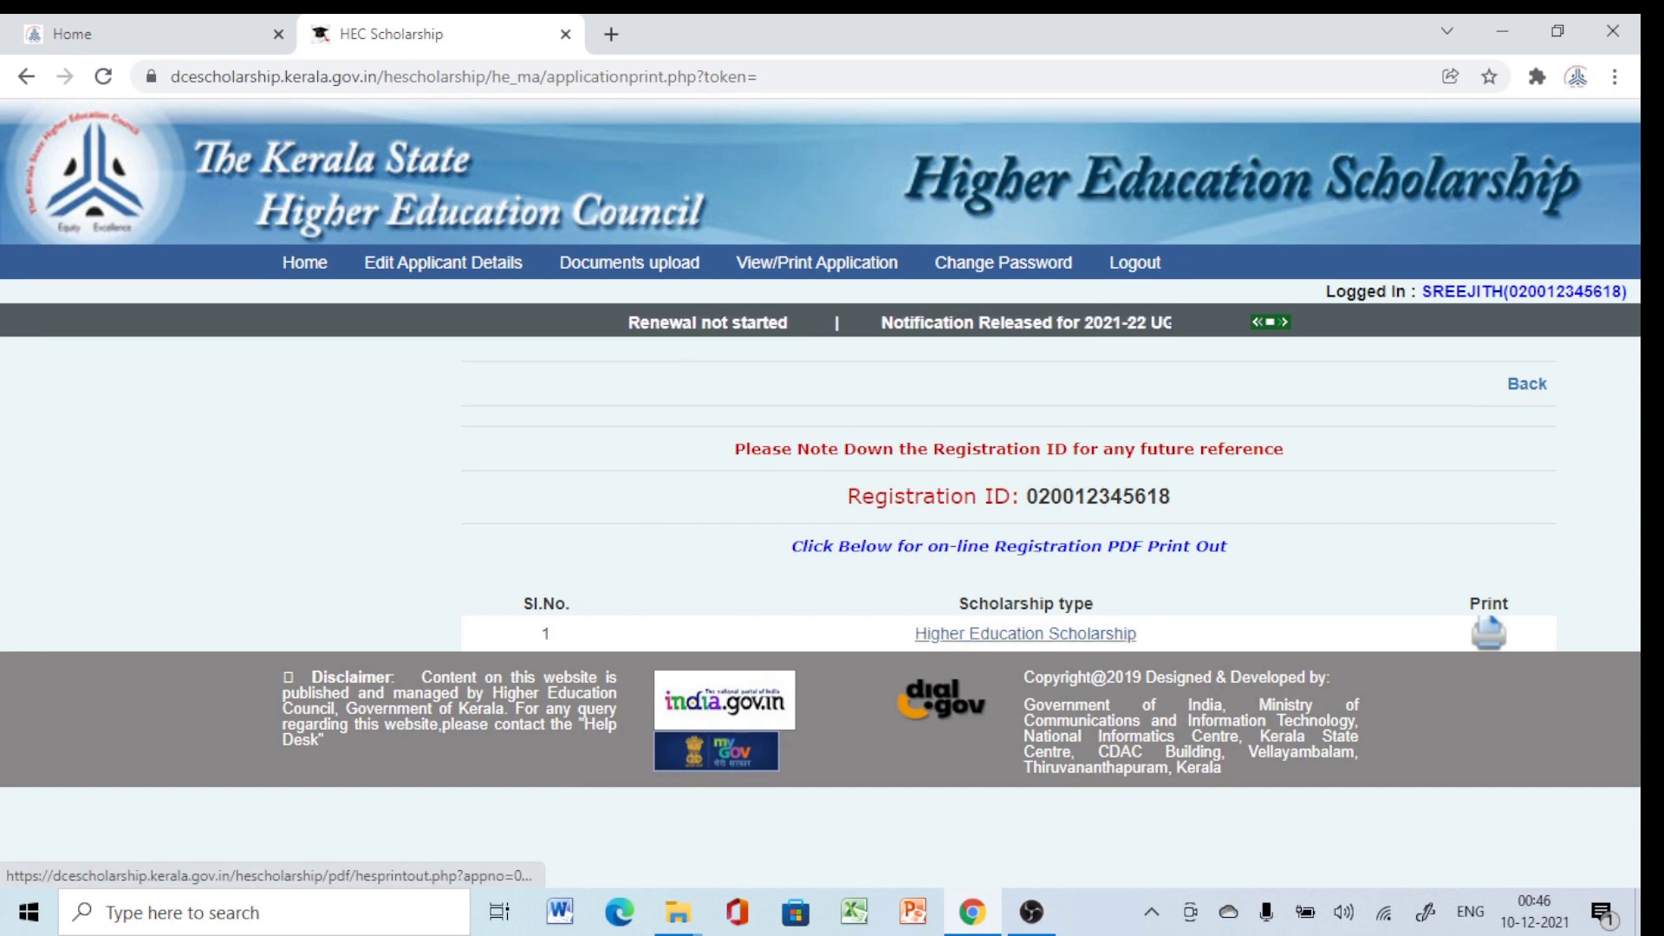
Download the Higher Education Scholarship print-out PDF and open it from the download bar.
left_click(1025, 633)
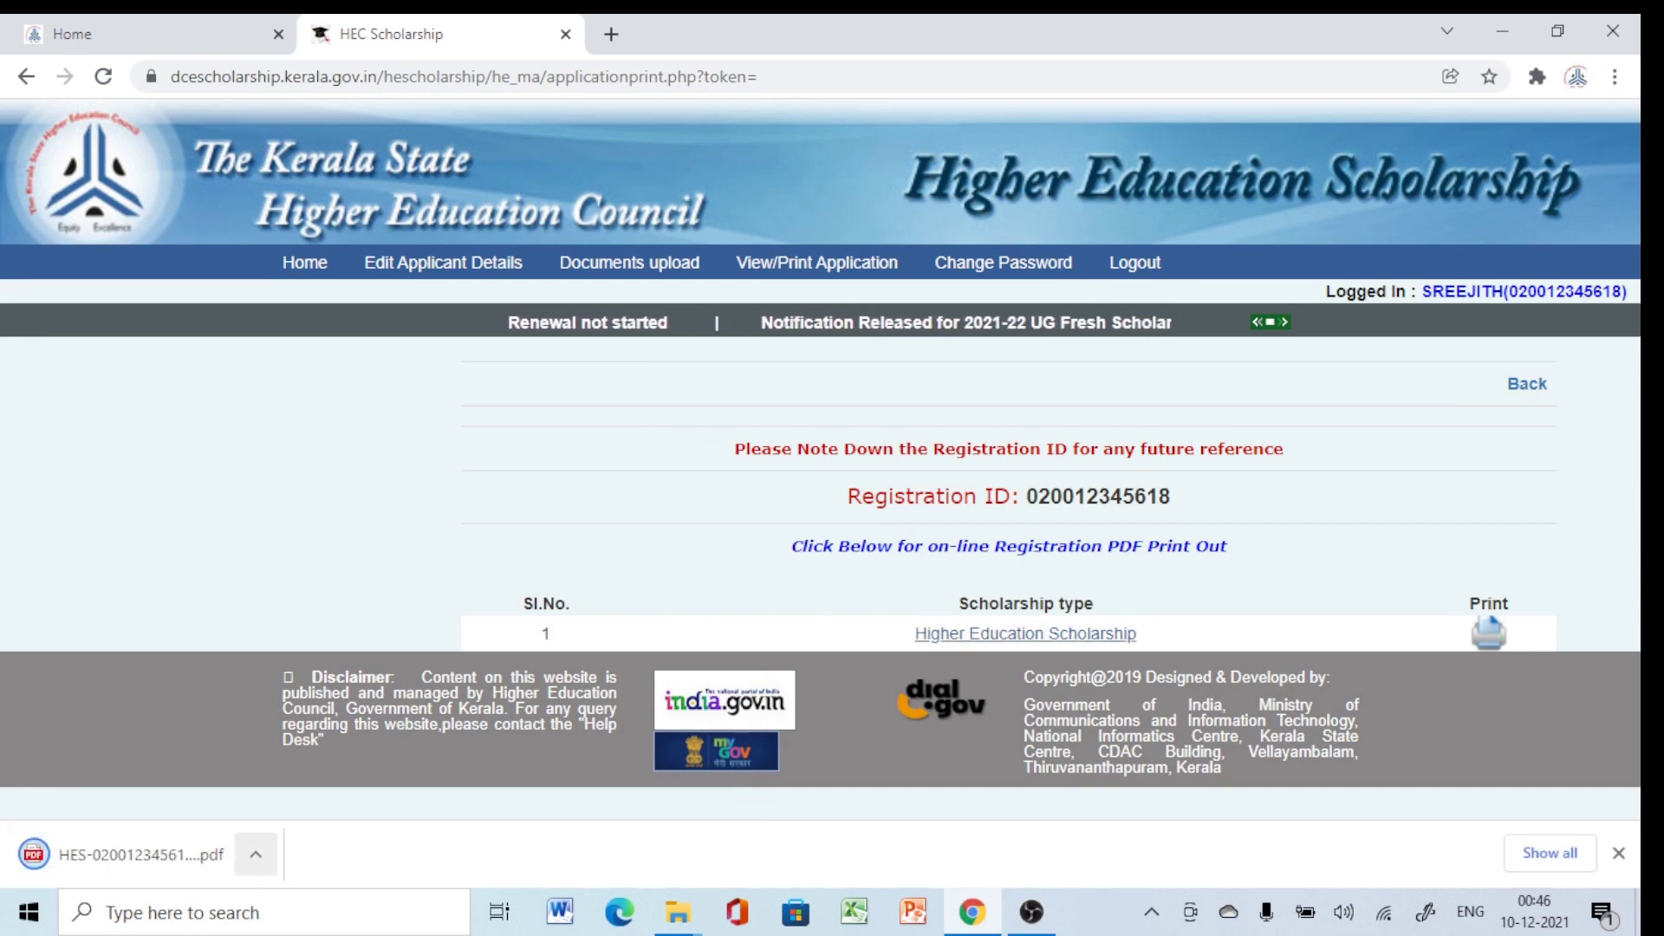
left_click(256, 856)
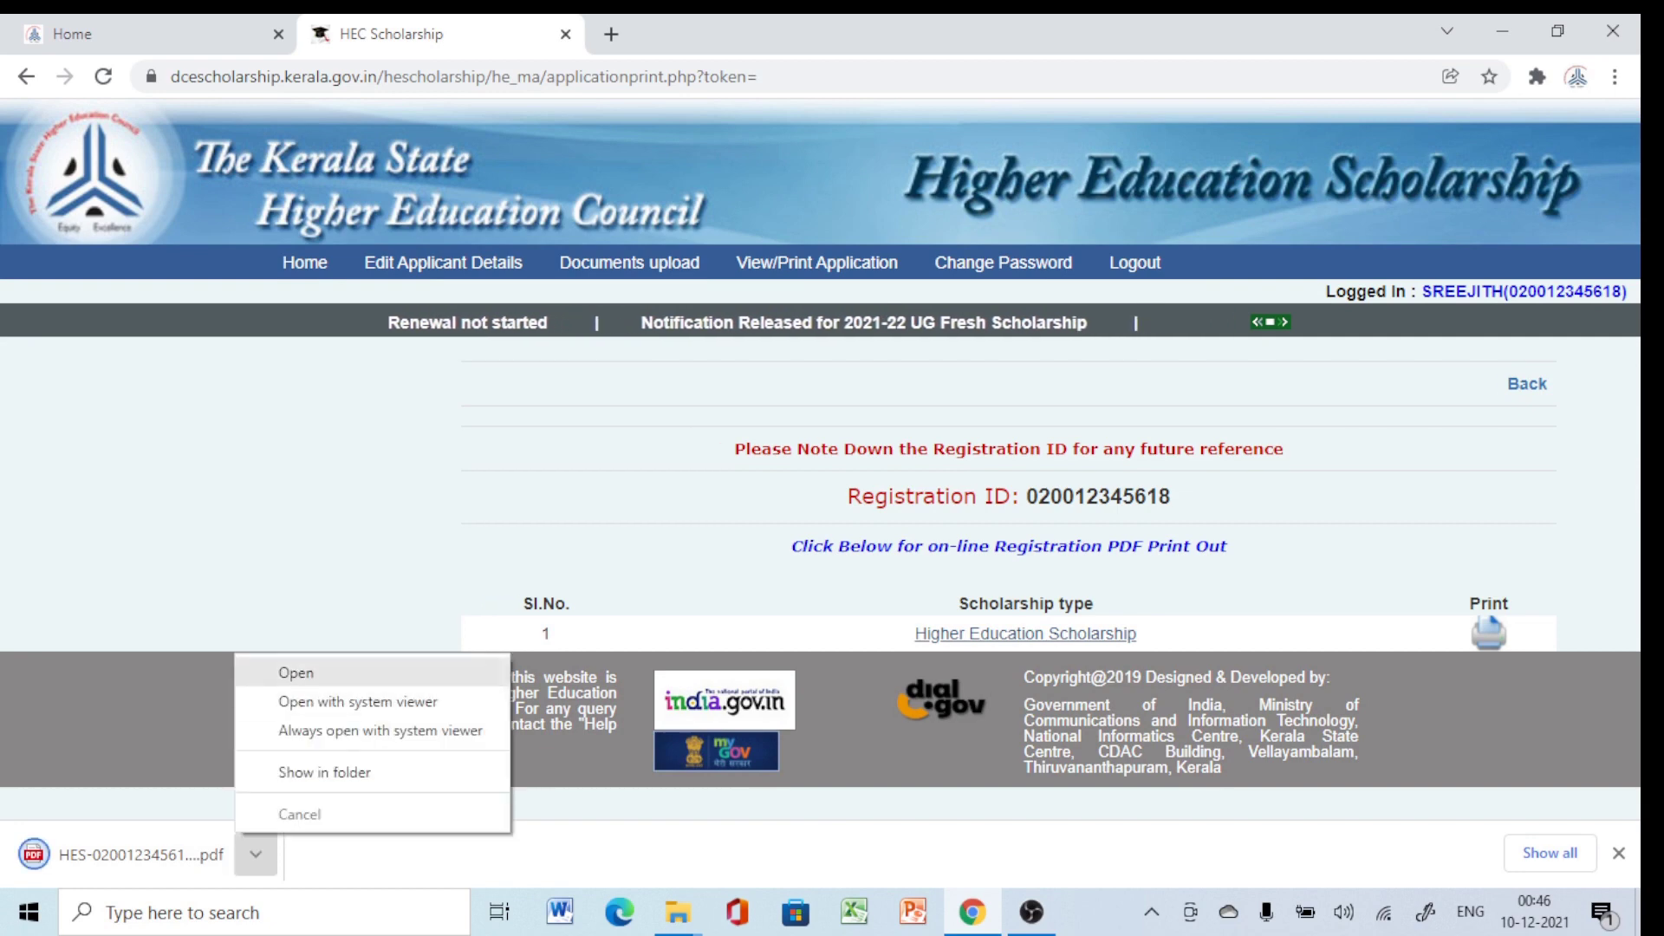
left_click(295, 672)
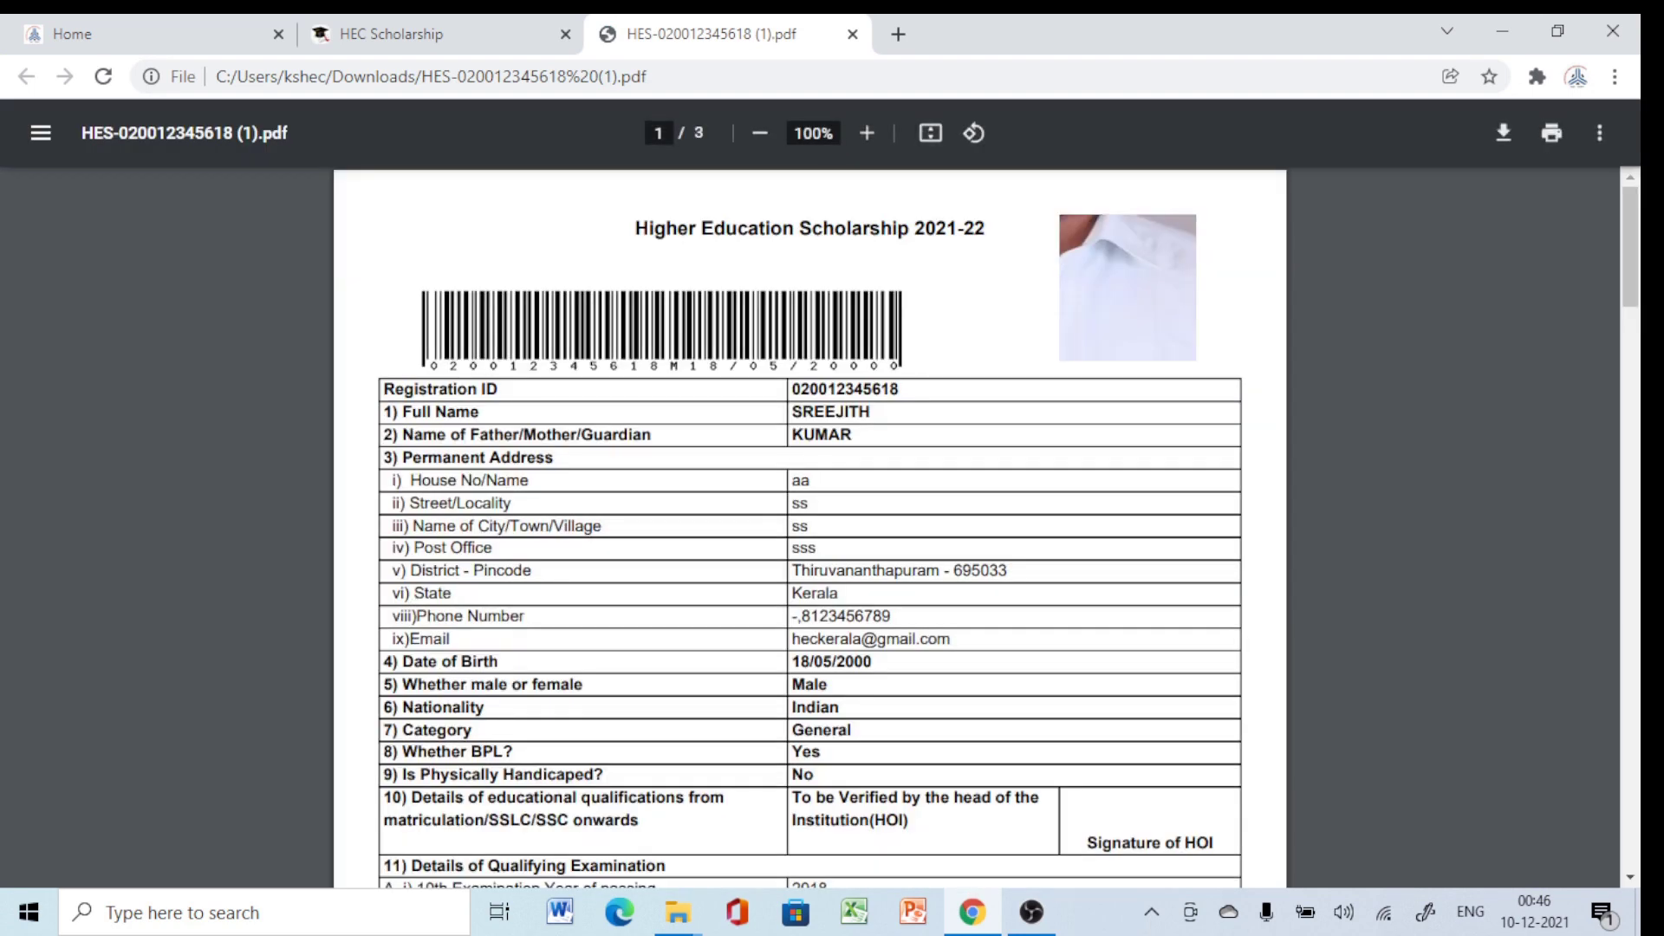
Scroll through pages 1–3 of the PDF, then go back to the HEC Scholarship tab.
scroll(809, 529, "down", 10)
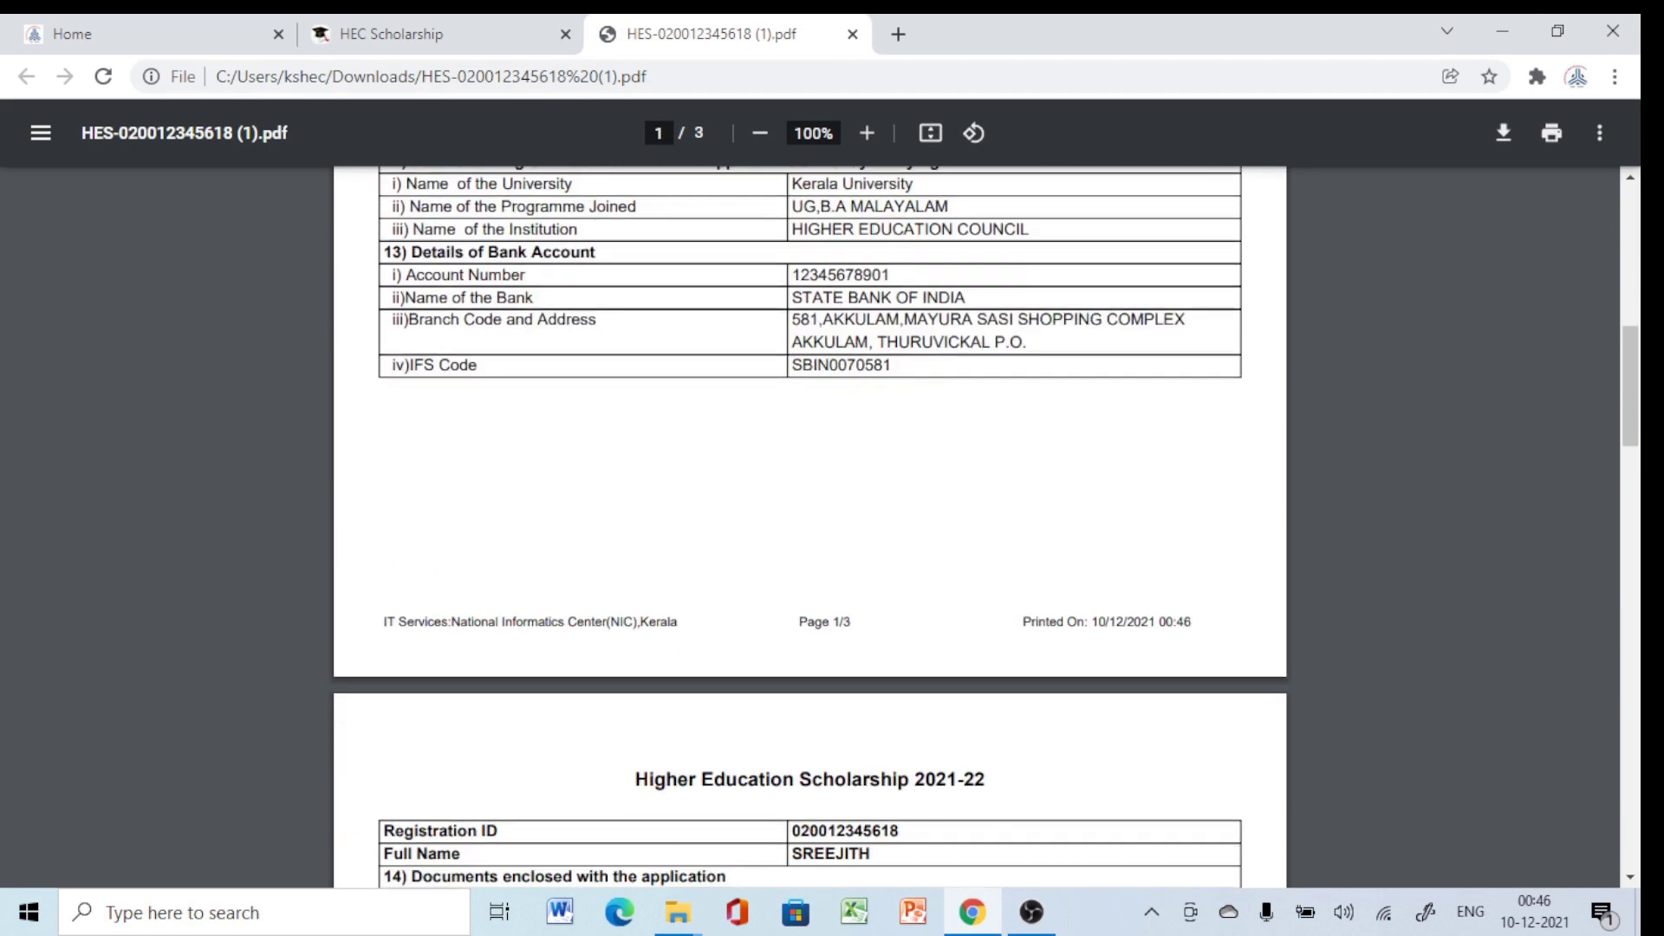
scroll(810, 528, "down", 15)
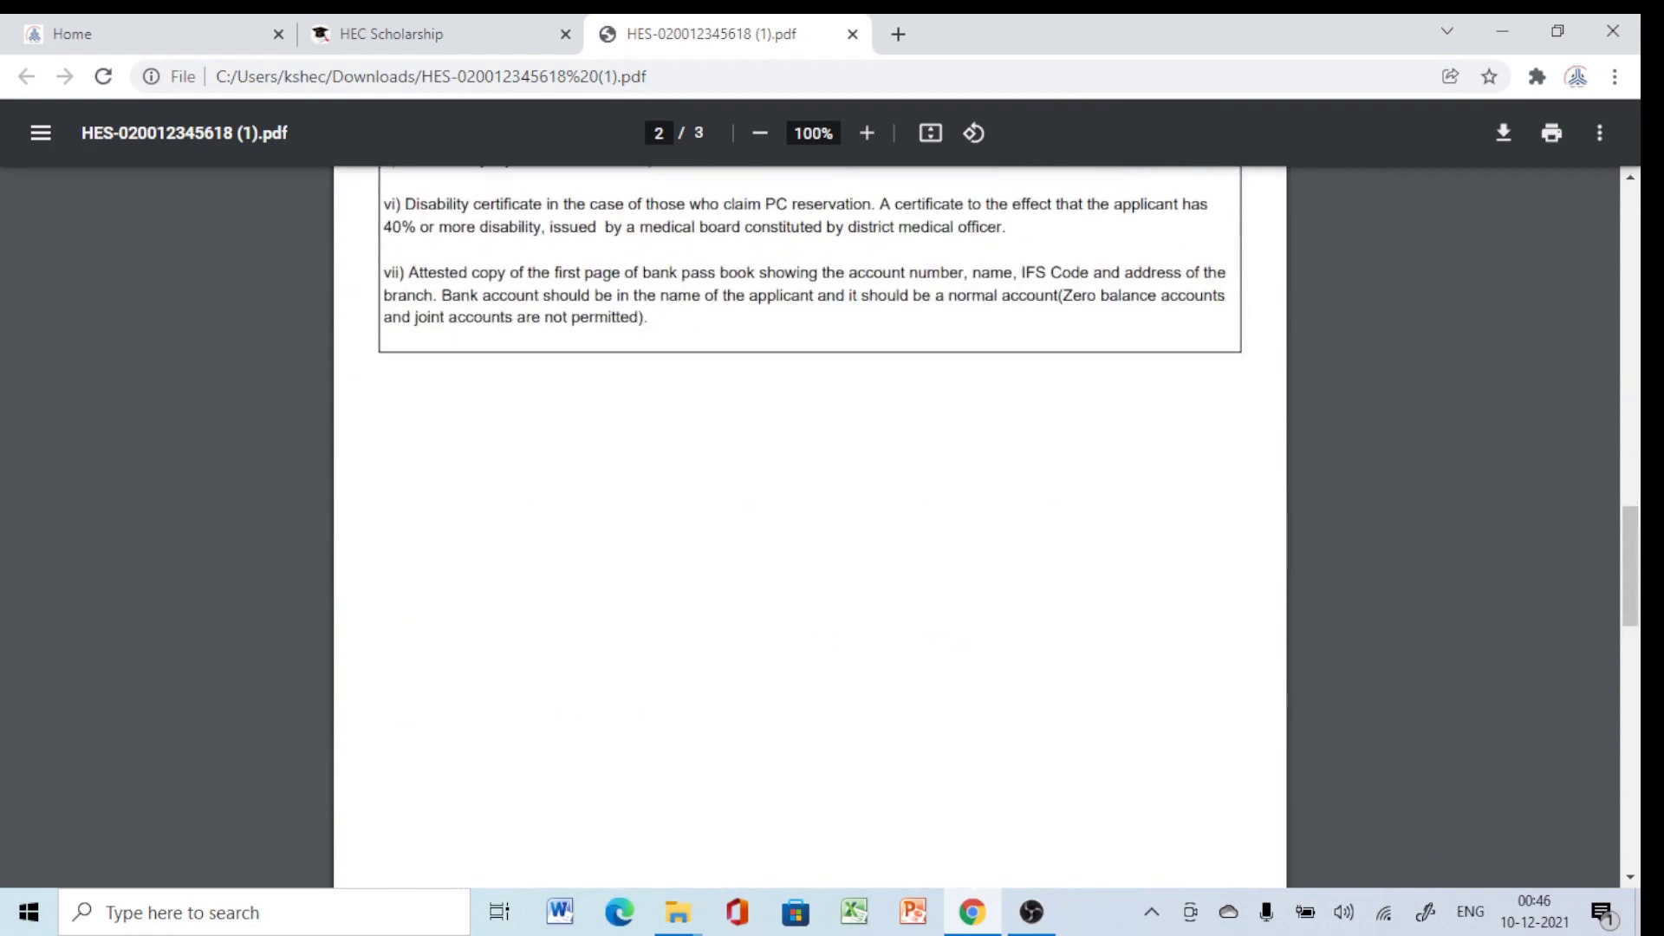
scroll(809, 528, "down", 12)
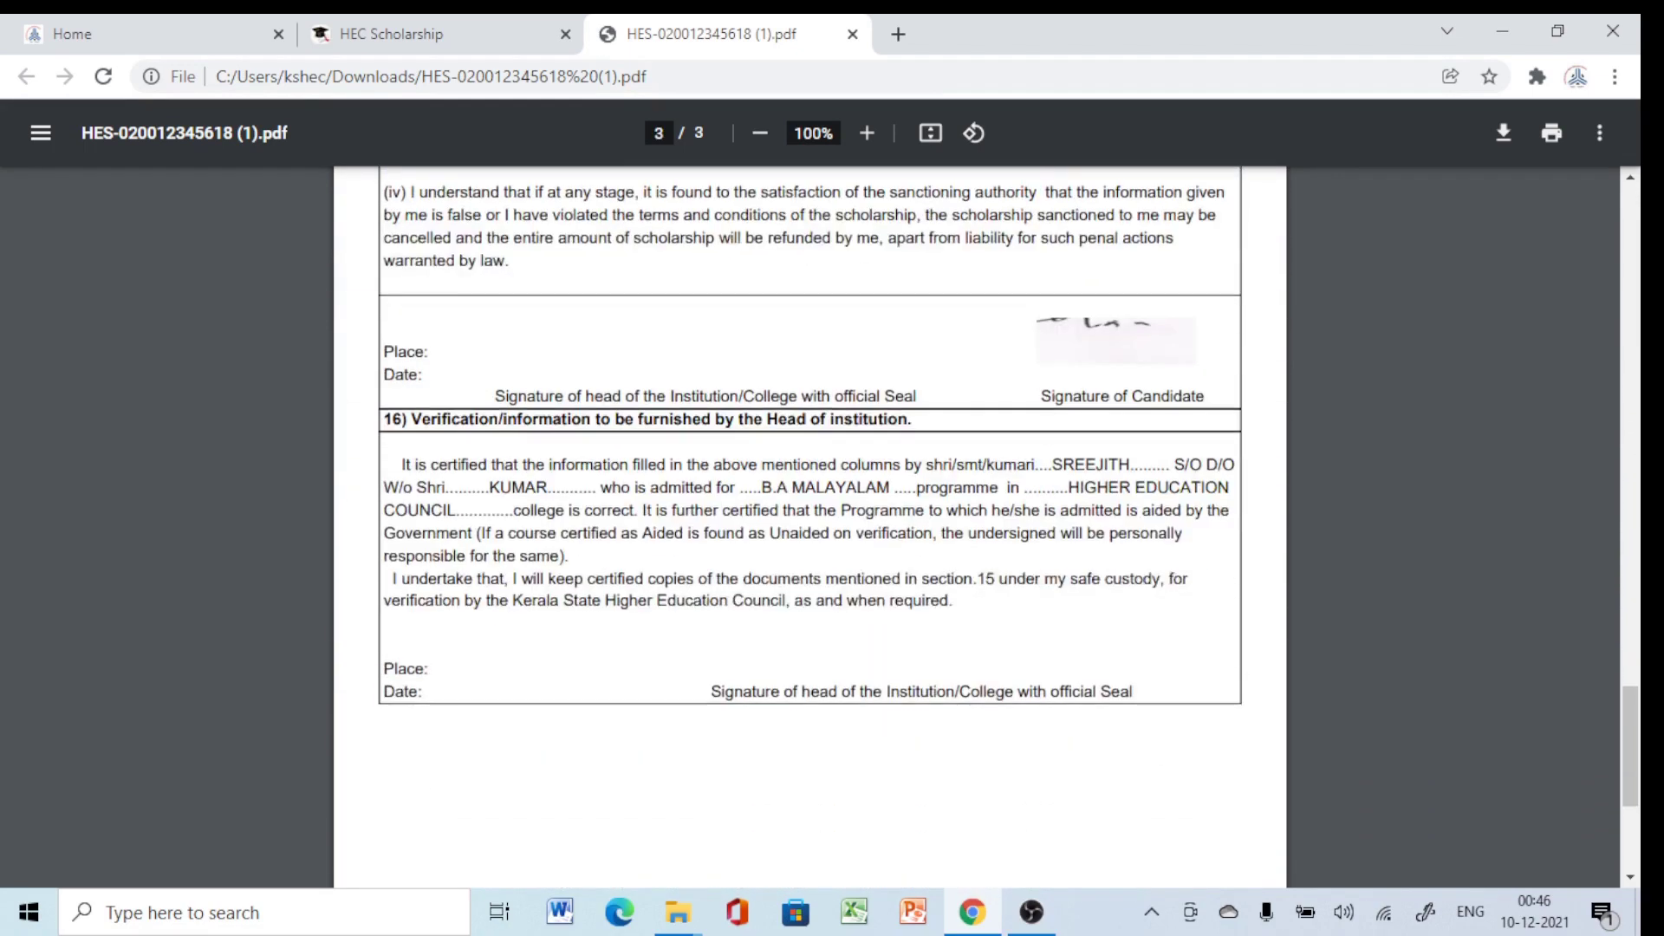
scroll(810, 528, "down", 4)
scroll(809, 529, "up", 5)
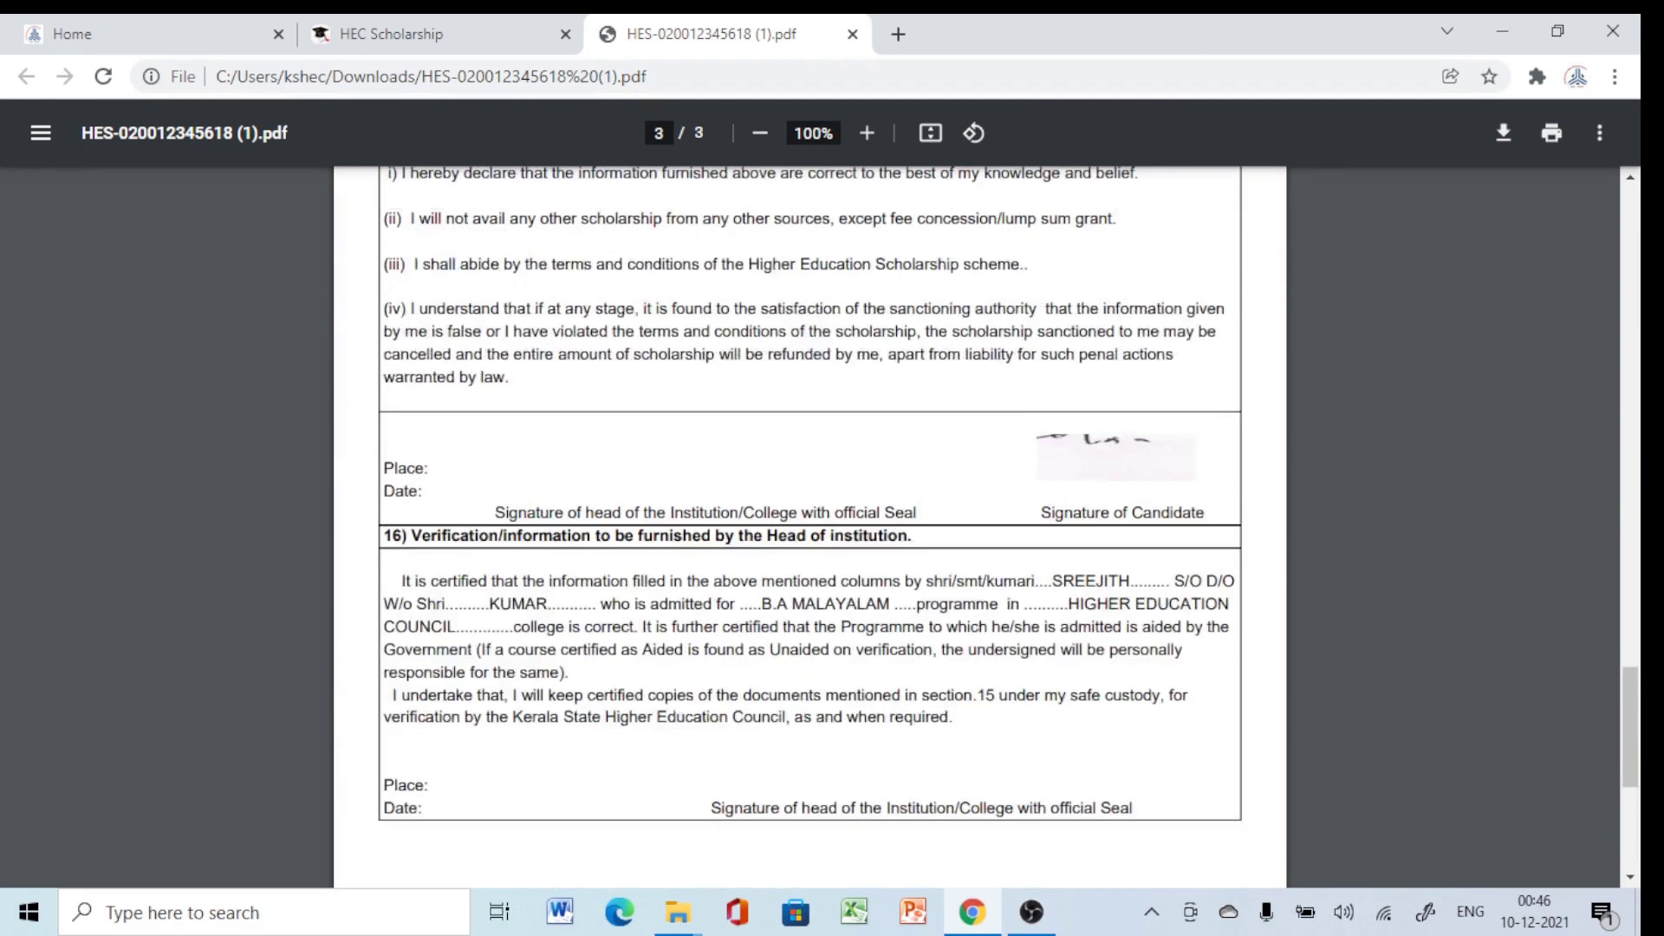
left_click(390, 34)
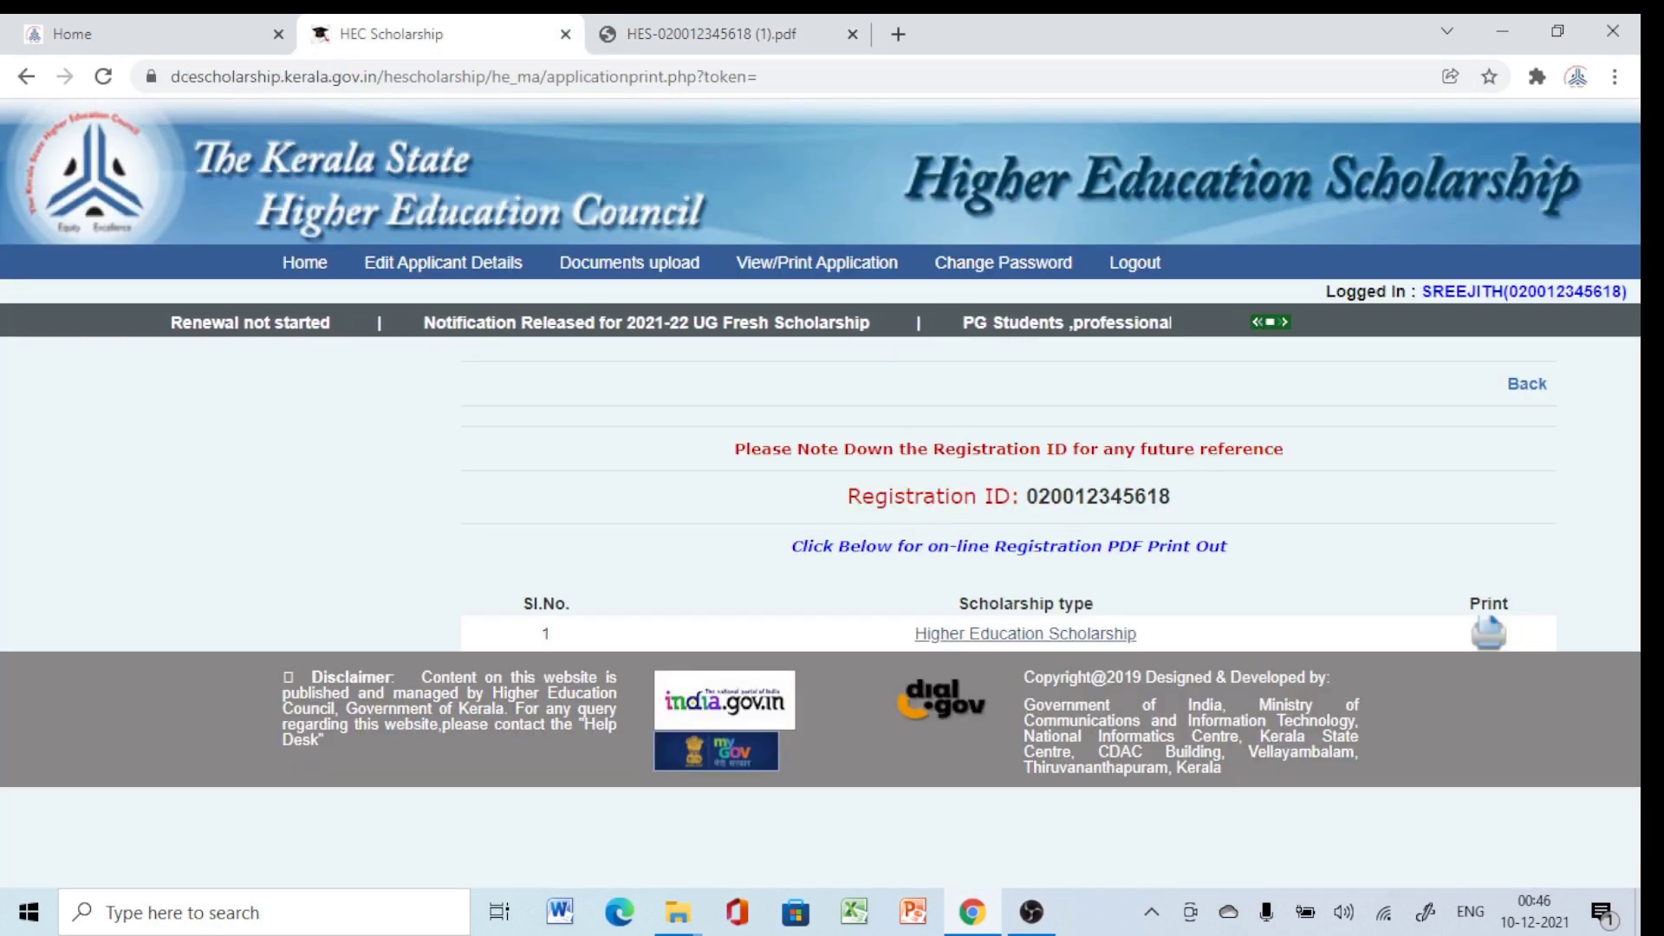
Log out and choose Student Login from the home page's Login menu.
left_click(1134, 262)
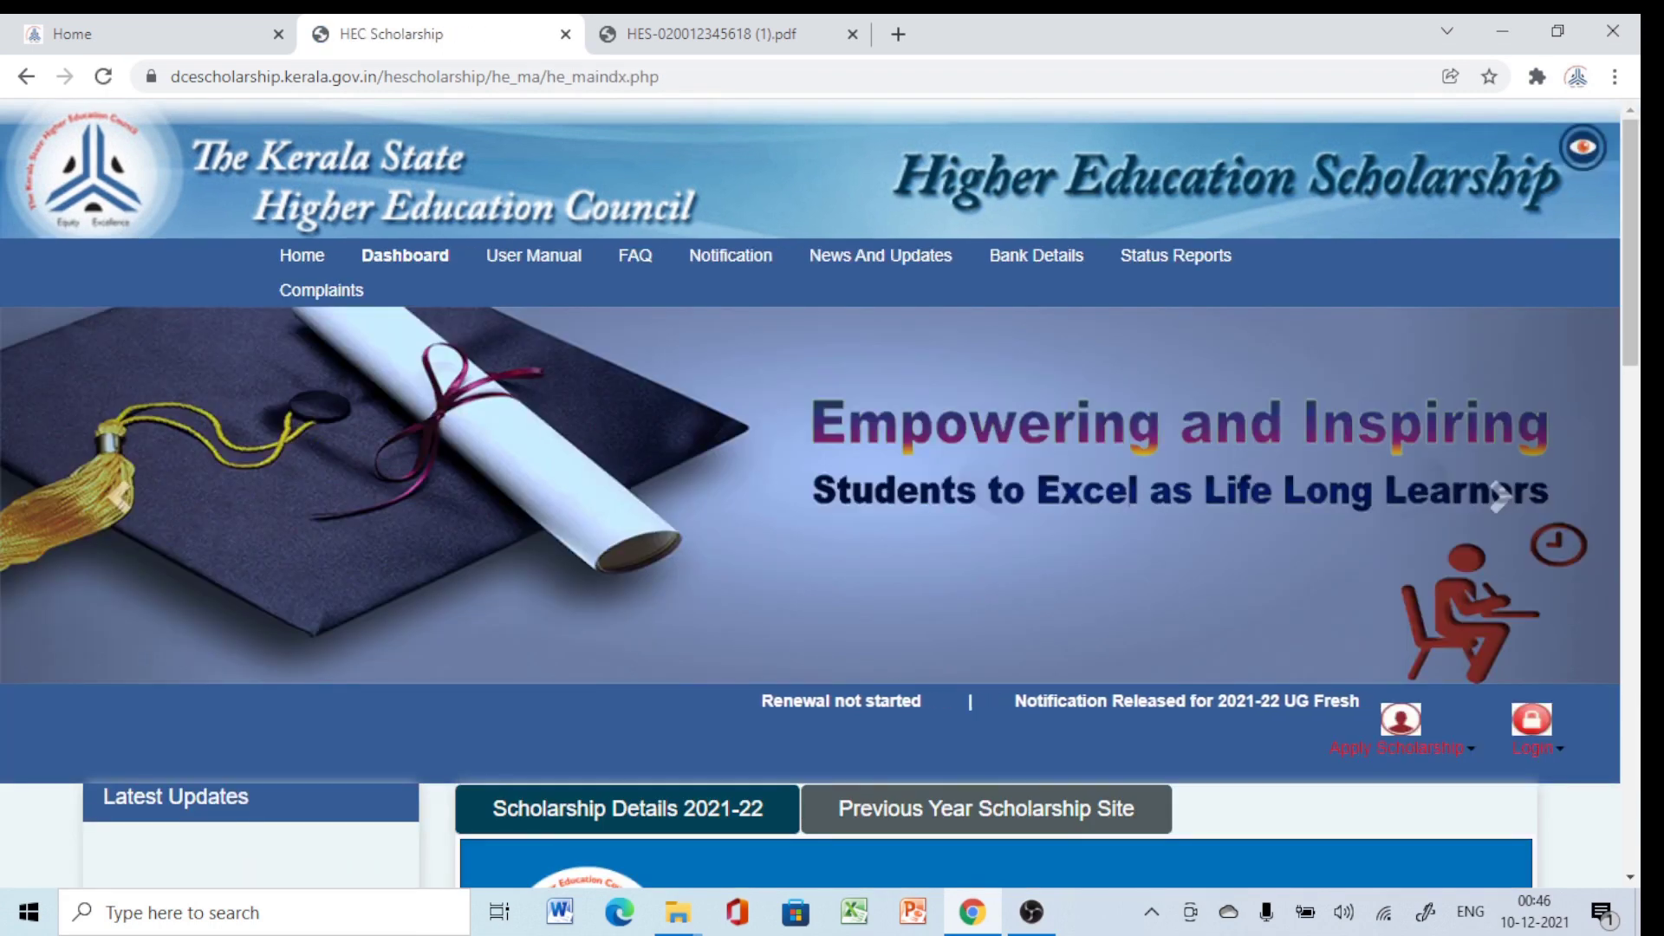
left_click(1532, 732)
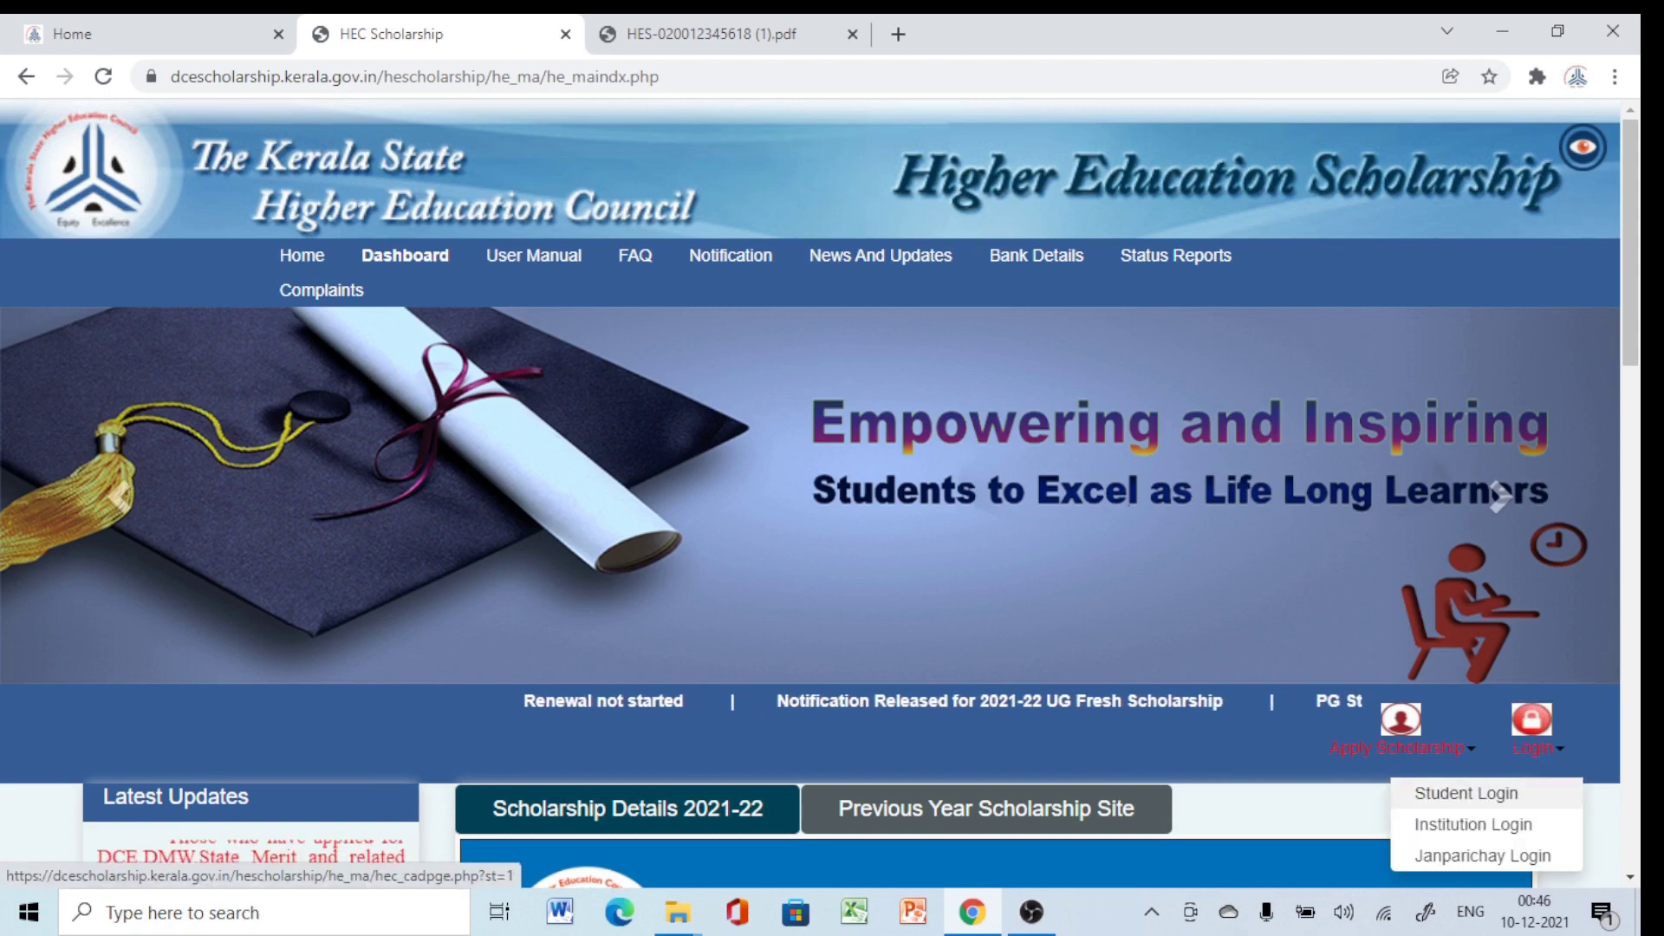
left_click(1466, 793)
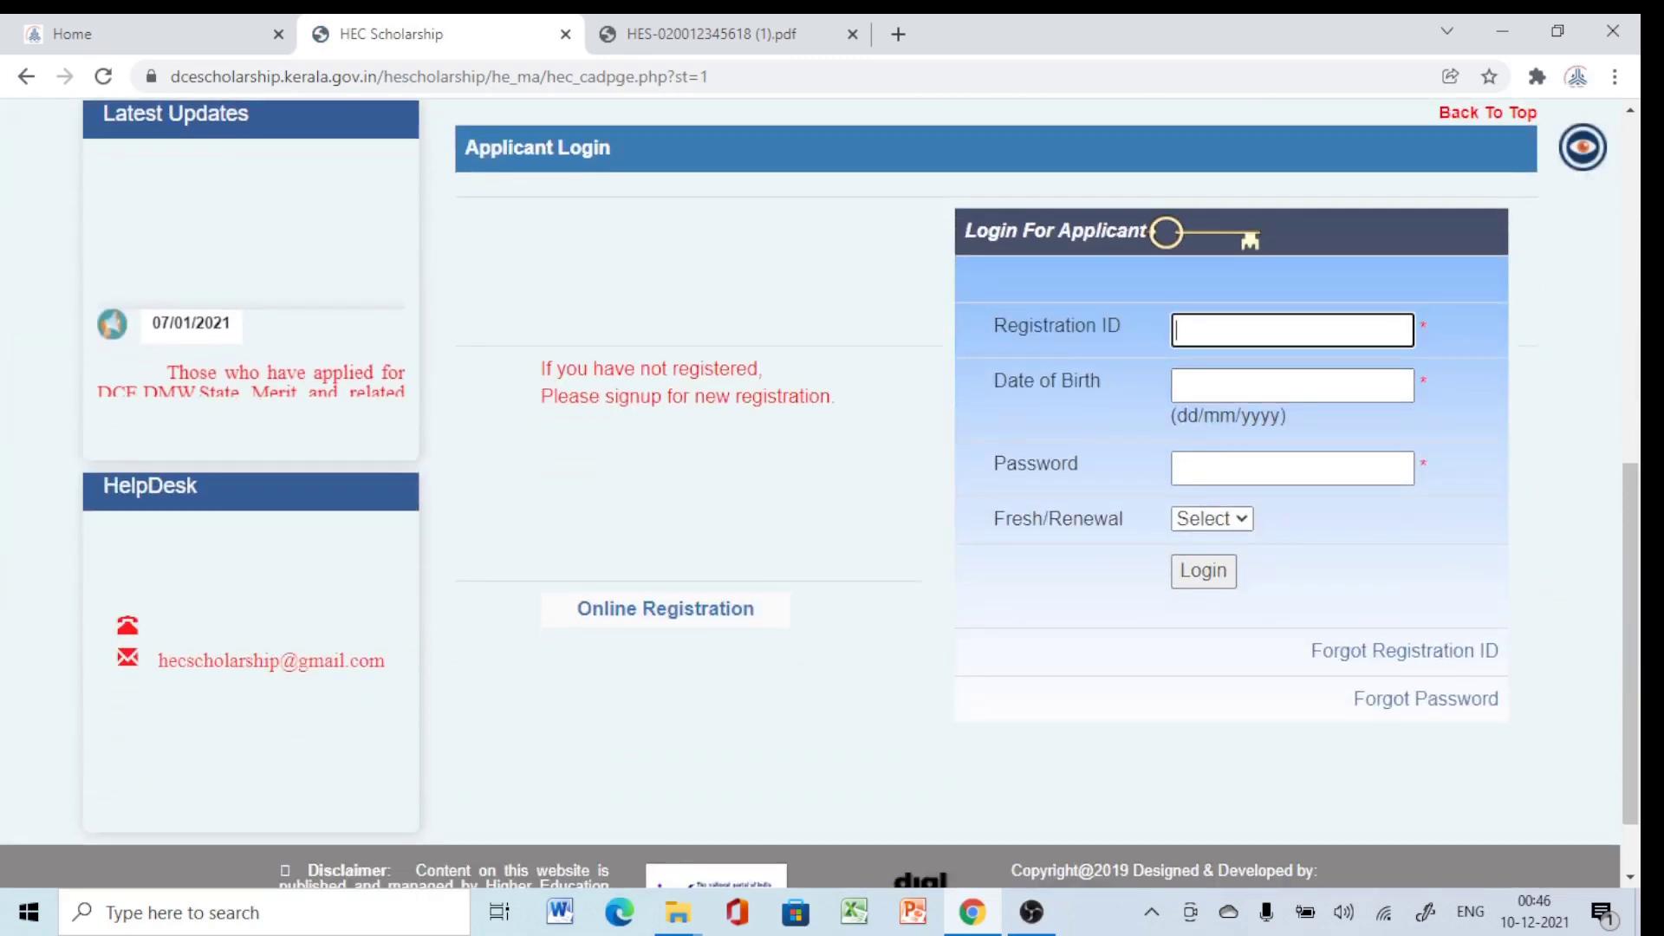
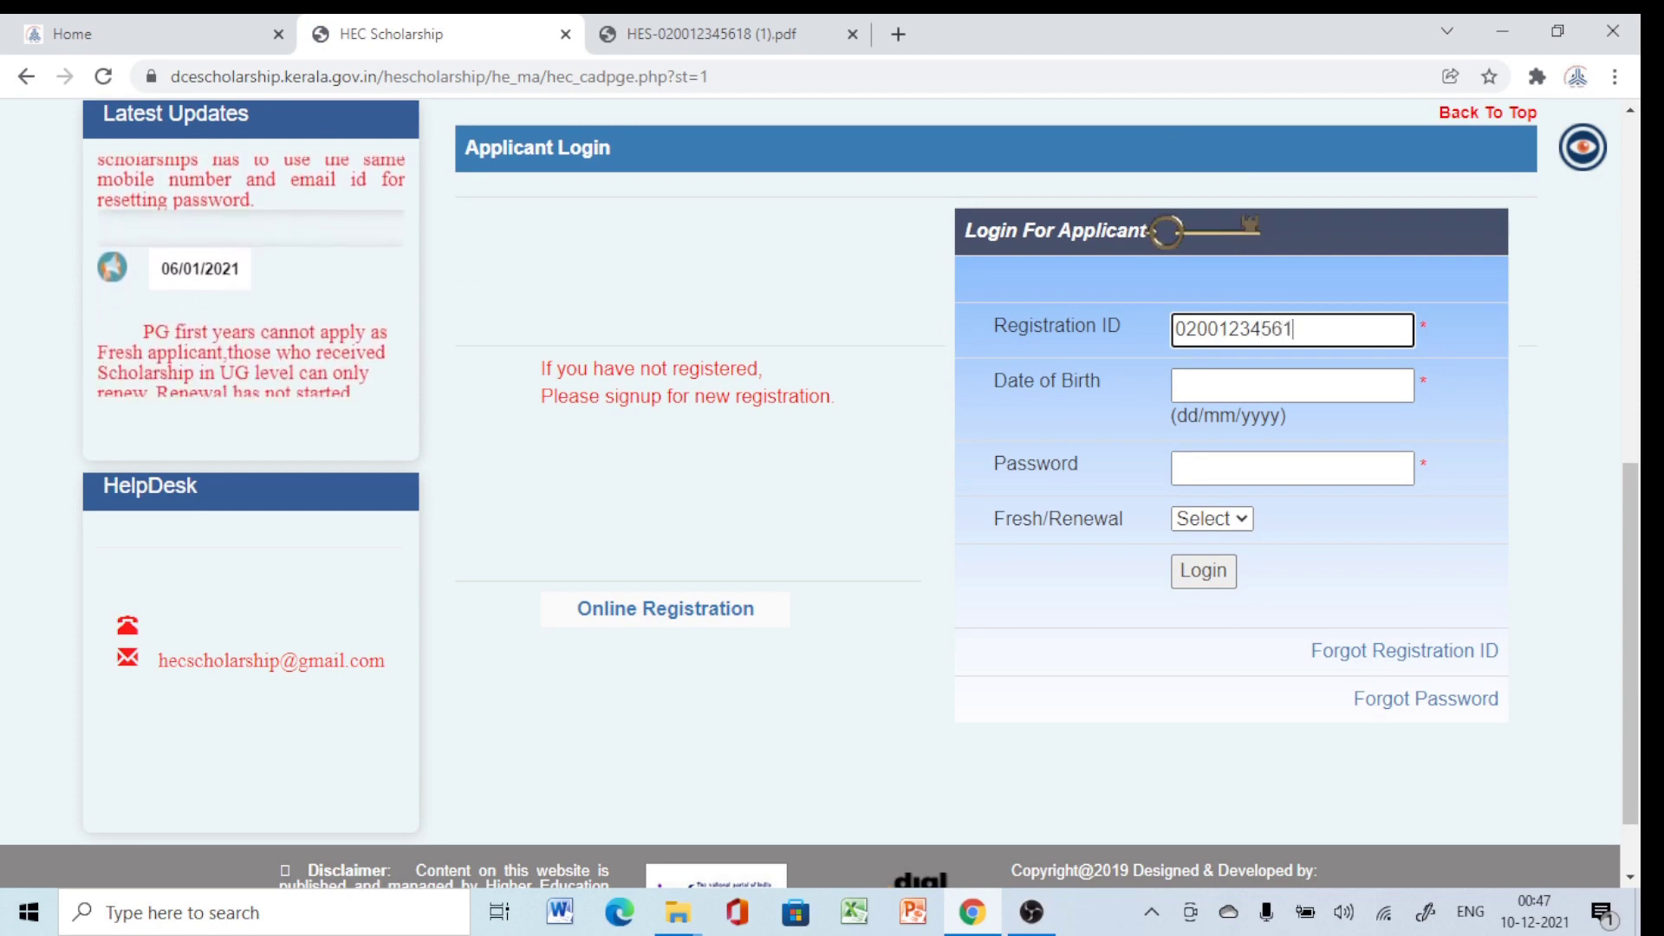
Enter the registration ID, date of birth and account password.
left_click(1291, 385)
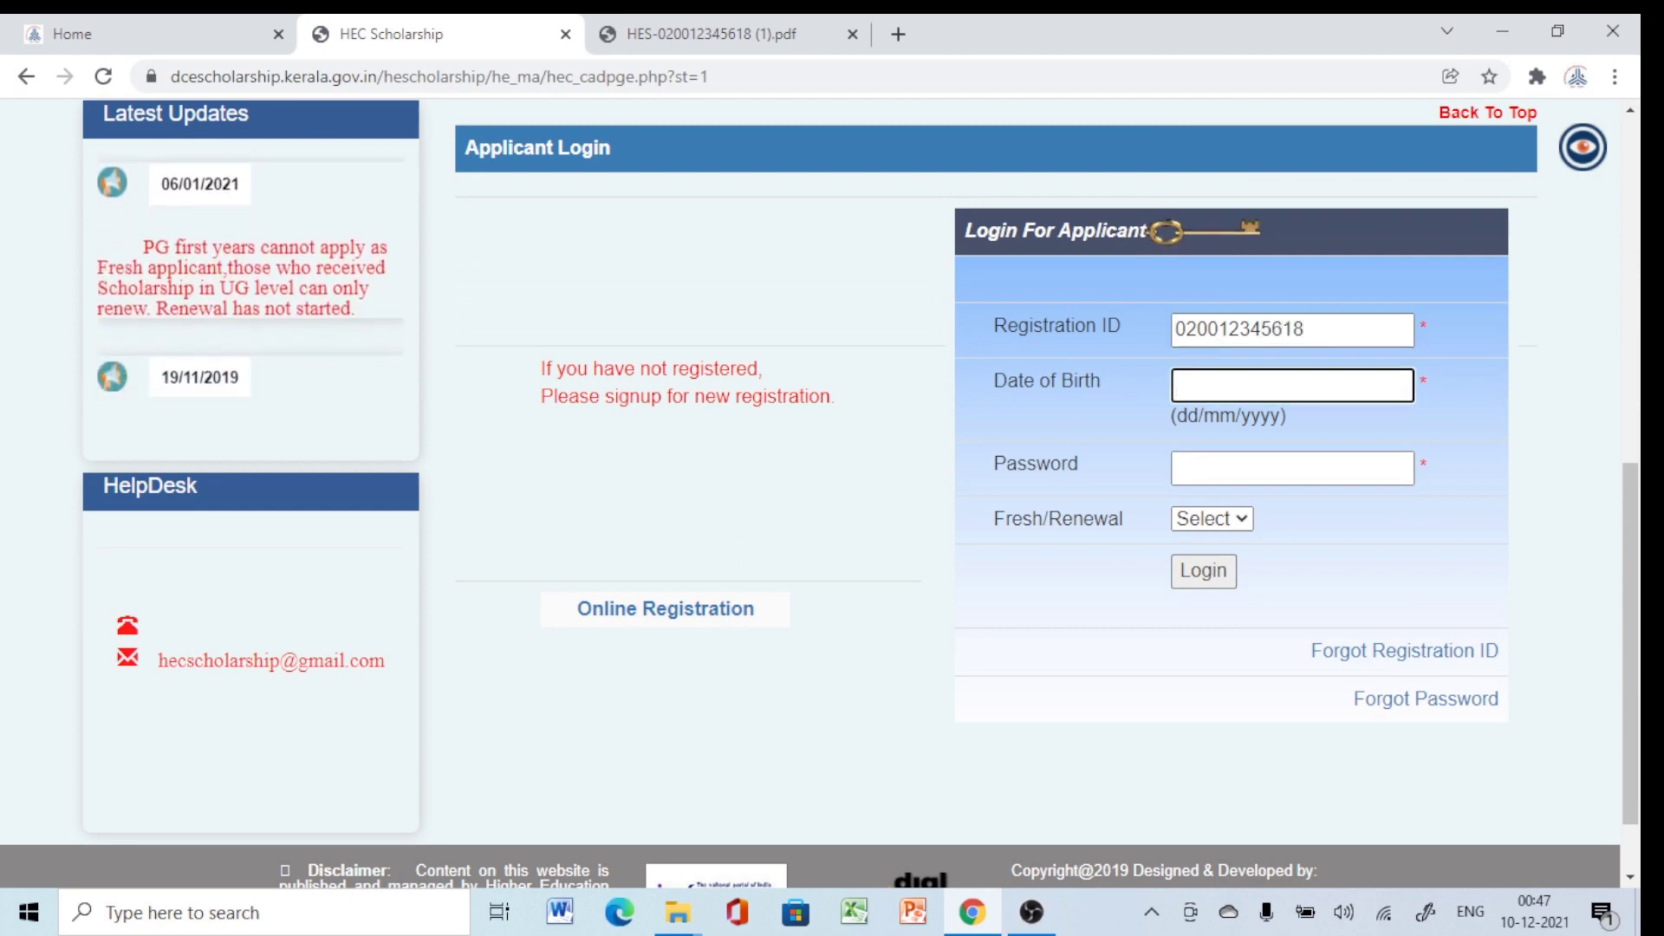
type("18/0")
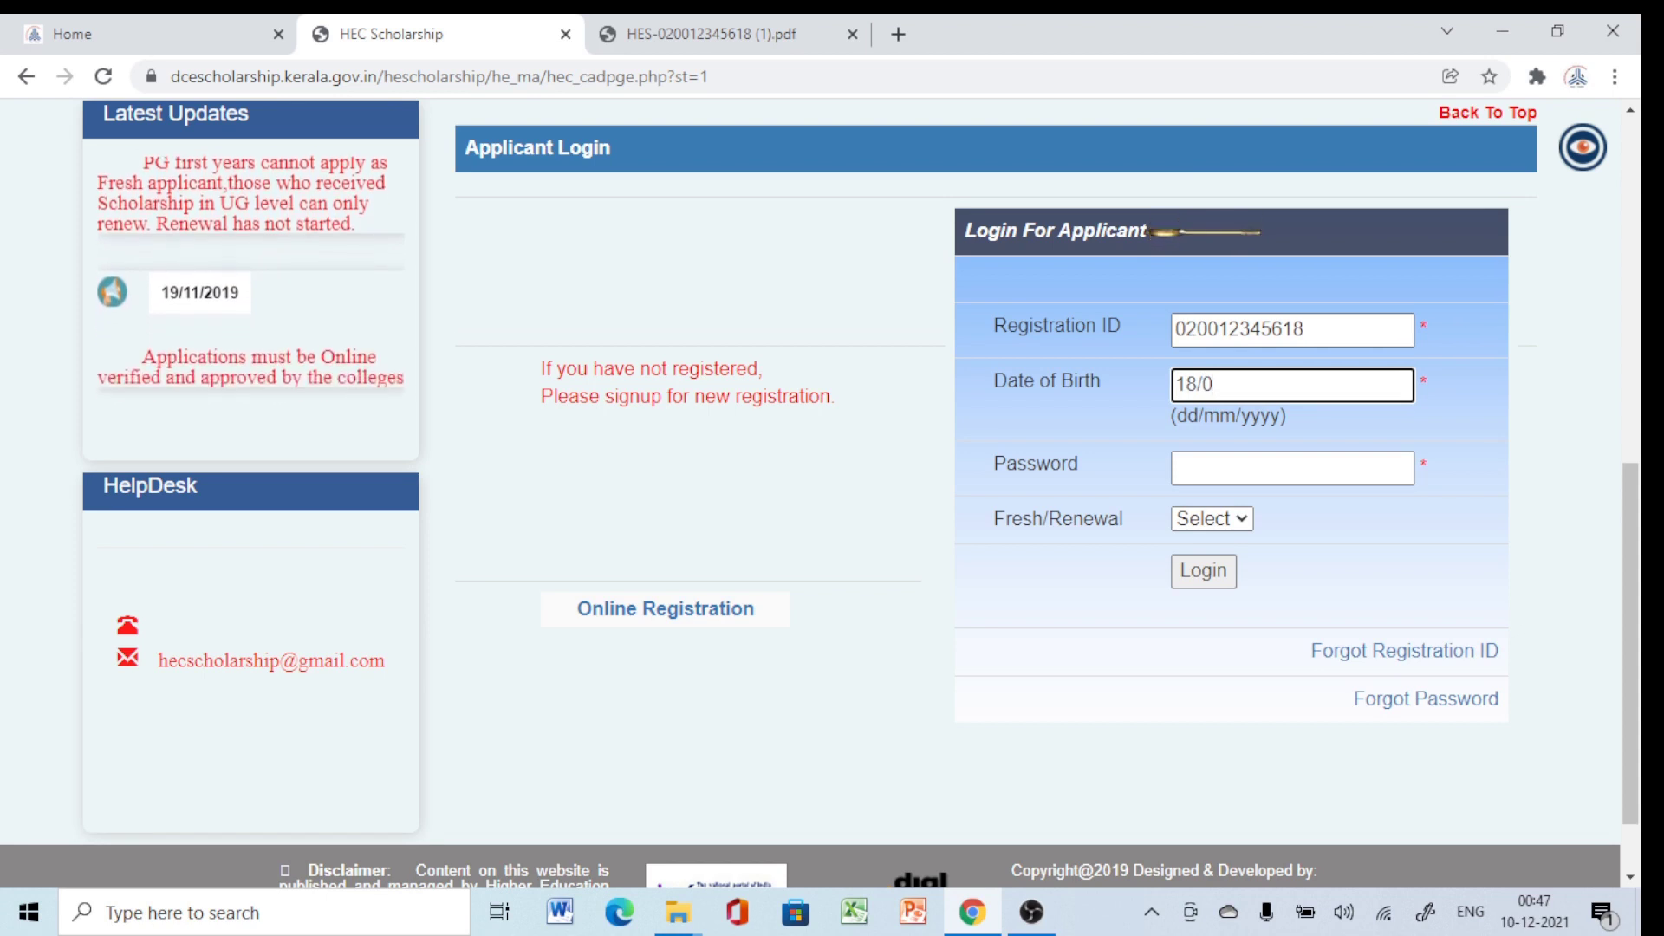
type("5/2000")
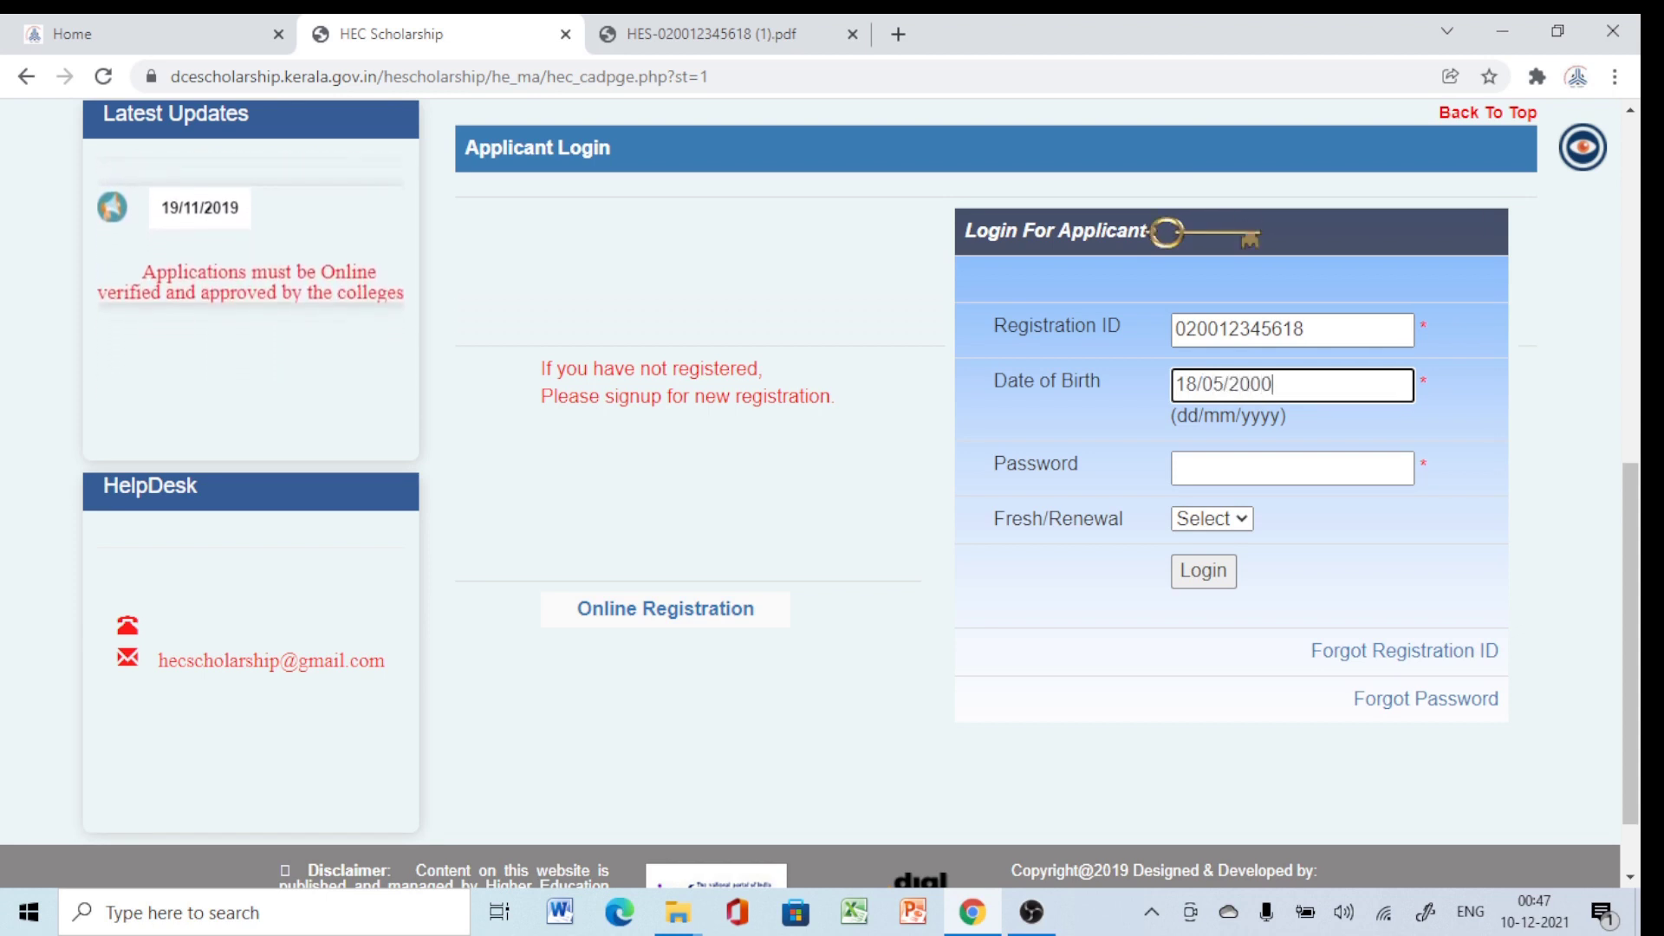
left_click(1291, 468)
type("•••••")
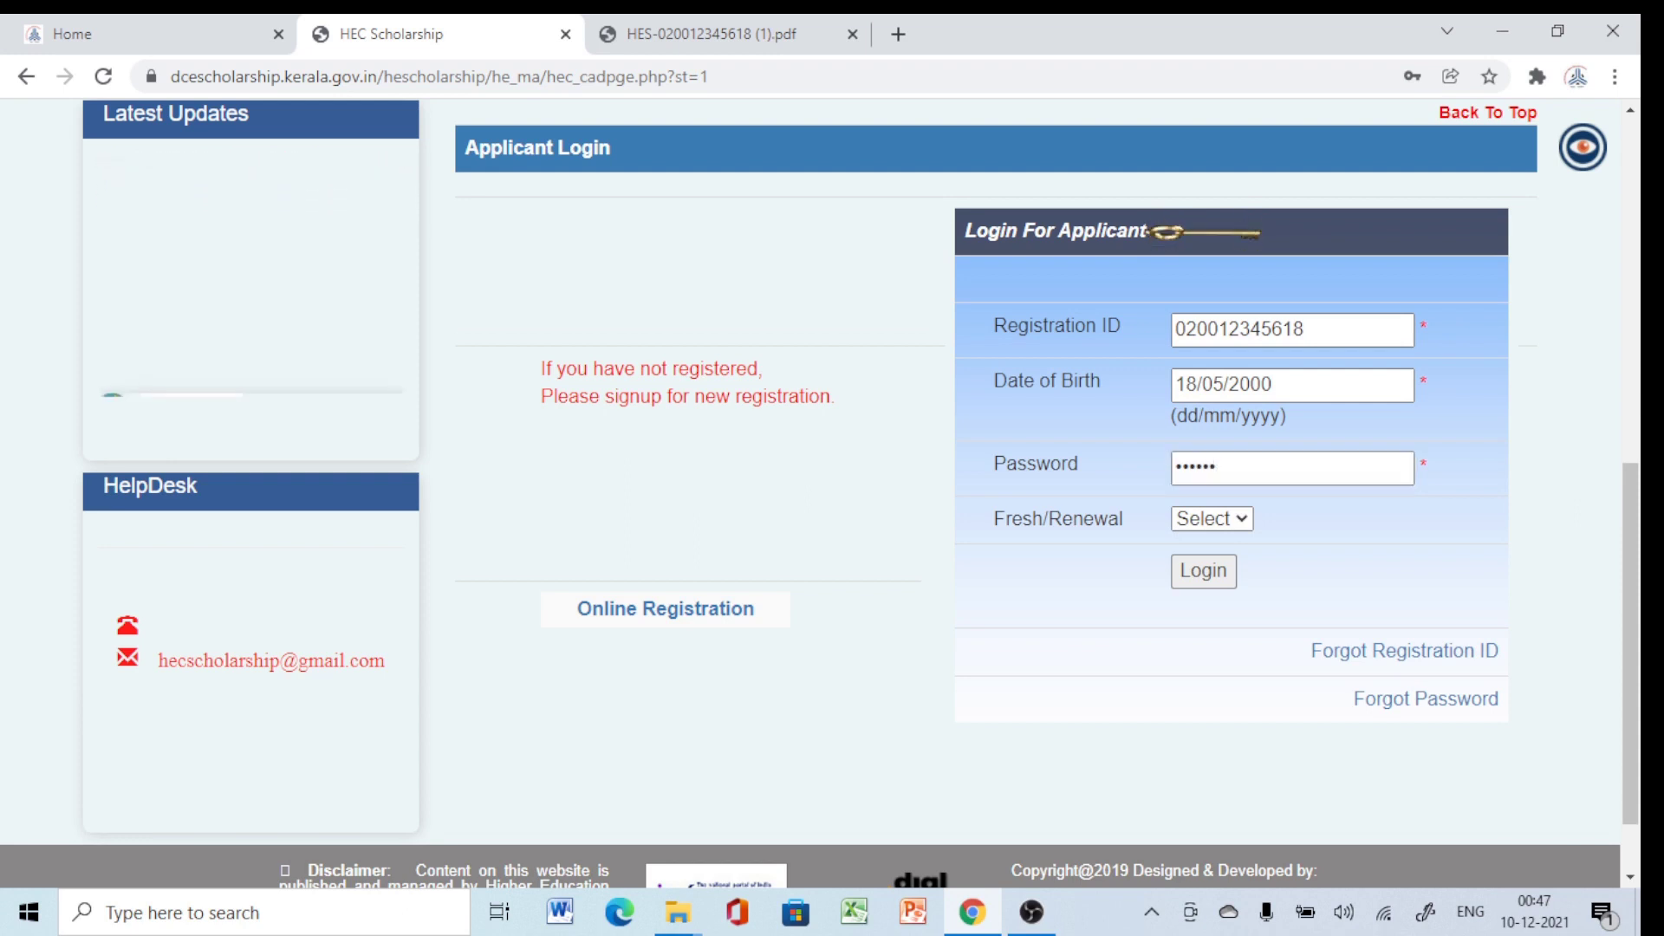
Choose Fresh as the application type and submit the login.
key("Tab")
key("alt+Down")
key("Down")
key("Return")
key("Tab")
key("Return")
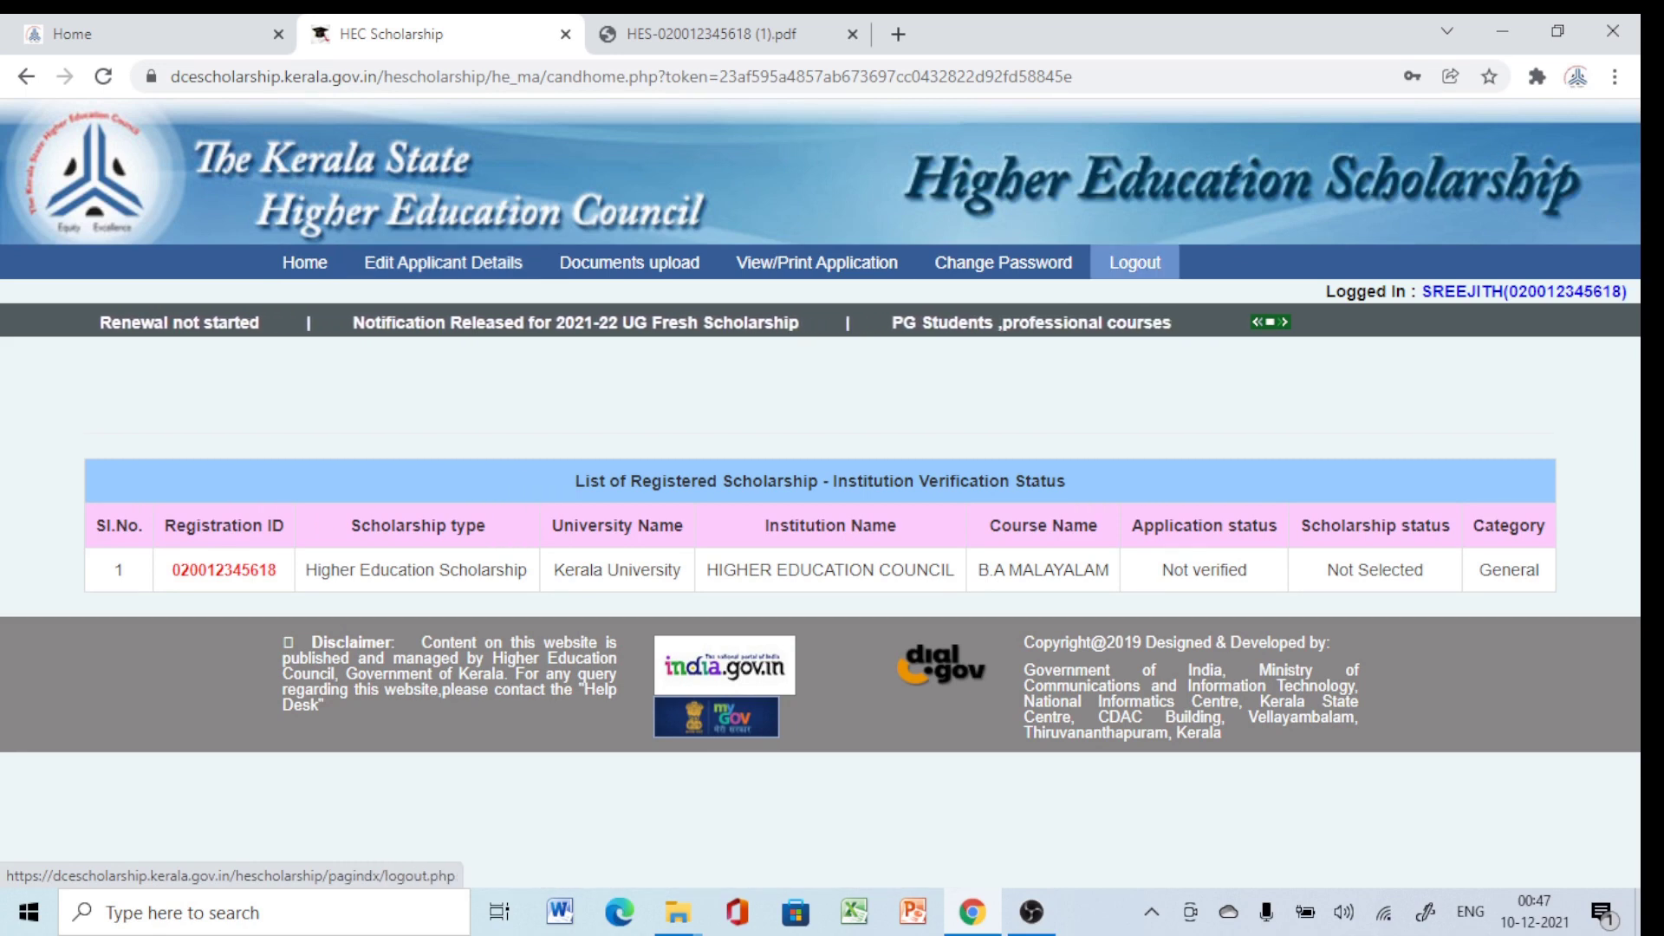
Log out of the applicant account and return to the blank Student Login form.
left_click(1134, 262)
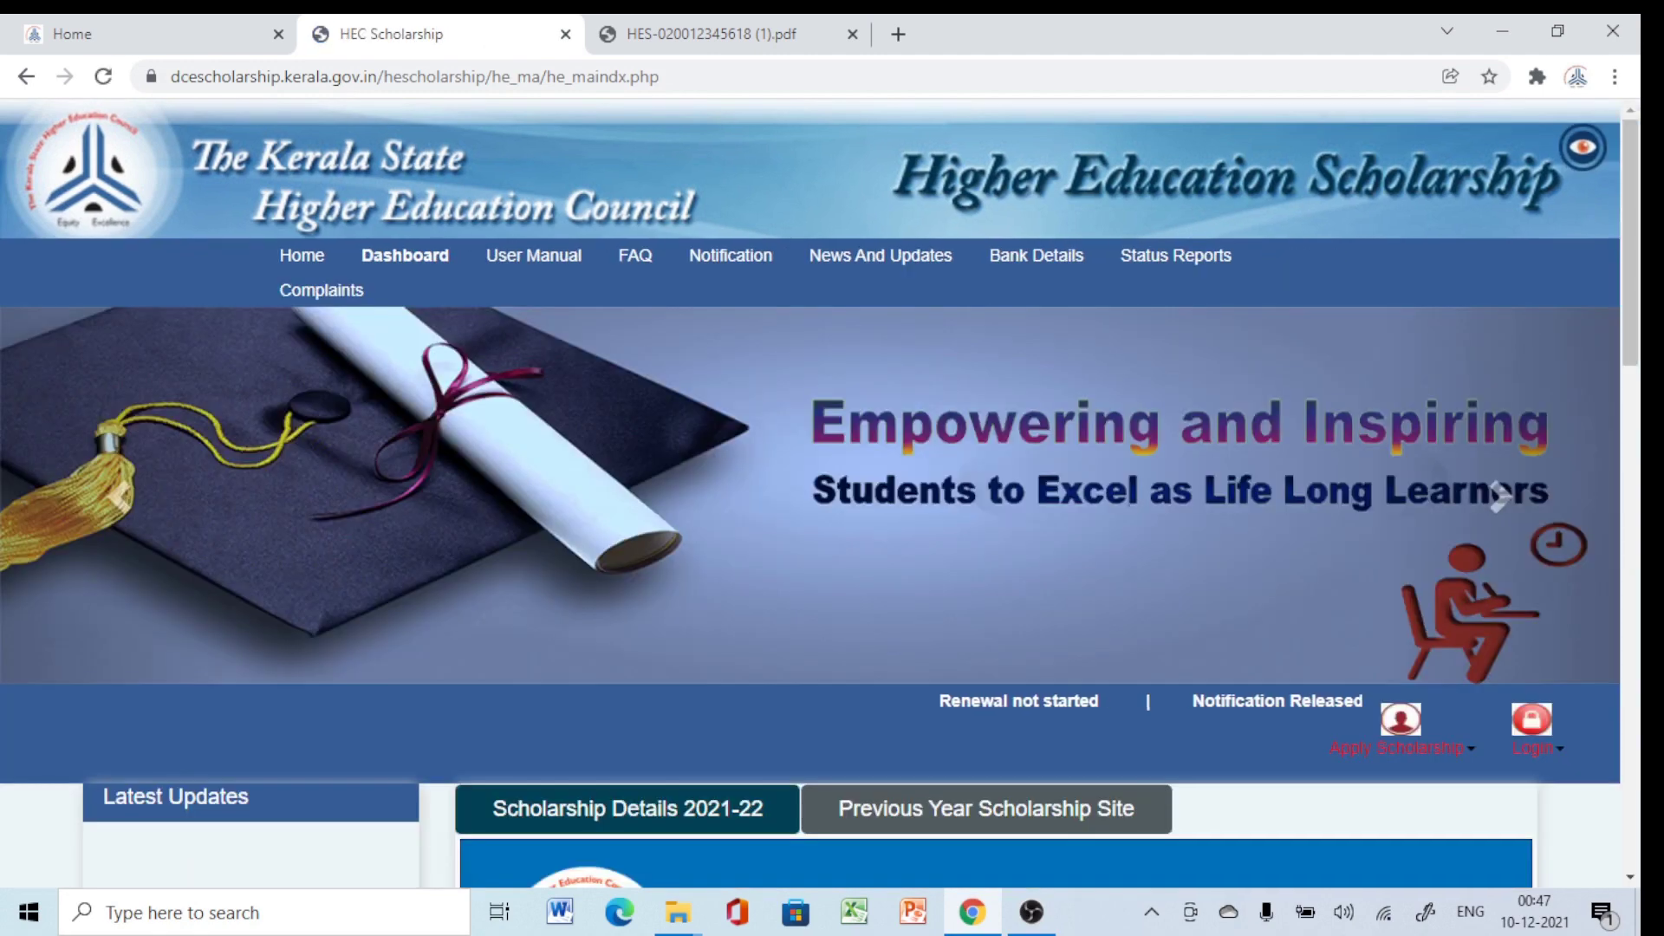
mouse_move(1532, 737)
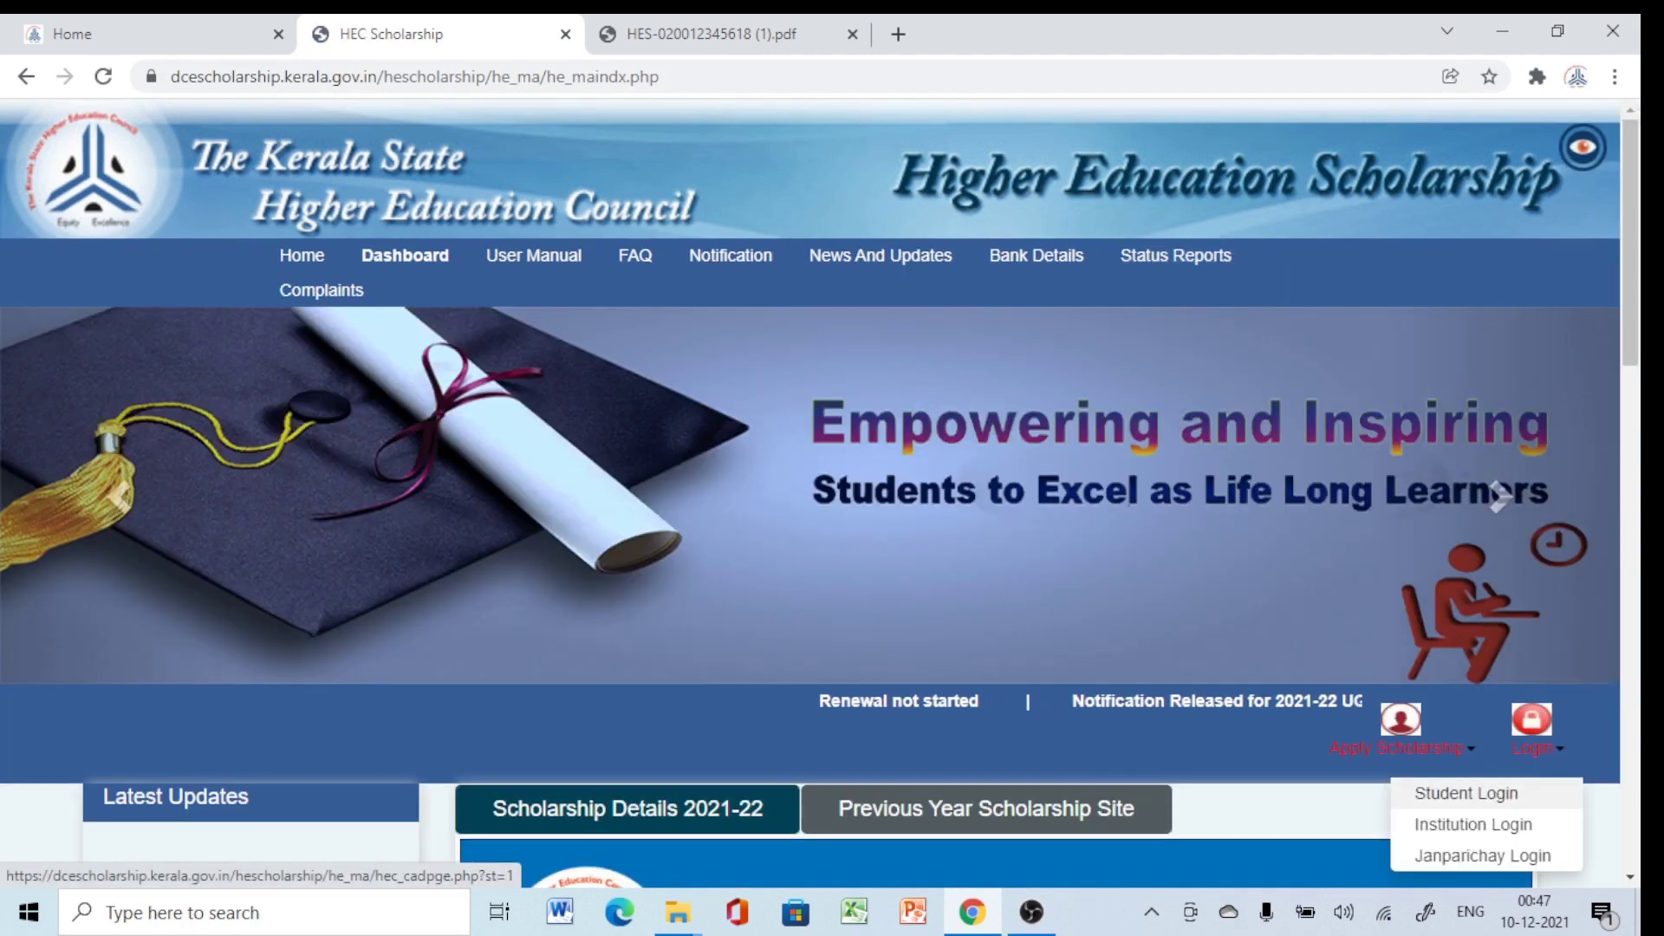
left_click(1466, 793)
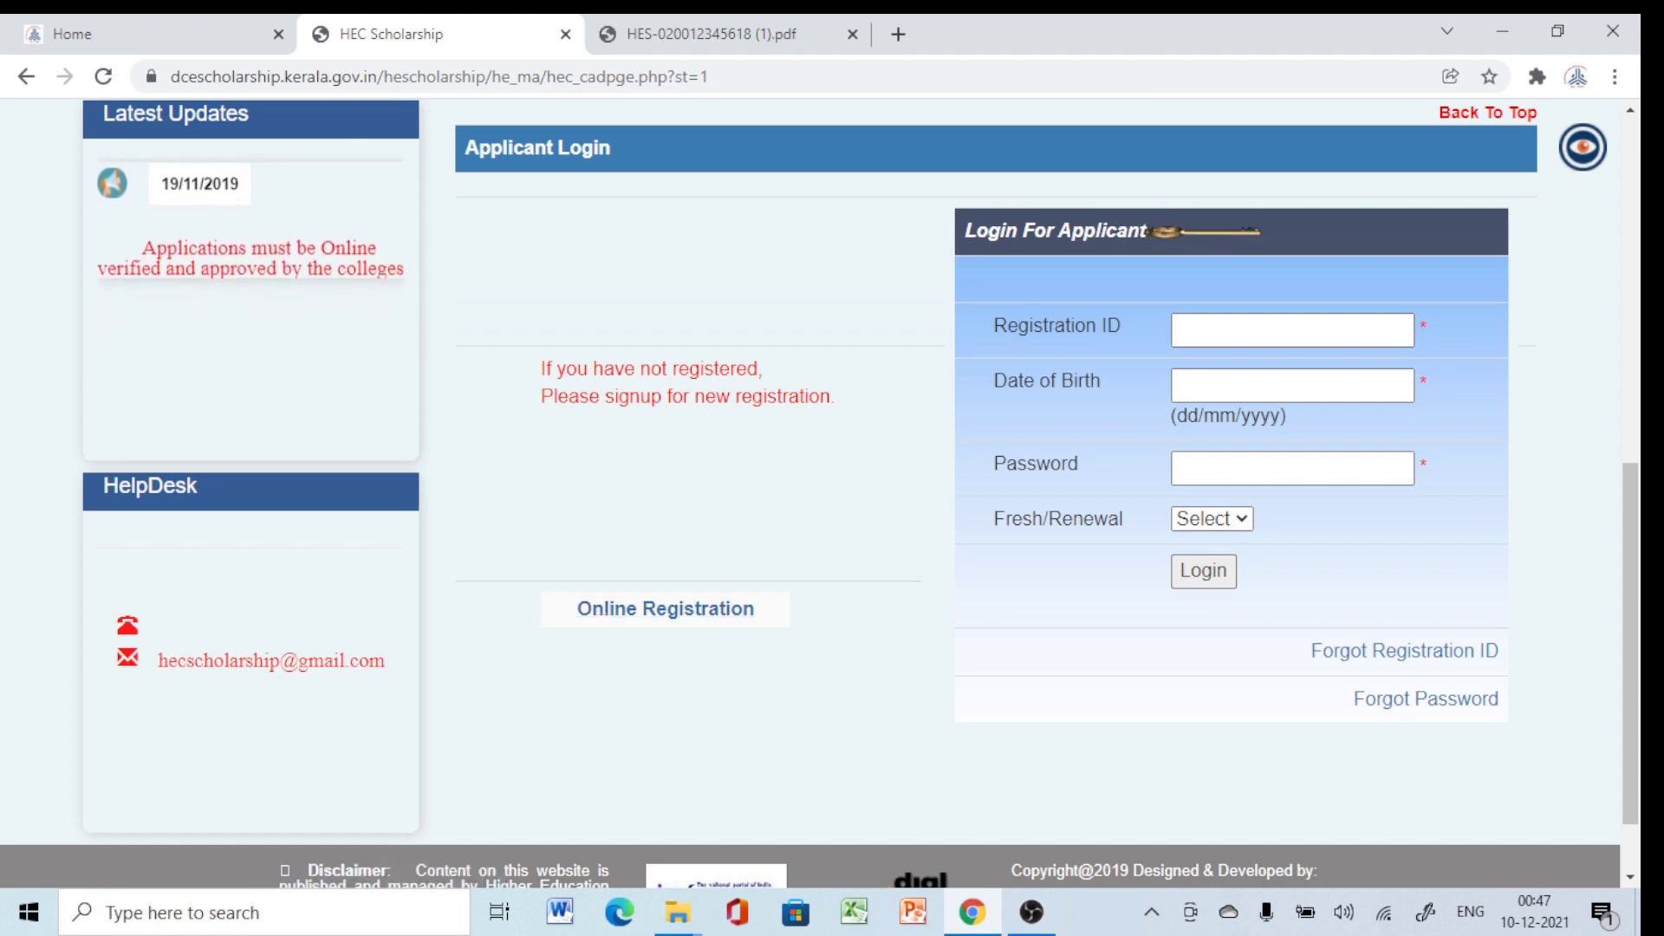
scroll(818, 494, "up", 5)
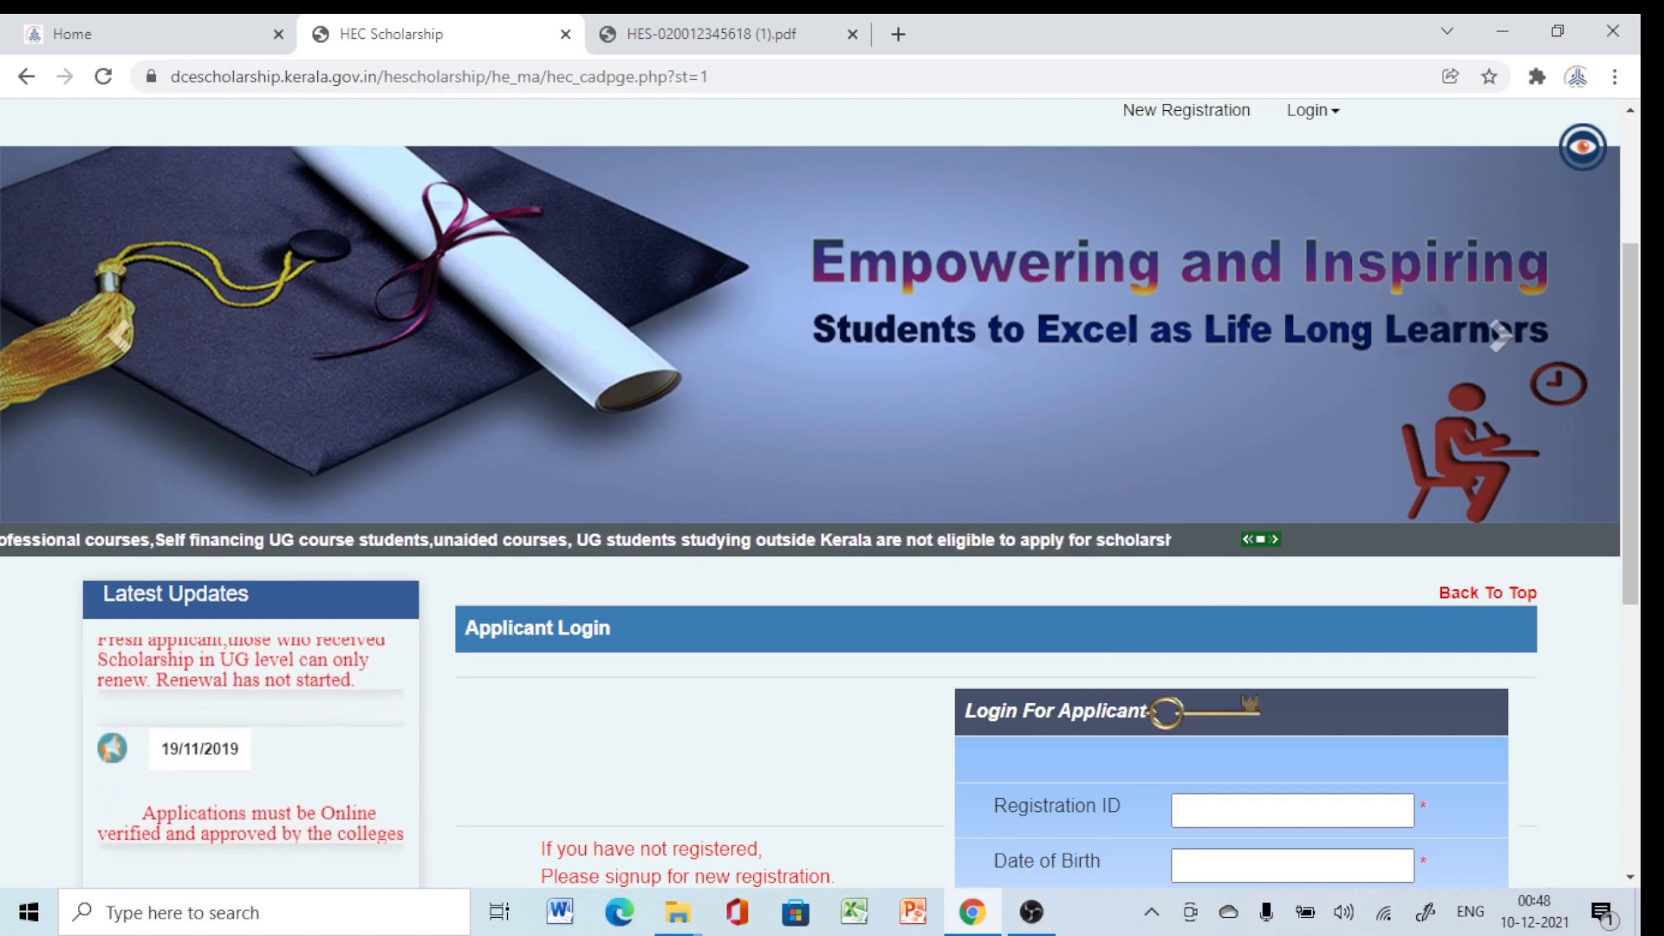
scroll(818, 493, "up", 3)
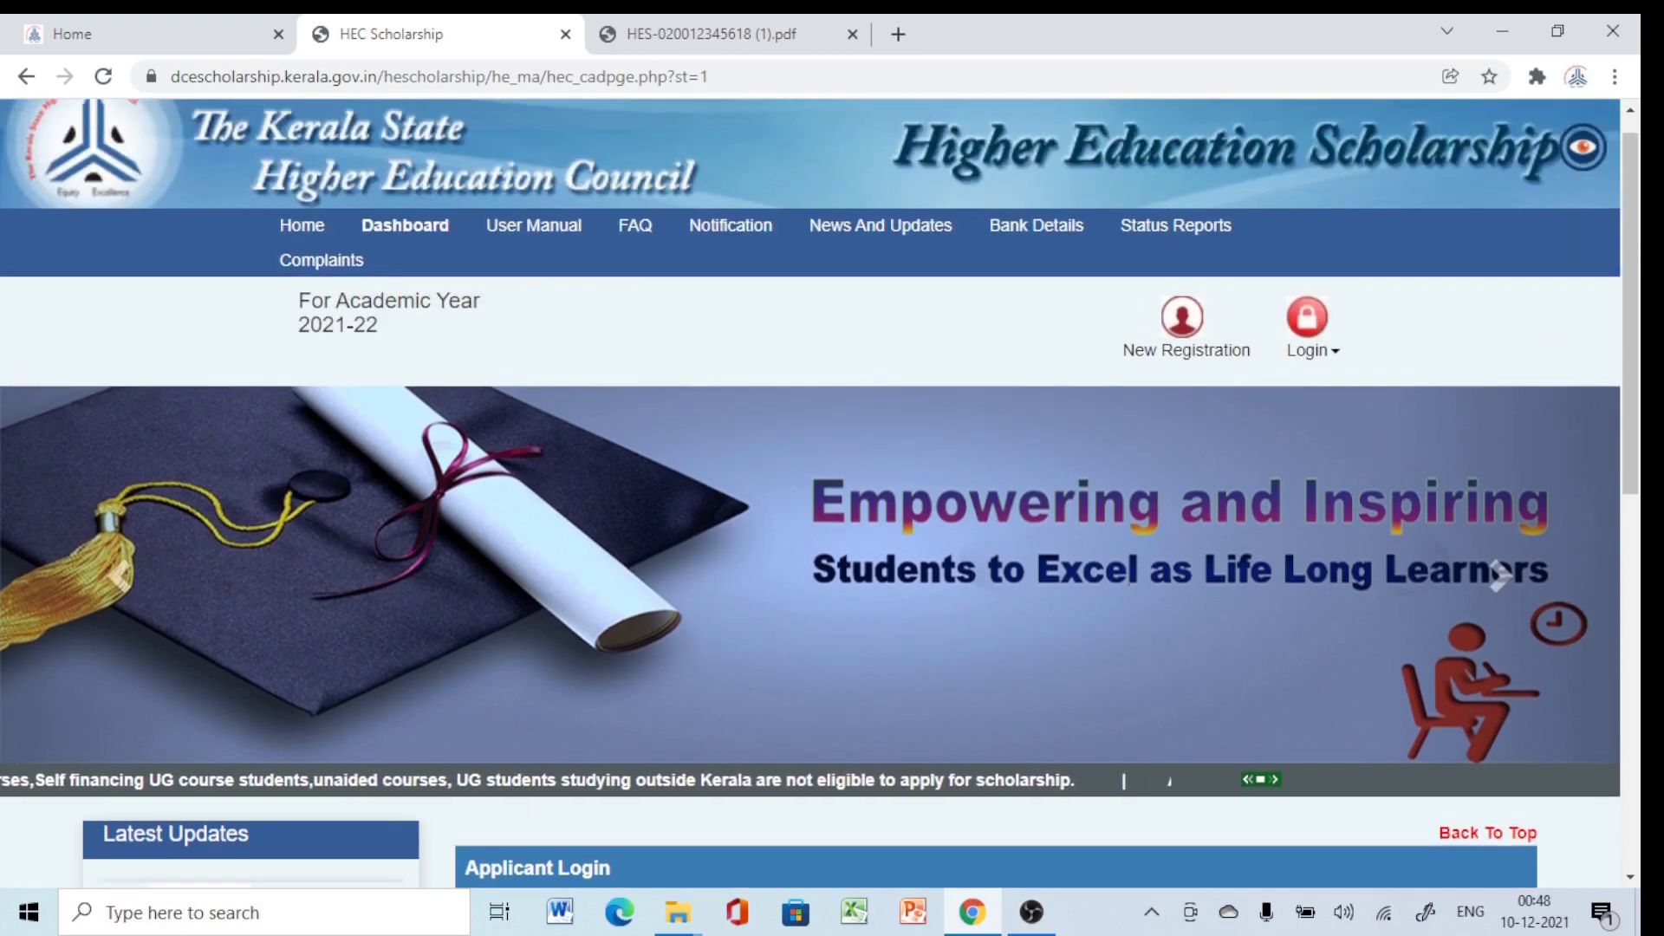
View the News And Updates page with notices dated 07/01/2021, 06/01/2021 and 19/11/2019.
left_click(881, 225)
scroll(819, 494, "down", 1)
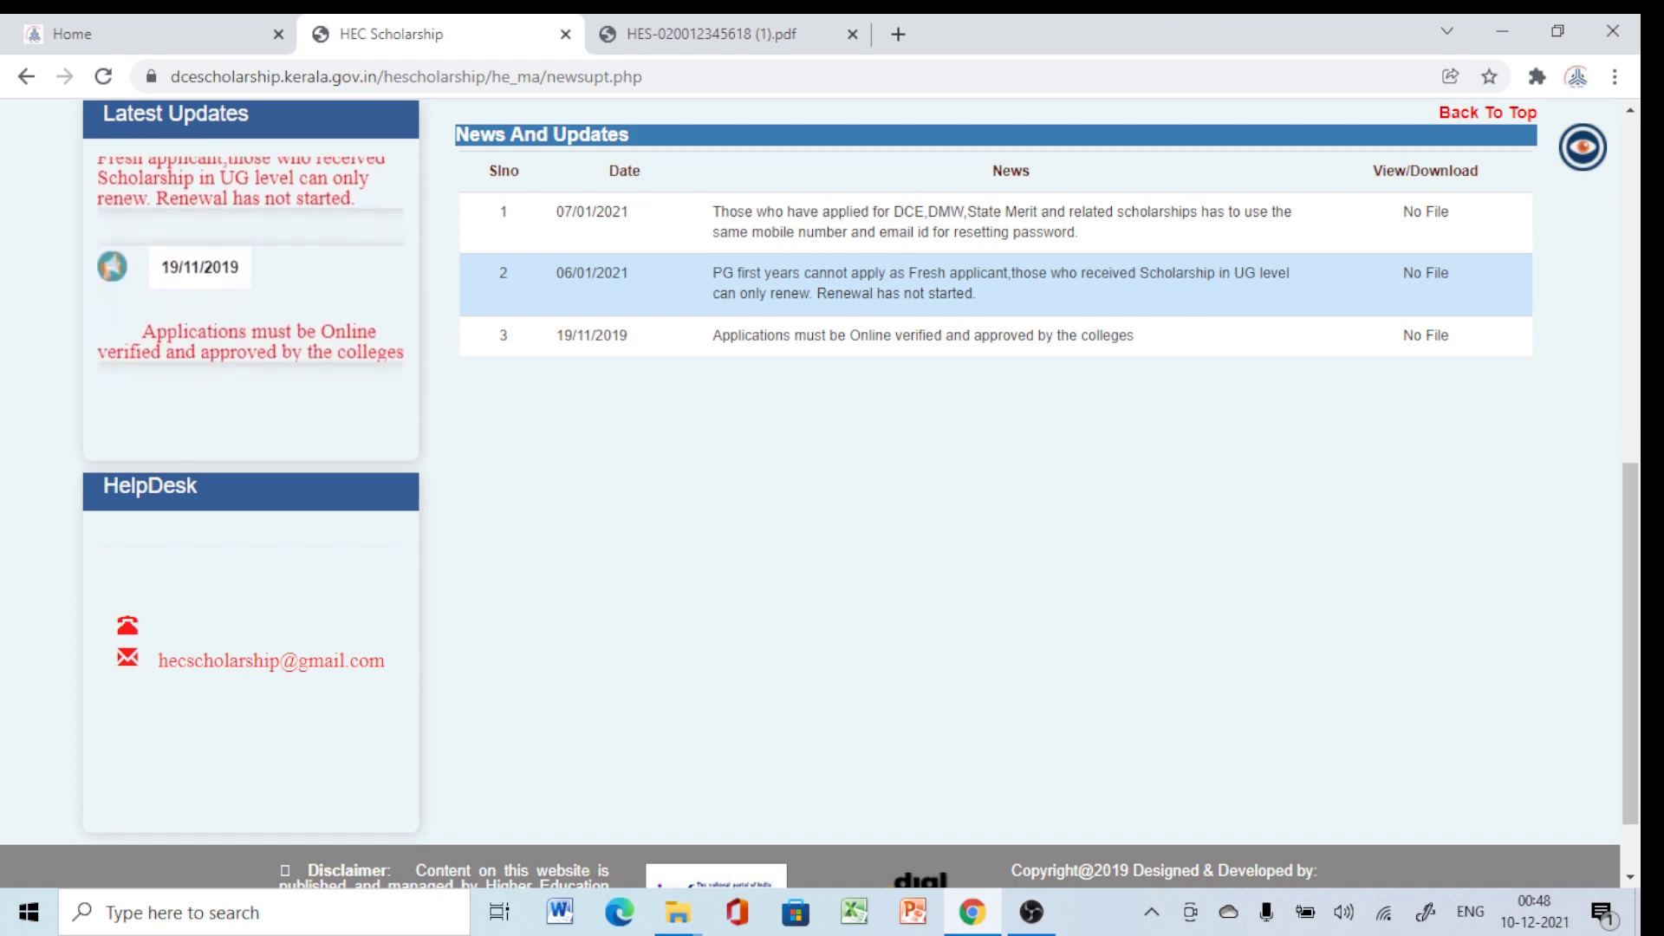
scroll(819, 494, "up", 7)
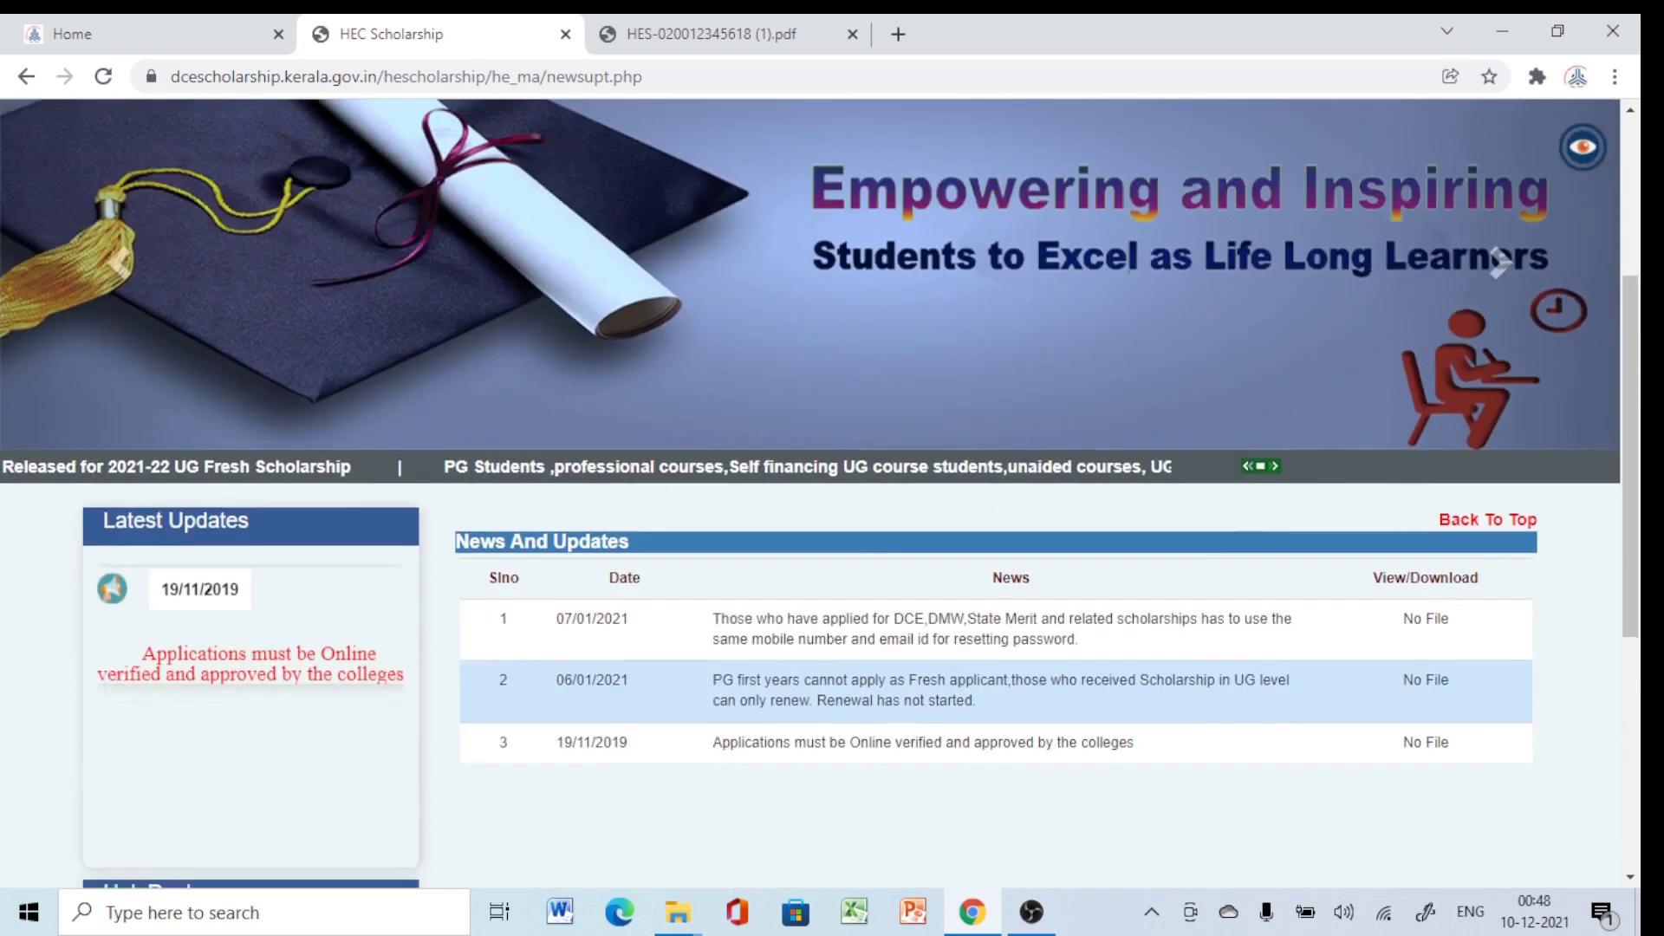
scroll(881, 255, "up", 2)
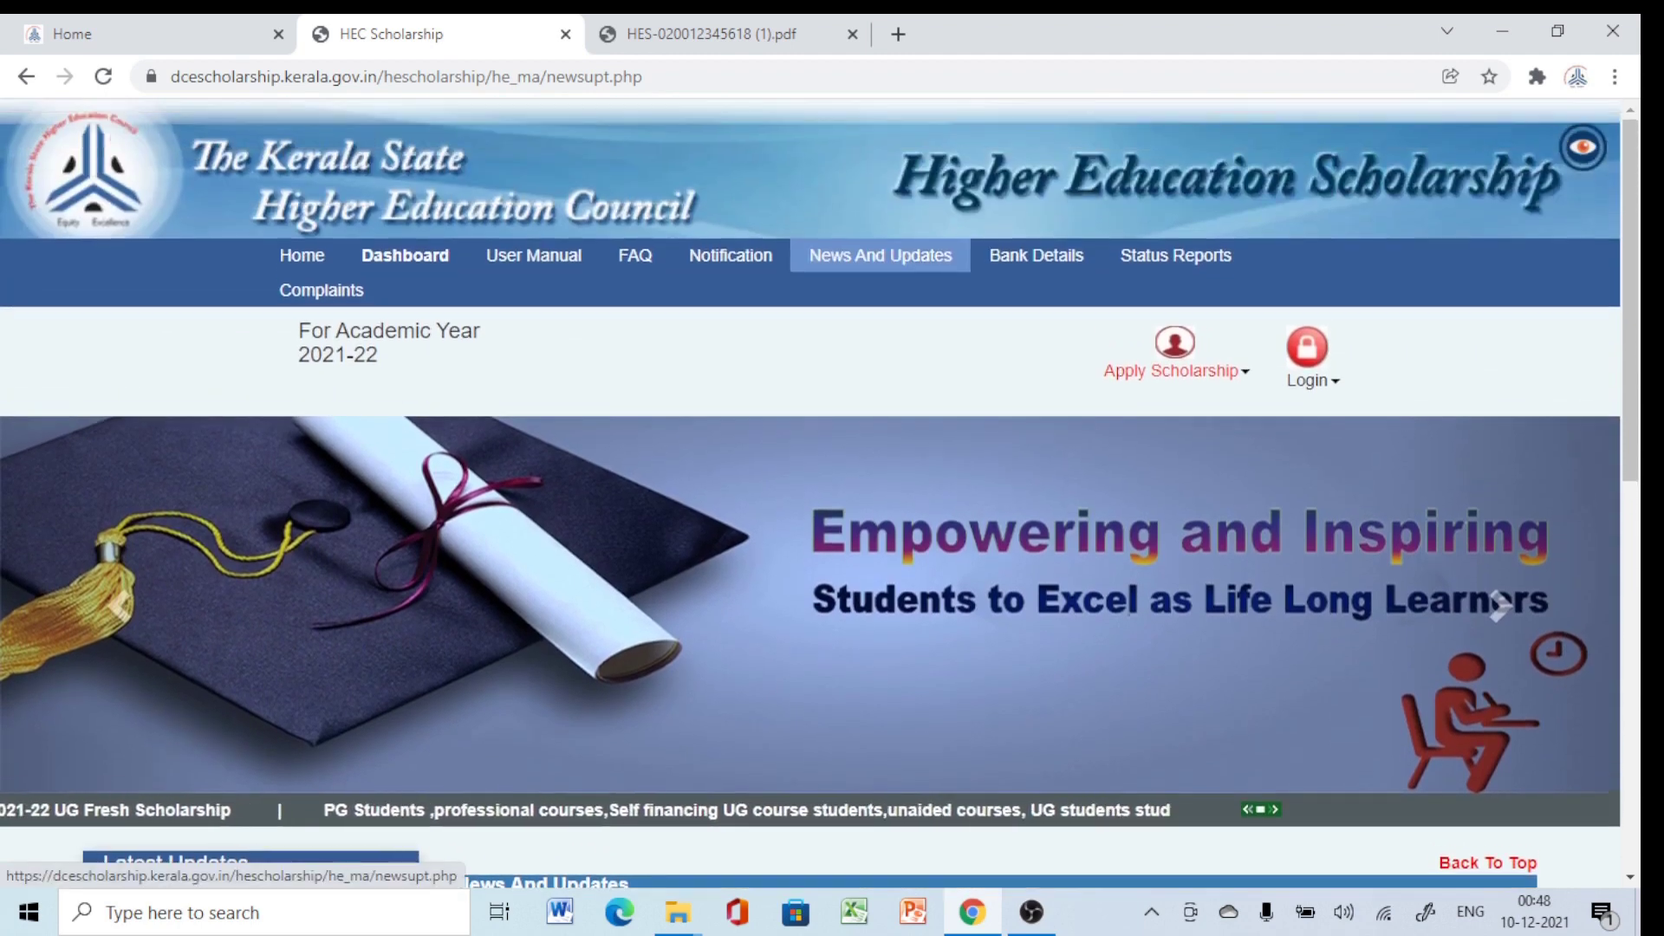